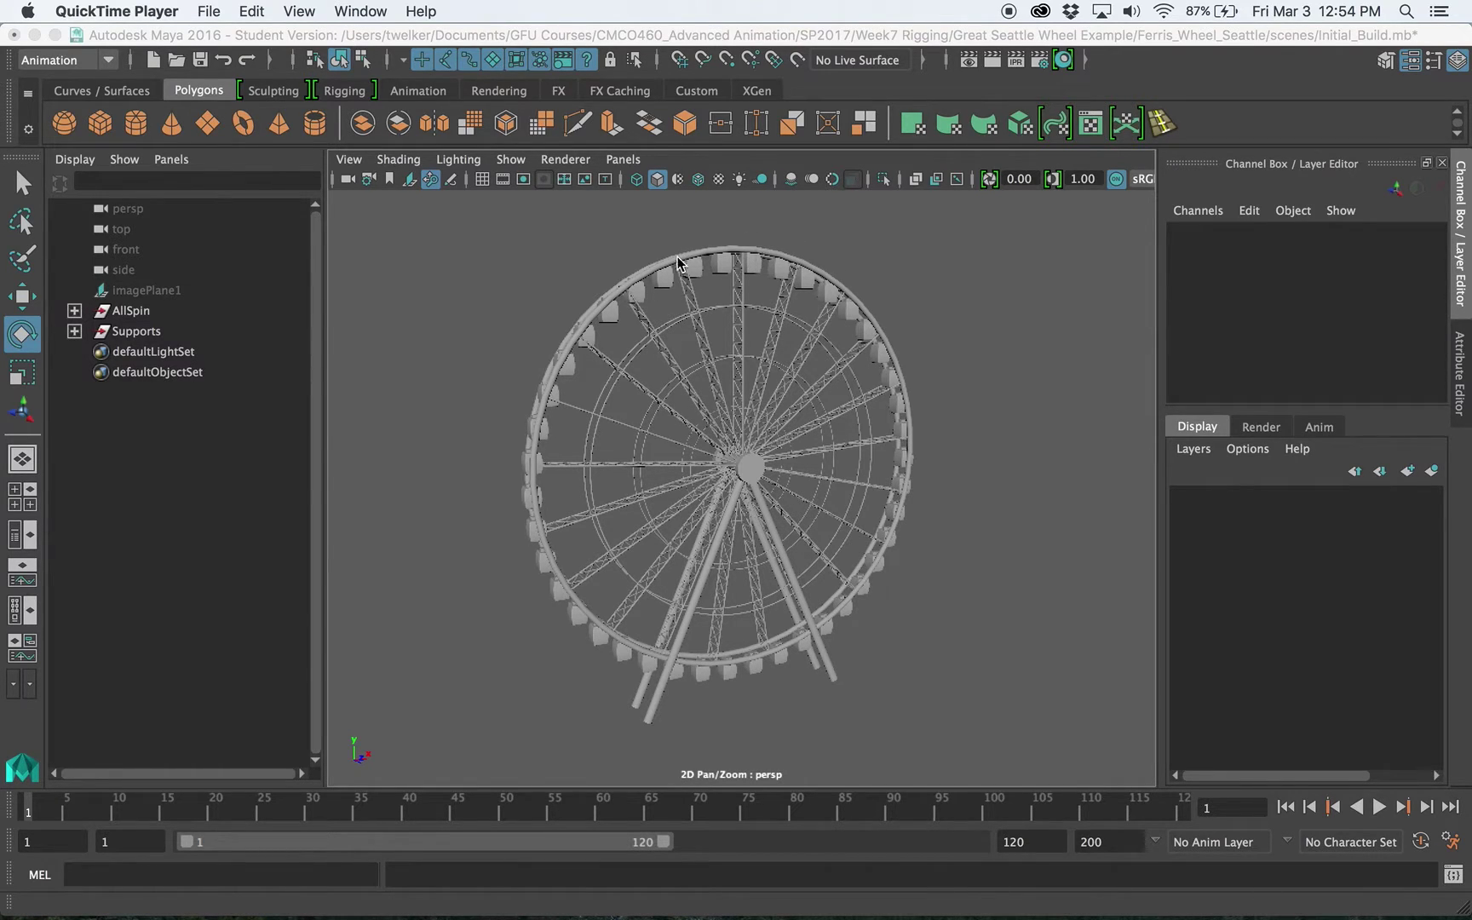
- Select the top gondola of the wheel and frame the view on it
mouse_move(679, 266)
left_mouse_down("alt")
mouse_move(649, 274)
mouse_move(656, 262)
left_mouse_up("alt")
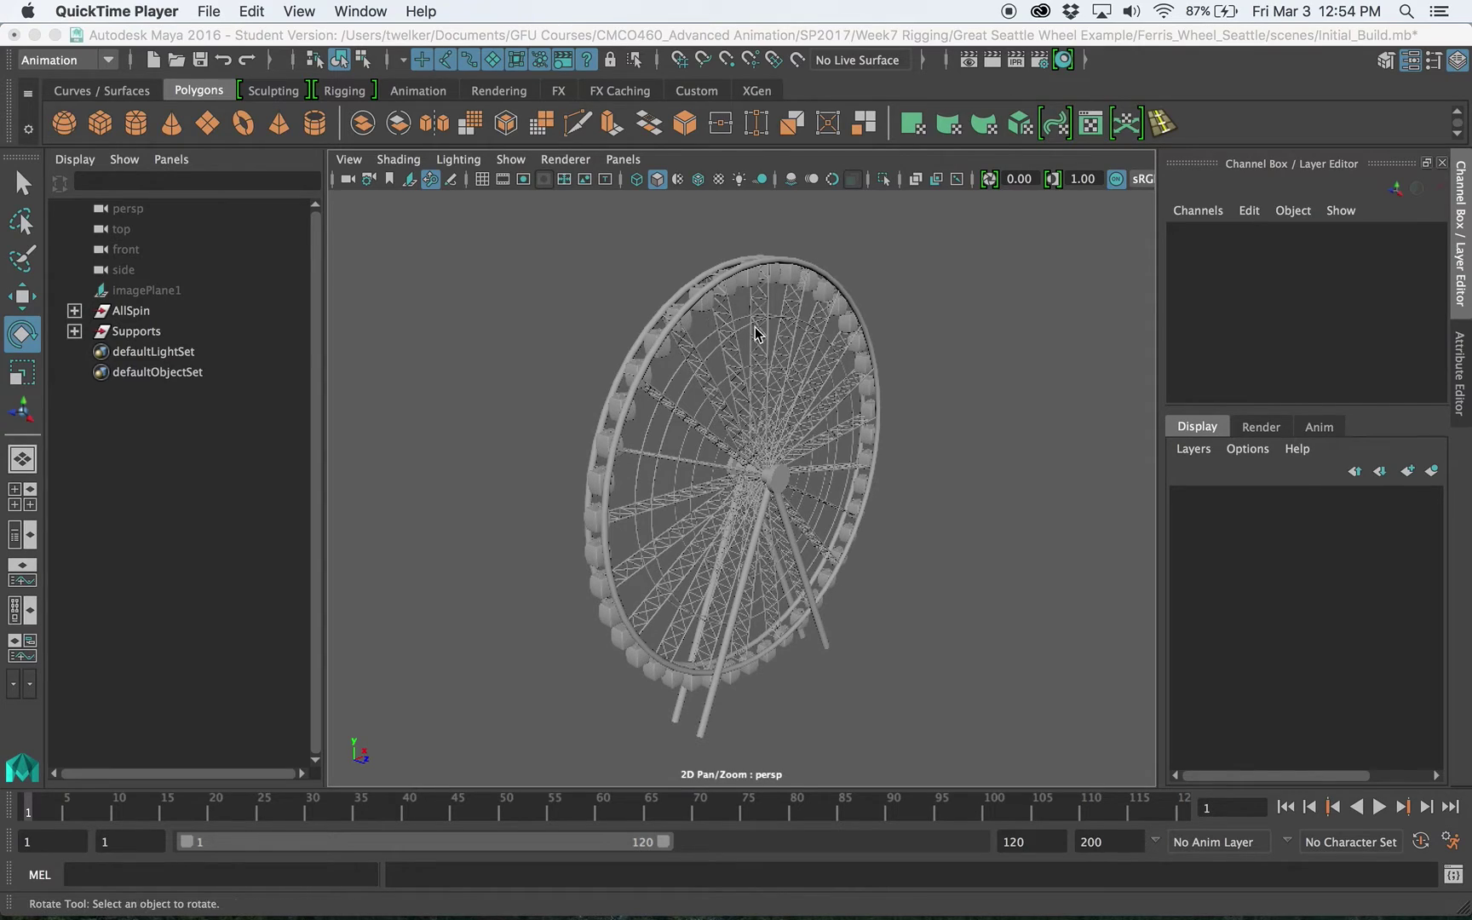
left_click_drag(744, 331, 677, 368, "alt")
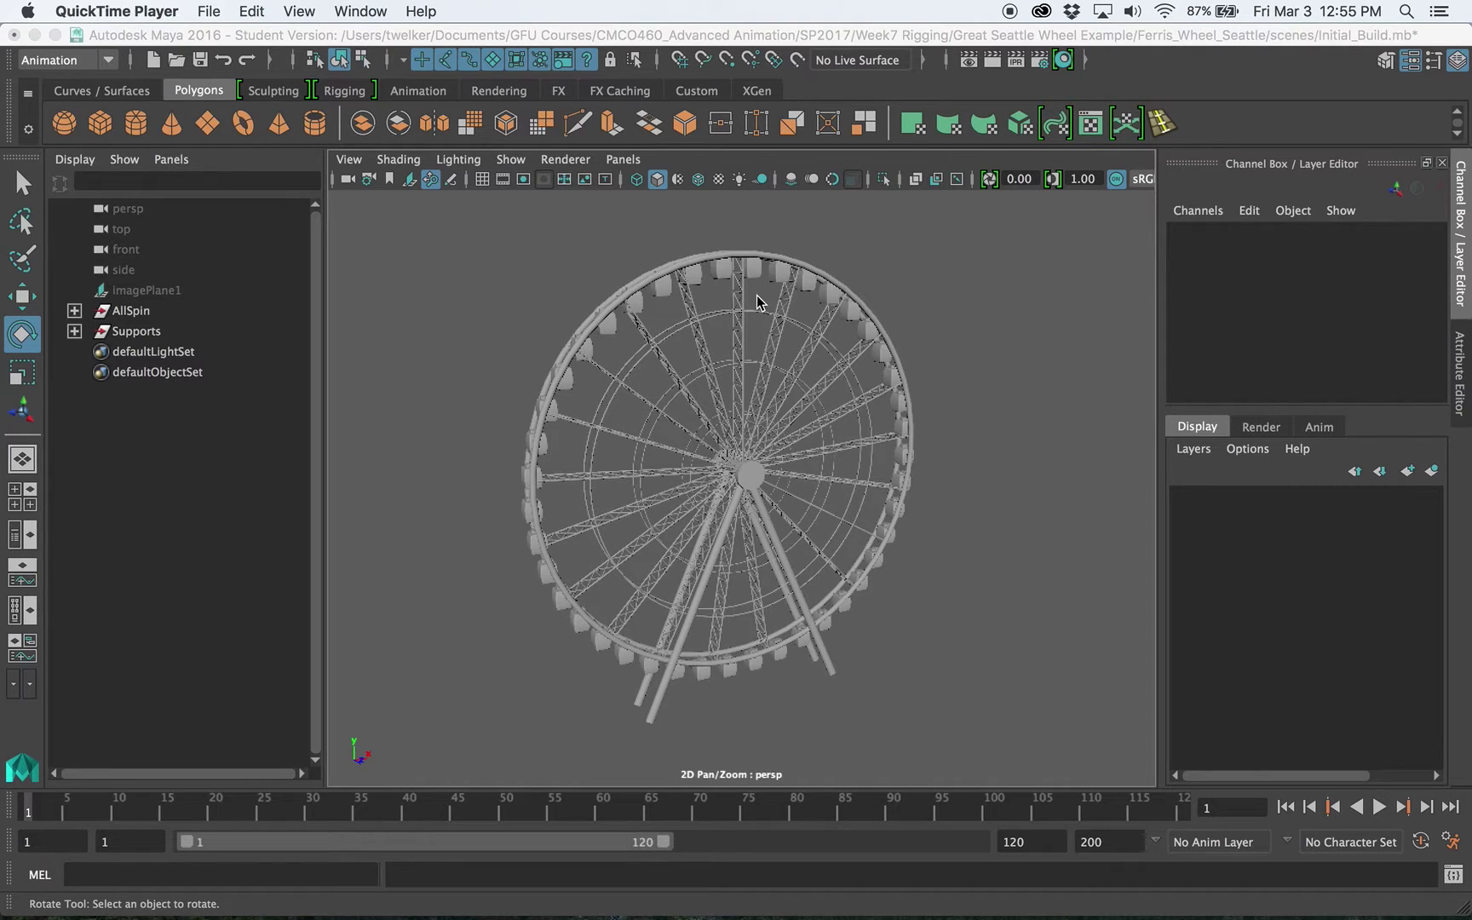
left_click_drag(671, 386, 748, 355, "alt")
scroll(743, 352, "up", 3)
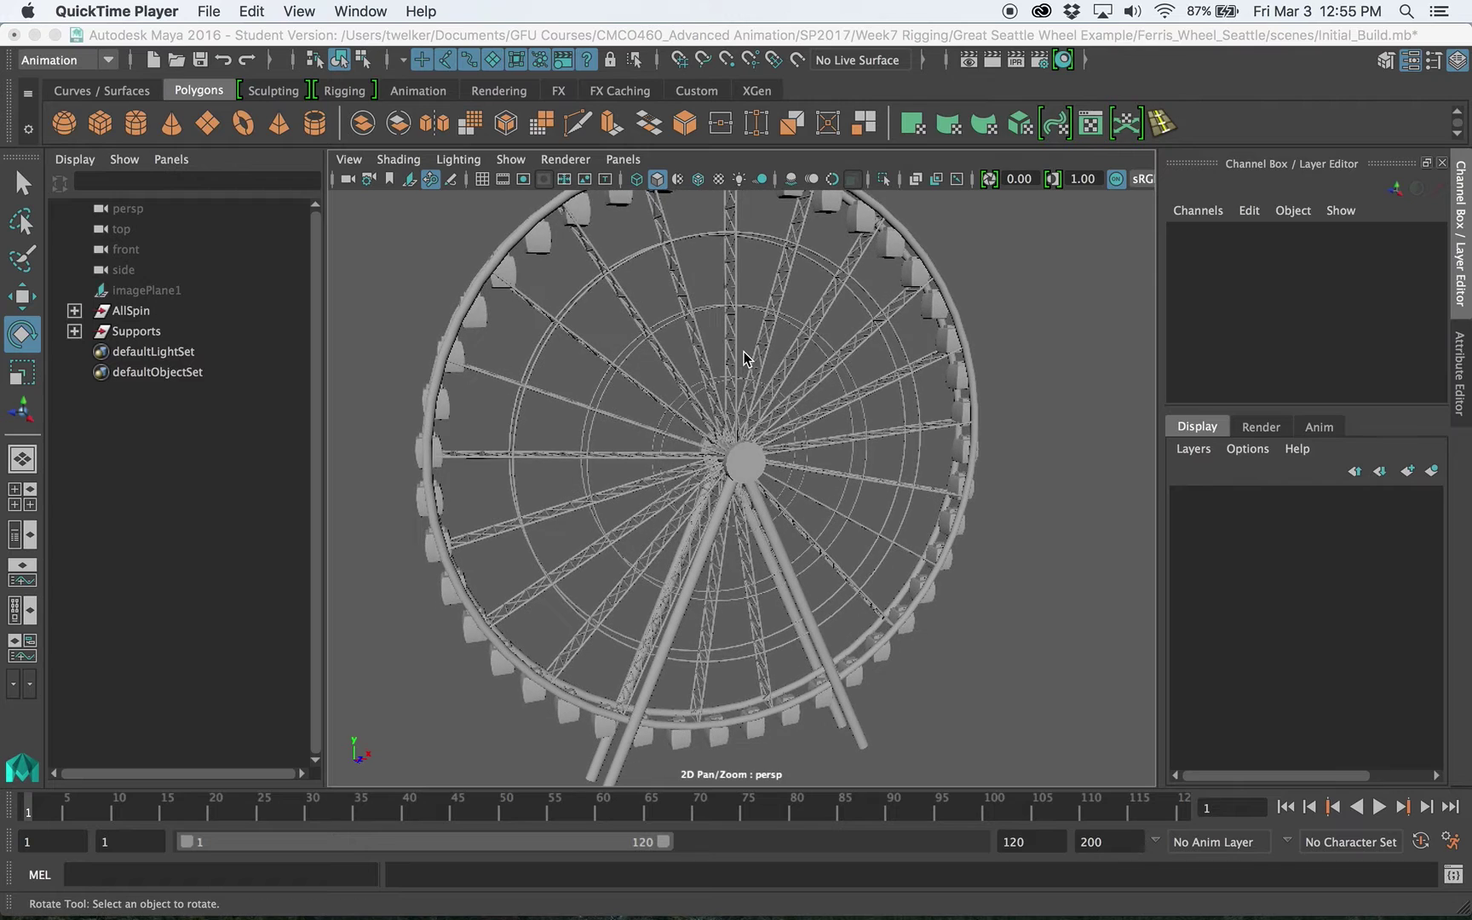
left_click(860, 222)
key("f")
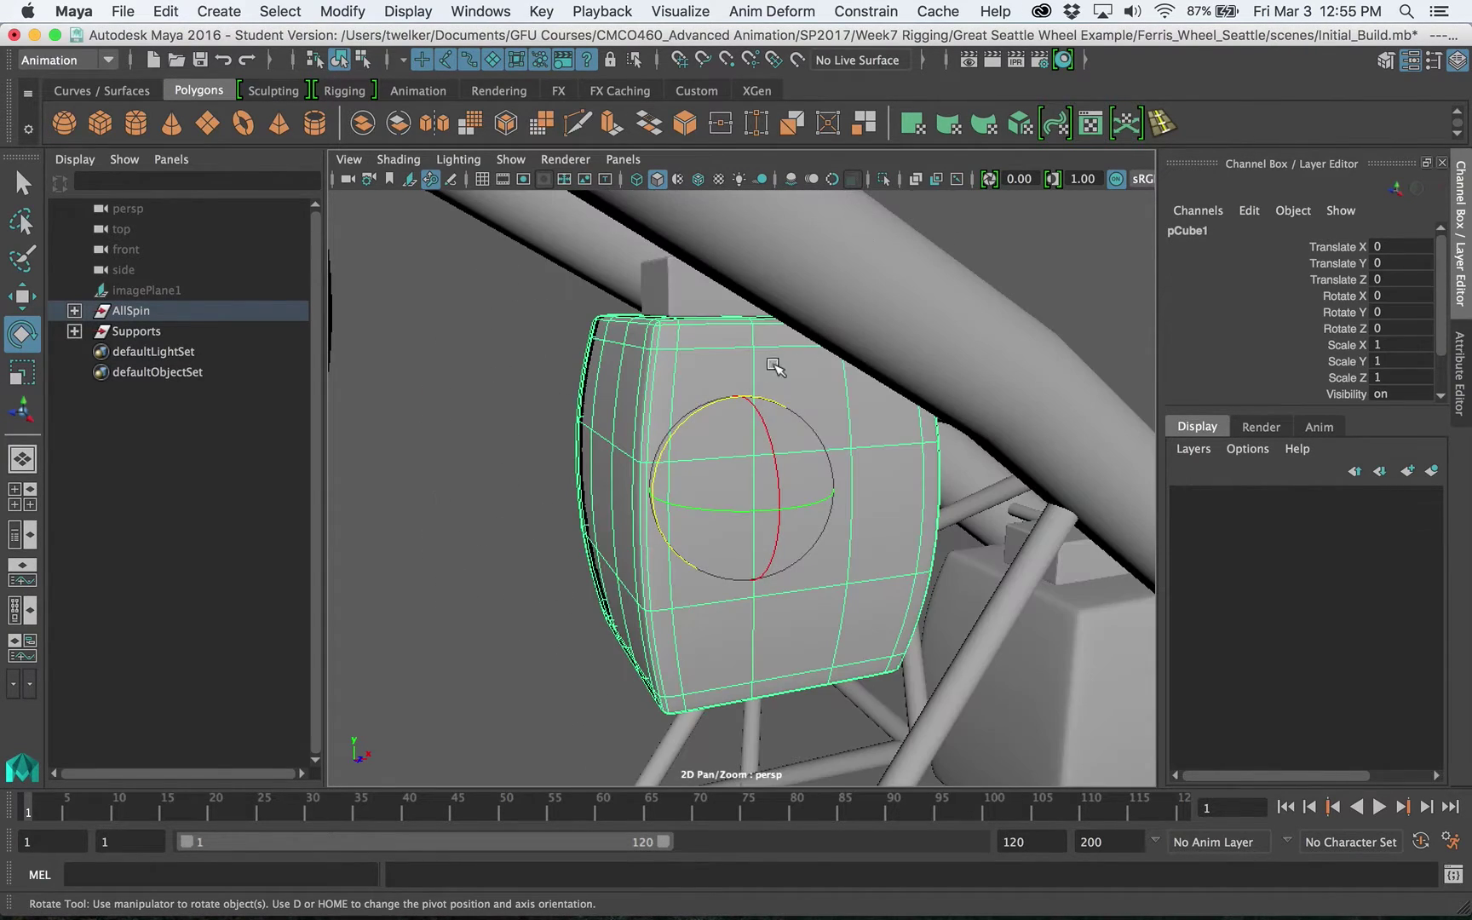
- Expand AllSpin and All_Carts in the Outliner and select cart group CartGeoGRP41
left_click(74, 311)
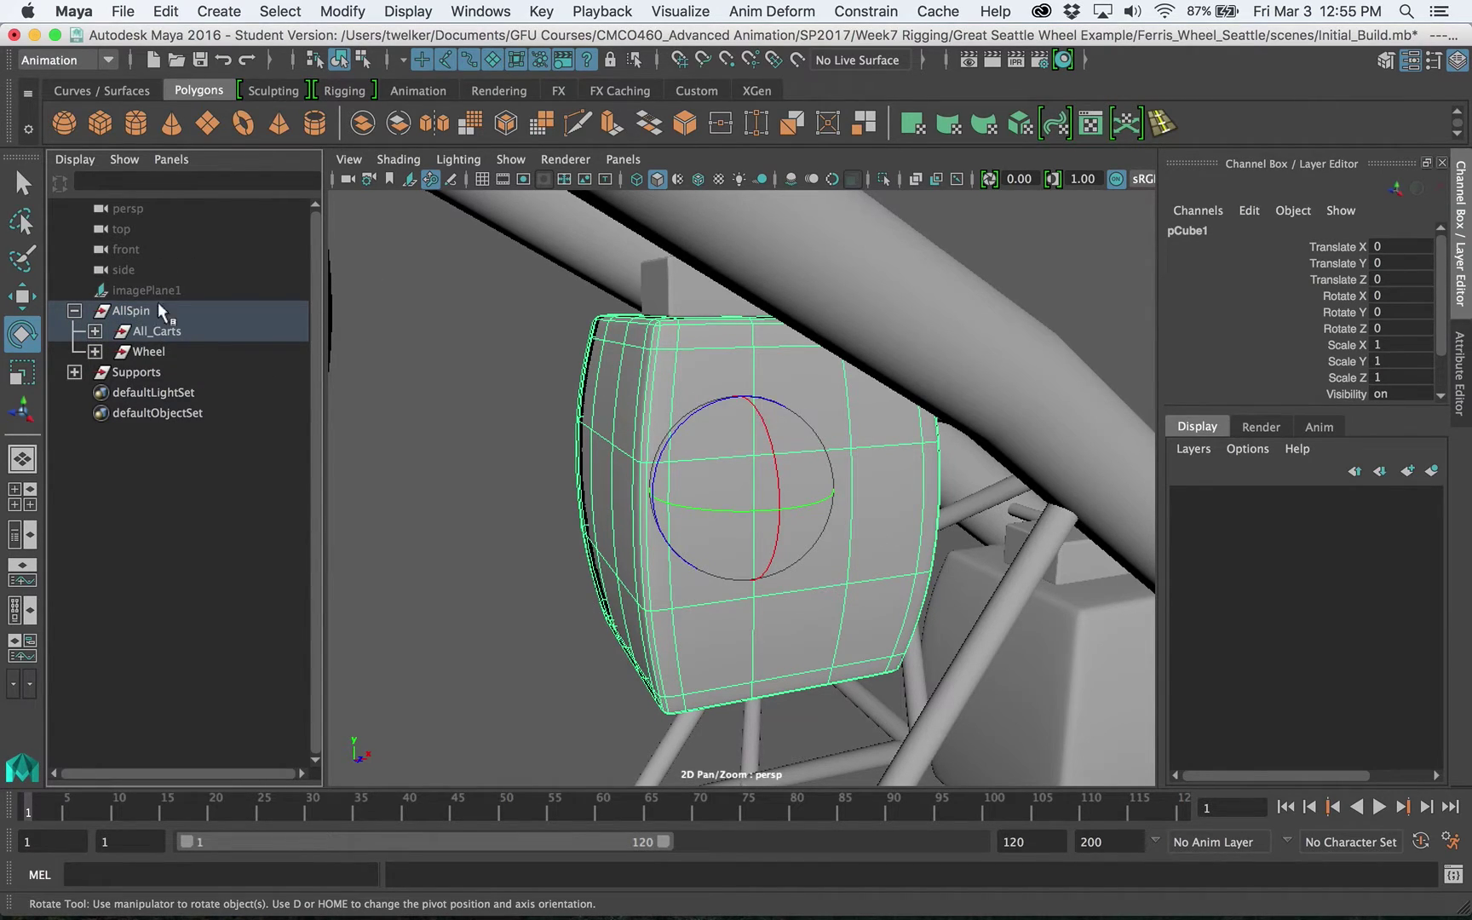
left_click(95, 331)
left_click(171, 351)
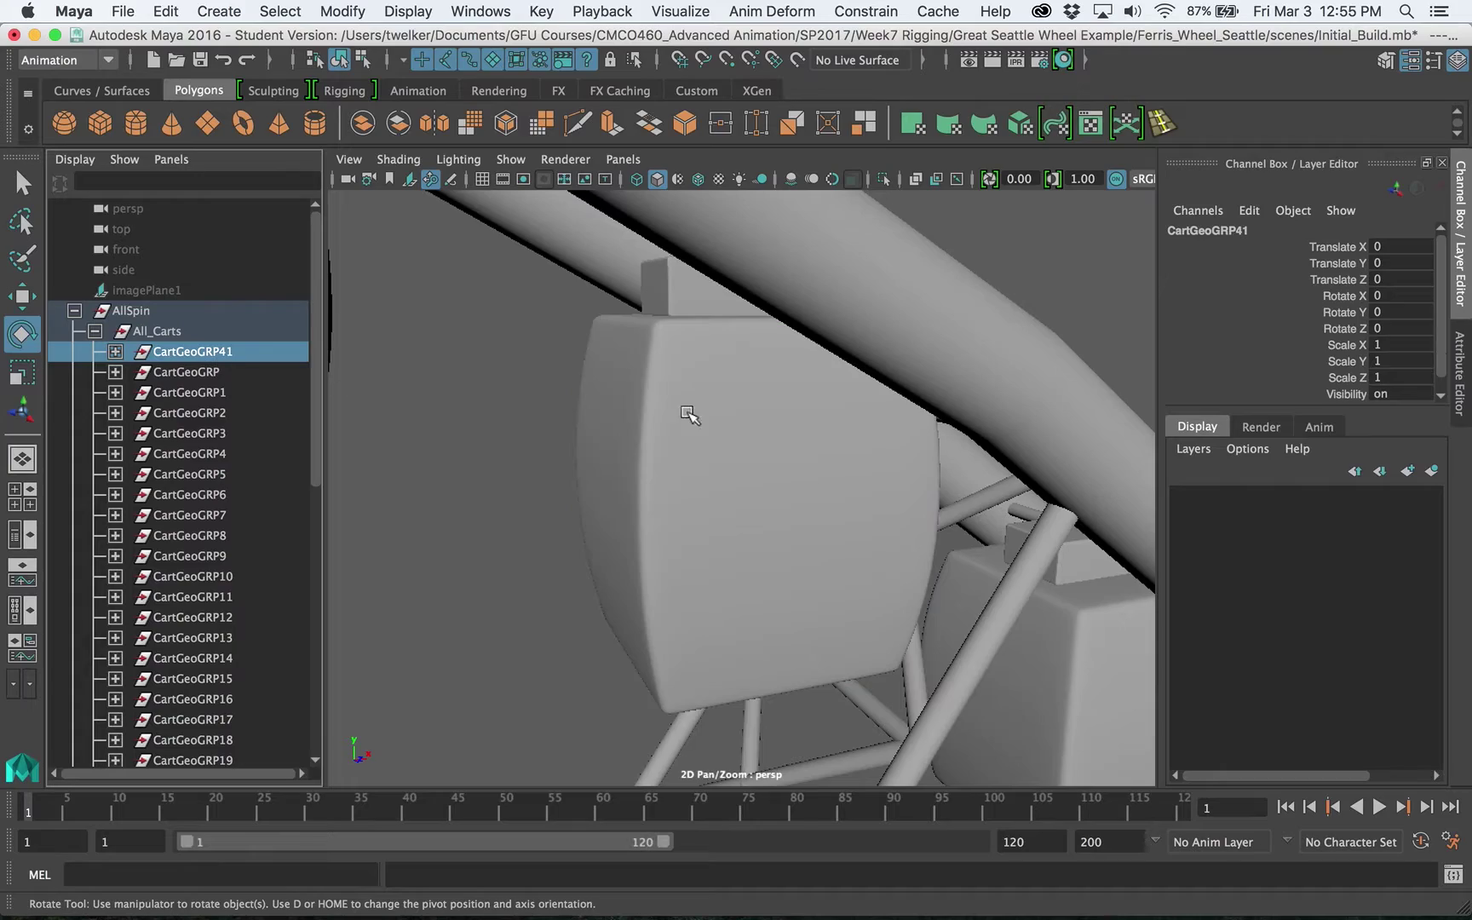
key("f")
scroll(677, 413, "down", 8)
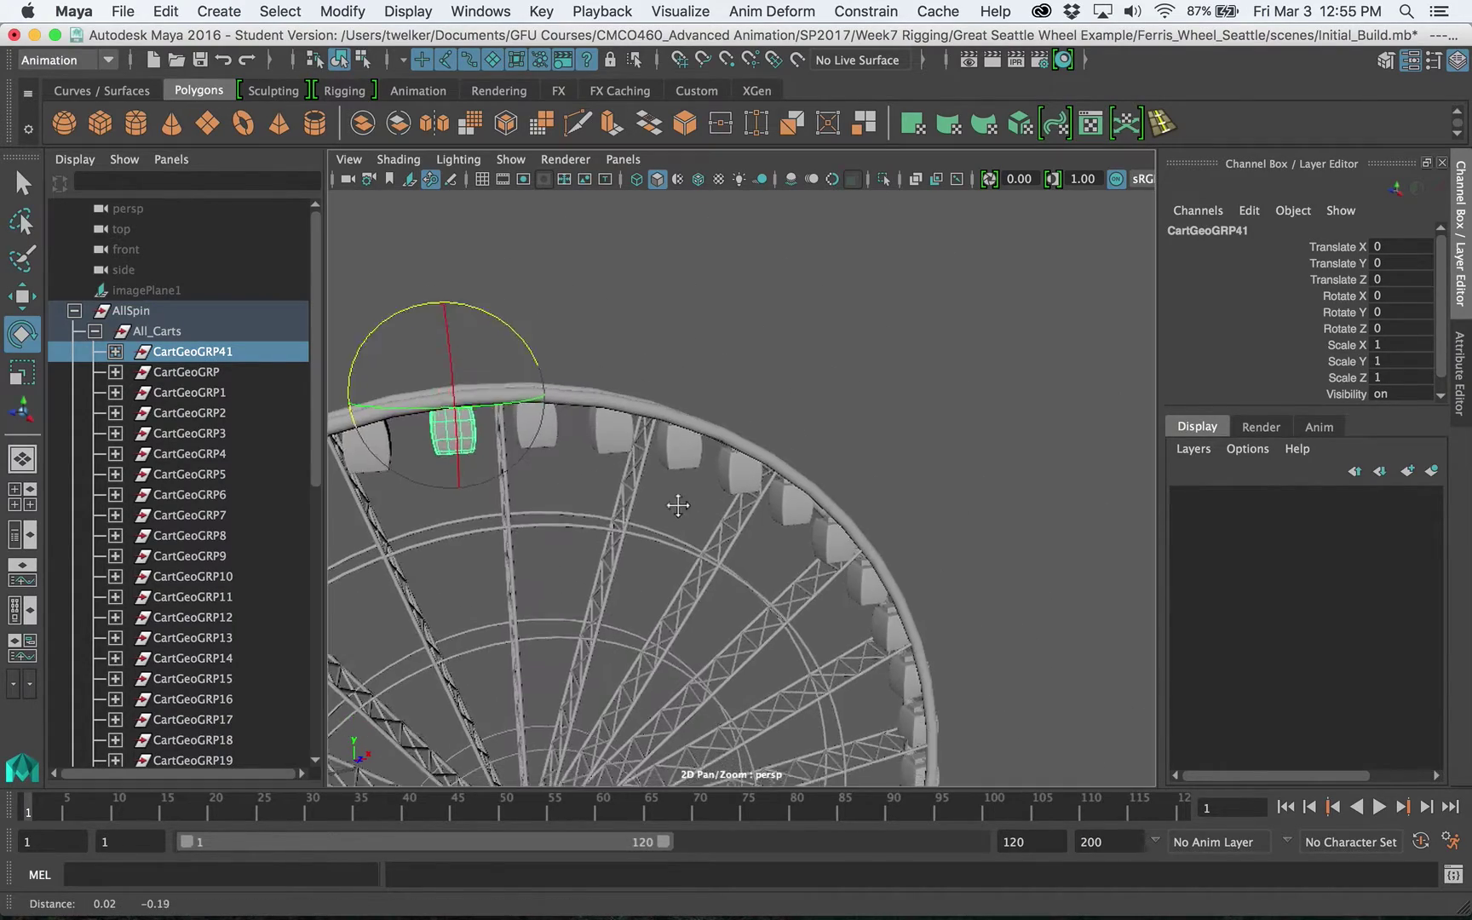
scroll(733, 390, "down", 8)
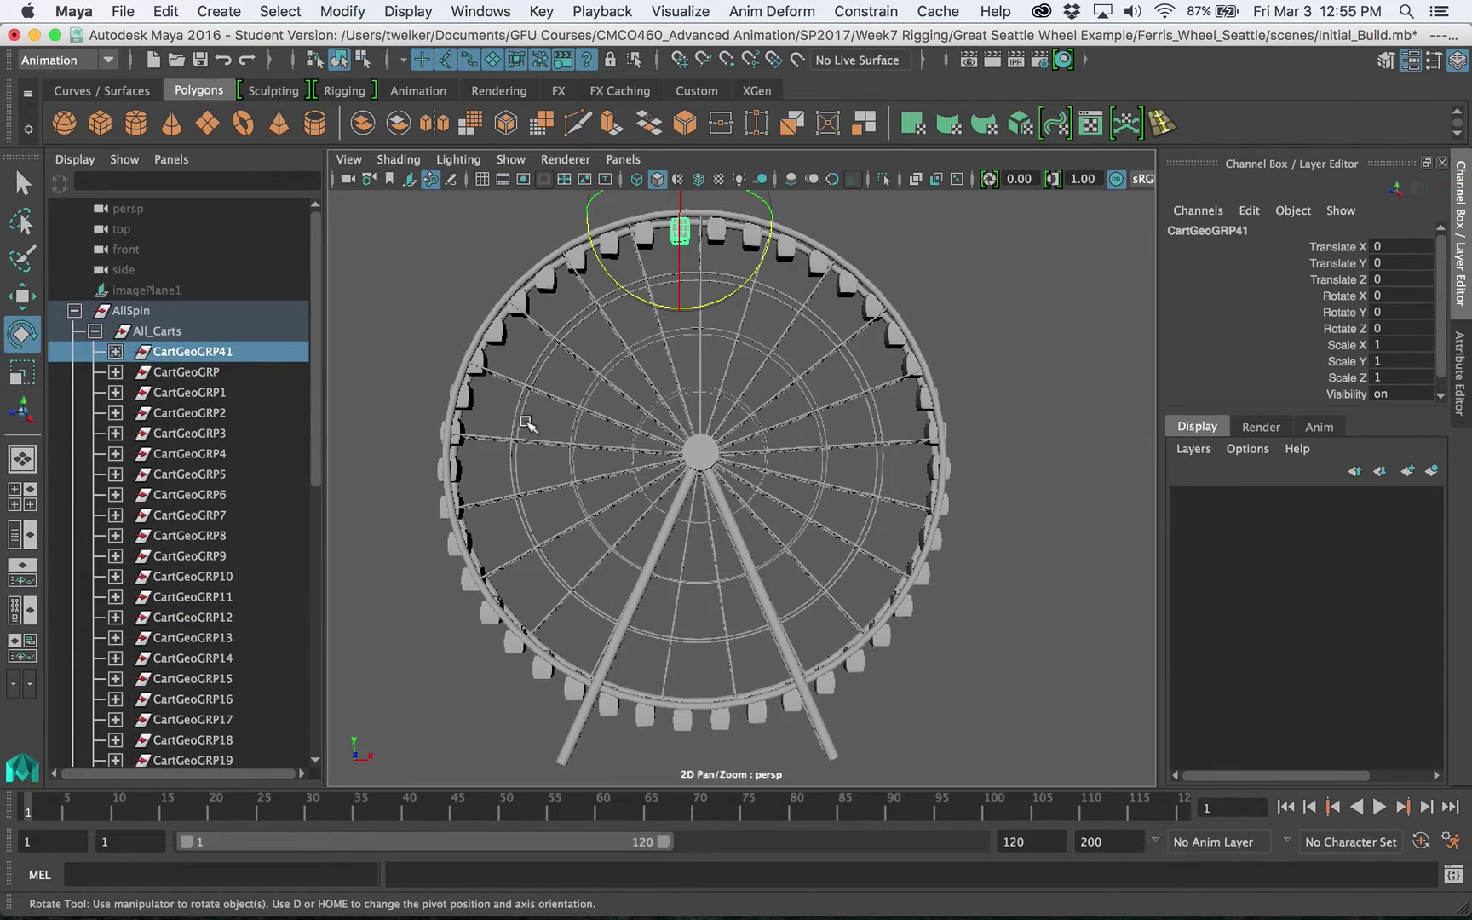
left_click_drag(710, 426, 1463, 222, "alt")
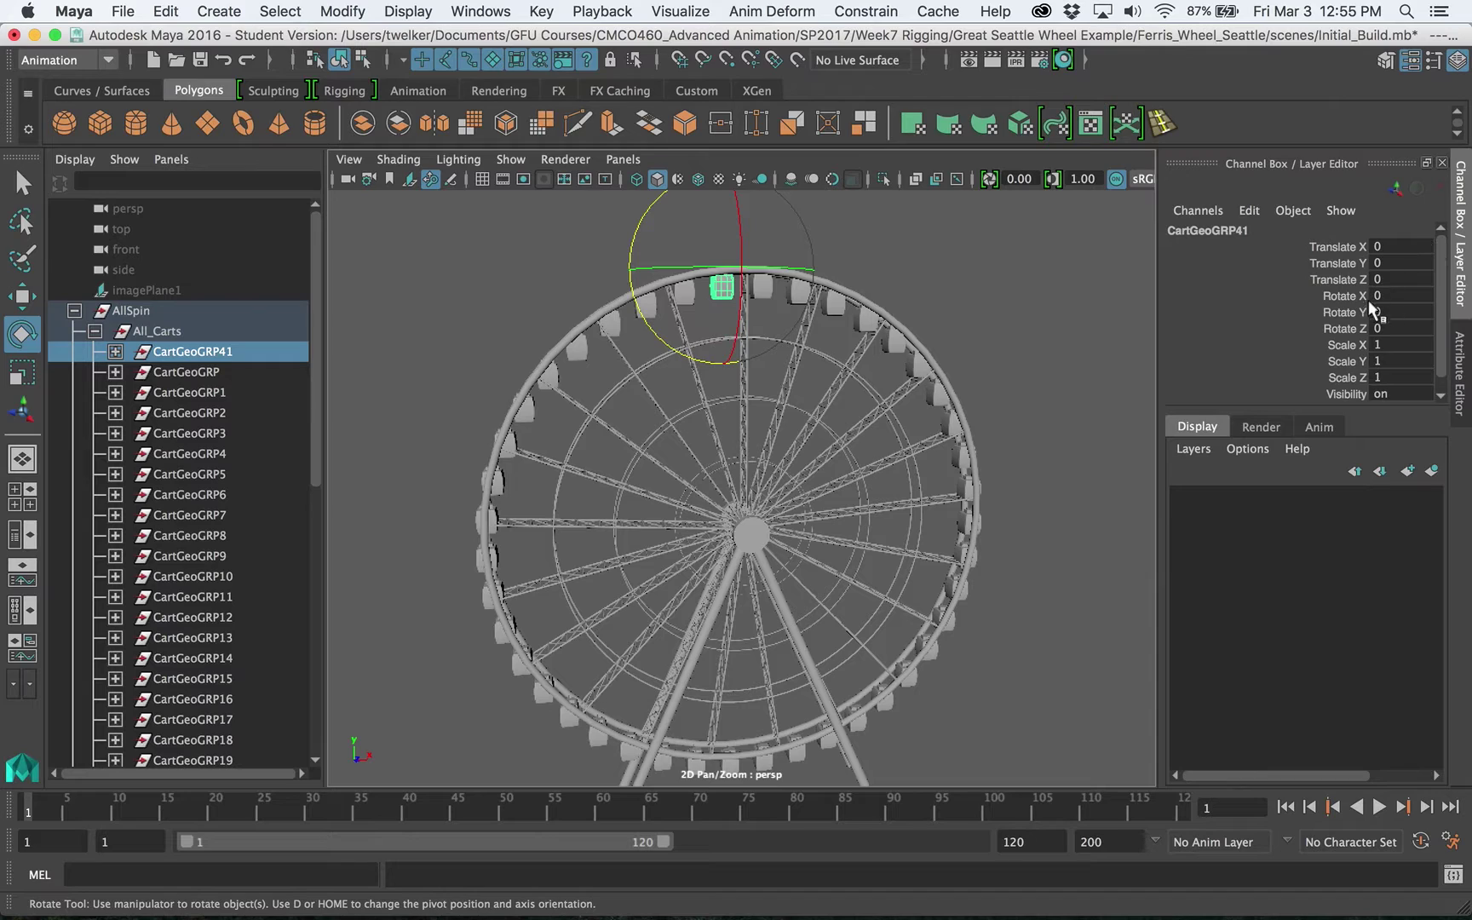
left_click(341, 12)
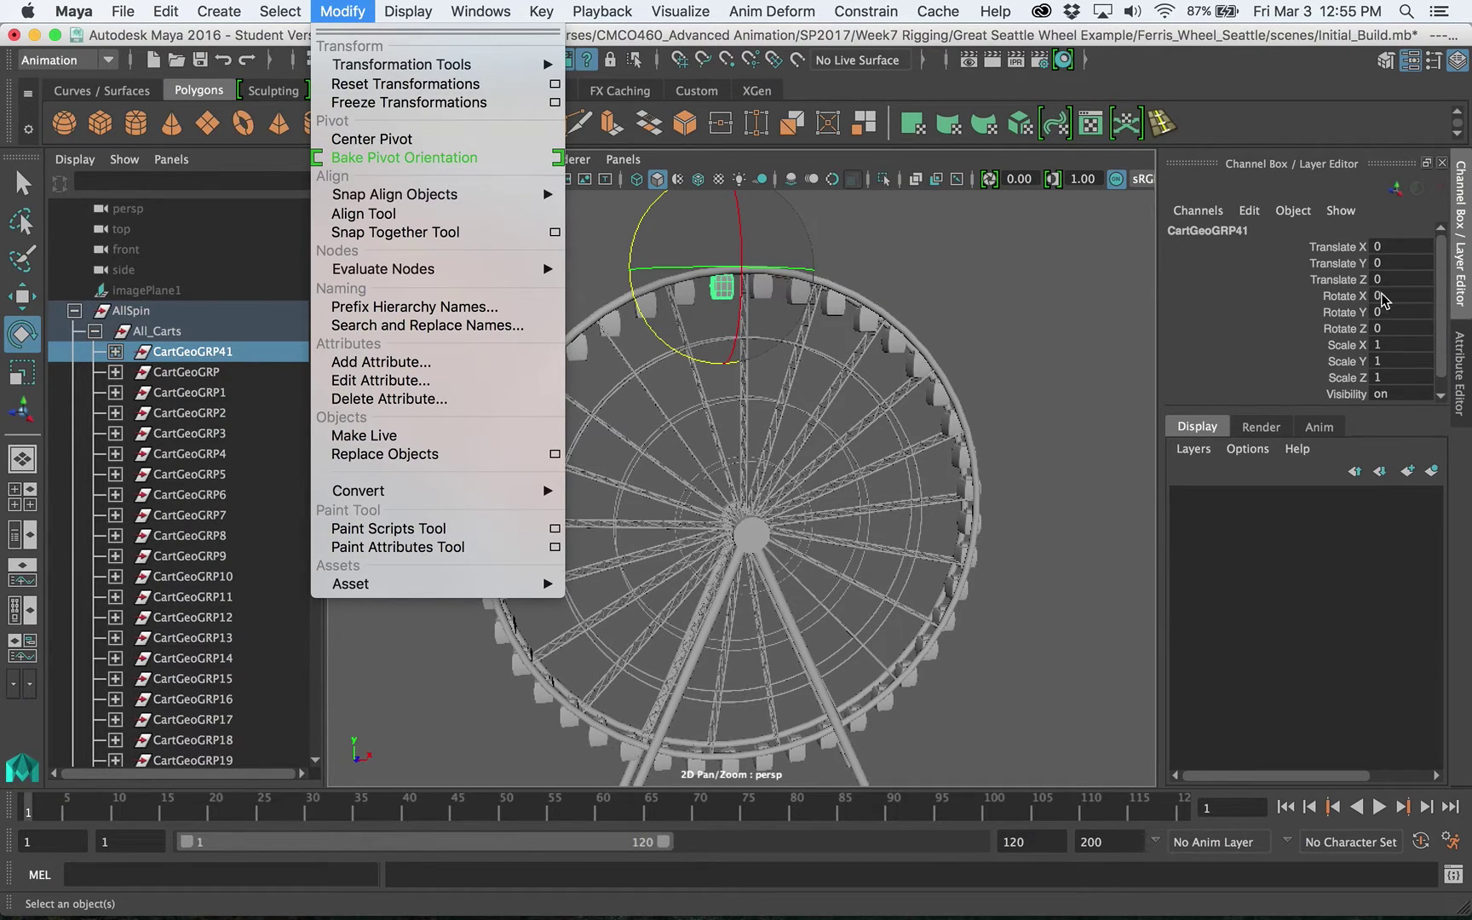
left_click(927, 269)
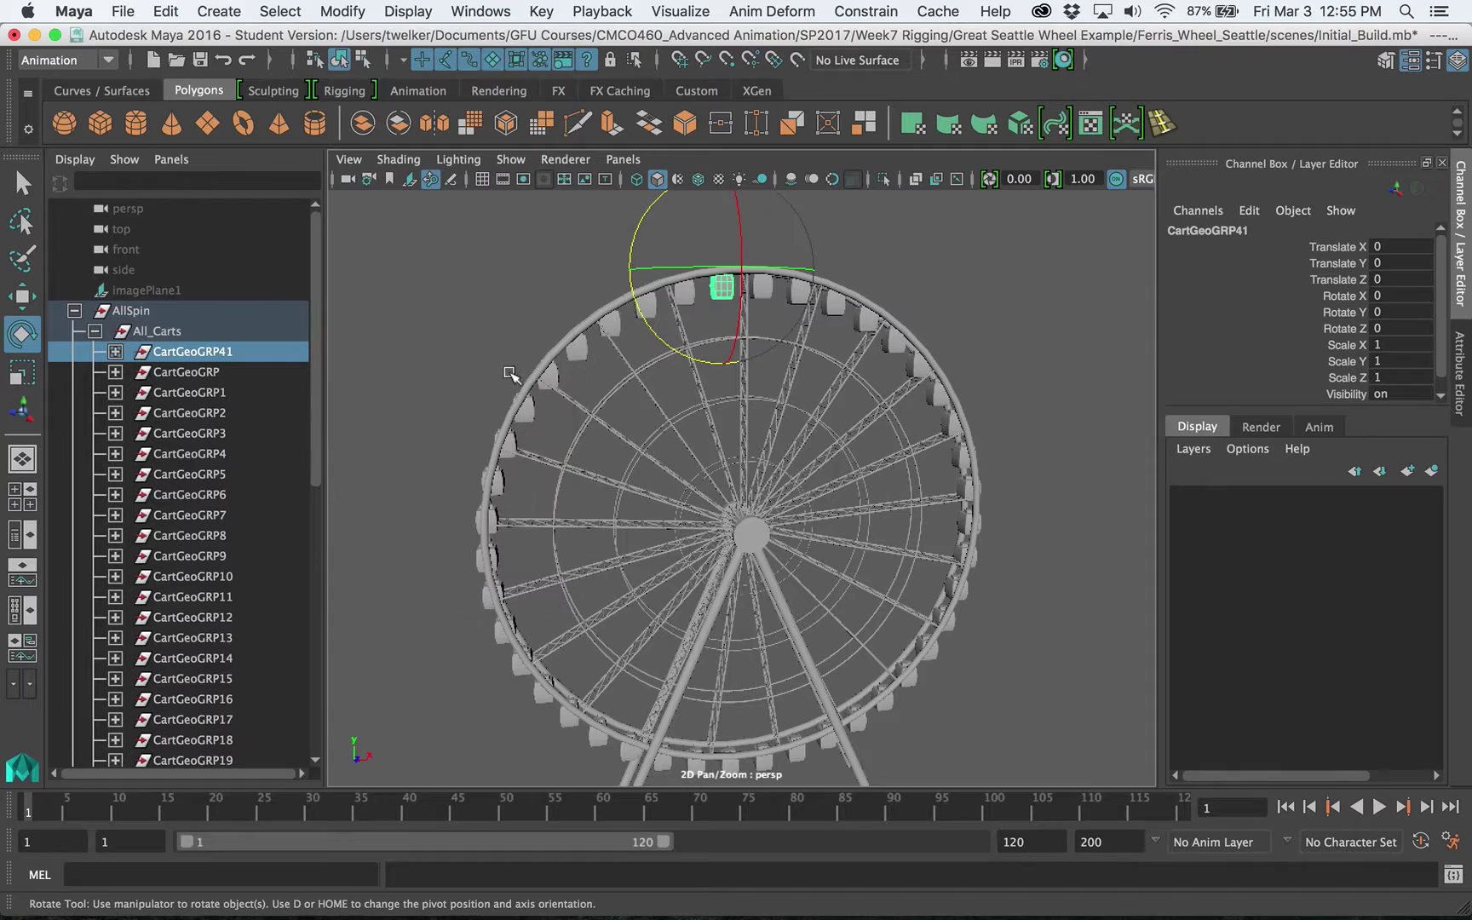
left_click(223, 372)
left_click(200, 394)
left_click(200, 414)
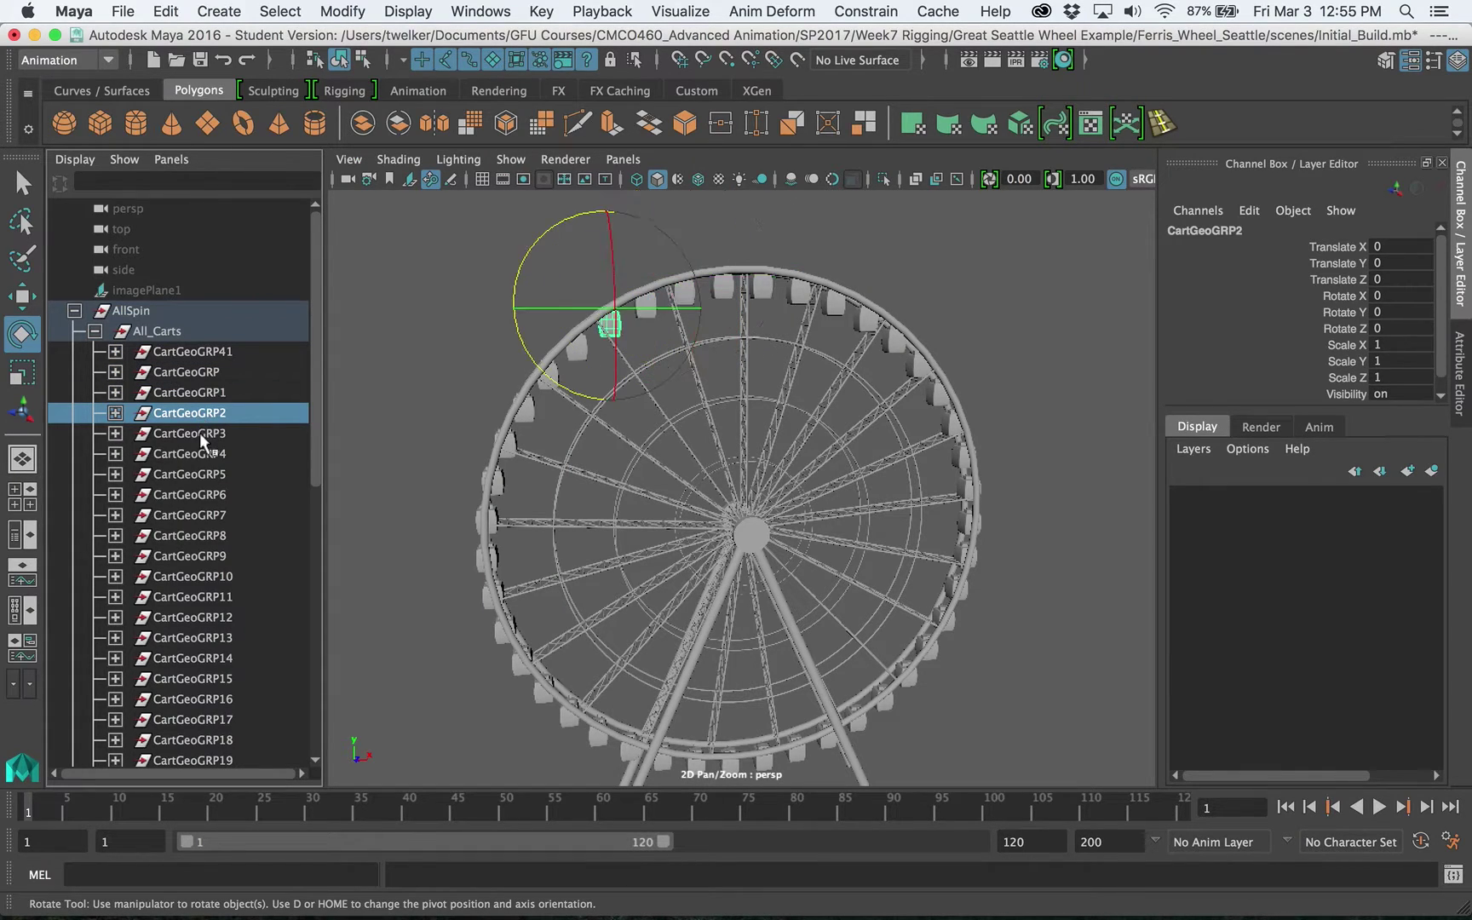
left_click(199, 433)
left_click(199, 453)
left_click(200, 494)
left_click(115, 494)
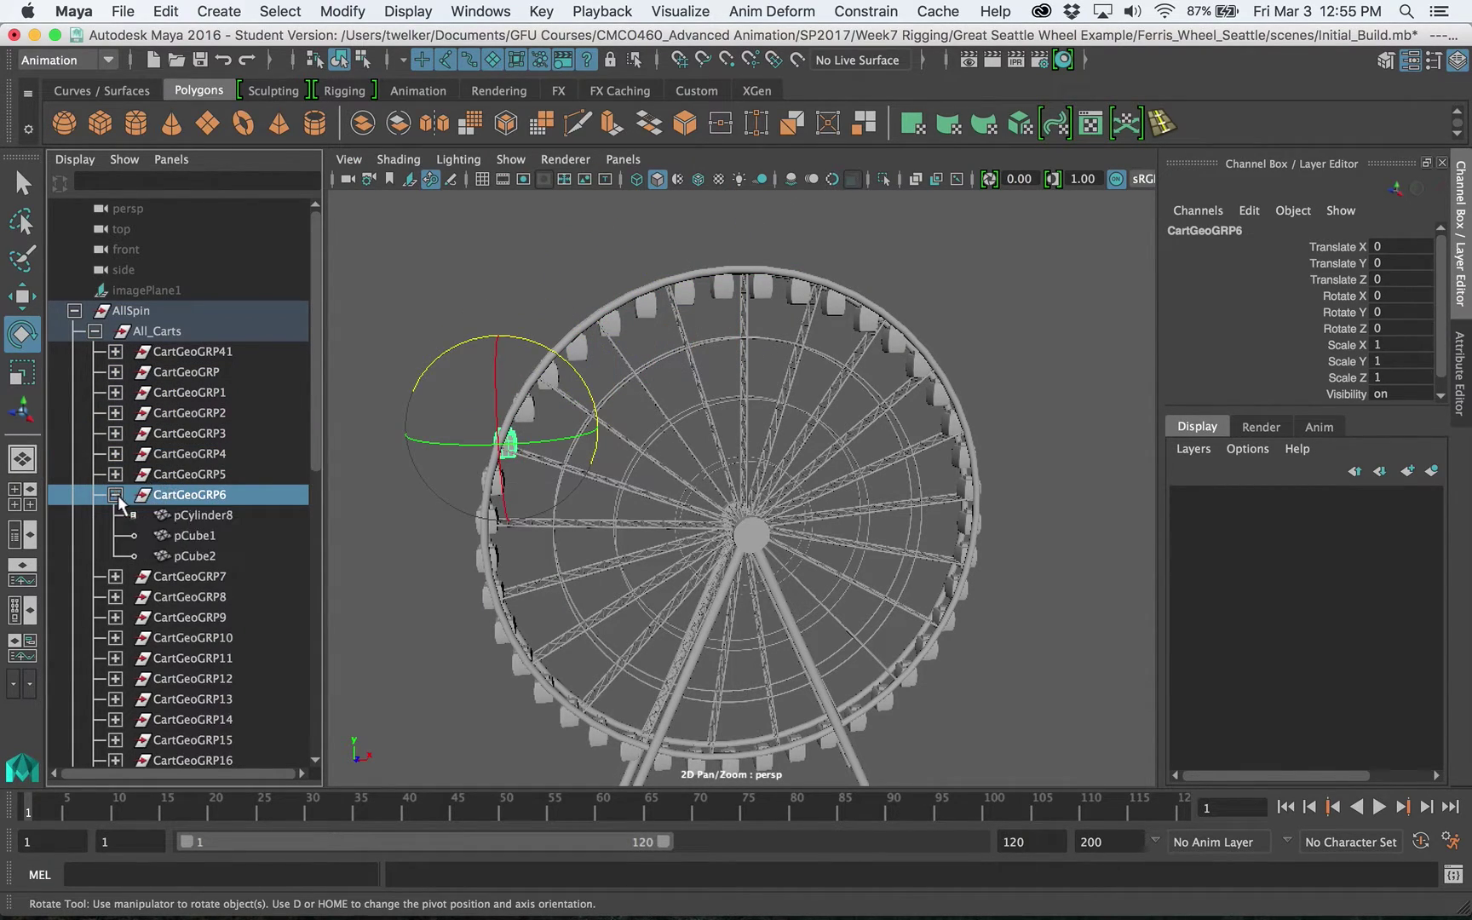
left_click(182, 515)
left_click(193, 535)
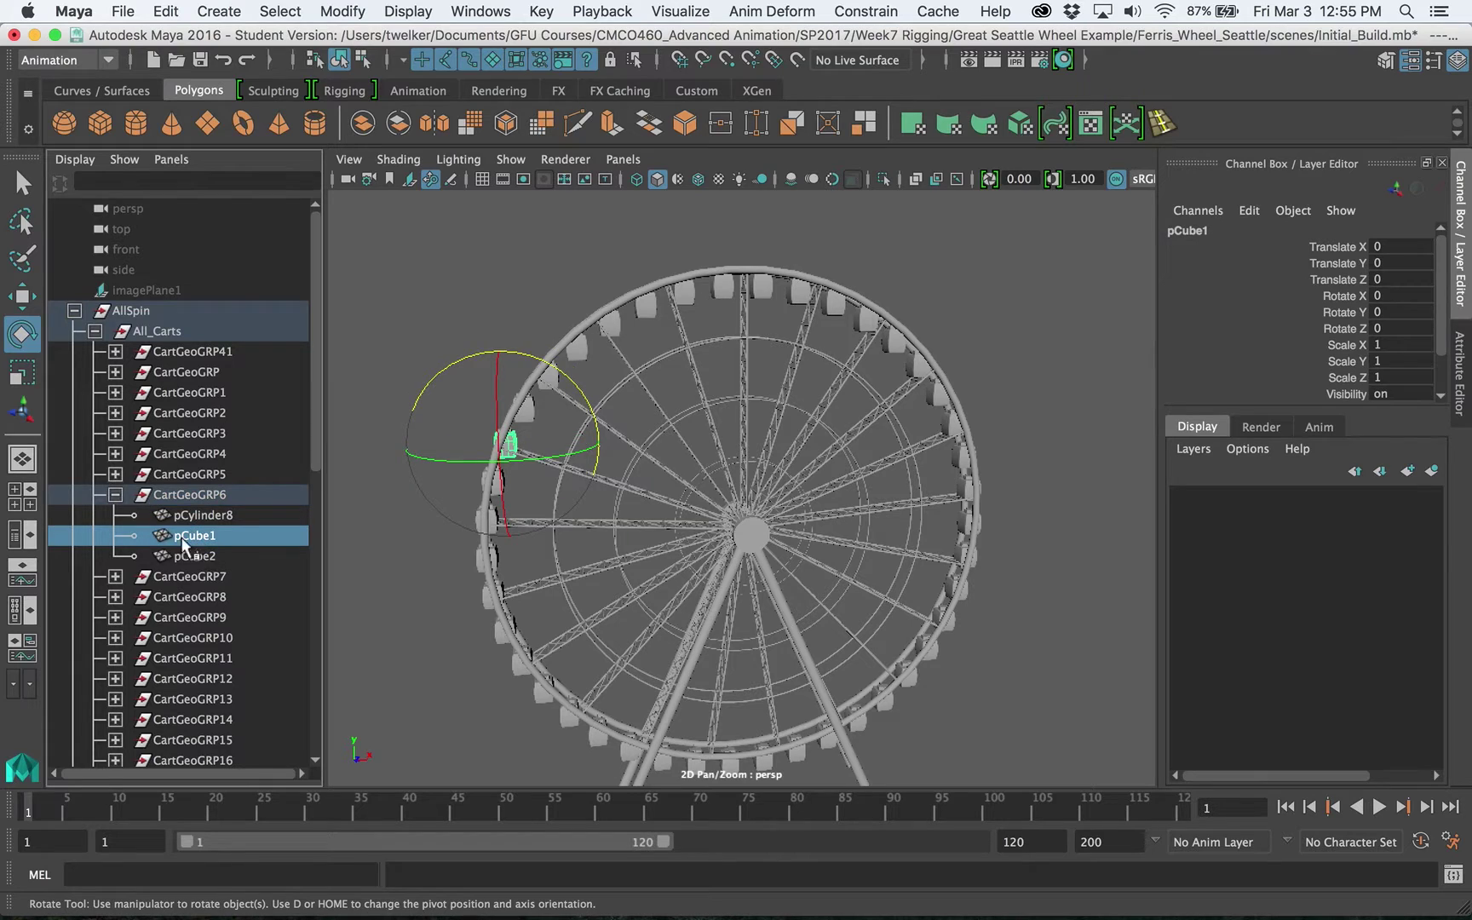
left_click(115, 494)
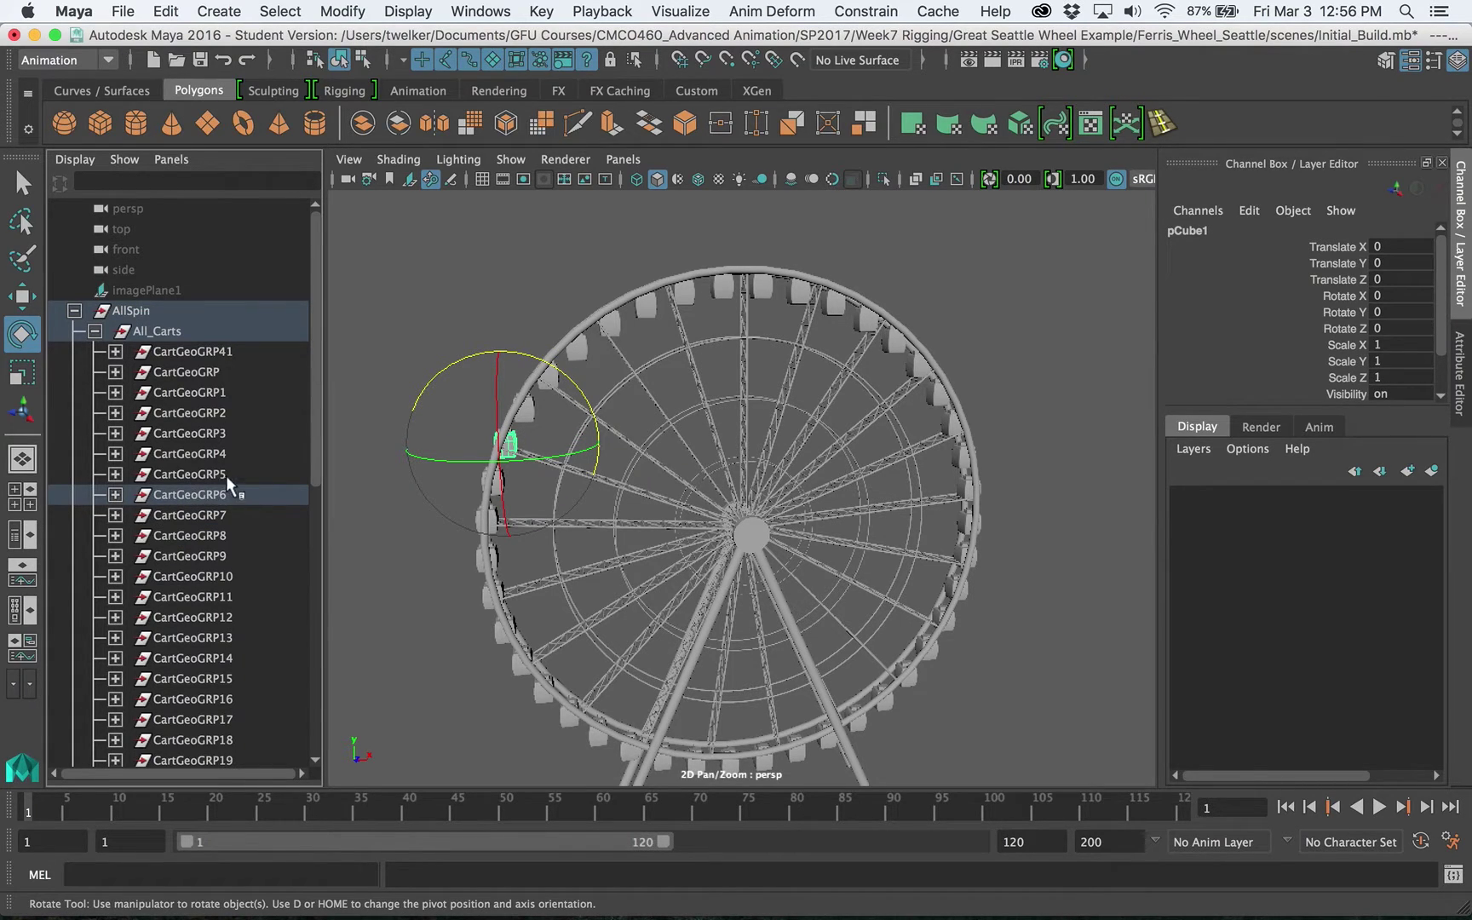
middle_click_drag(673, 494, 687, 388, "alt")
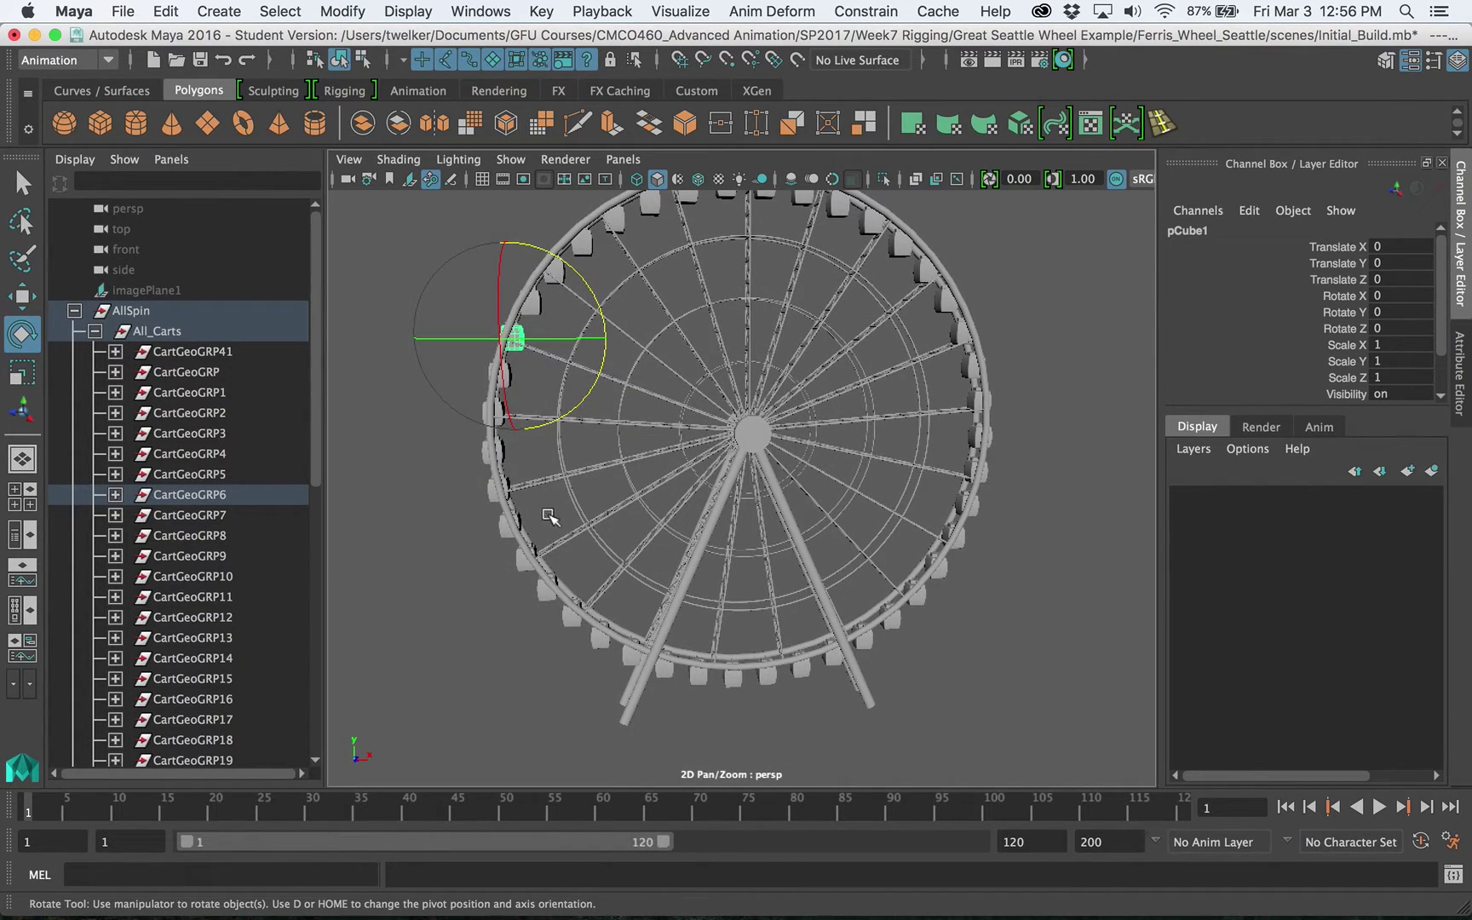
middle_click_drag(782, 515, 673, 560, "alt")
middle_click_drag(694, 447, 688, 467, "alt")
left_click(937, 362)
mouse_move(673, 374)
left_mouse_down("alt")
mouse_move(761, 398)
mouse_move(689, 421)
mouse_move(660, 379)
left_mouse_up("alt")
left_click_drag(686, 450, 662, 387, "alt")
left_click(717, 474)
- Collapse All_Carts and AllSpin in the Outliner, ending with the Supports group selected
left_click(524, 304)
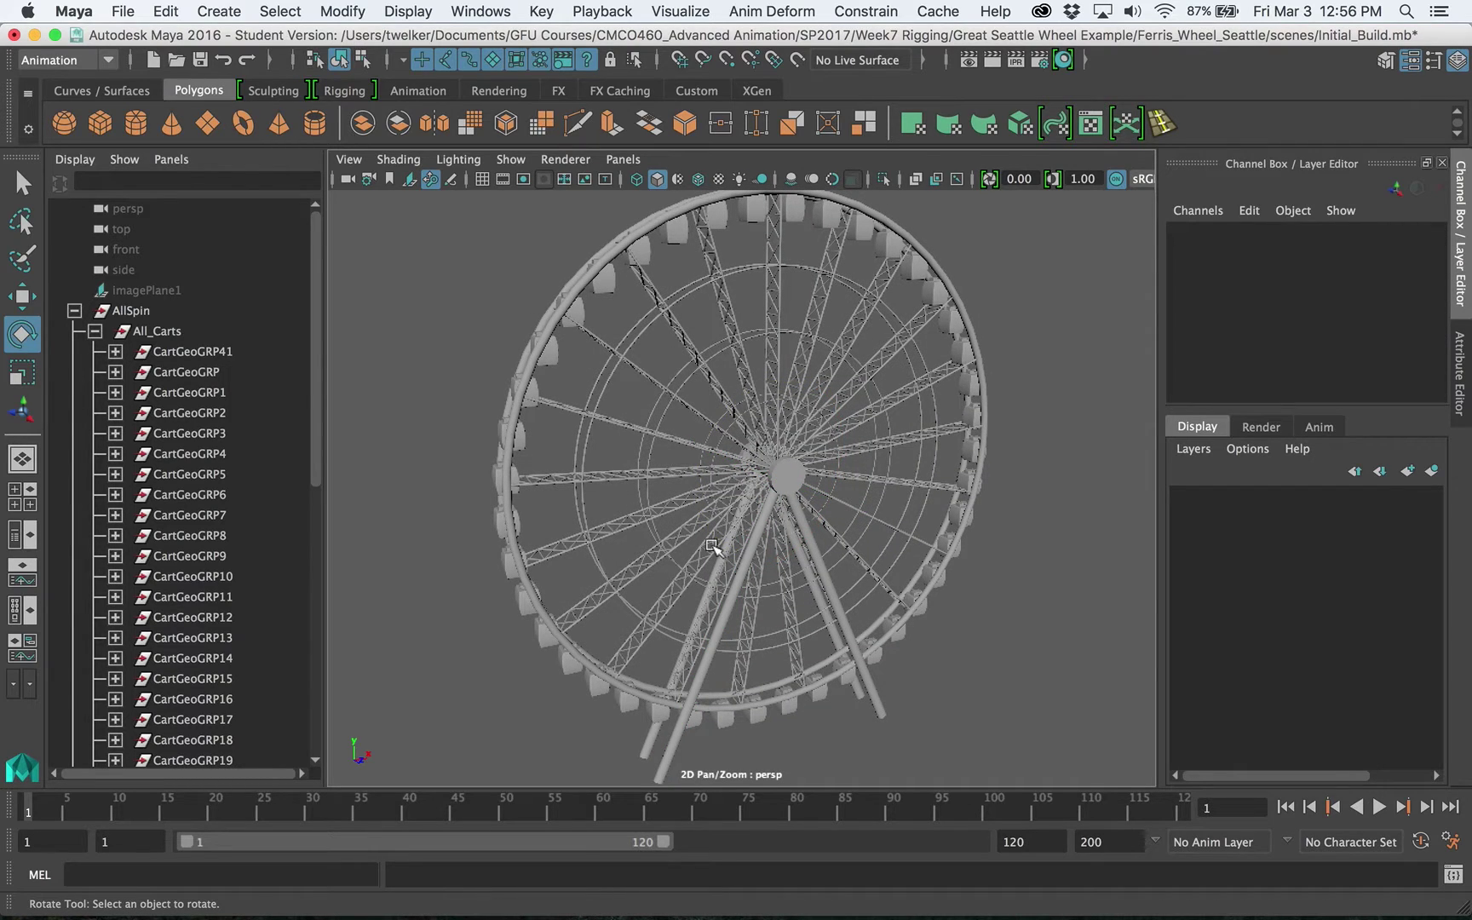
left_click(95, 331)
left_click(167, 330)
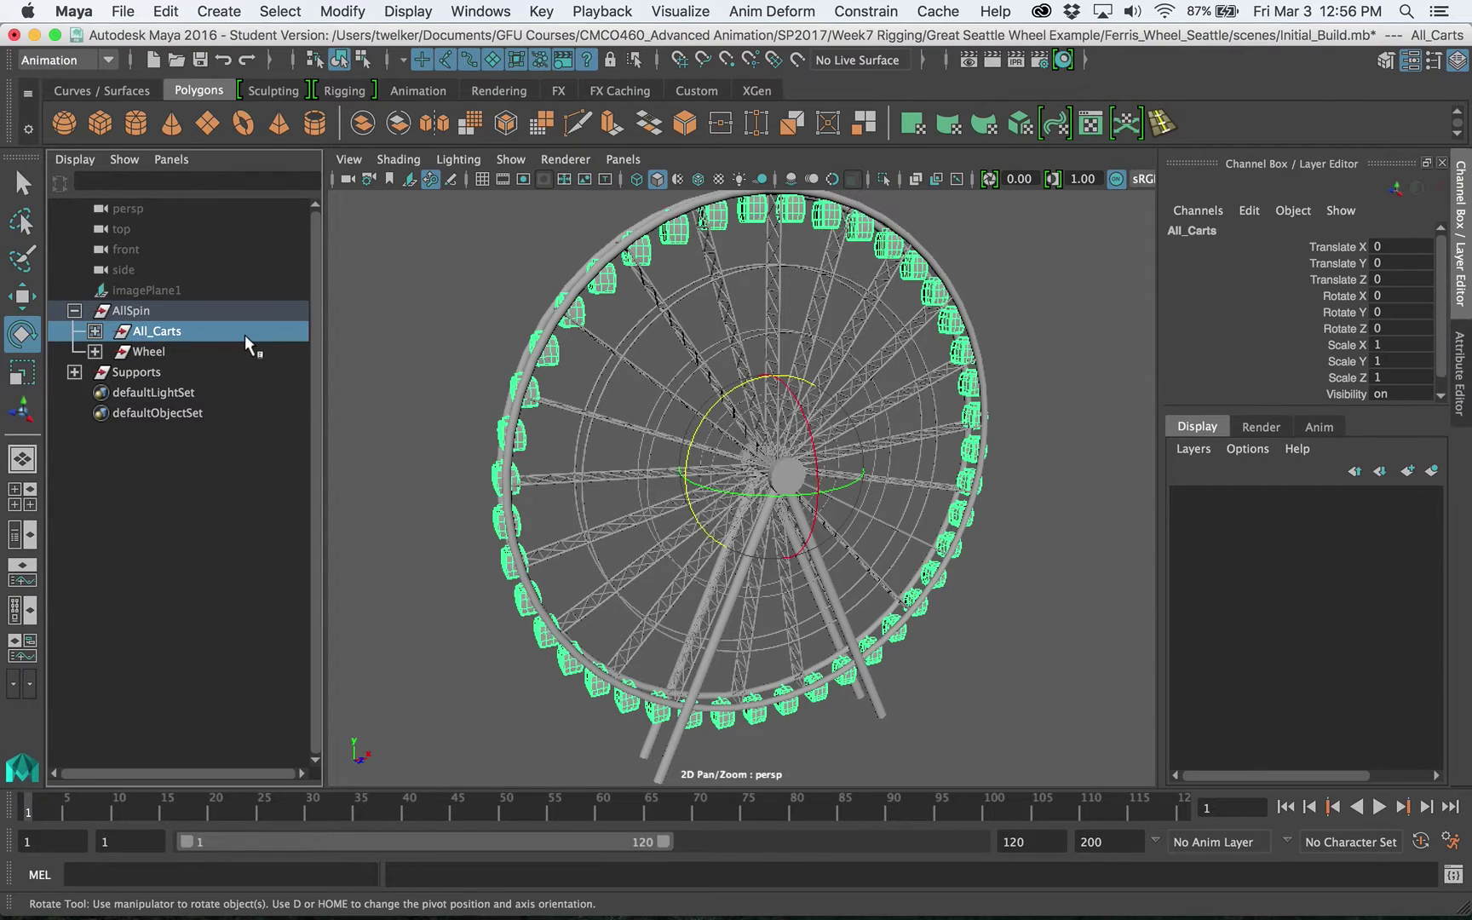
left_click(164, 351)
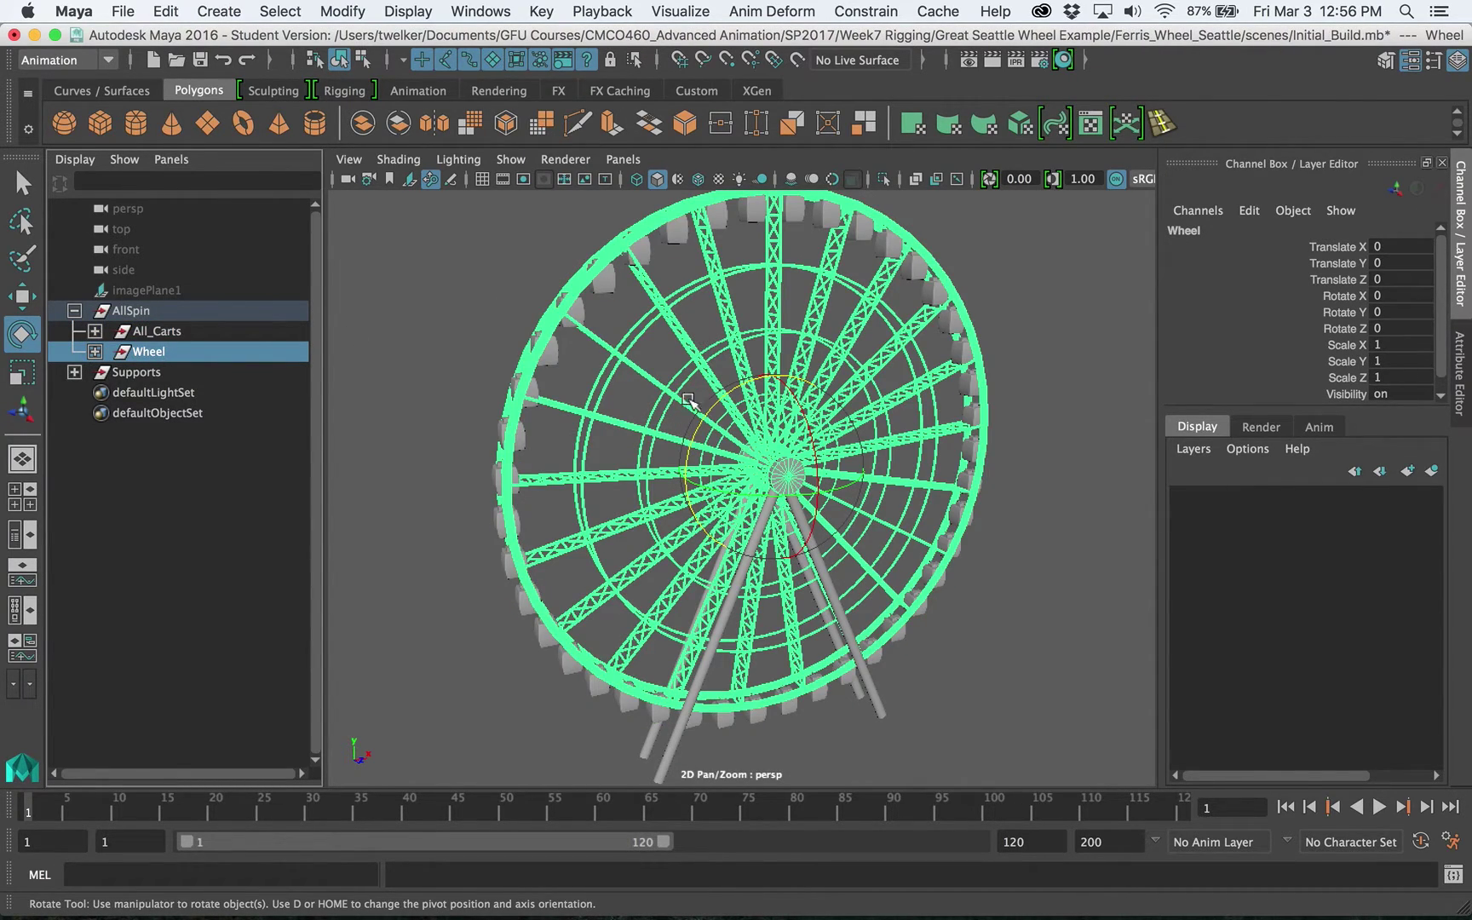
left_click(153, 331)
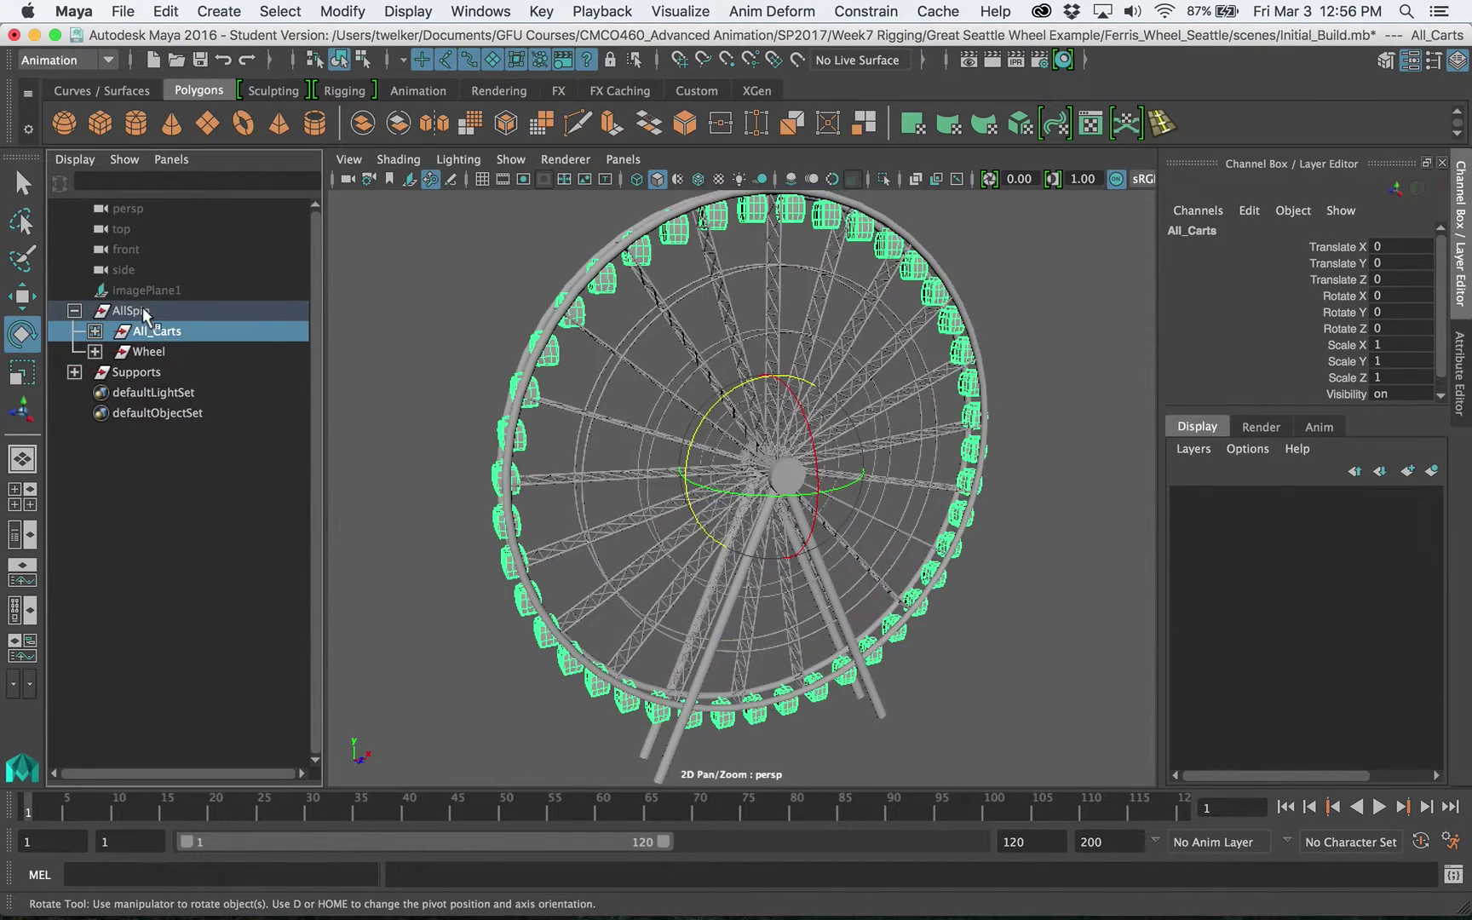
left_click(144, 315)
left_click(74, 310)
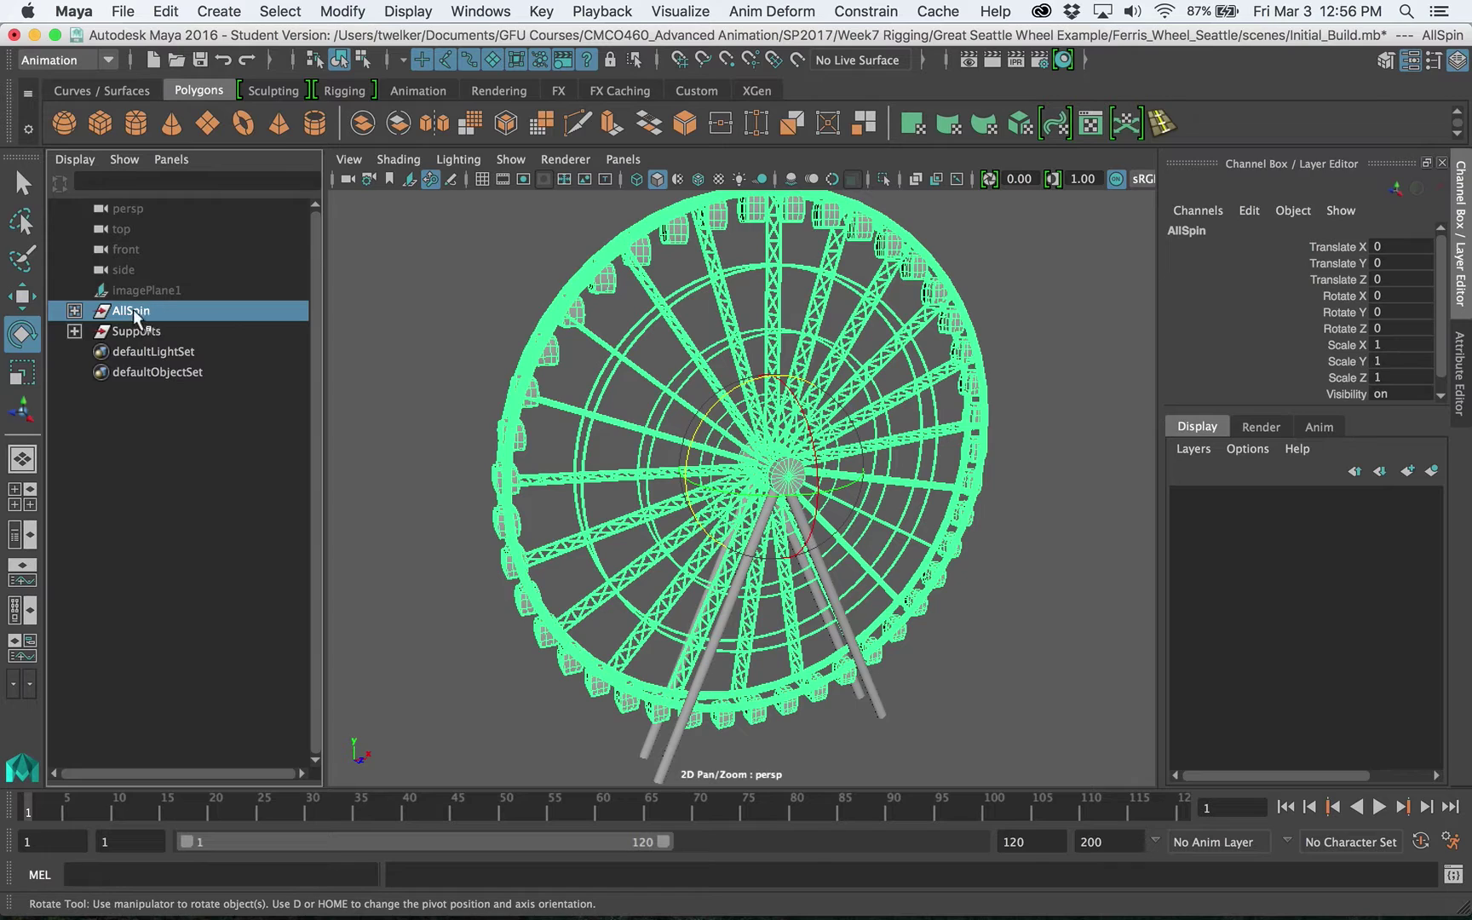
left_click(154, 329)
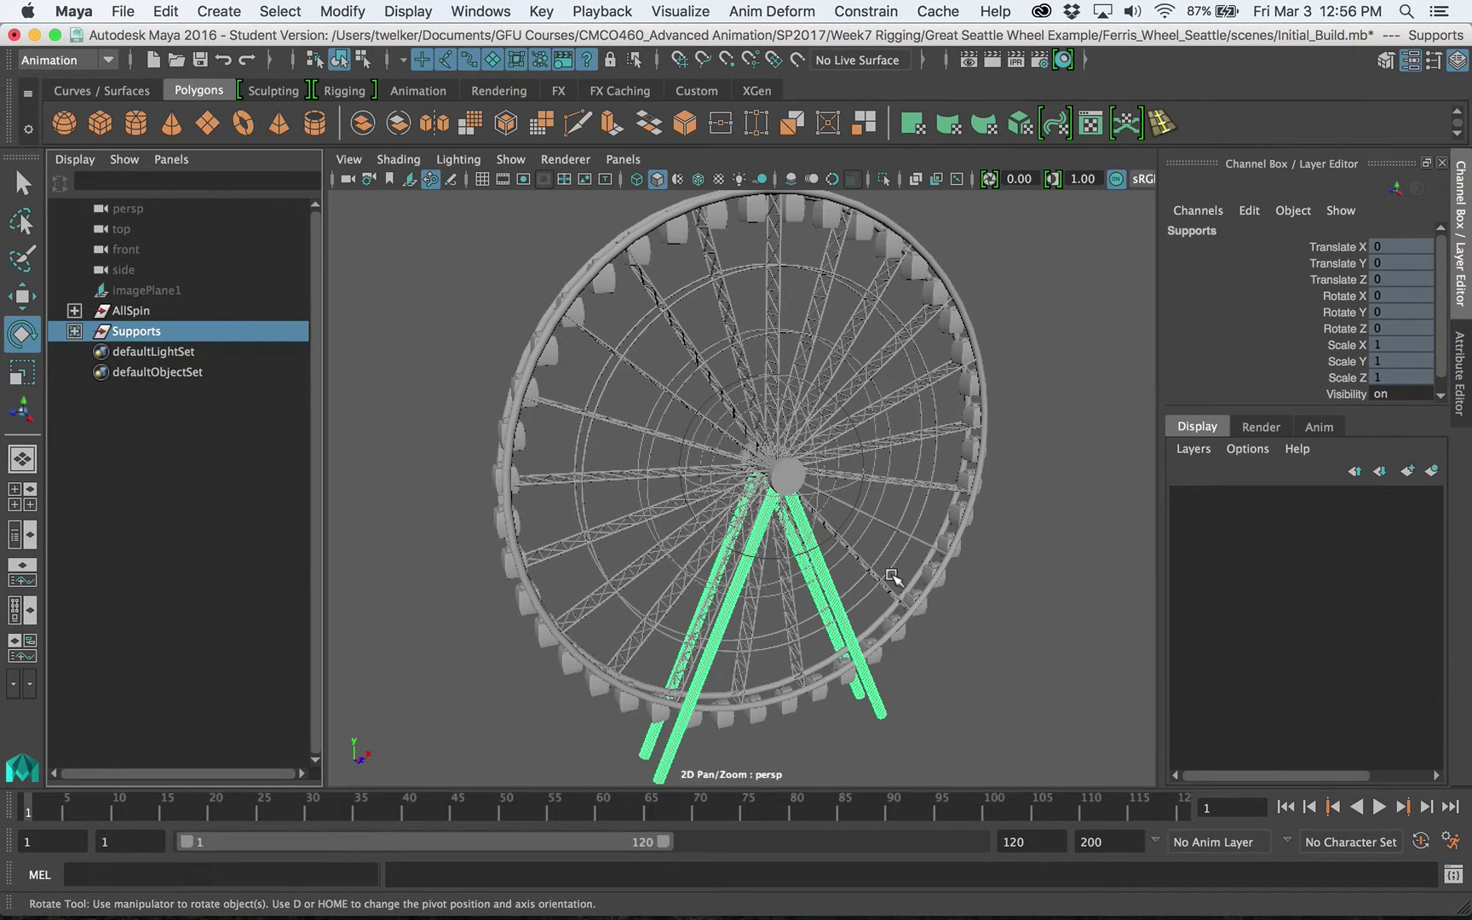
left_click_drag(889, 575, 892, 507, "alt")
scroll(897, 554, "down", 3)
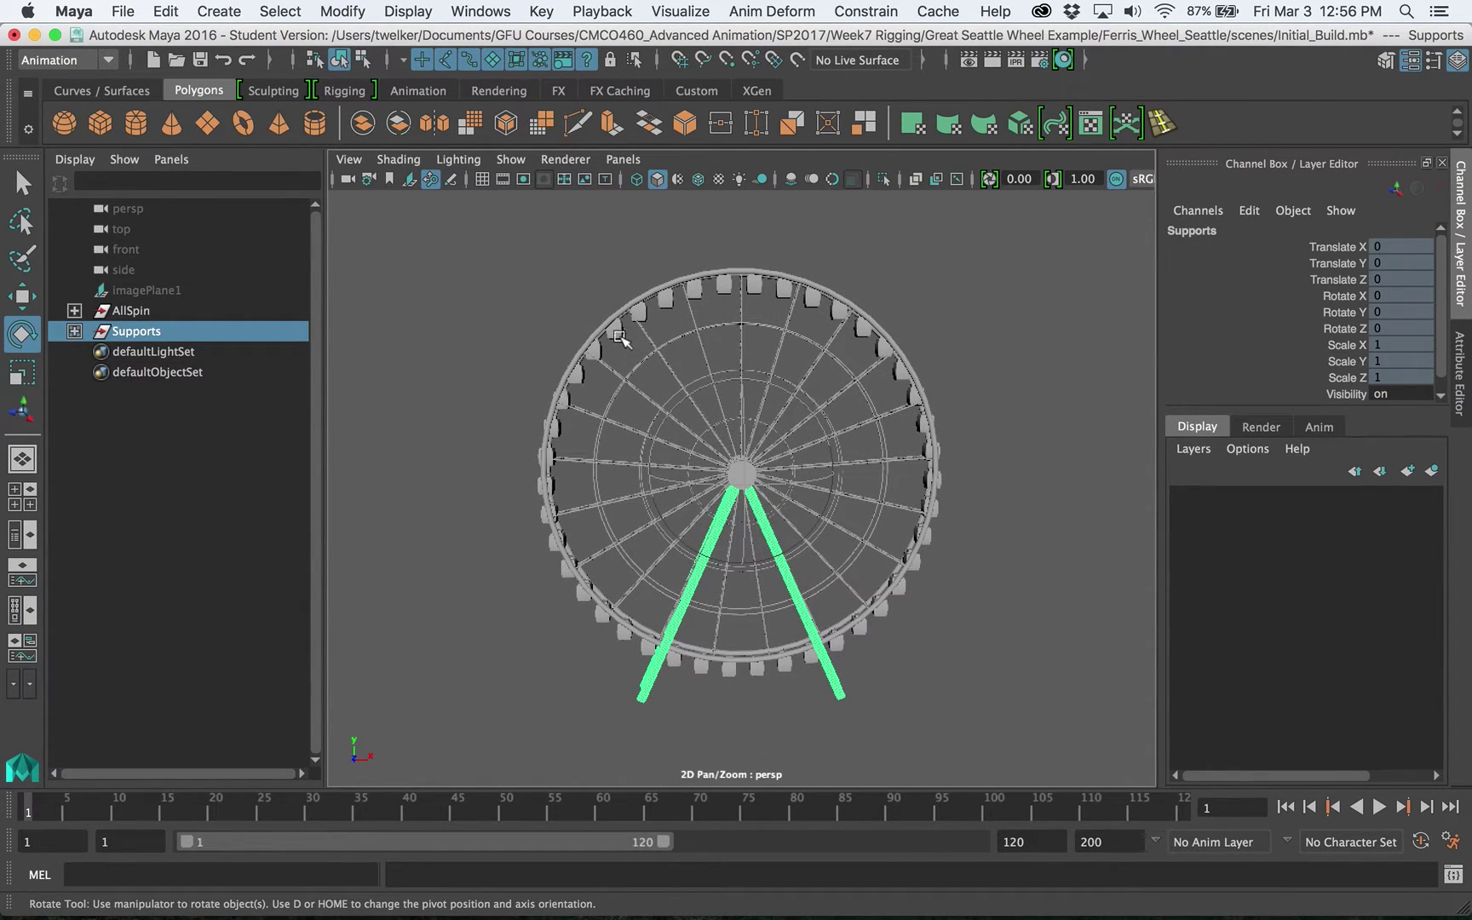
left_click_drag(560, 474, 574, 433, "alt")
scroll(589, 452, "up", 3)
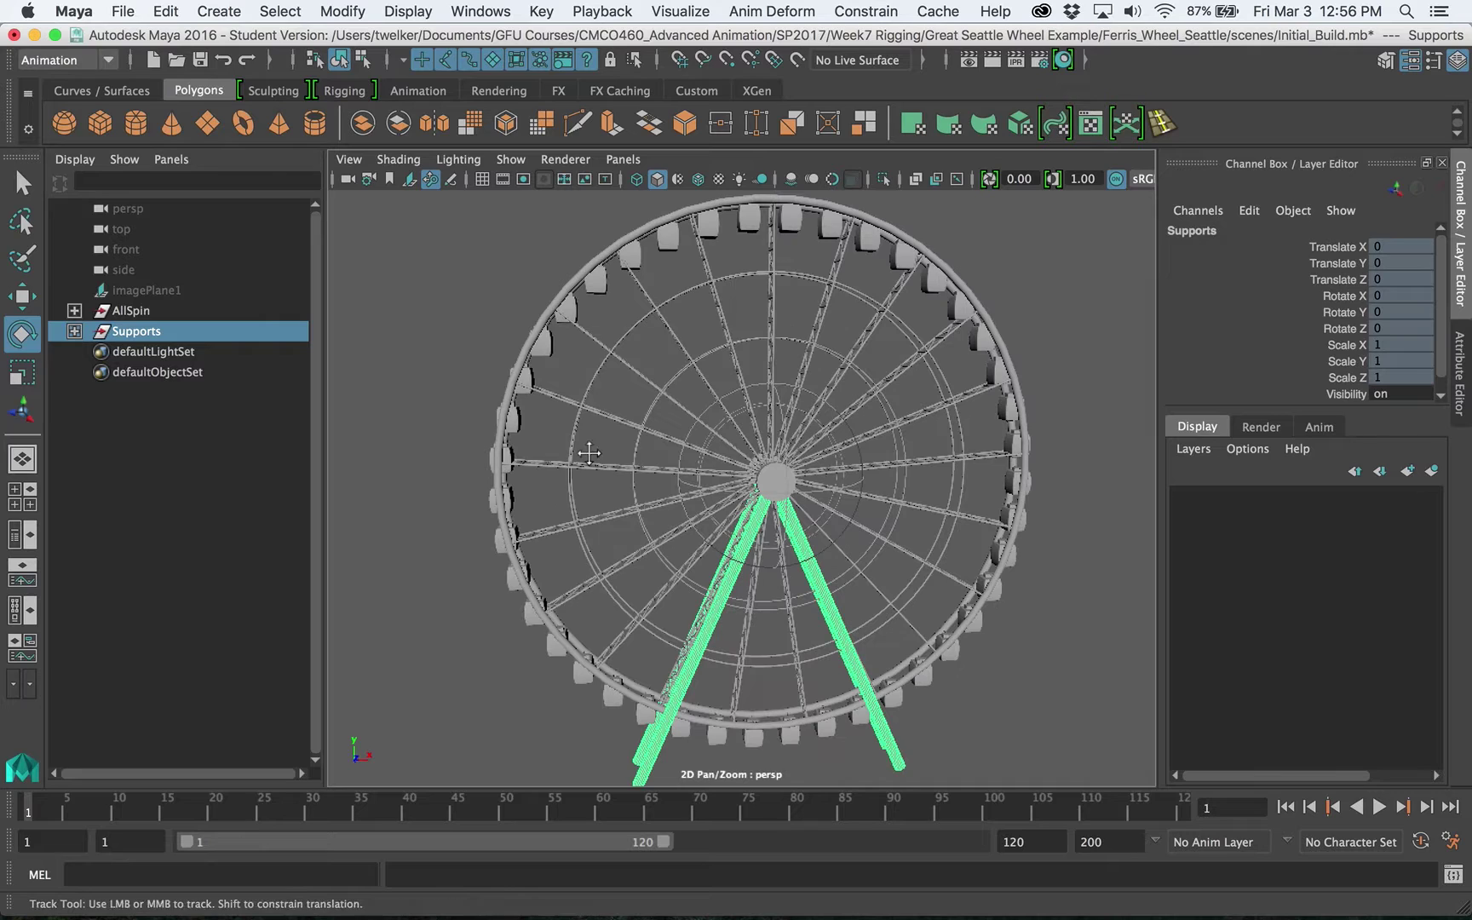
scroll(579, 457, "down", 2)
scroll(580, 340, "down", 3)
left_click_drag(585, 361, 594, 375, "alt")
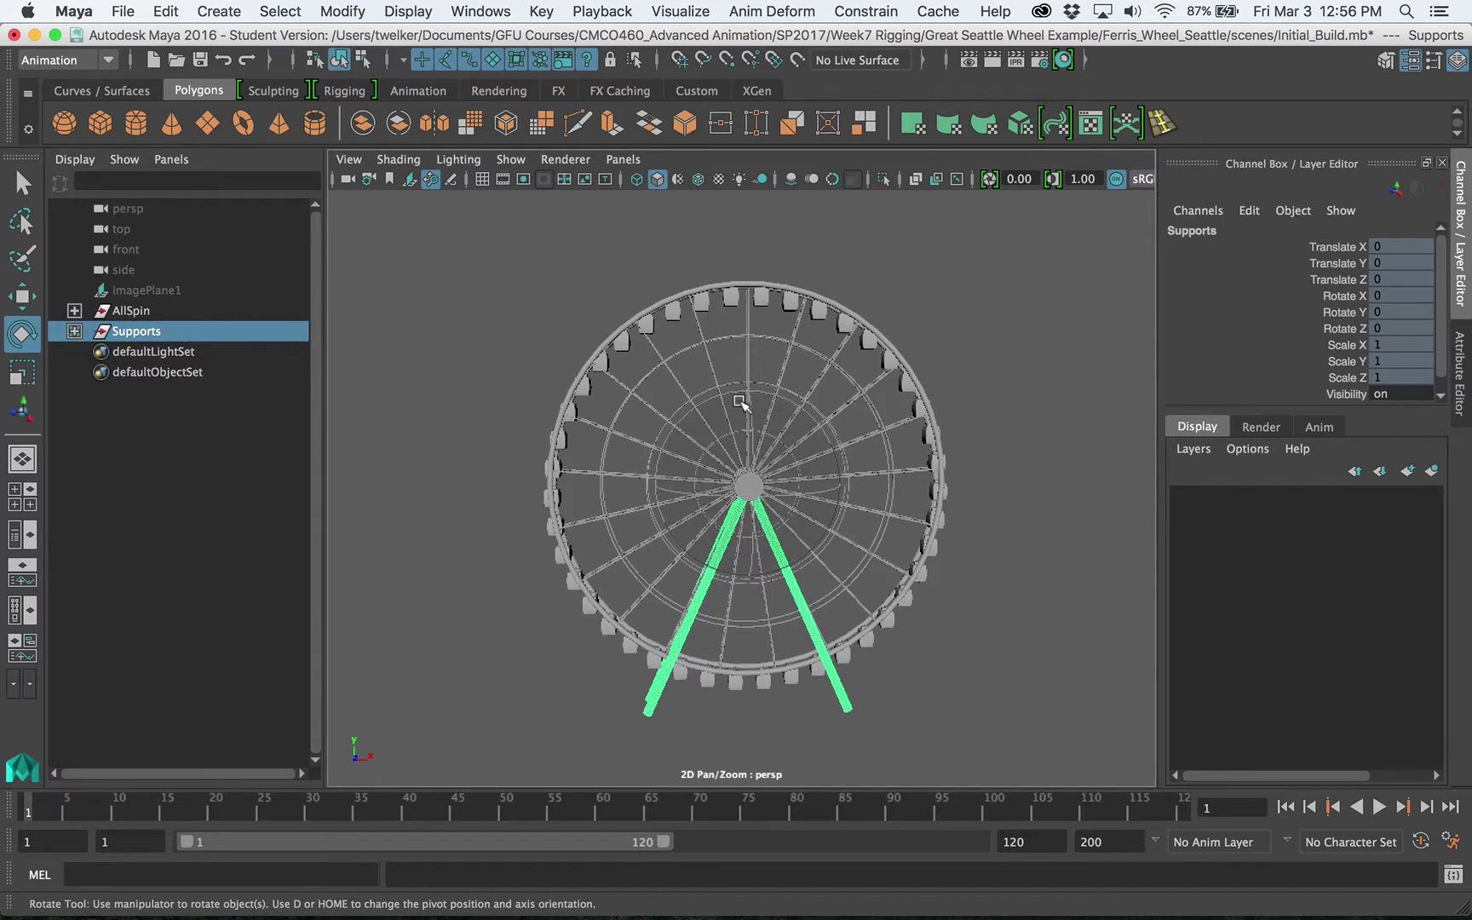
left_click_drag(598, 332, 642, 314, "alt")
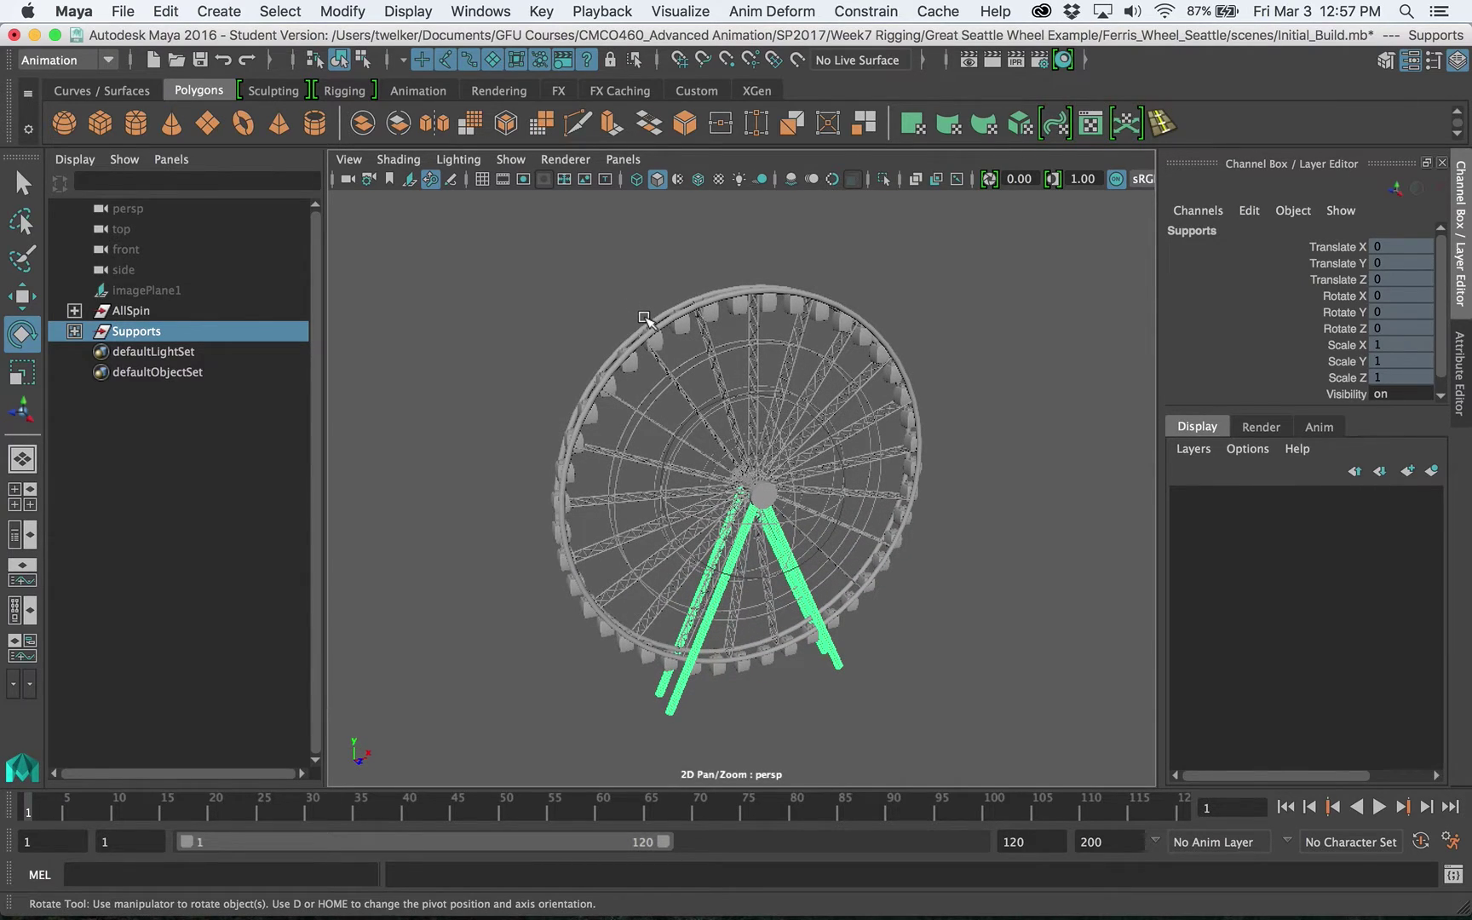
left_click_drag(764, 369, 794, 351, "alt")
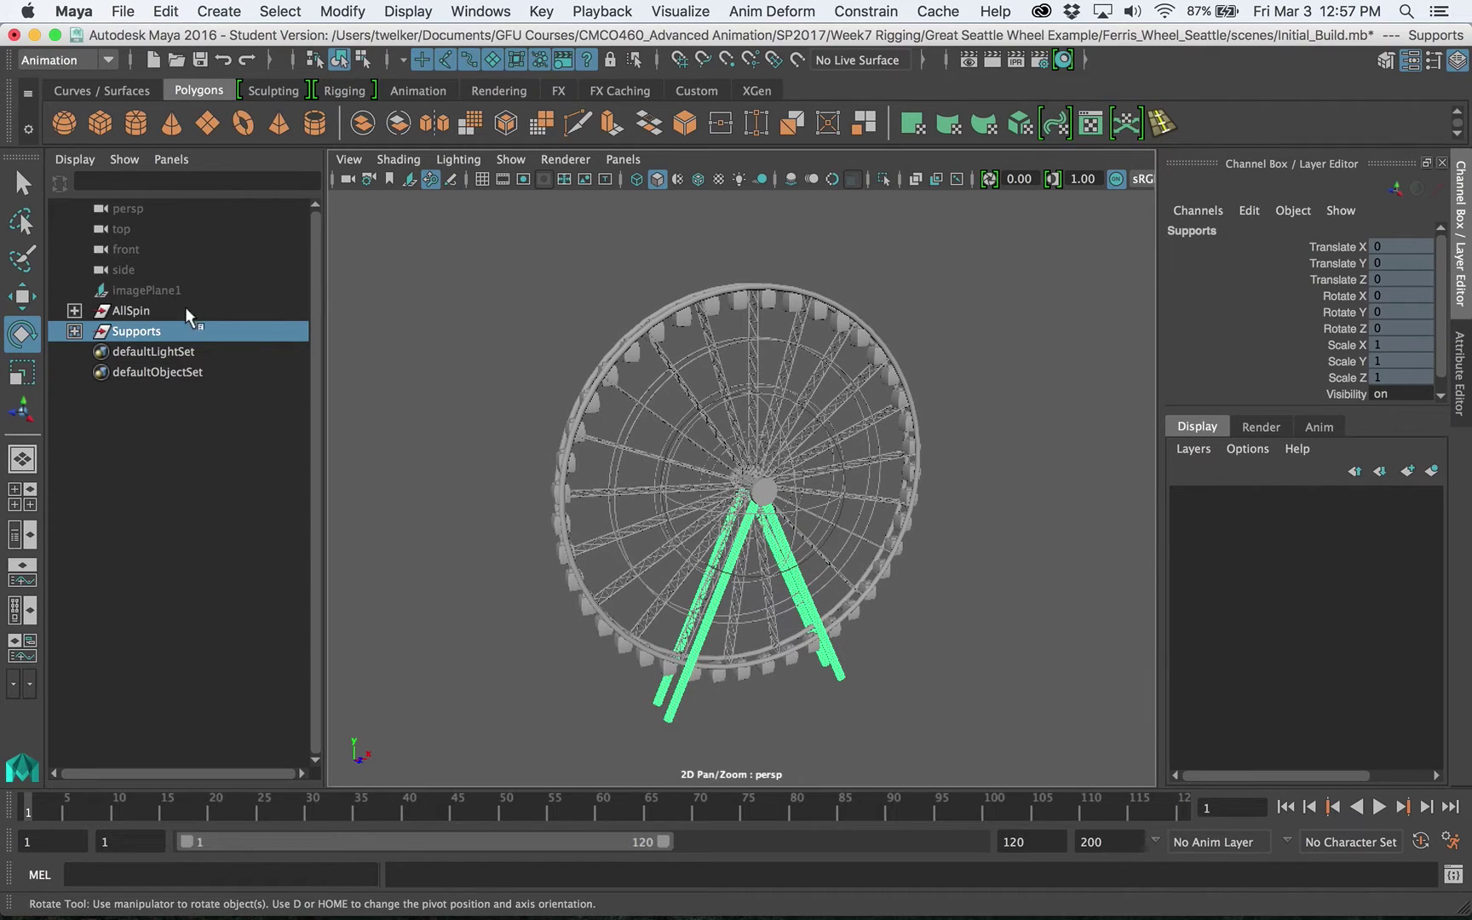
middle_click_drag(185, 308, 102, 308)
- Select then deselect AllSpin, and tumble the view to face the wheel head-on
left_click(136, 310)
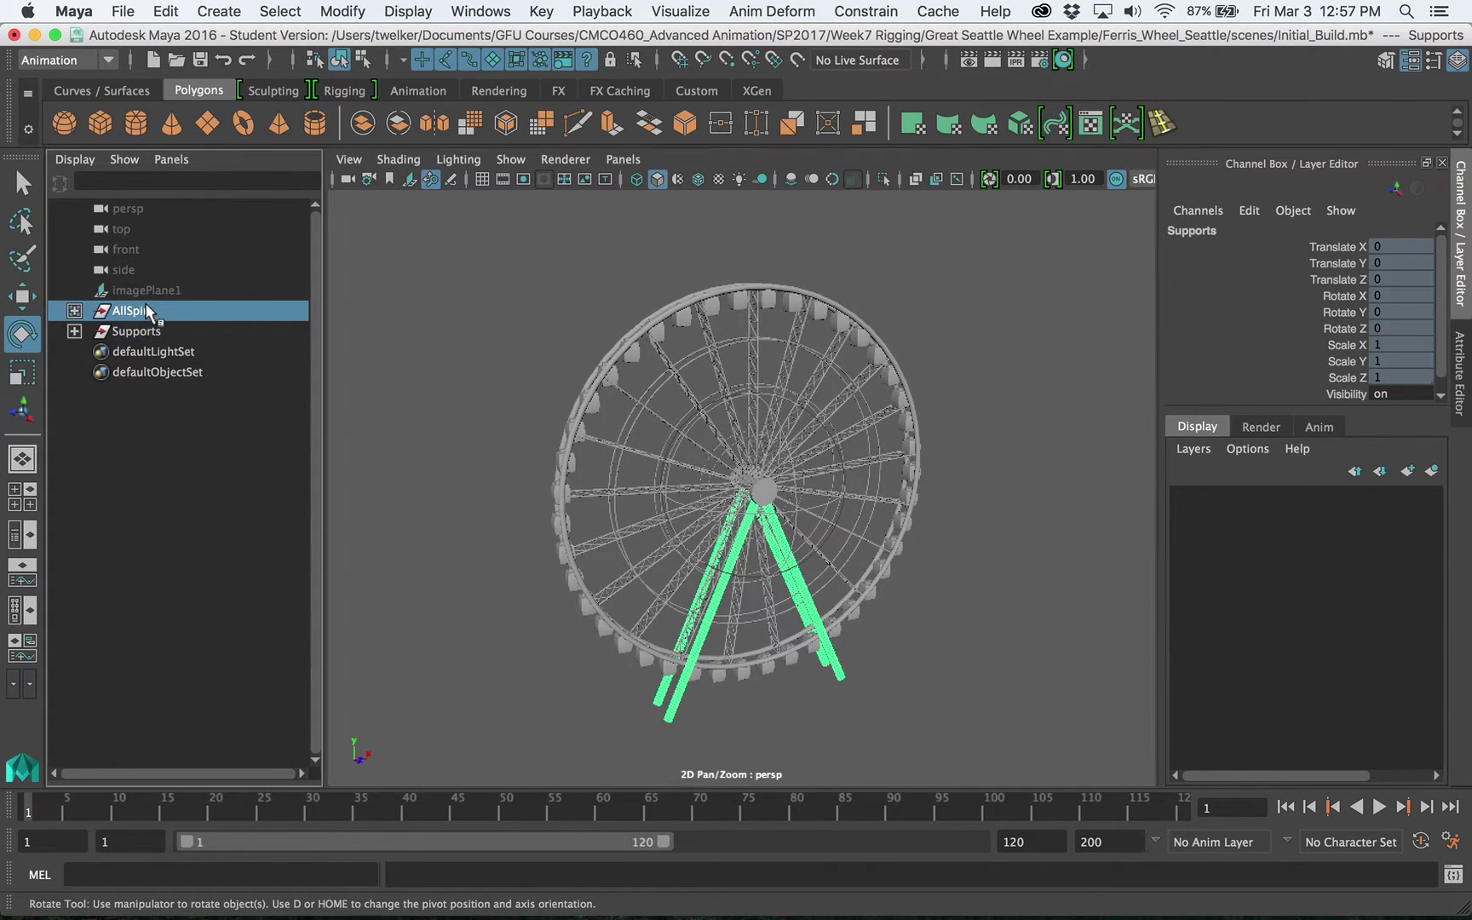
left_click(129, 329)
left_click(132, 310)
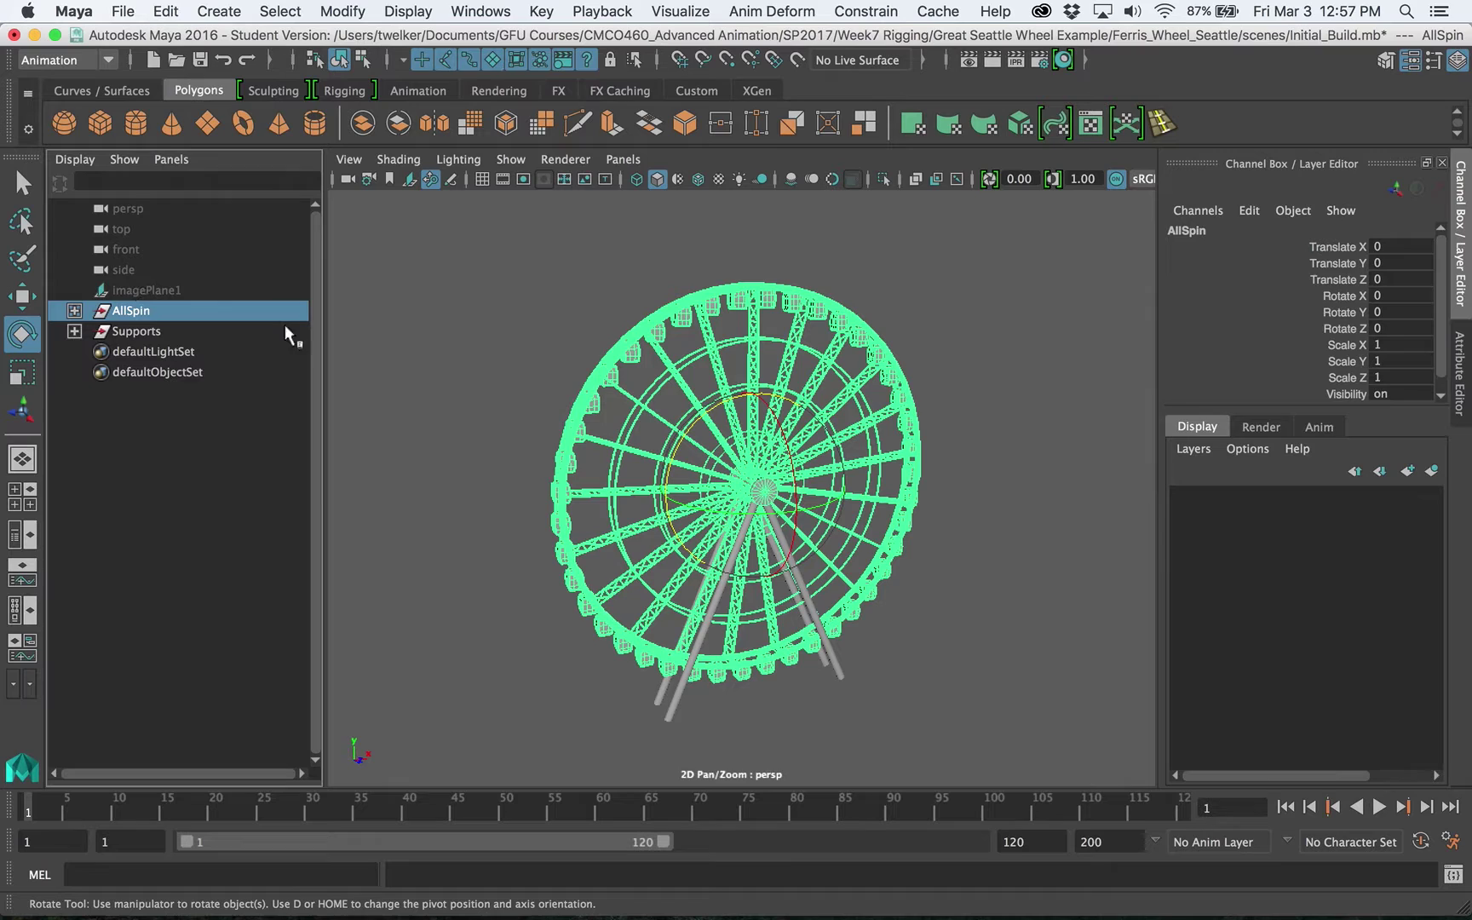
left_click_drag(877, 569, 937, 496, "alt")
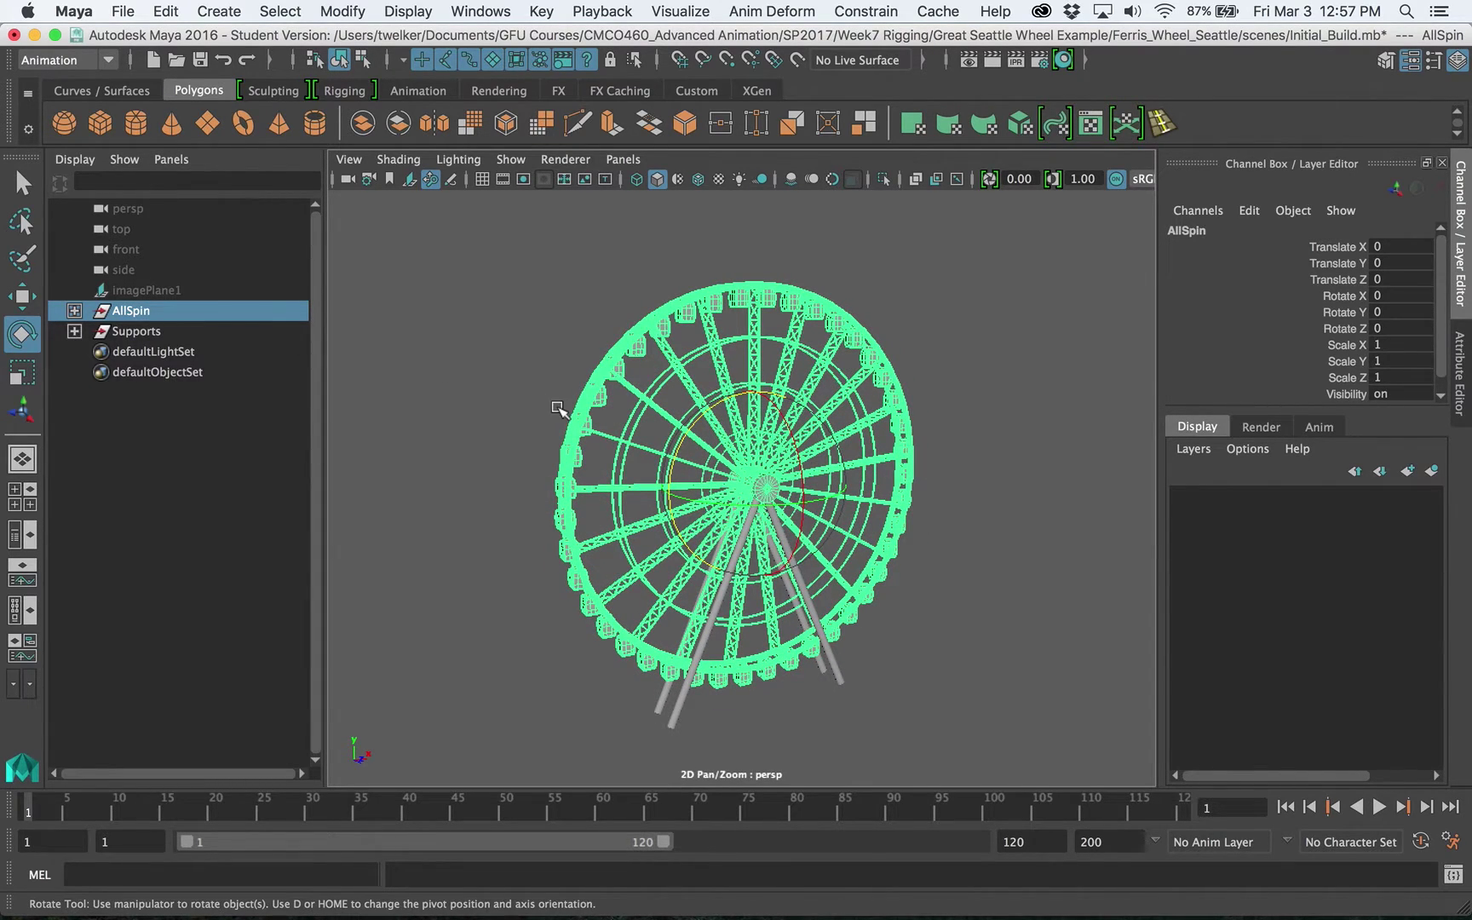
left_click(599, 308)
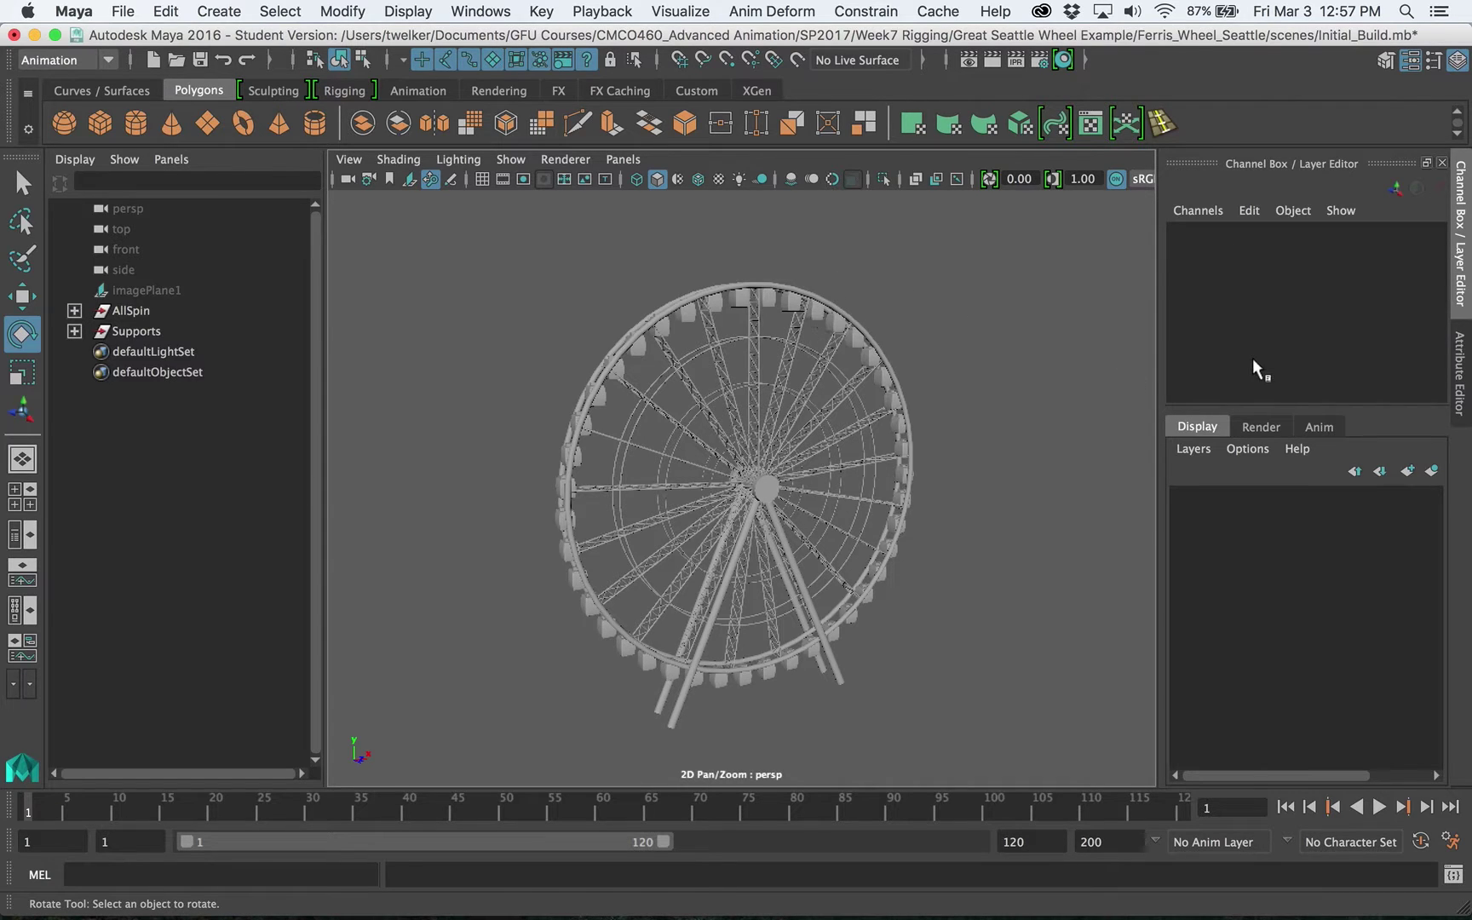
left_click_drag(655, 312, 653, 407, "alt")
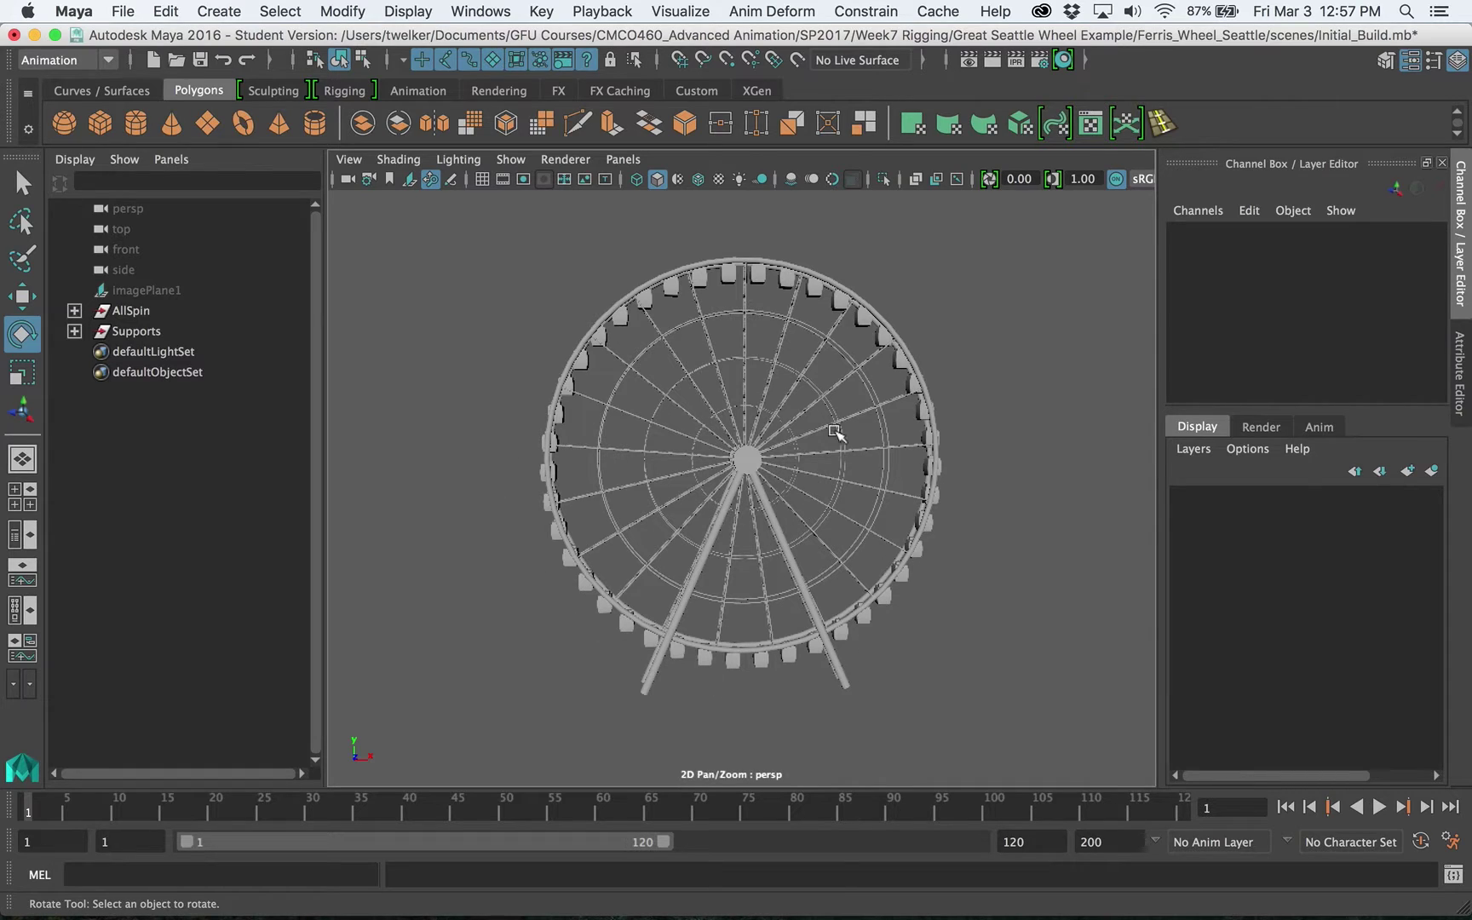
mouse_move(731, 298)
left_mouse_down("alt")
mouse_move(709, 318)
mouse_move(706, 299)
mouse_move(719, 310)
left_mouse_up("alt")
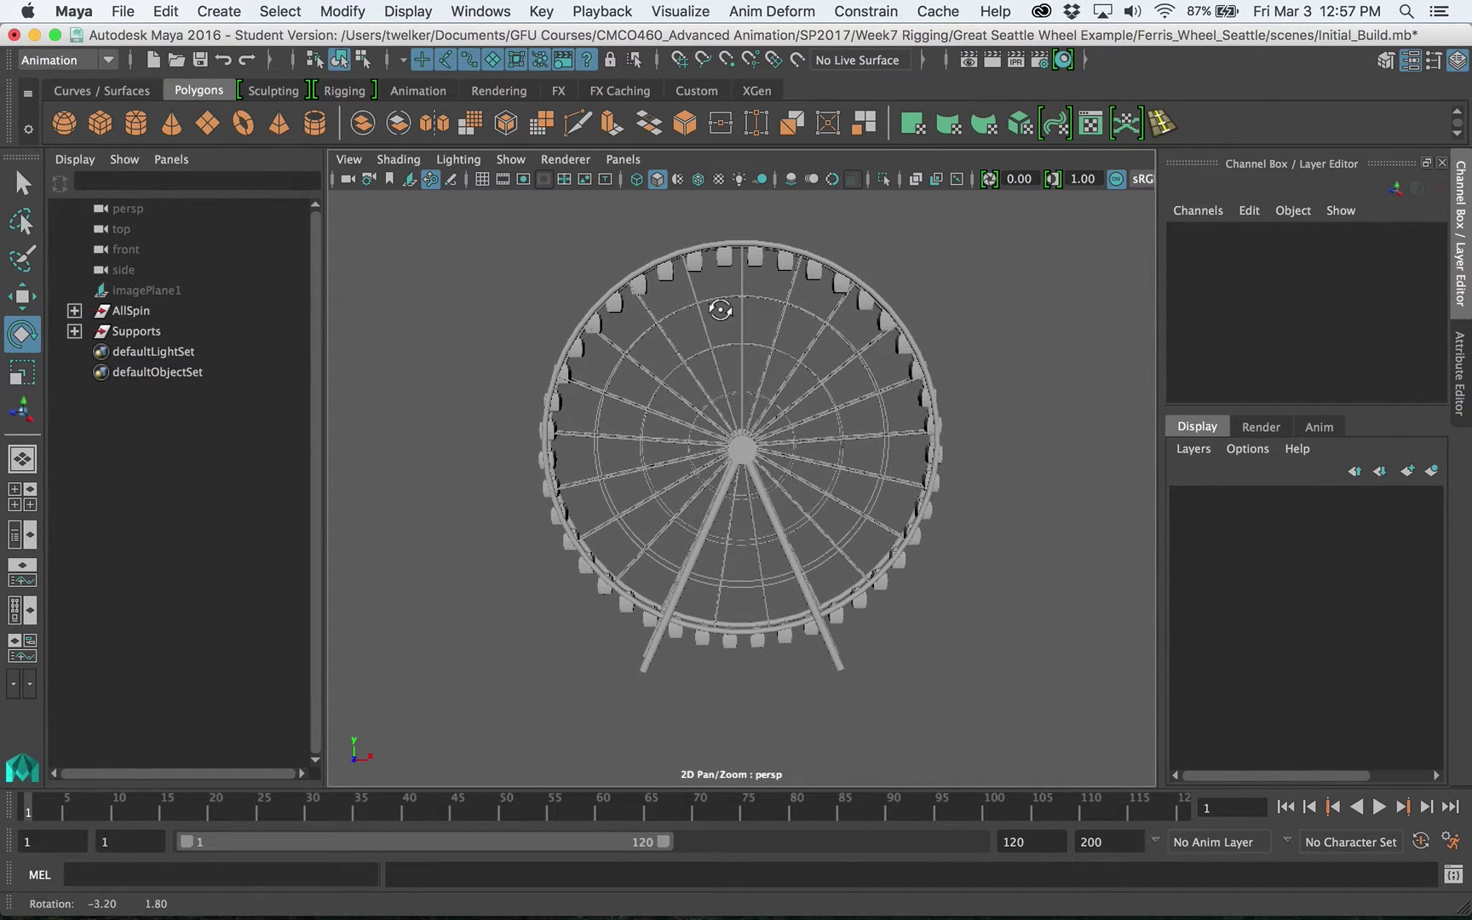
- Create a NURBS circle and set its Rotate X to 90
left_click(232, 12)
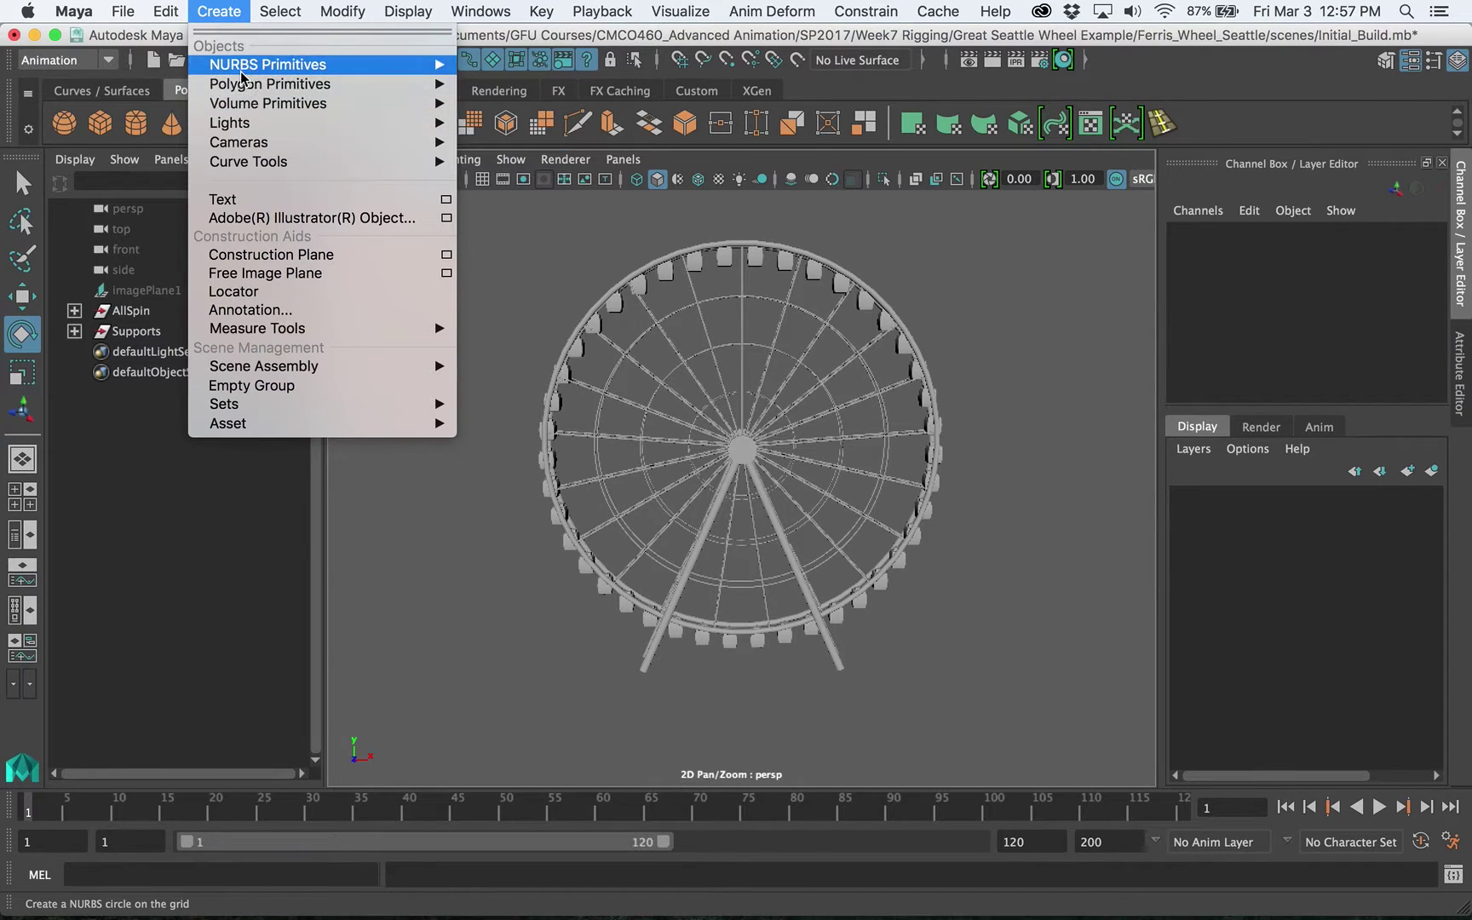
mouse_move(239, 73)
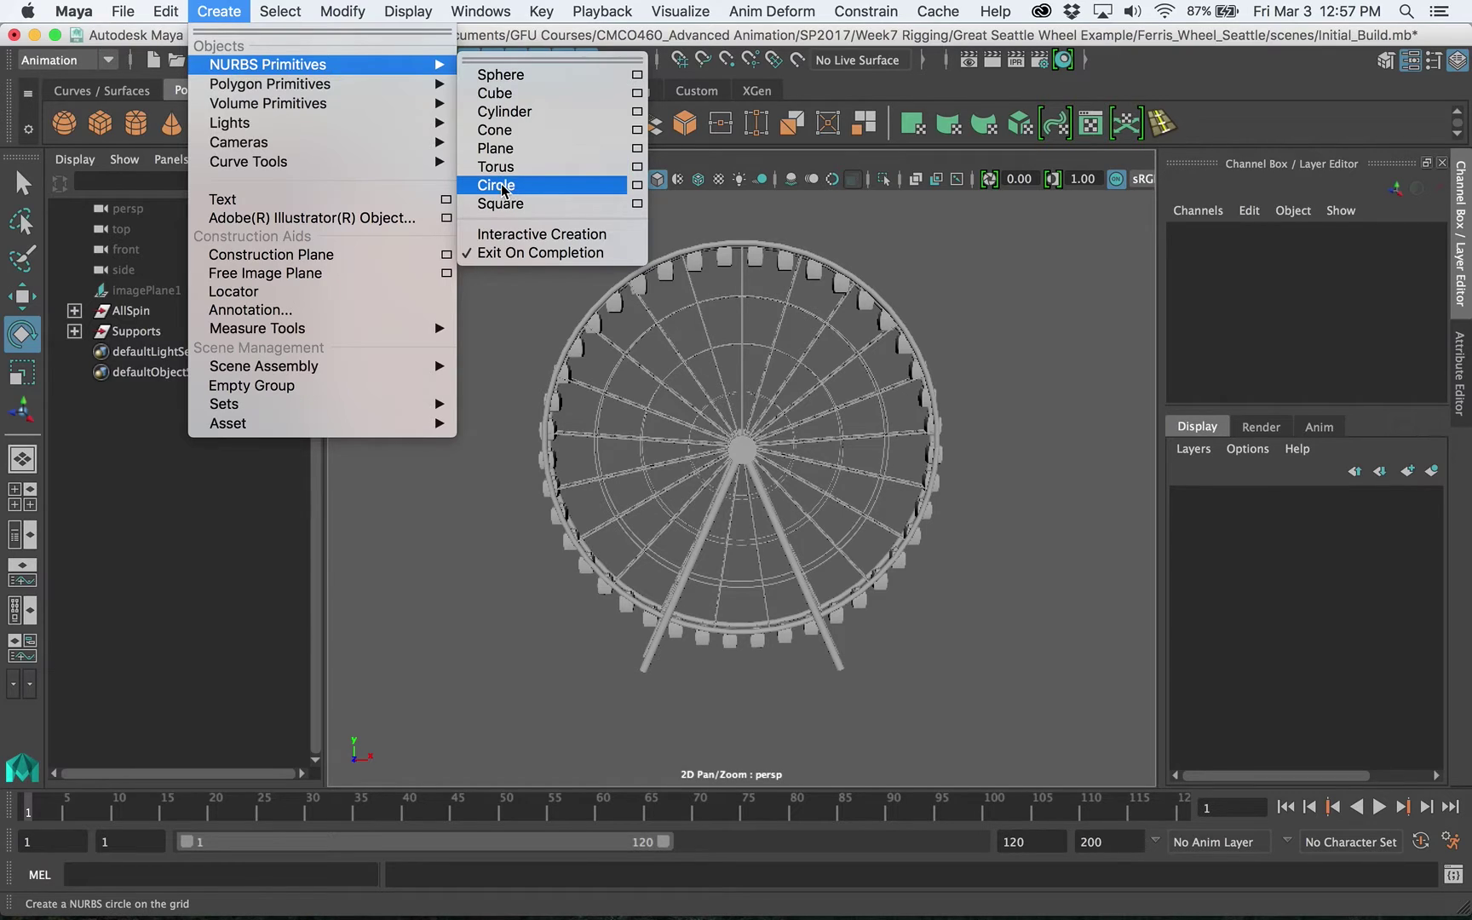
left_click(503, 186)
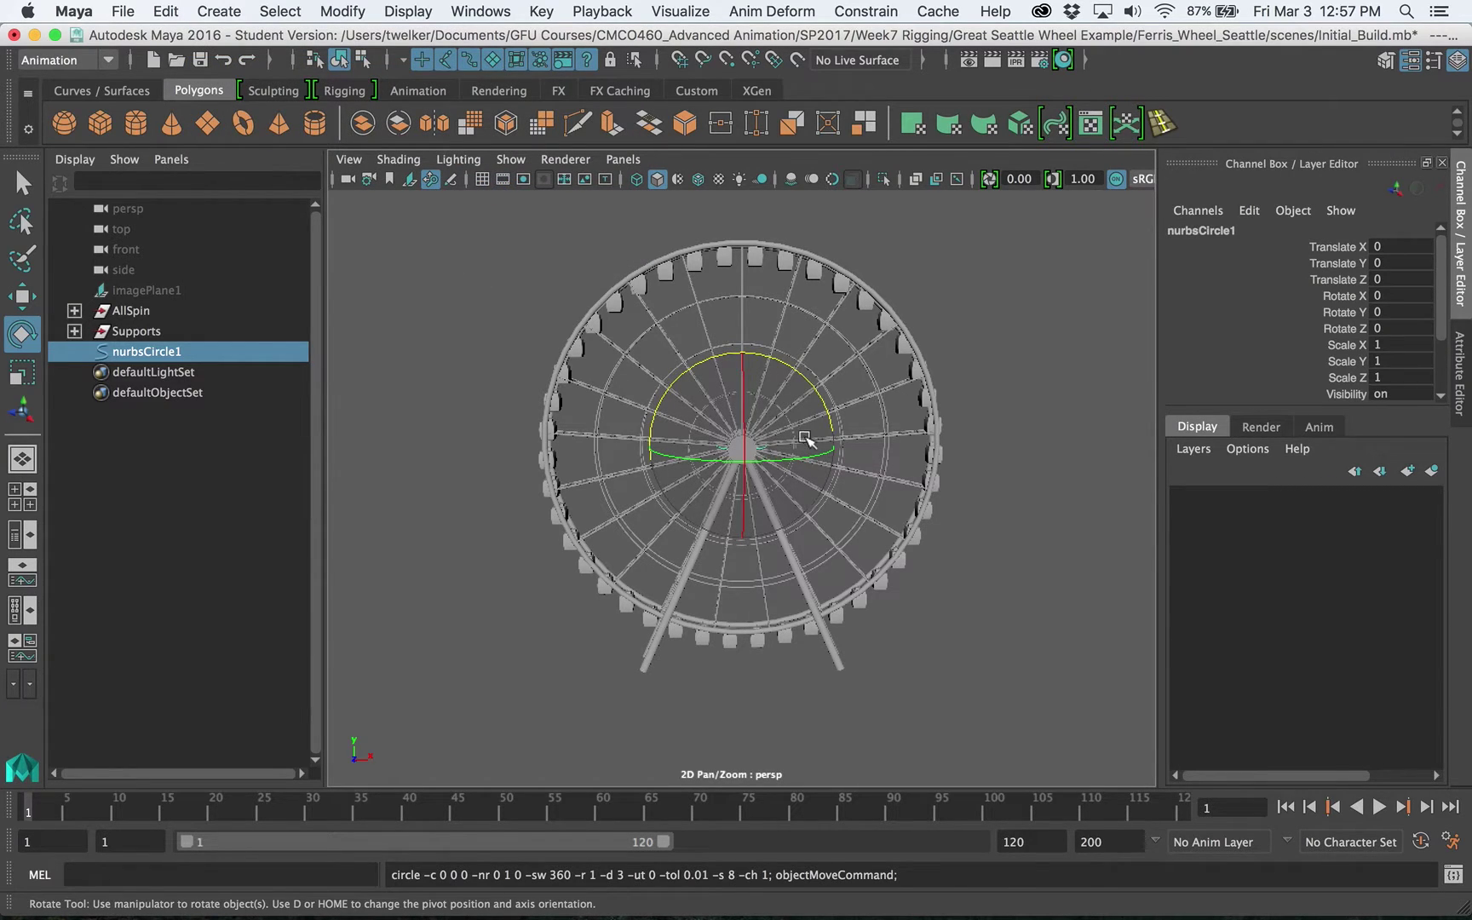
left_click_drag(753, 390, 753, 332)
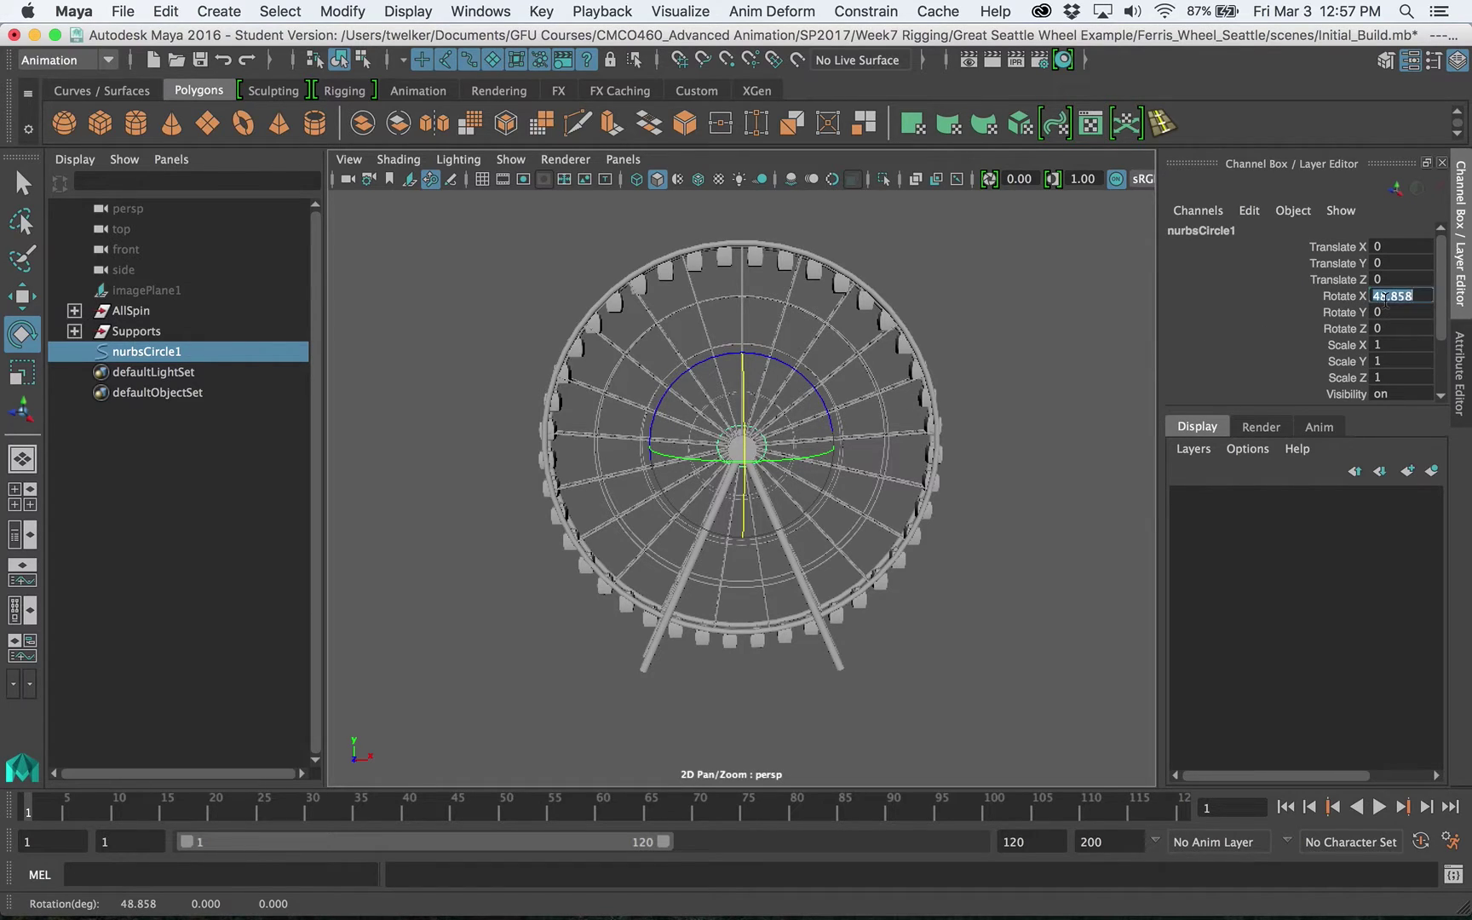
type("90")
key("Return")
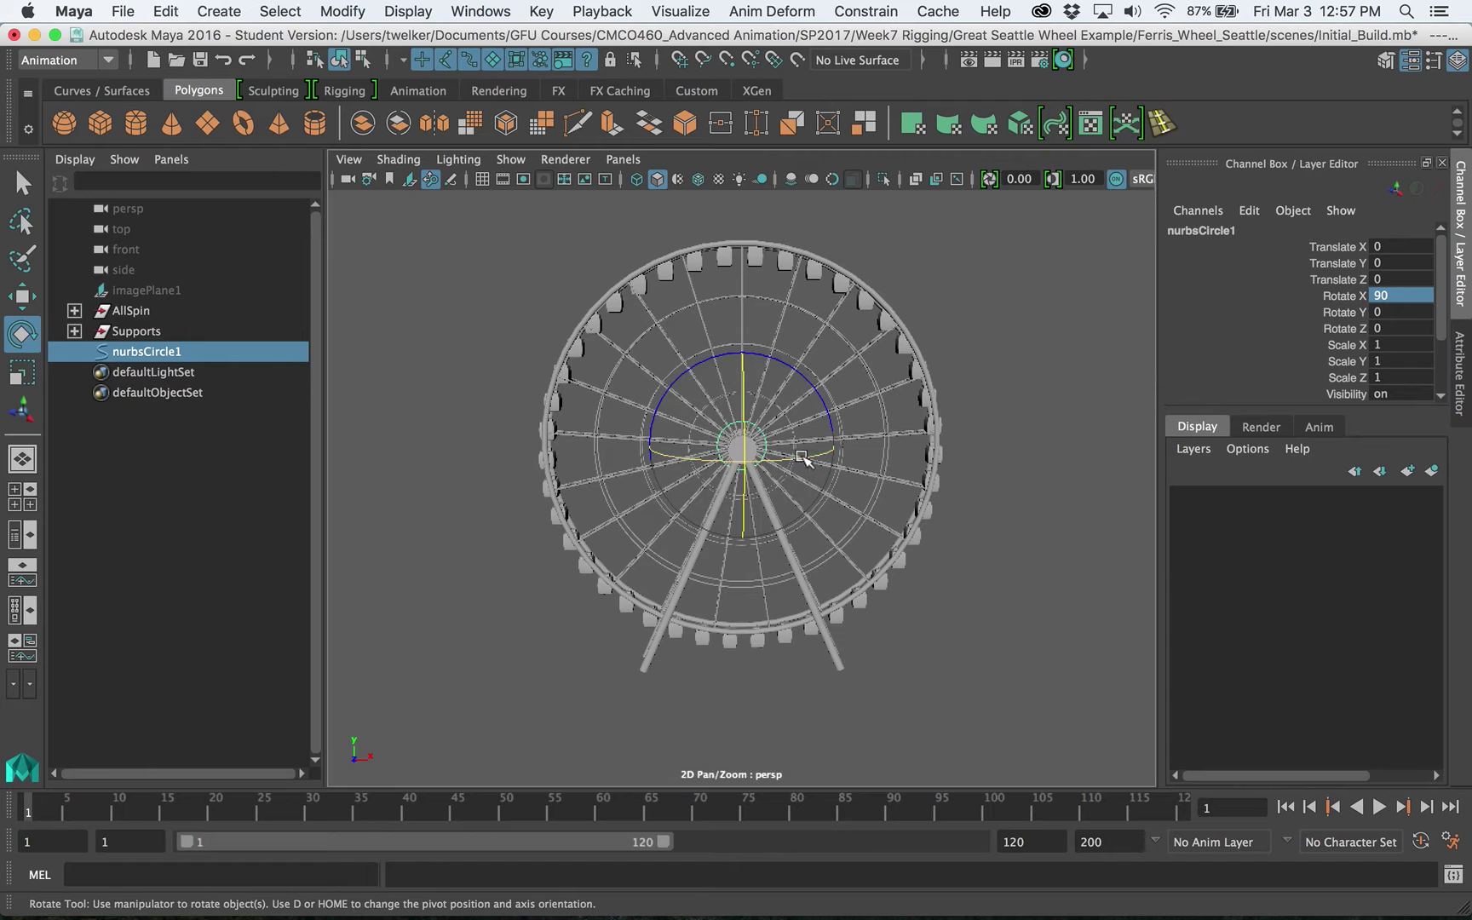
- Scale the circle uniformly to about 10.078 so it rings the wheel
key("r")
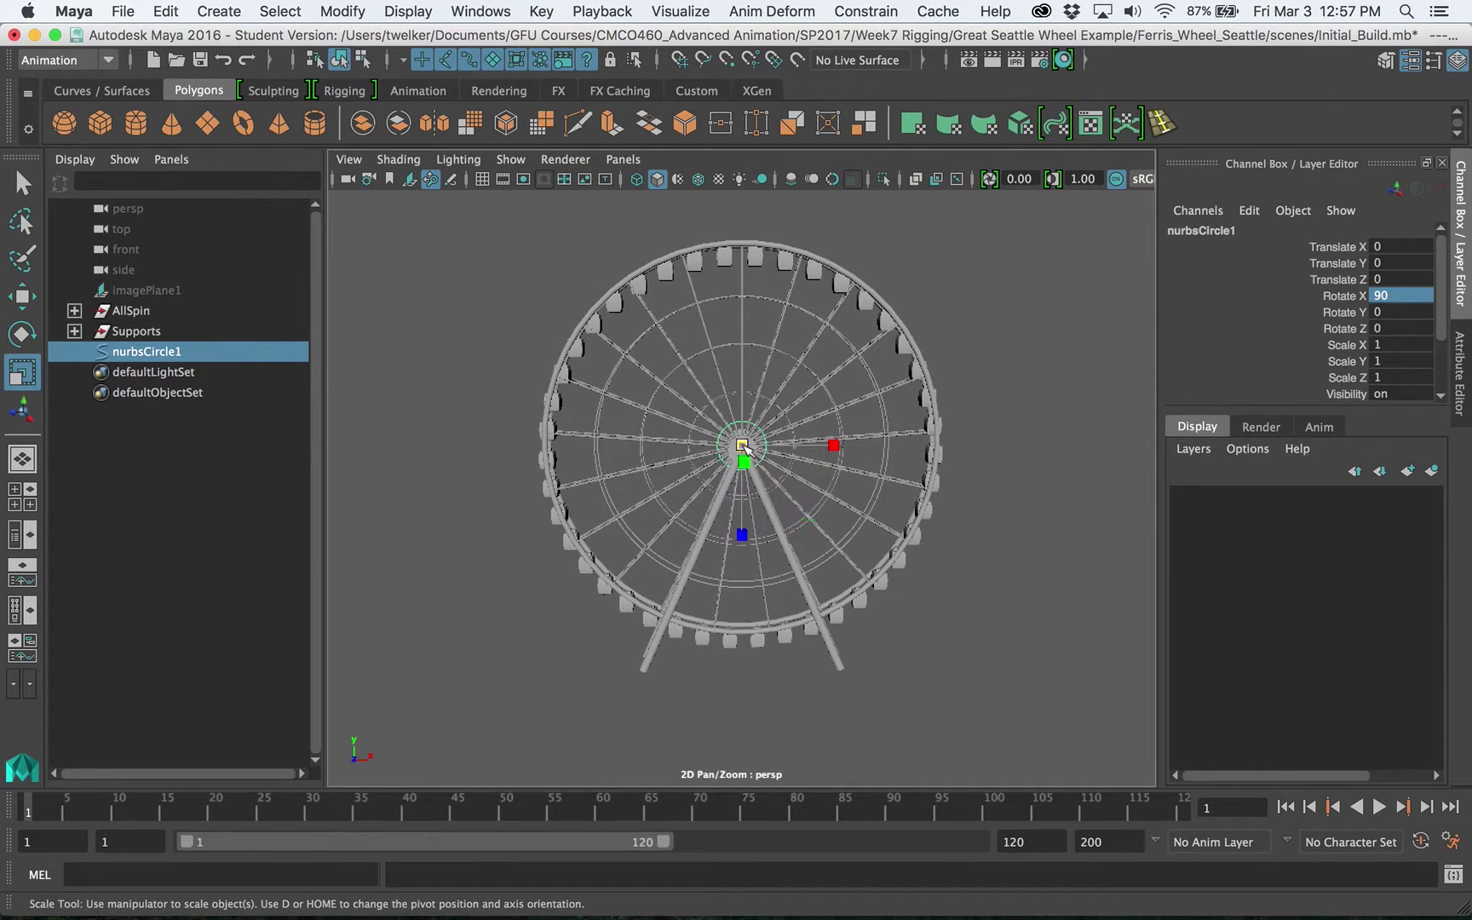
left_click_drag(760, 445, 1104, 462)
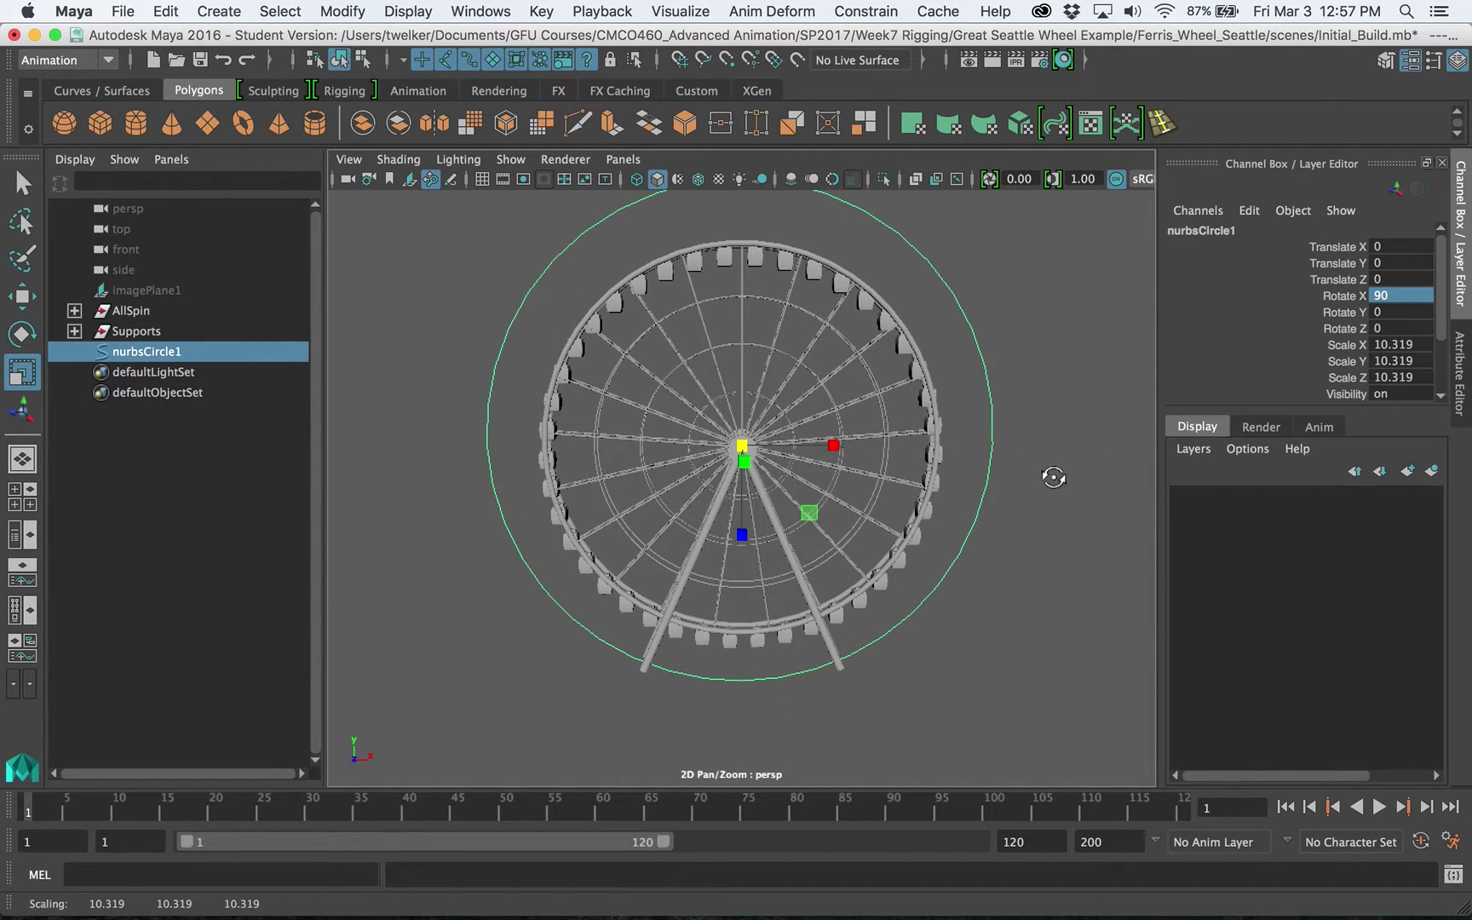
middle_click_drag(1058, 456, 1059, 503, "alt")
left_click_drag(742, 497, 736, 498)
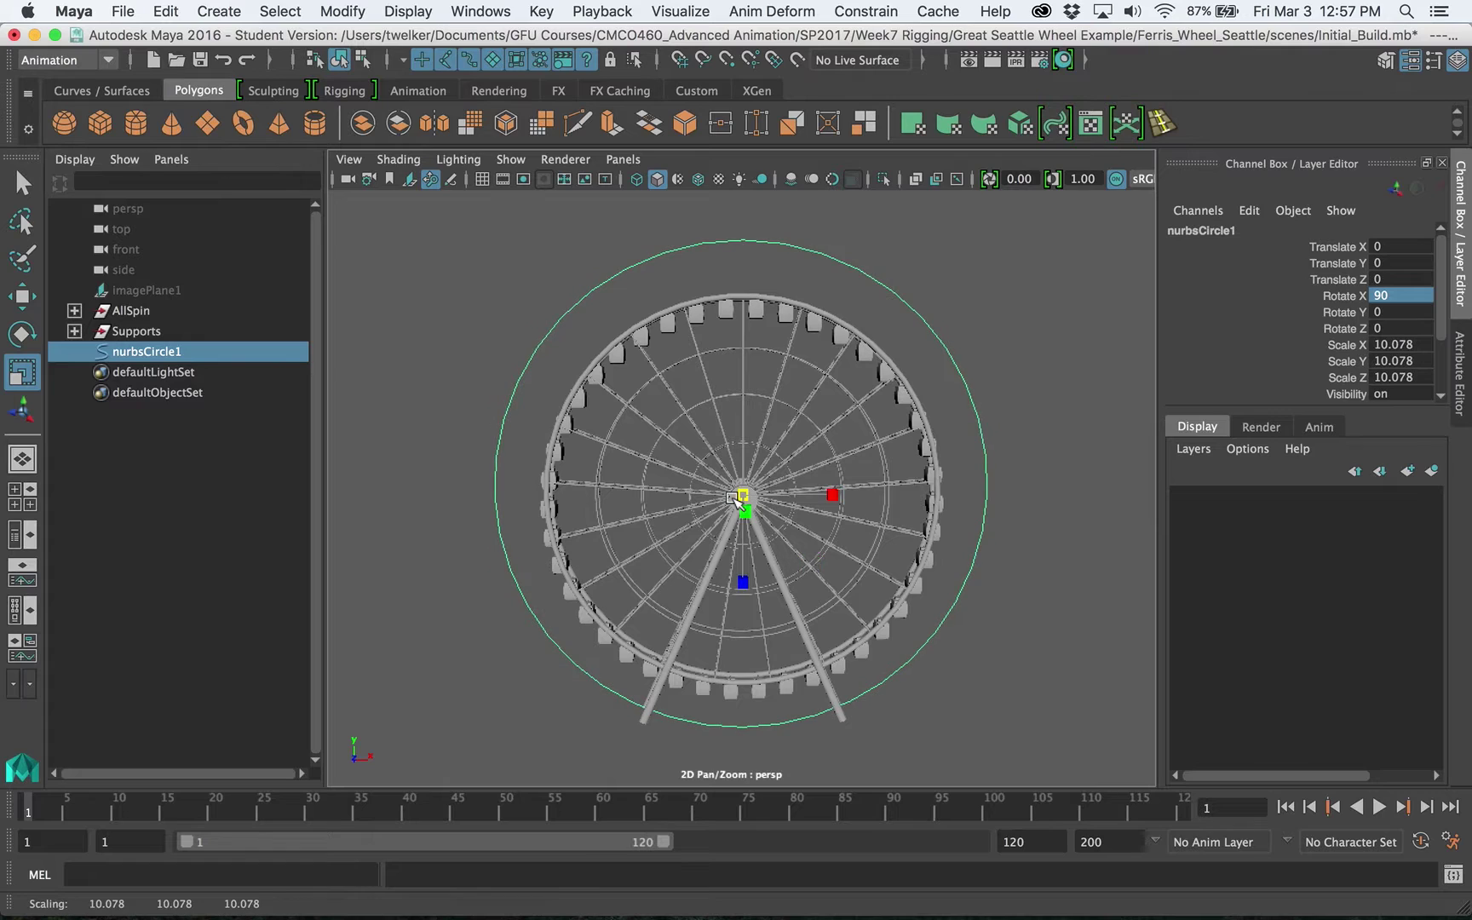
right_click_drag(761, 429, 789, 419, "alt")
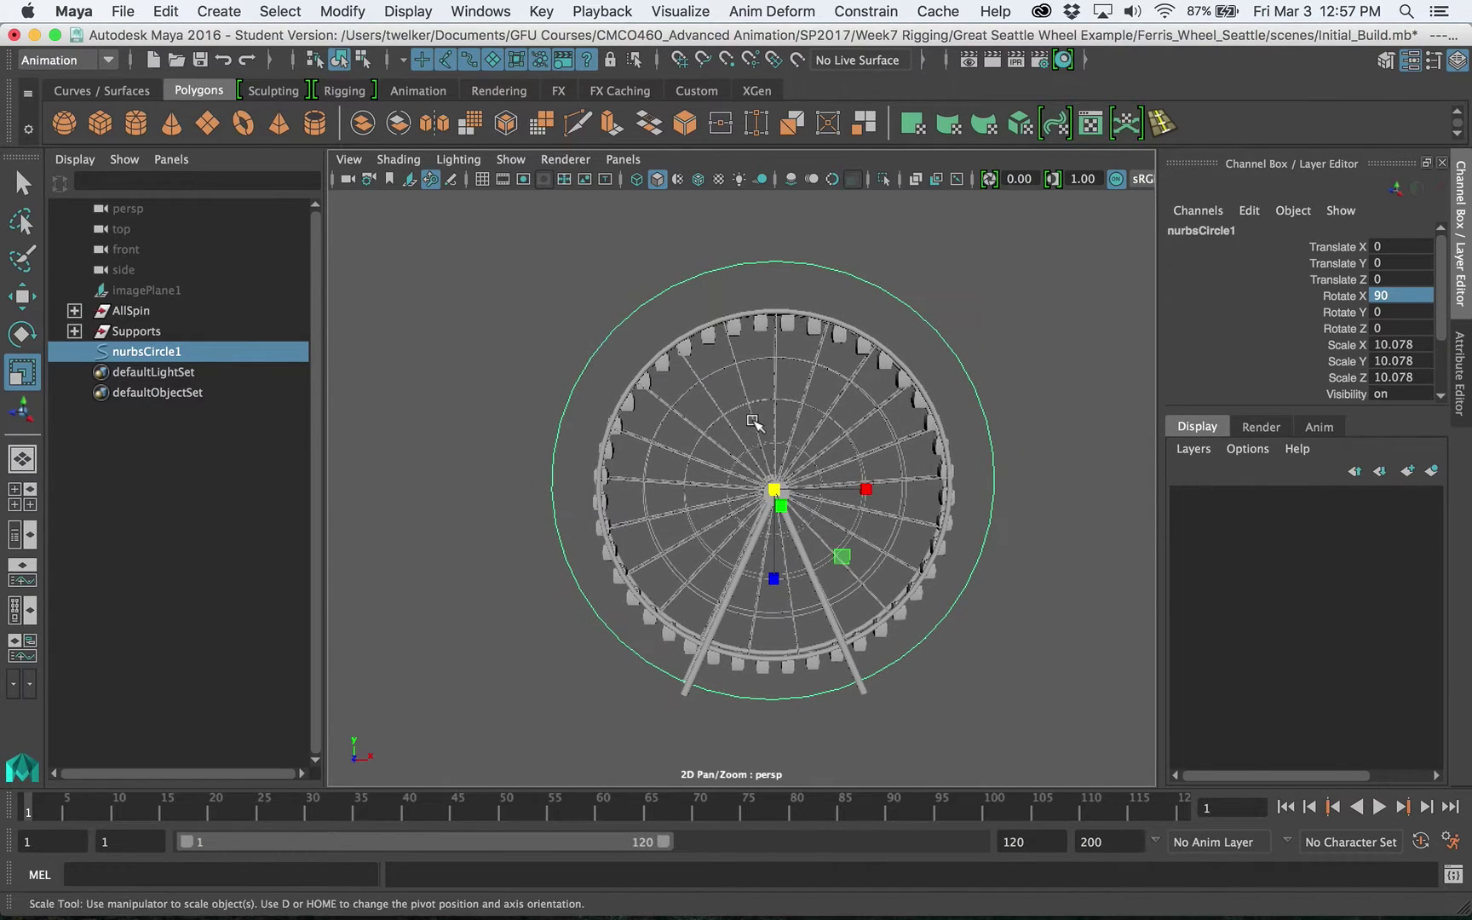
middle_click_drag(753, 421, 720, 409, "alt")
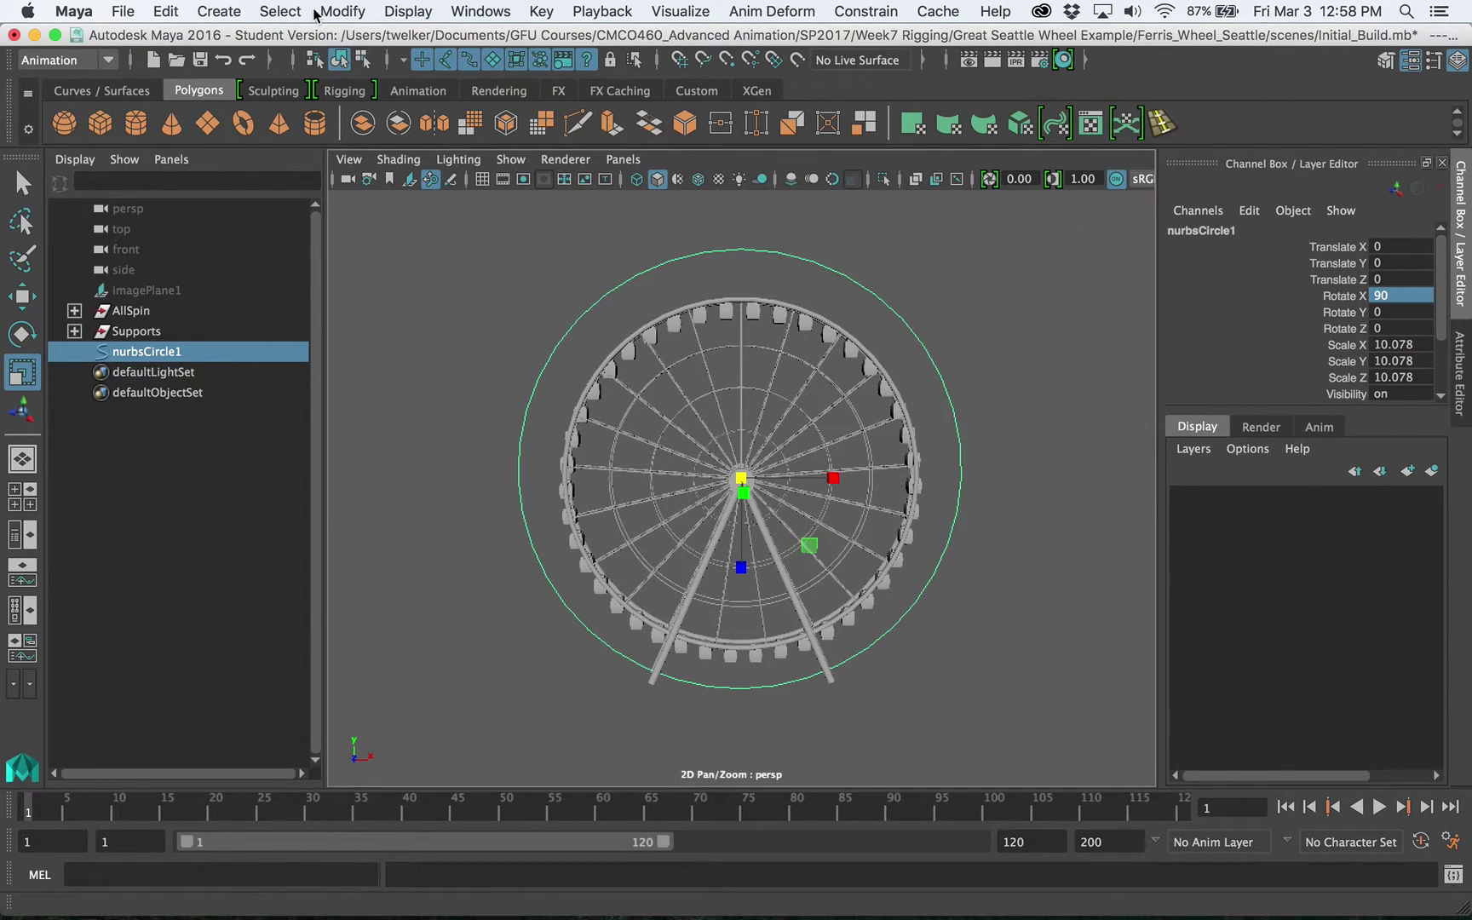
- Freeze the circle's transformations and start renaming nurbsCircle1 to RotateControl
left_click(339, 12)
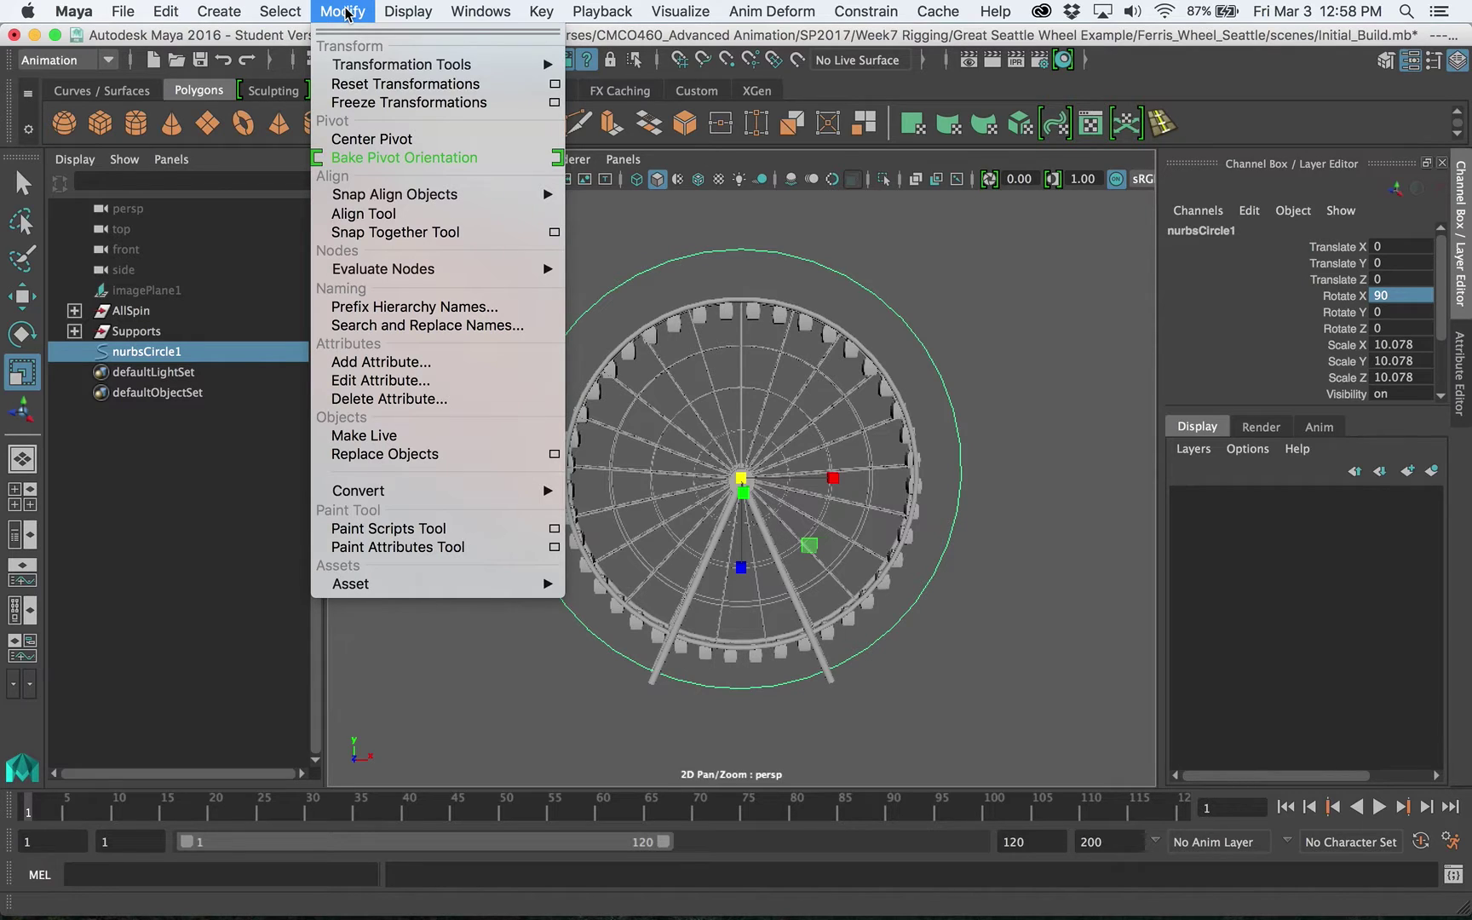
left_click(414, 103)
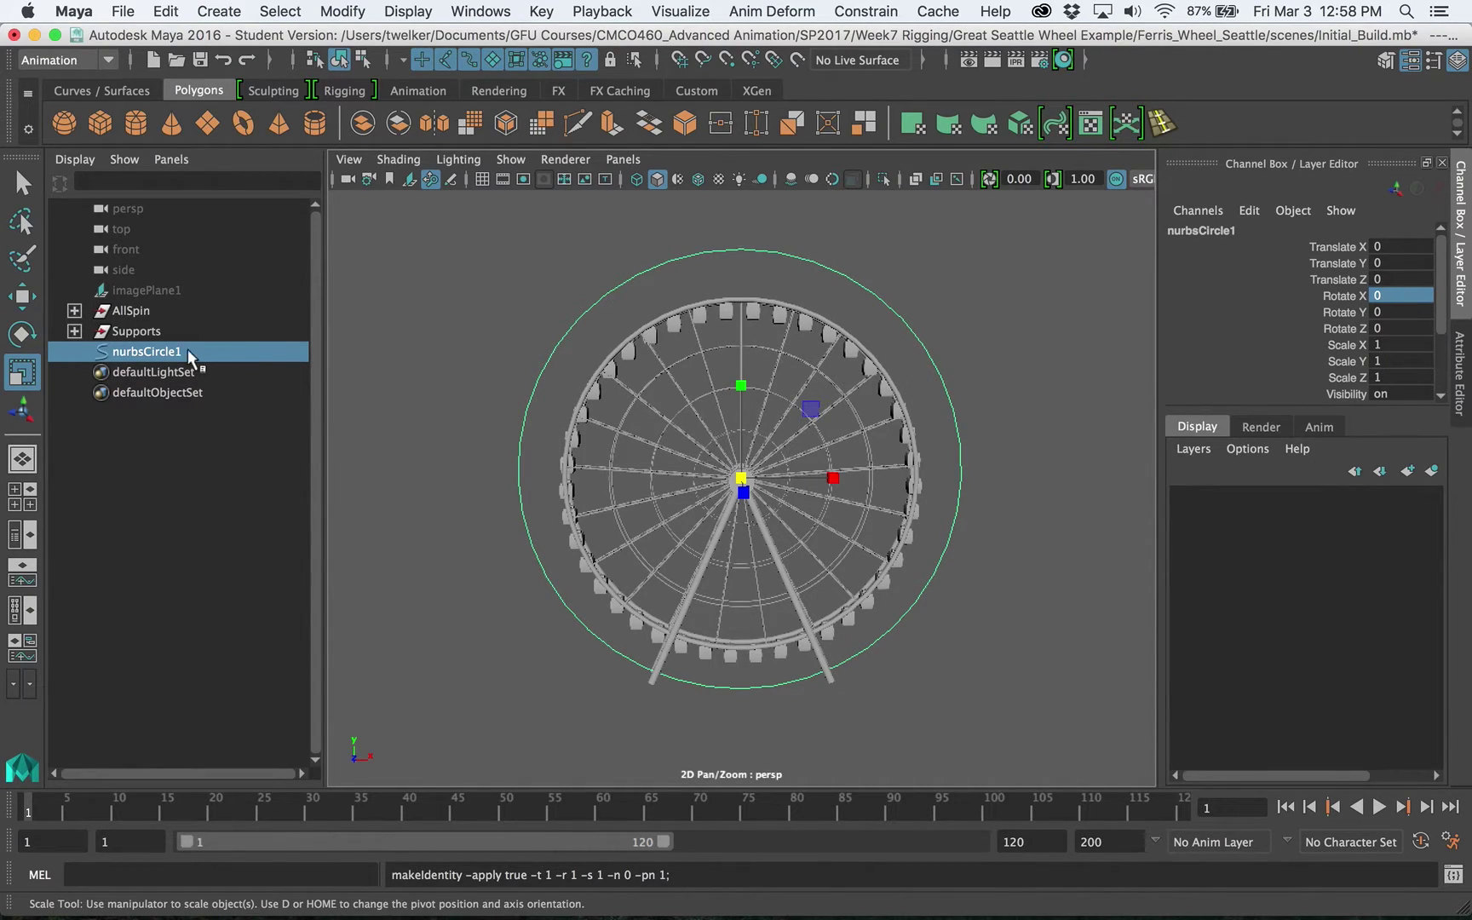
left_click(149, 357)
double_click(147, 353)
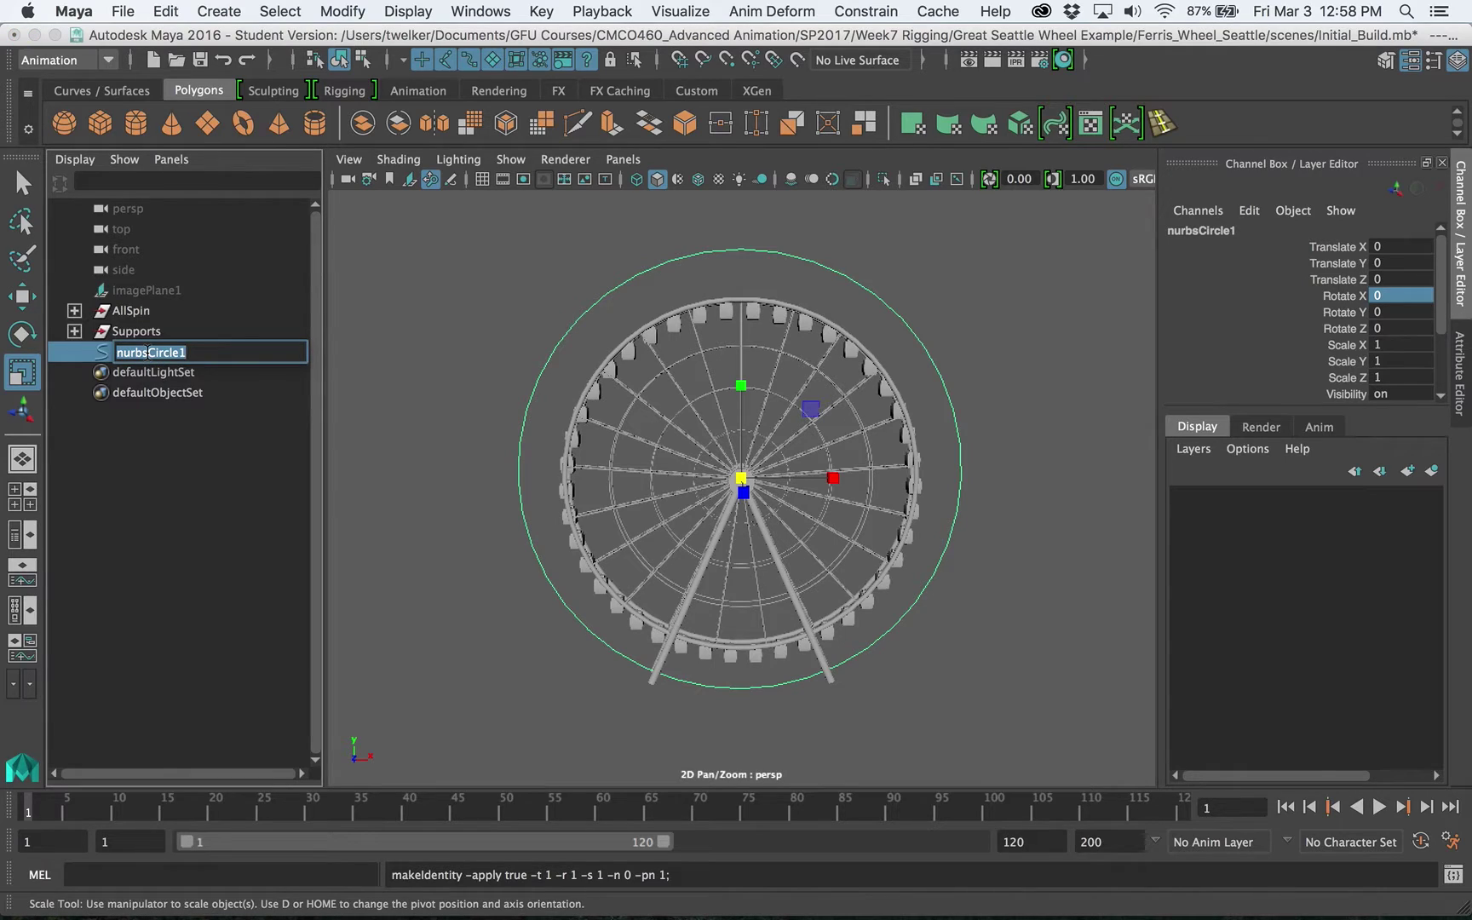
type("RotateControl")
- Confirm the RotateControl name, then test-rotate the circle on Z and undo it
key("Return")
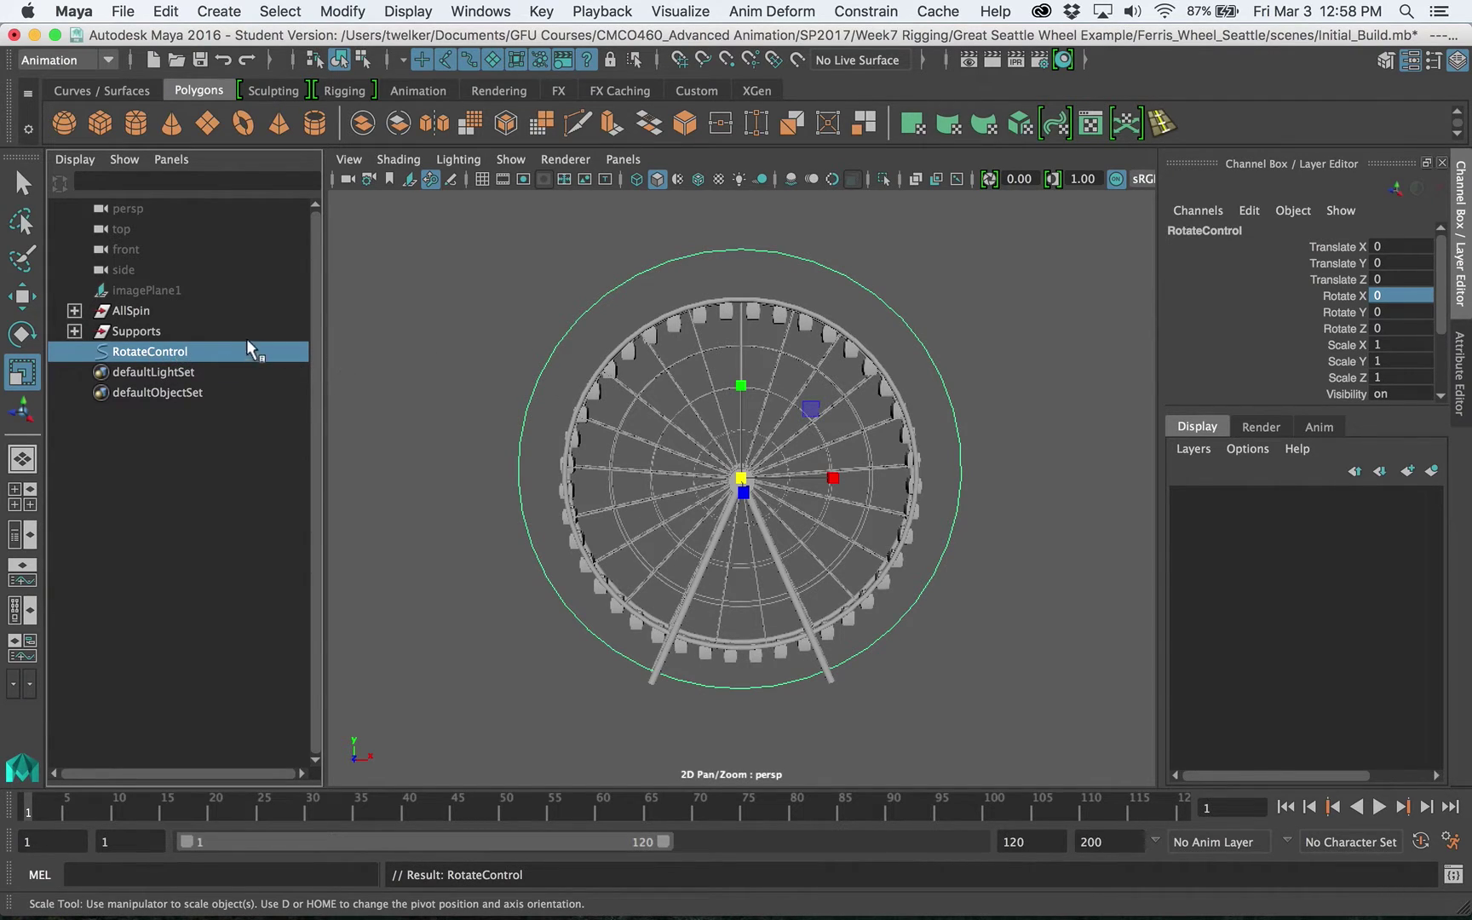
left_click_drag(530, 325, 602, 361, "alt")
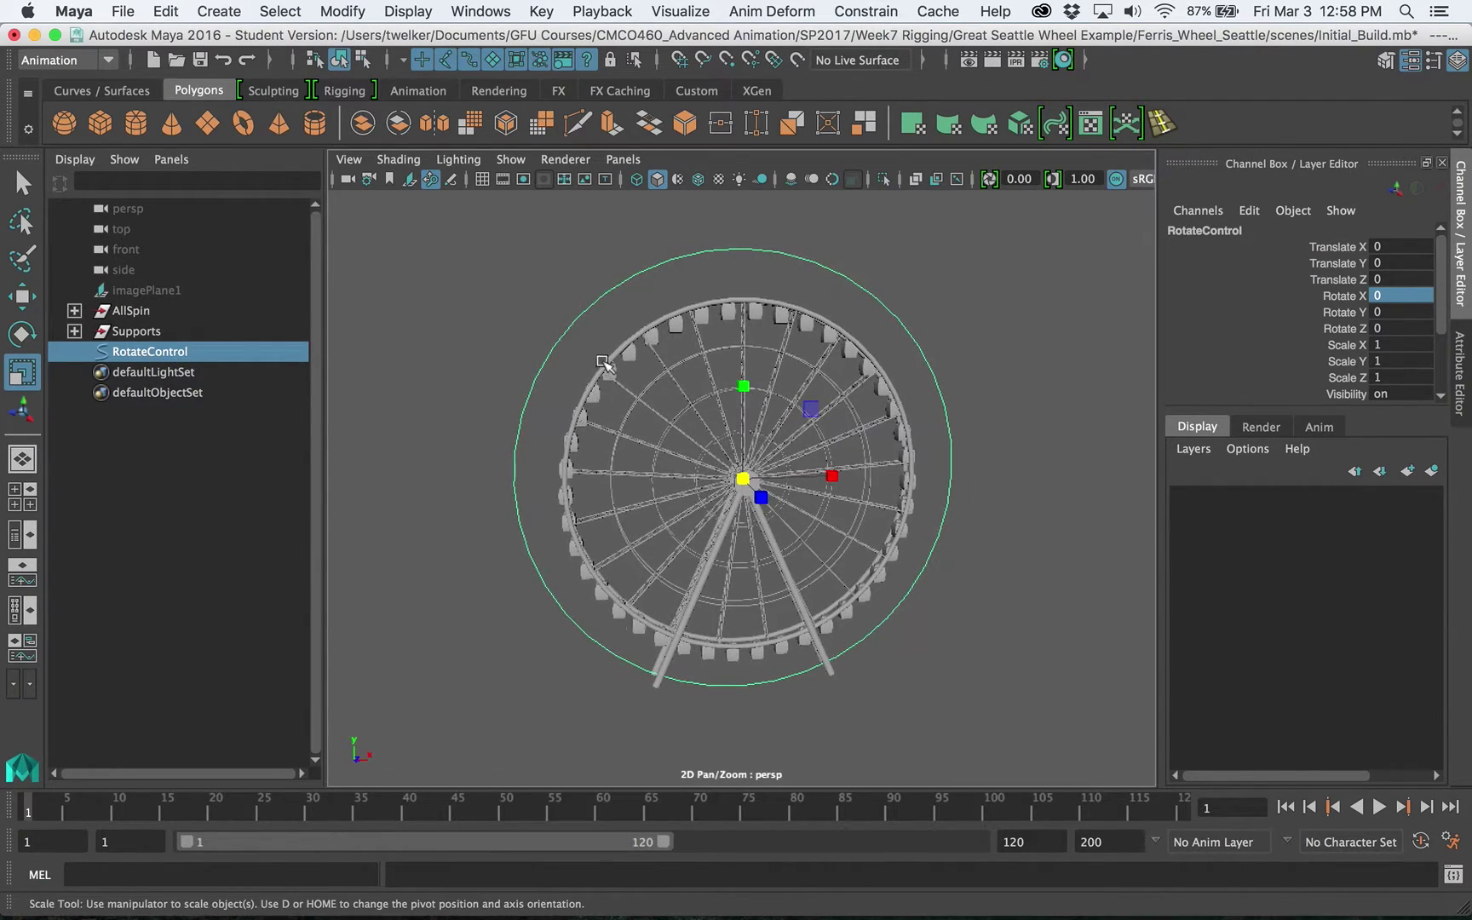
left_click(626, 330)
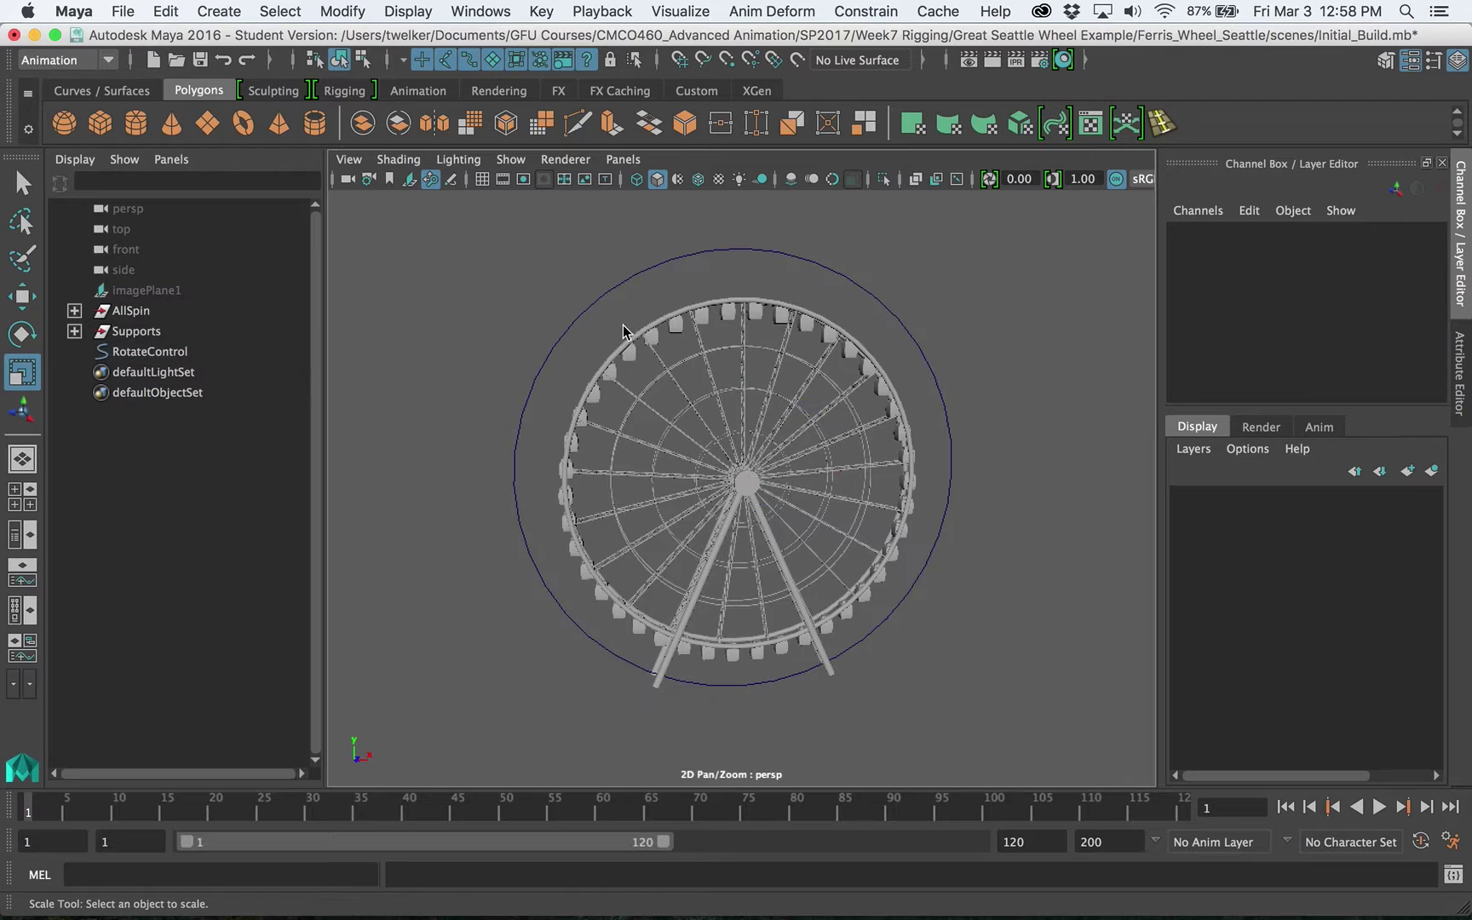
left_click(647, 266)
key("e")
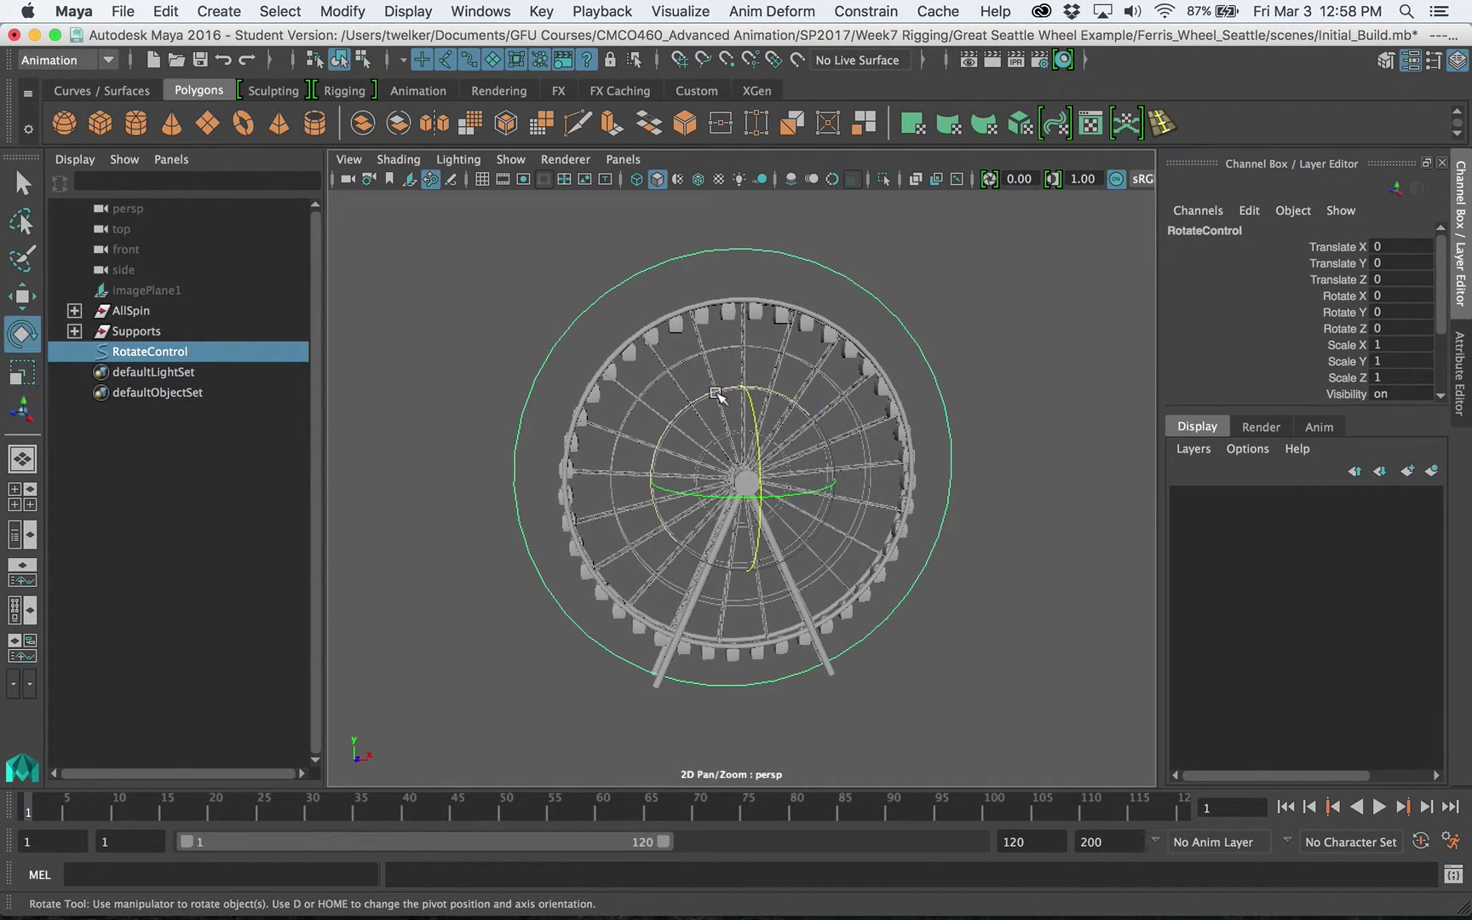
left_click_drag(723, 390, 699, 404)
key("z")
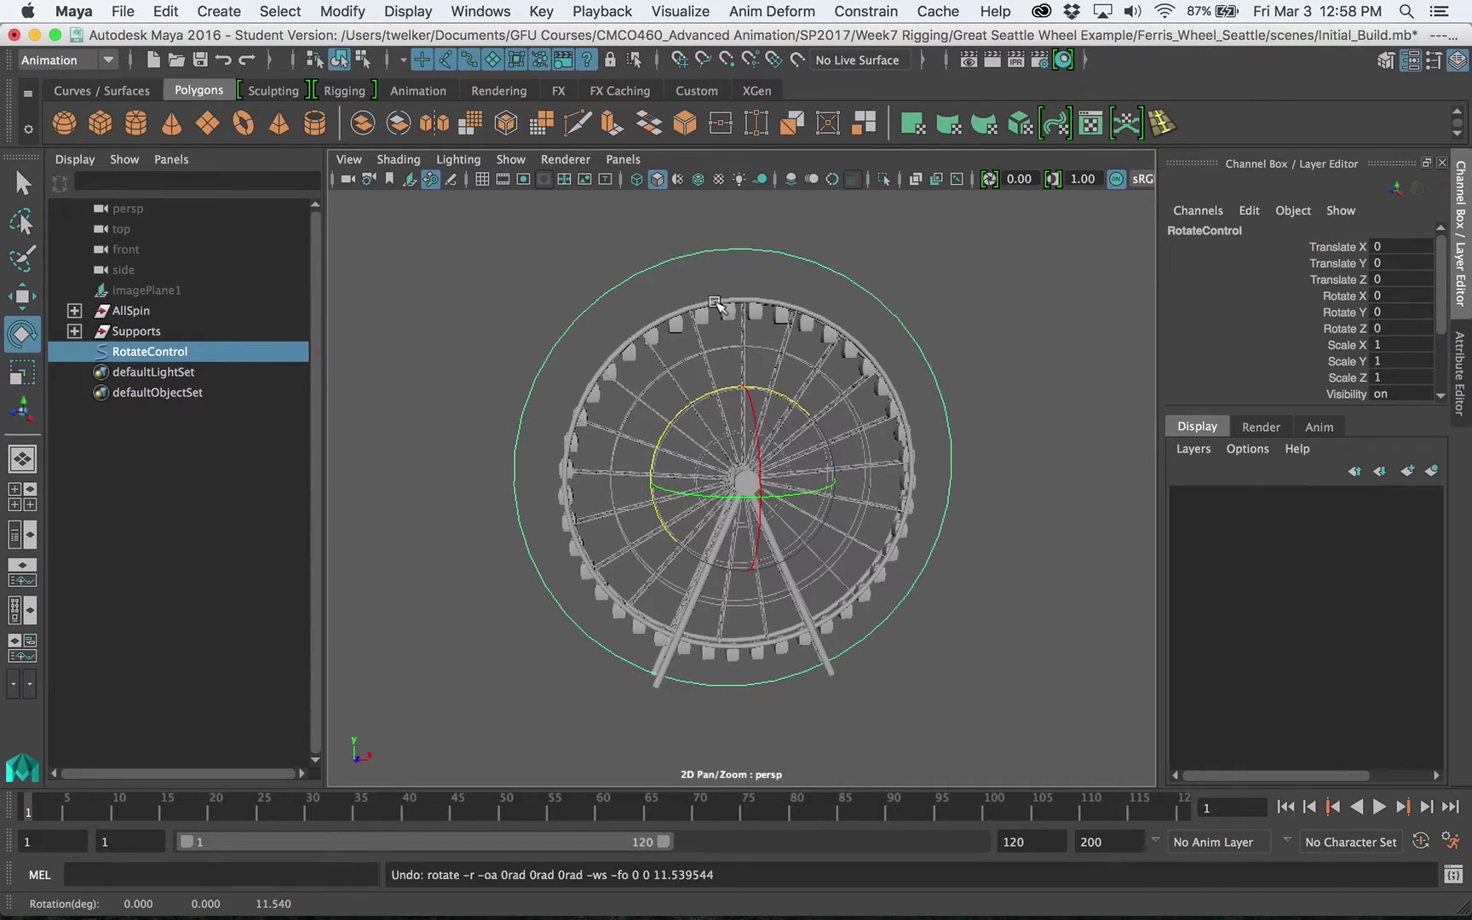
mouse_move(617, 326)
left_mouse_down("alt")
mouse_move(597, 302)
mouse_move(634, 319)
left_mouse_up("alt")
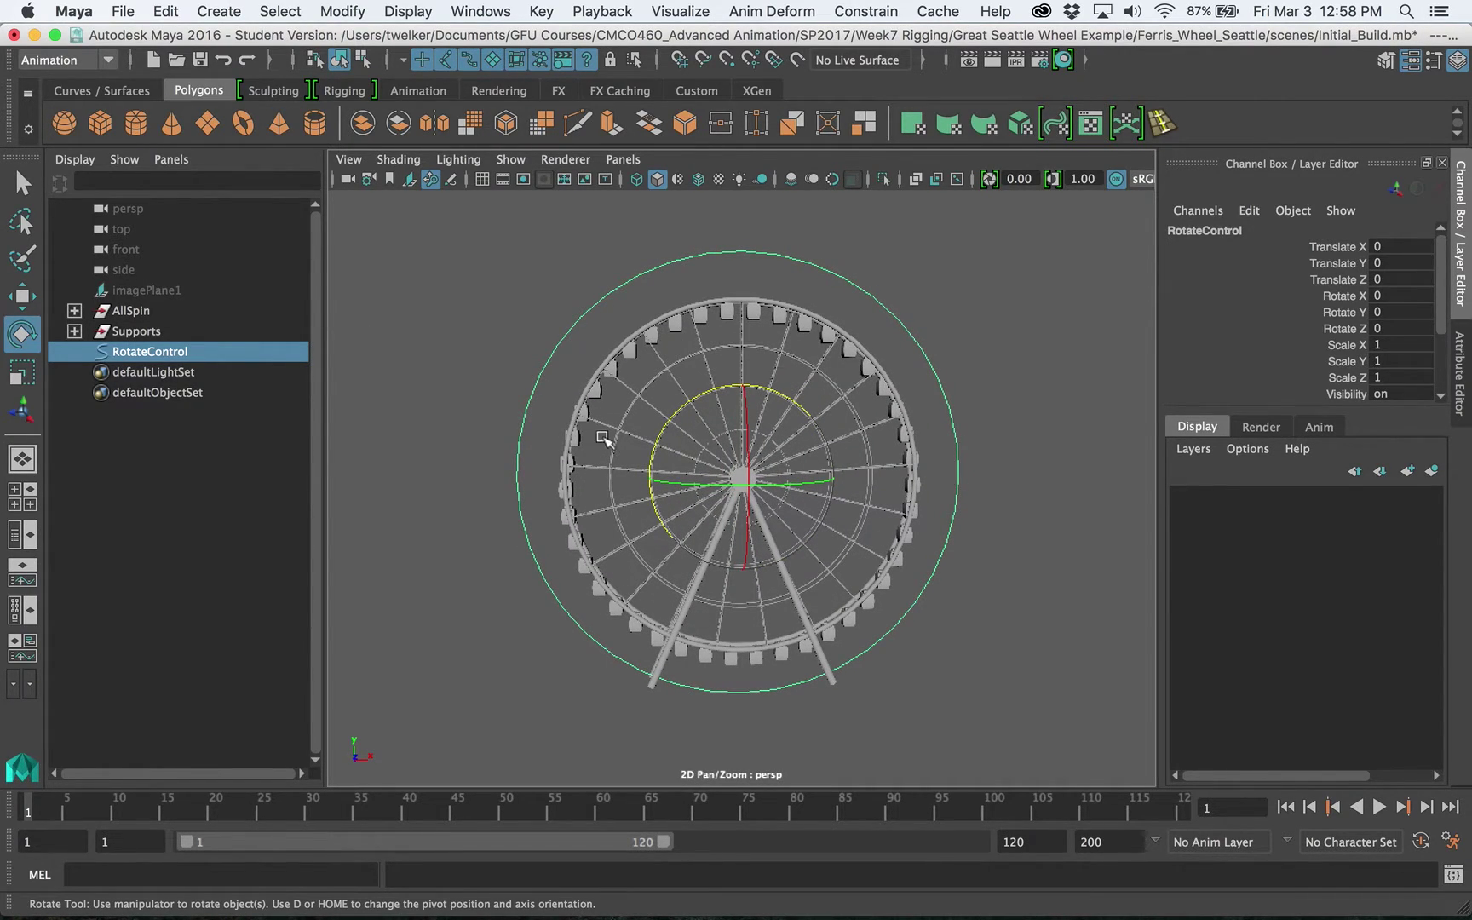
left_click_drag(537, 352, 610, 384, "alt")
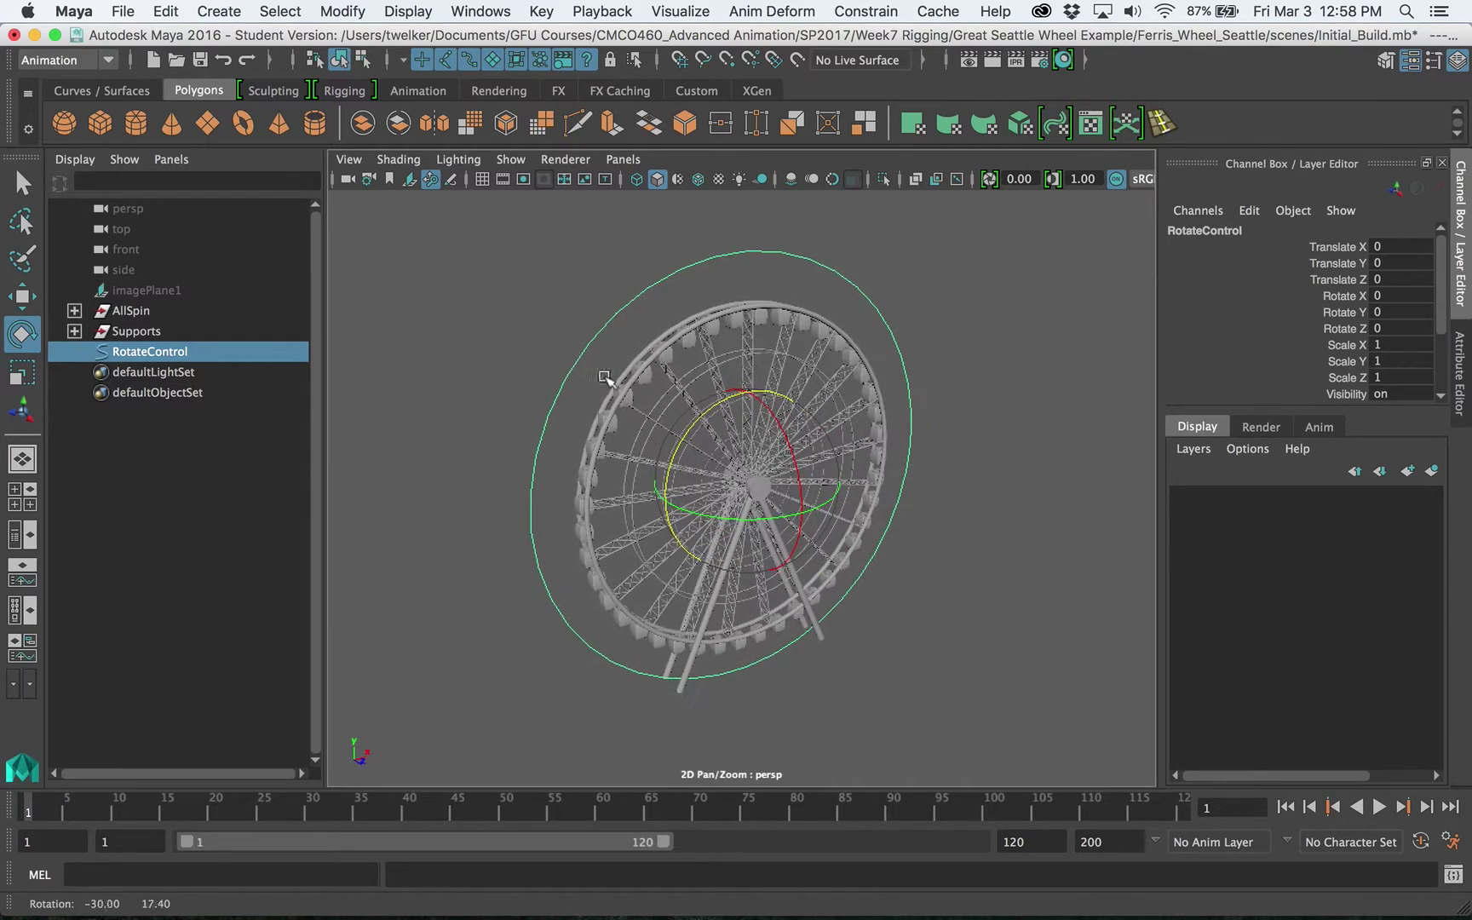
- Parent the AllSpin group under RotateControl in the Outliner
left_click(130, 311)
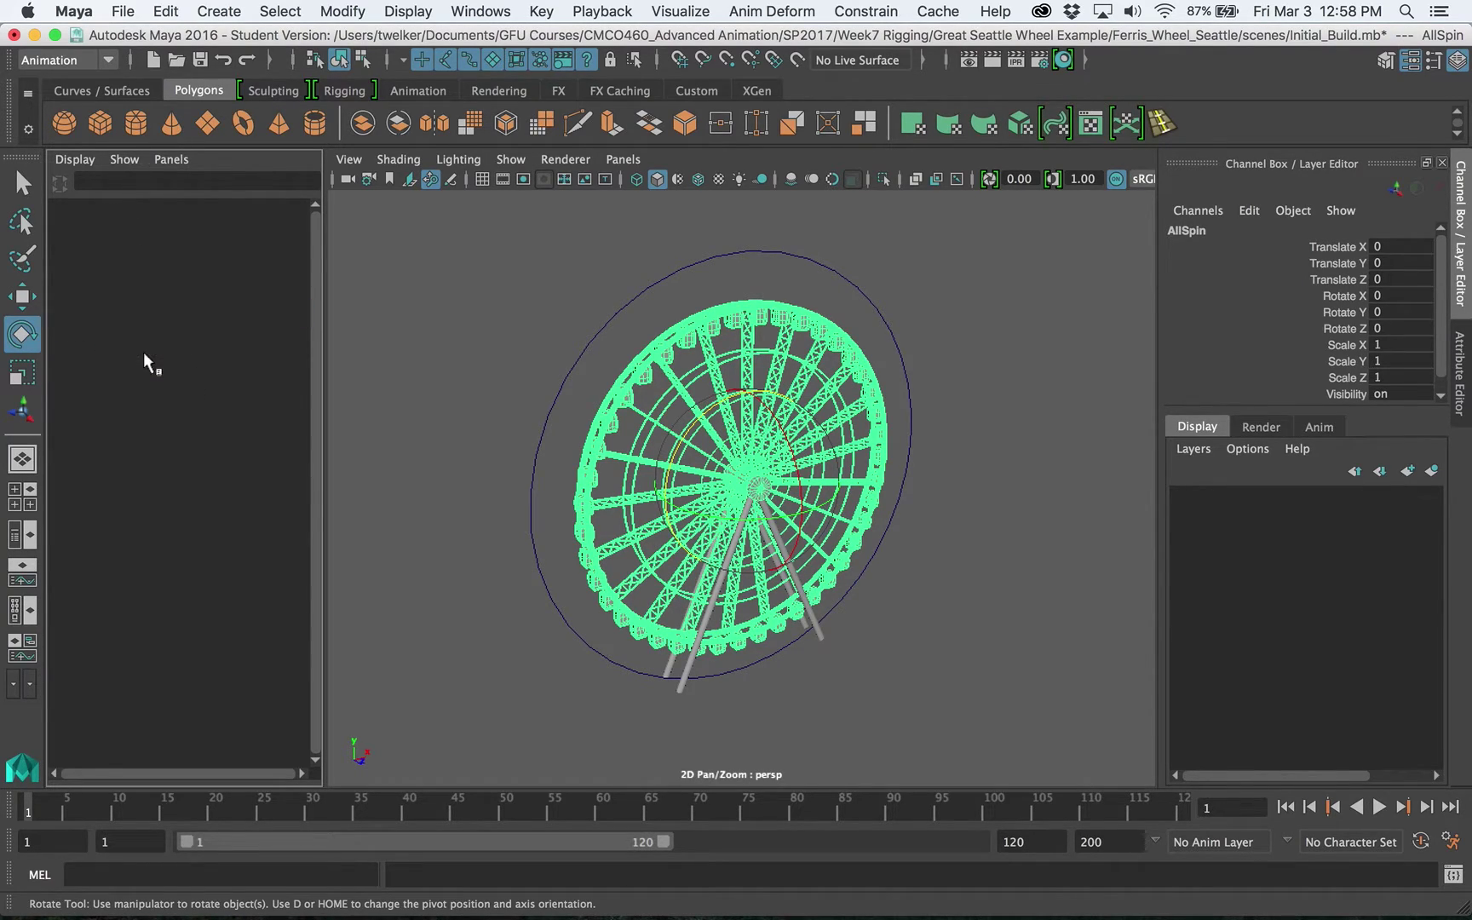
left_click(144, 352, "ctrl")
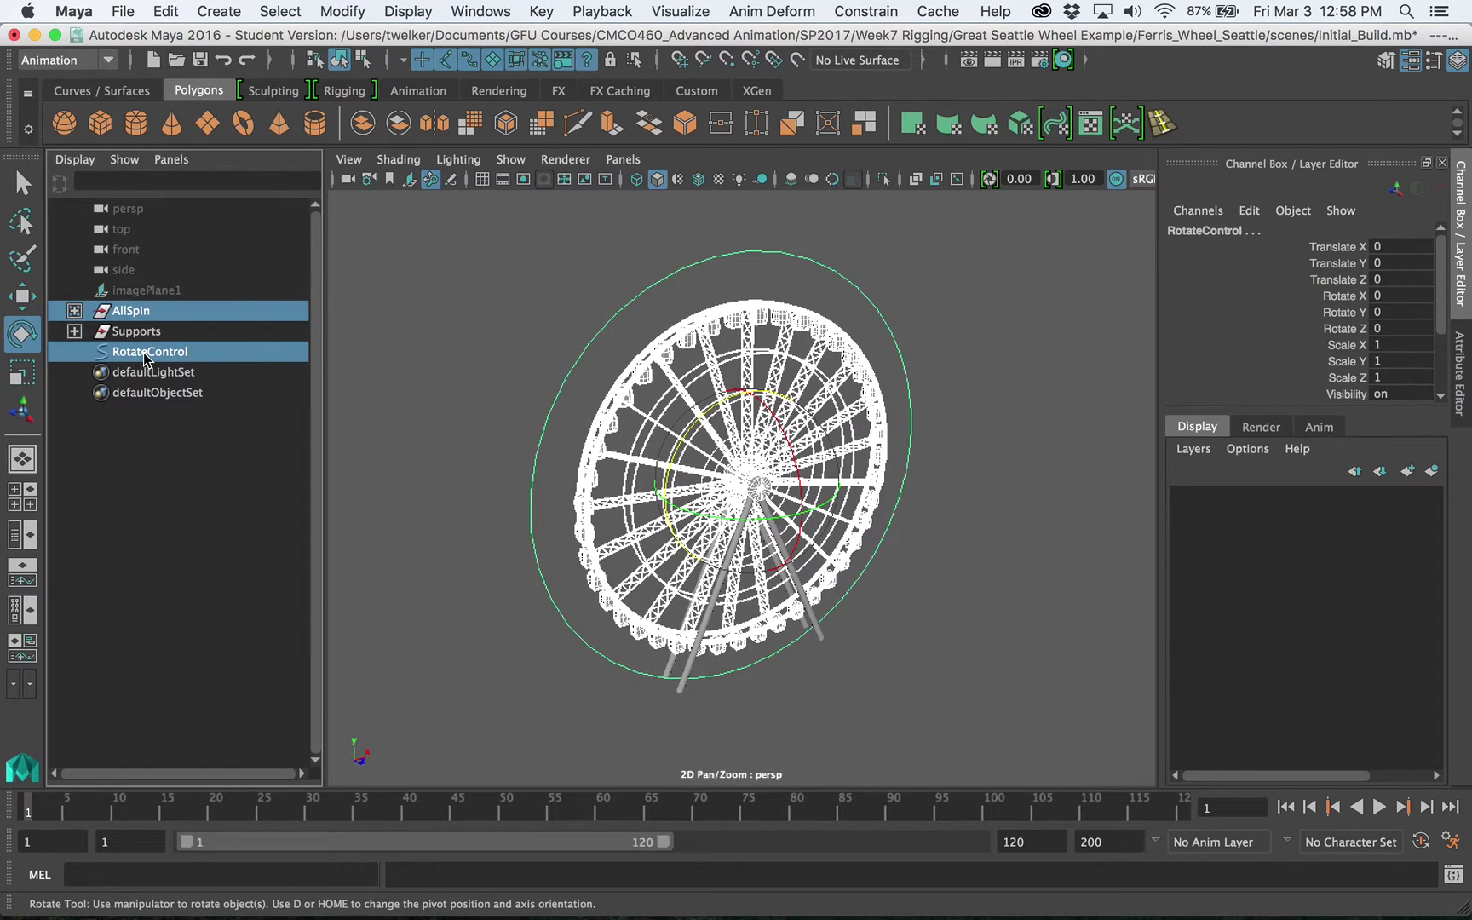
left_click_drag(142, 352, 364, 385)
key("p")
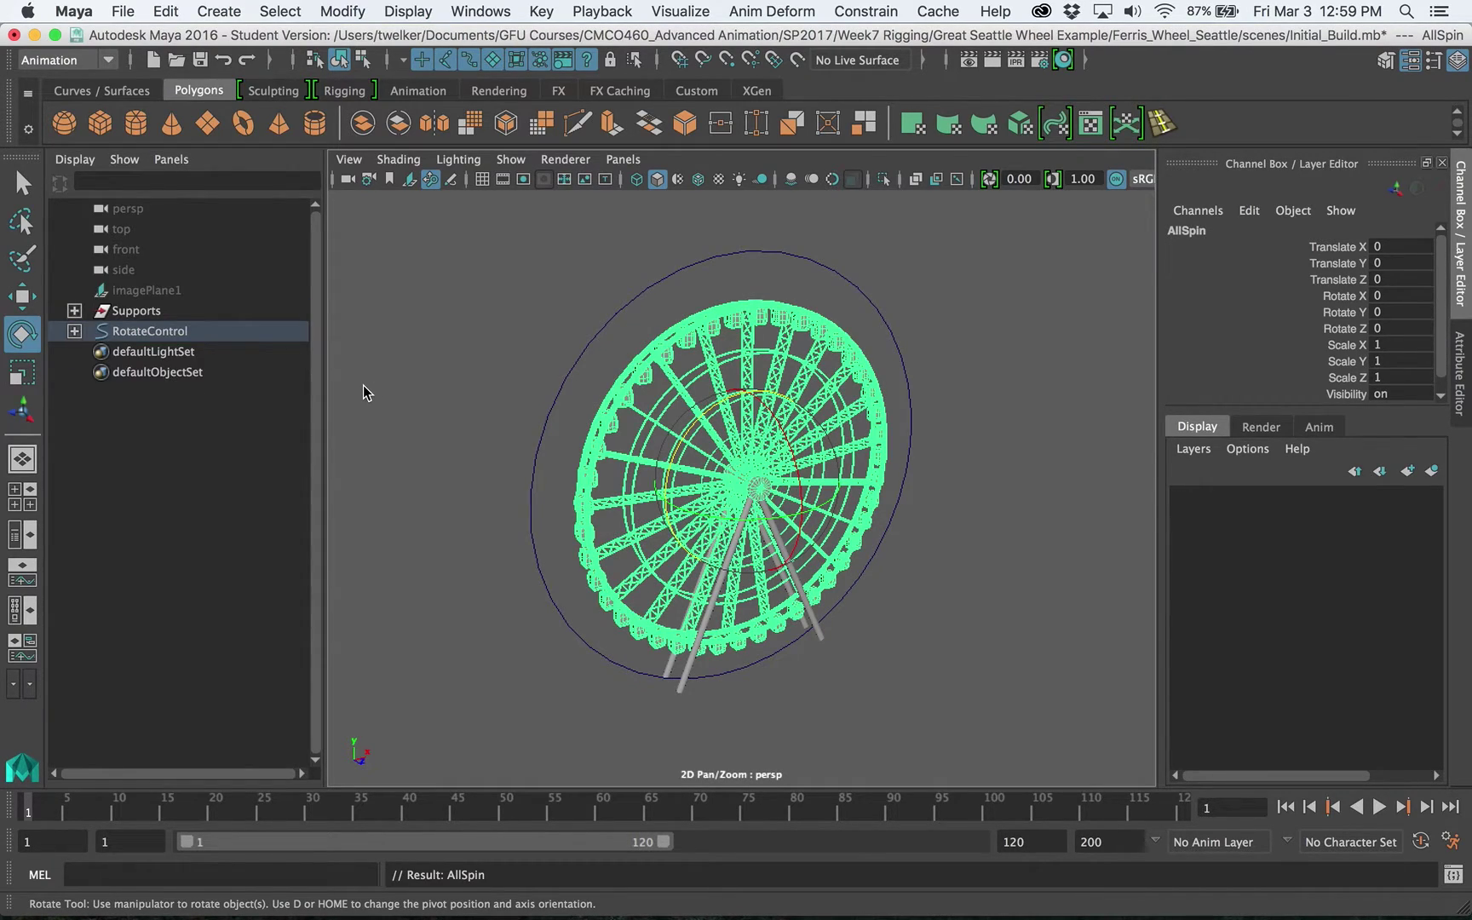
left_click_drag(124, 332, 303, 334)
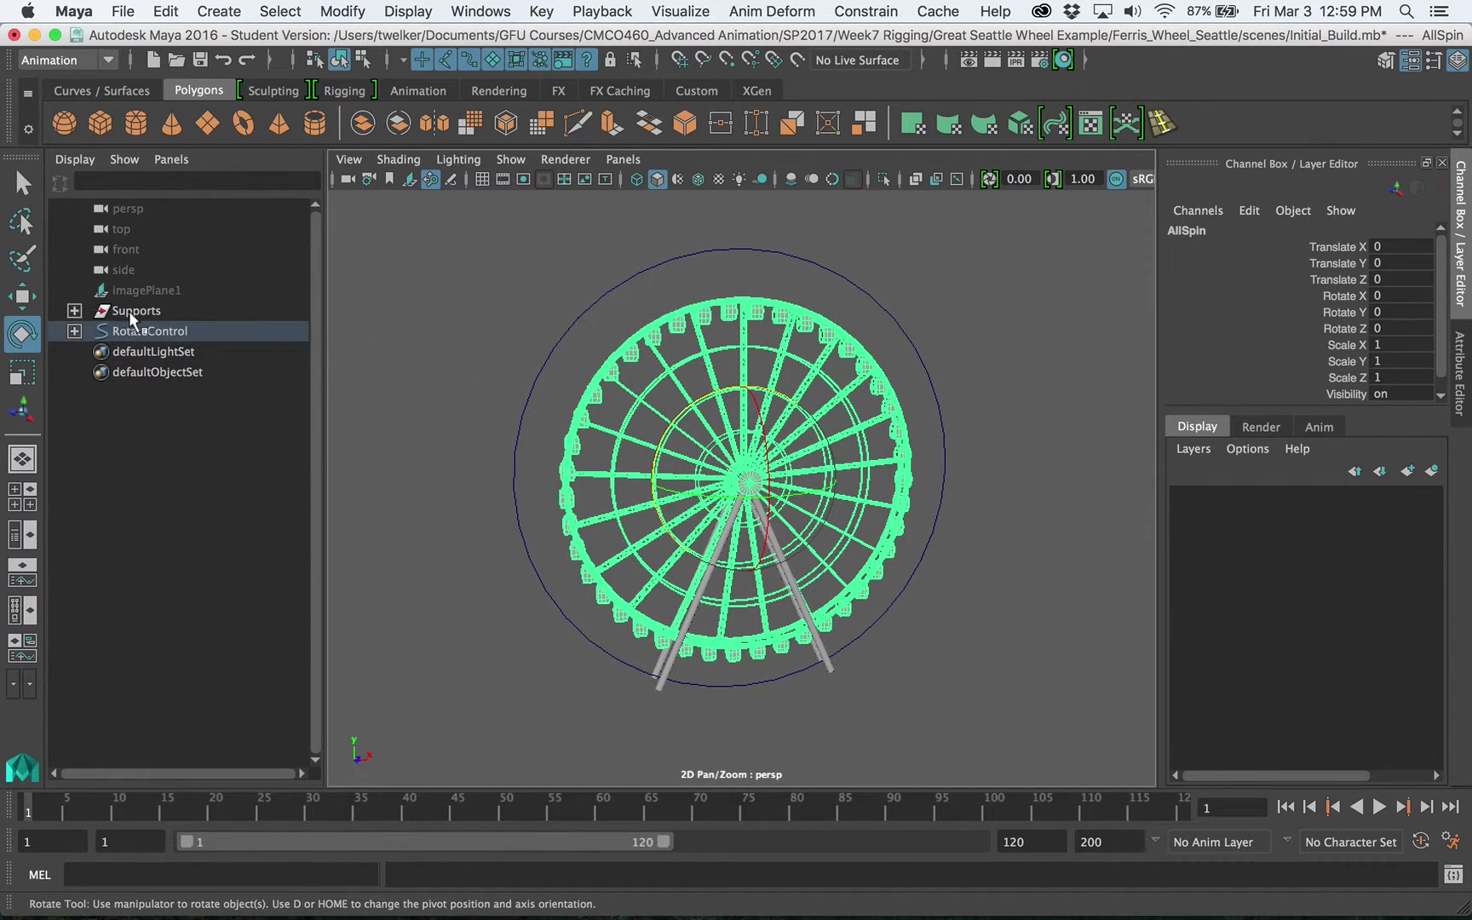
left_click_drag(130, 313, 77, 331)
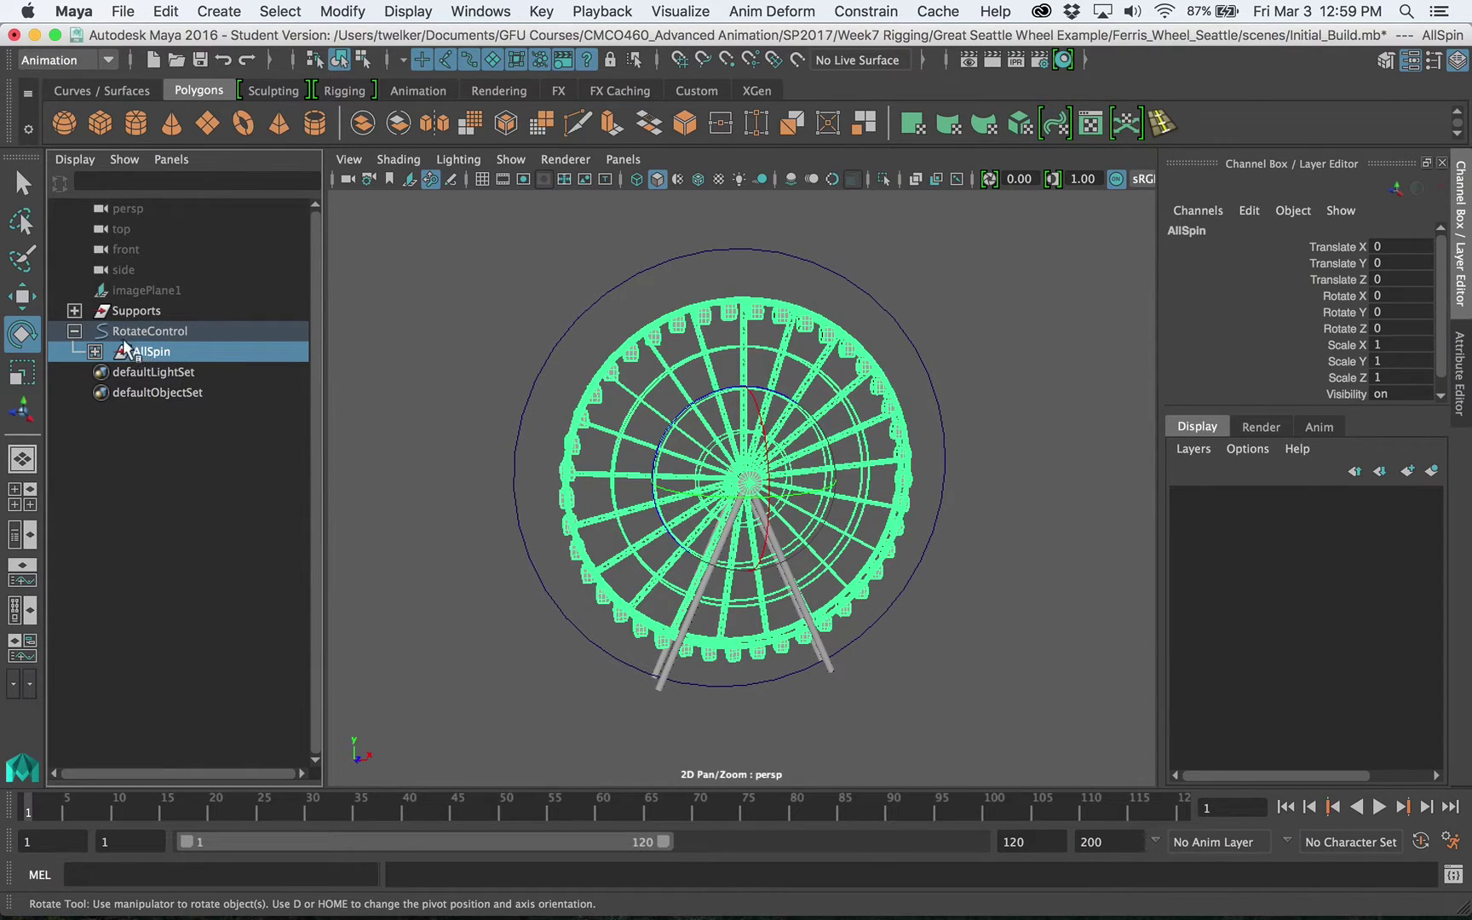
- Select RotateControl and spin it on Z to see the wheel turn with it
left_click(142, 332)
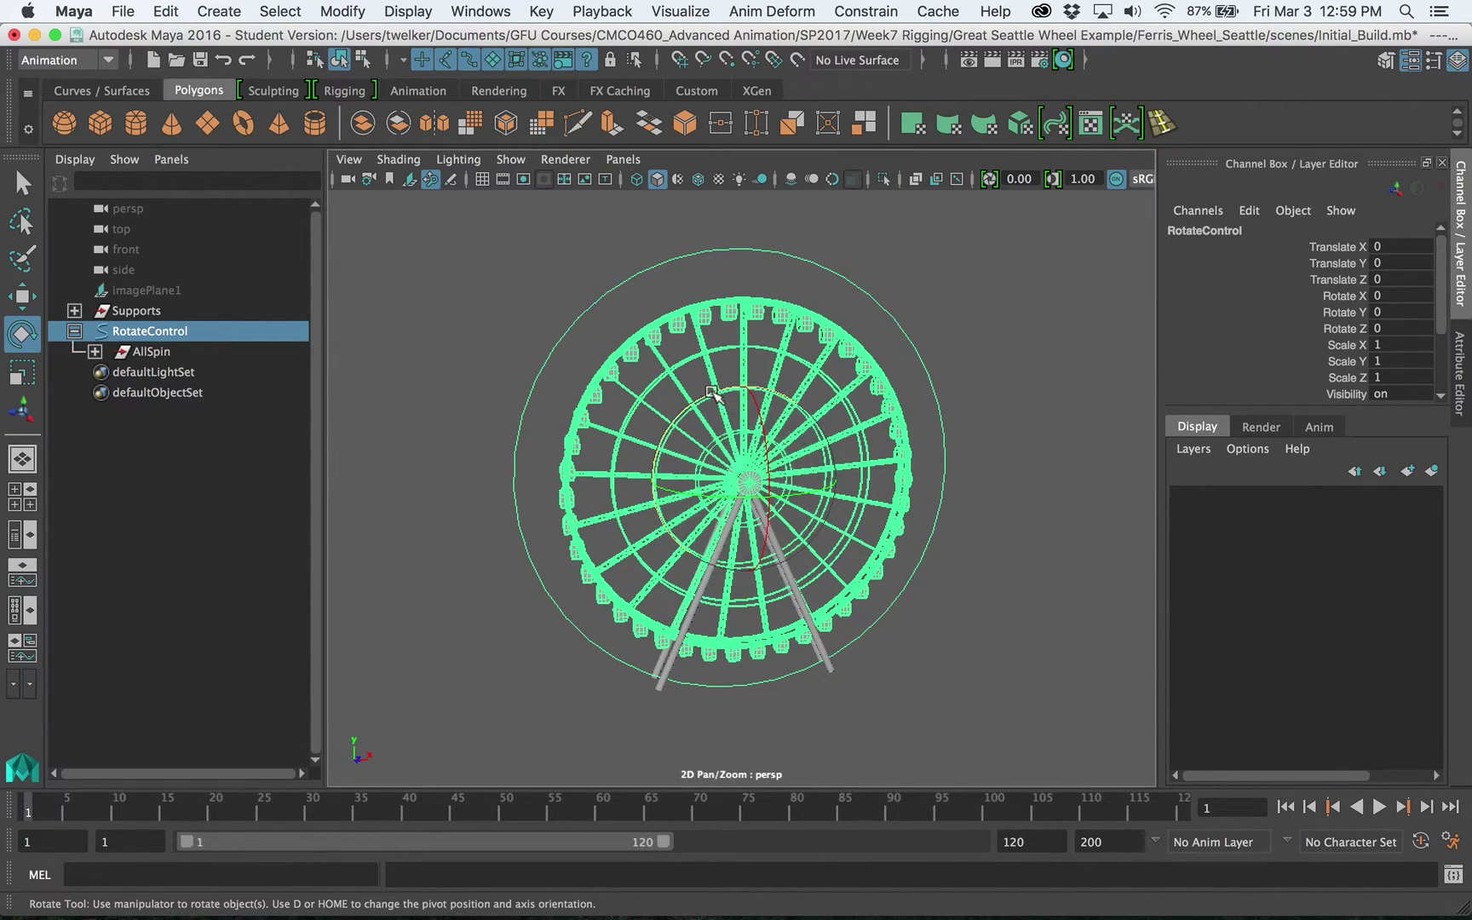
left_click_drag(712, 391, 738, 520)
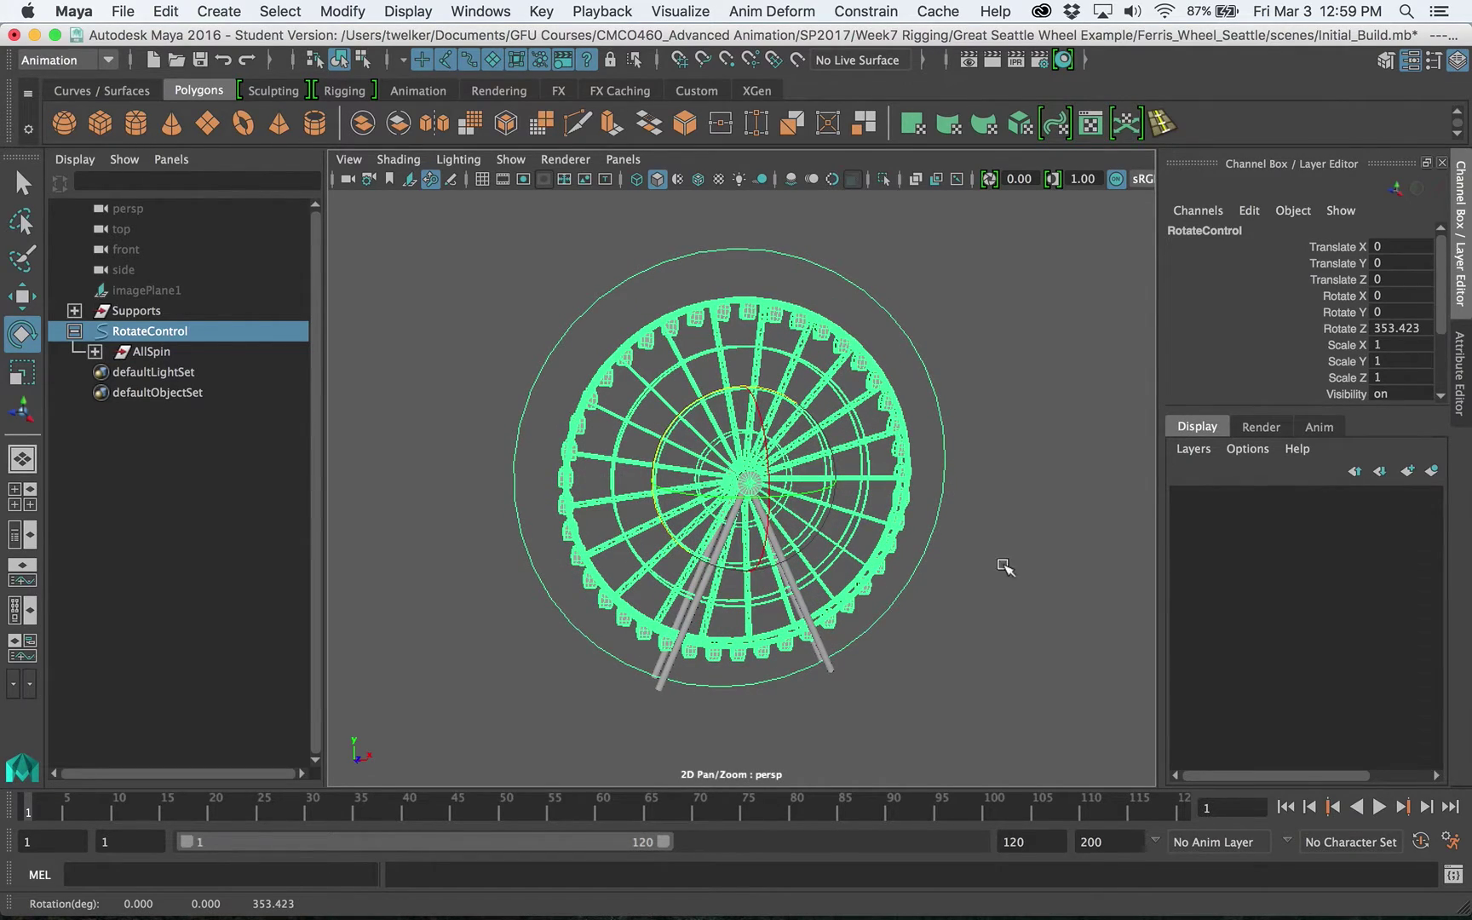
left_click_drag(910, 529, 1131, 428, "alt")
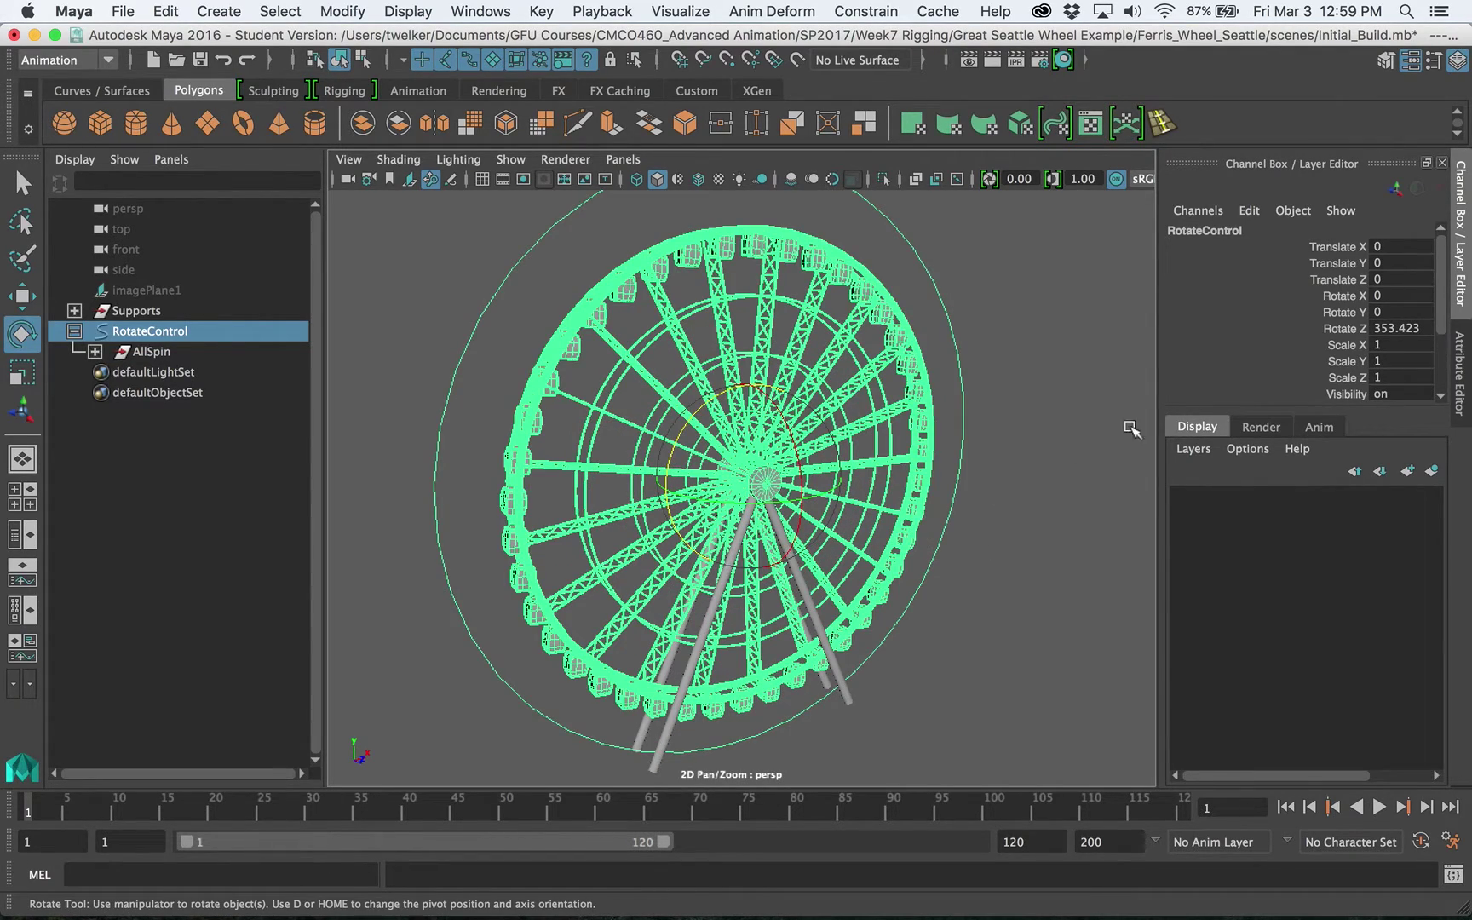
- Set RotateControl's Rotate Z back to 0 and undo the extra test rotations
double_click(1422, 328)
type("0")
key("Return")
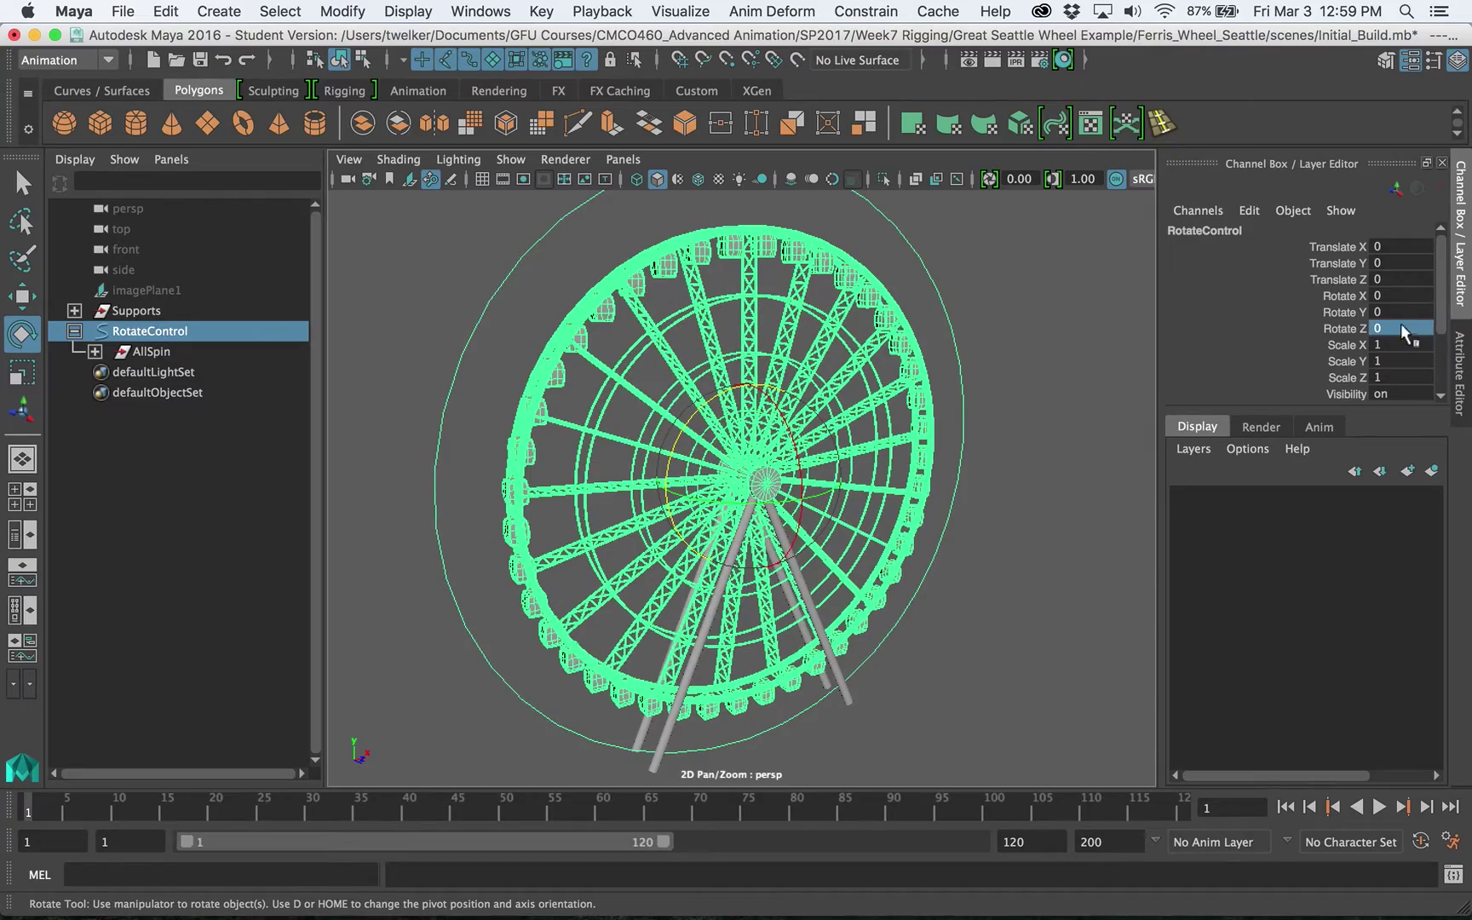
left_click_drag(972, 365, 770, 528, "alt")
key("super+z")
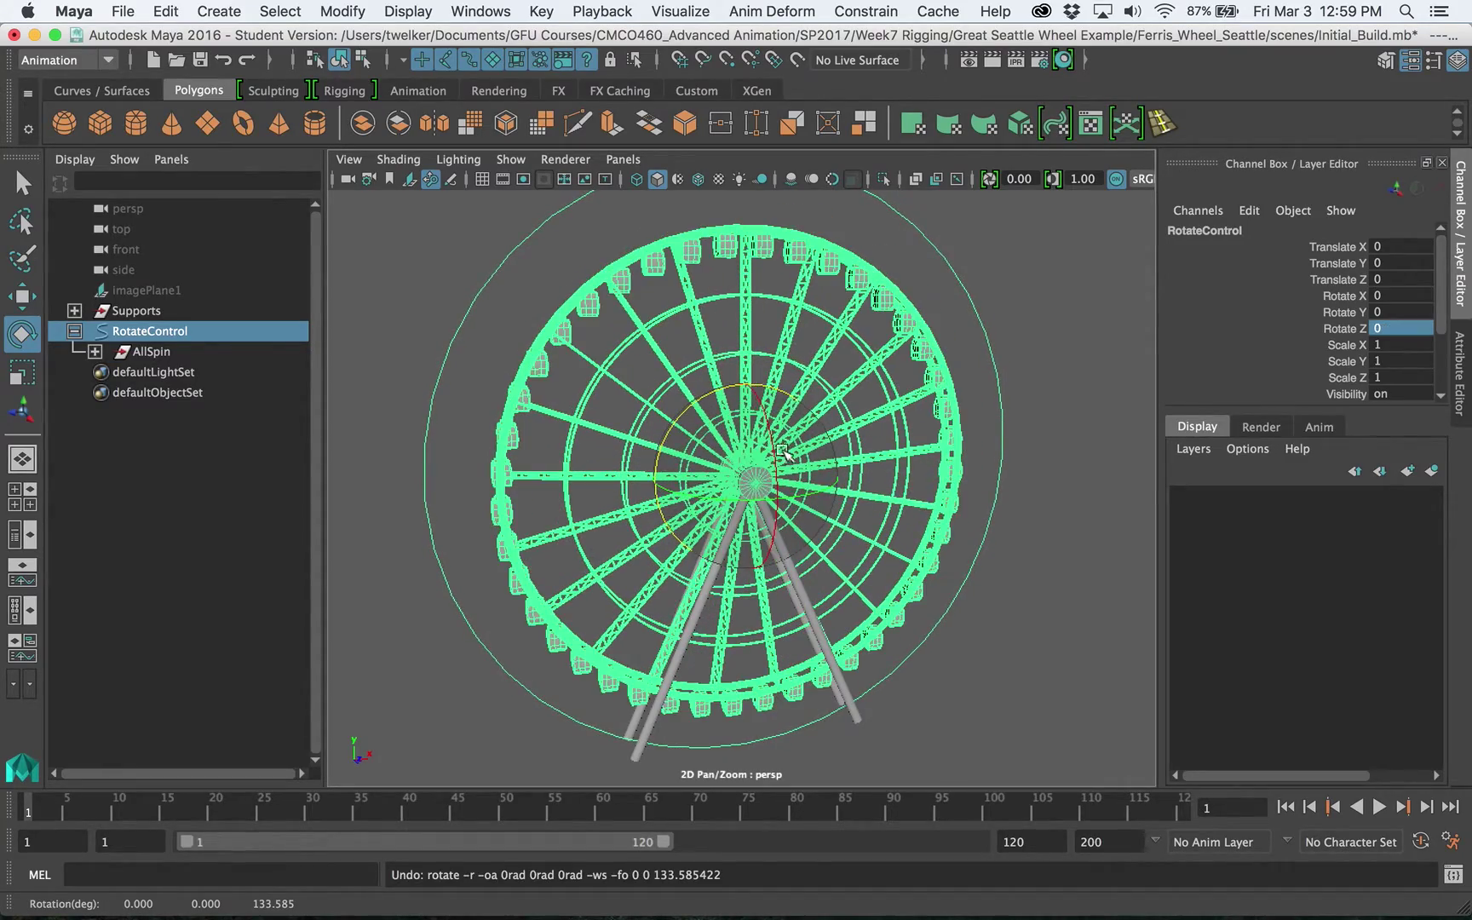
key("super+z")
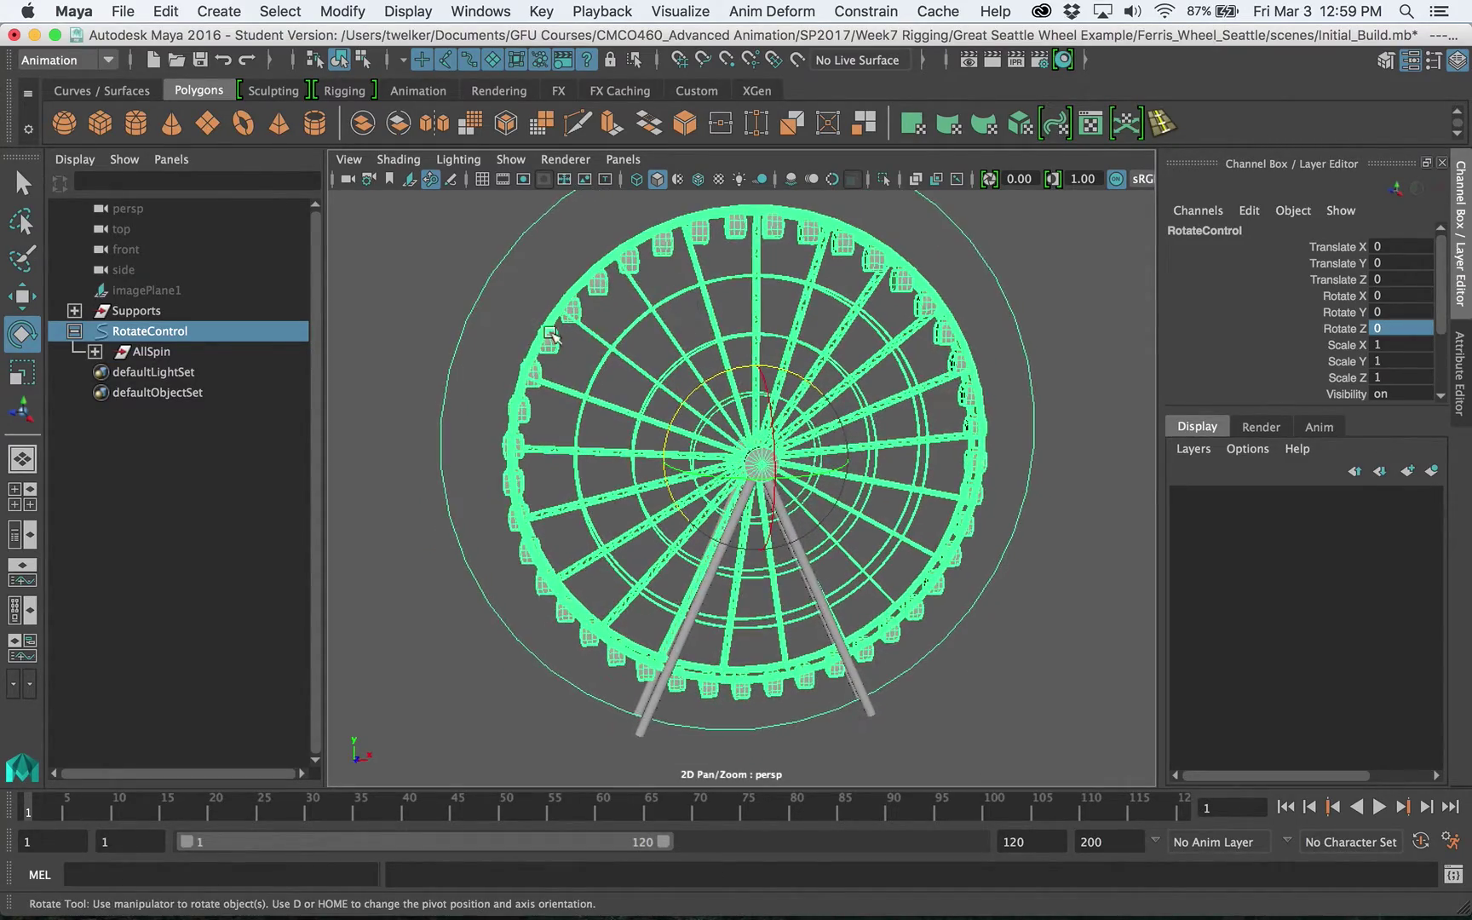
left_click_drag(546, 358, 640, 368, "alt")
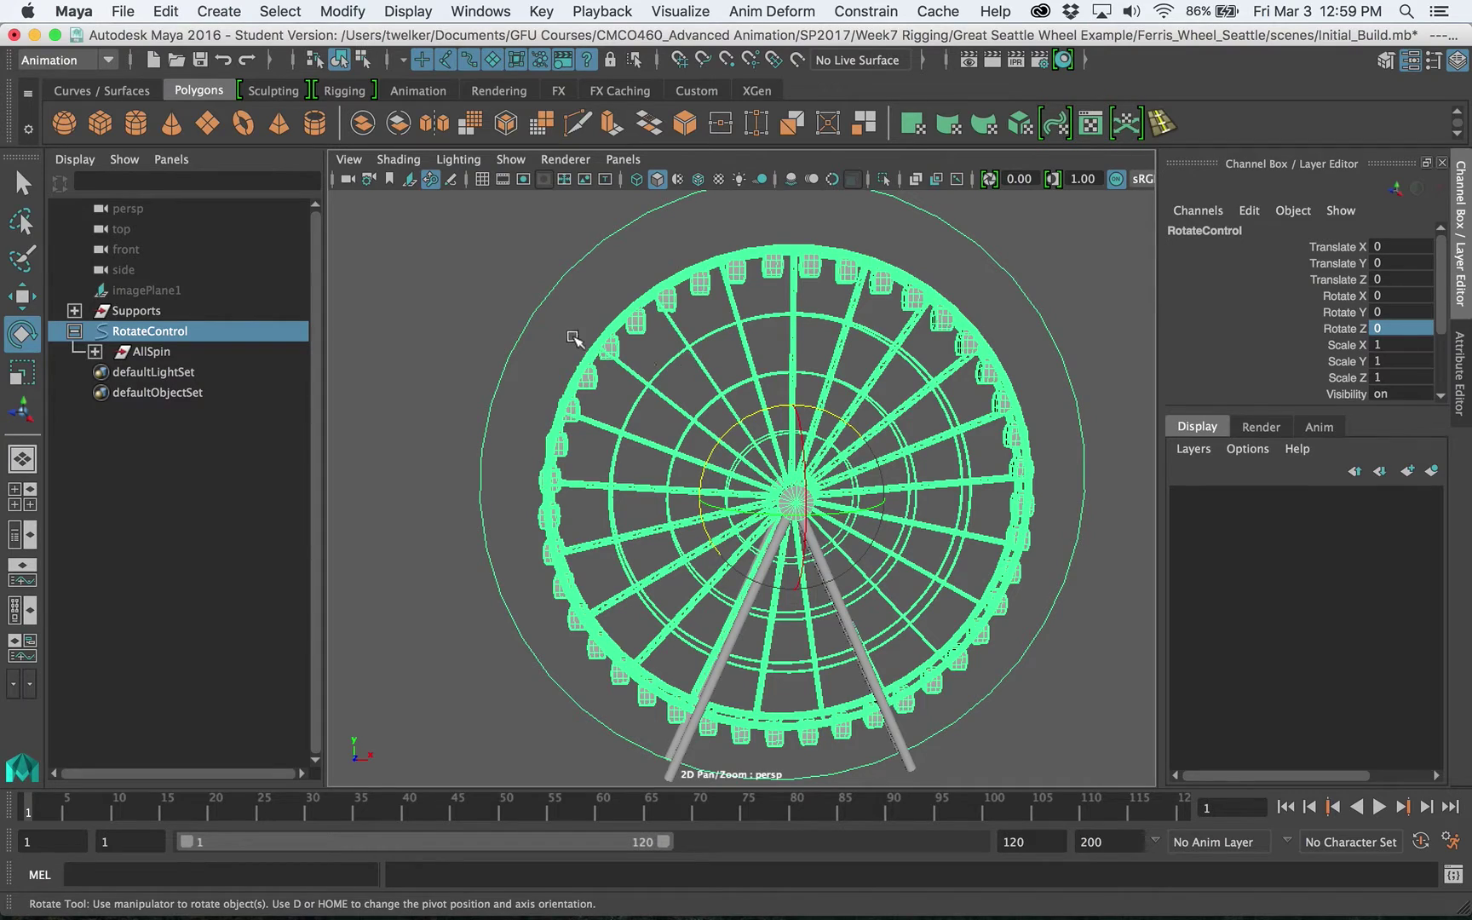
left_click(648, 302)
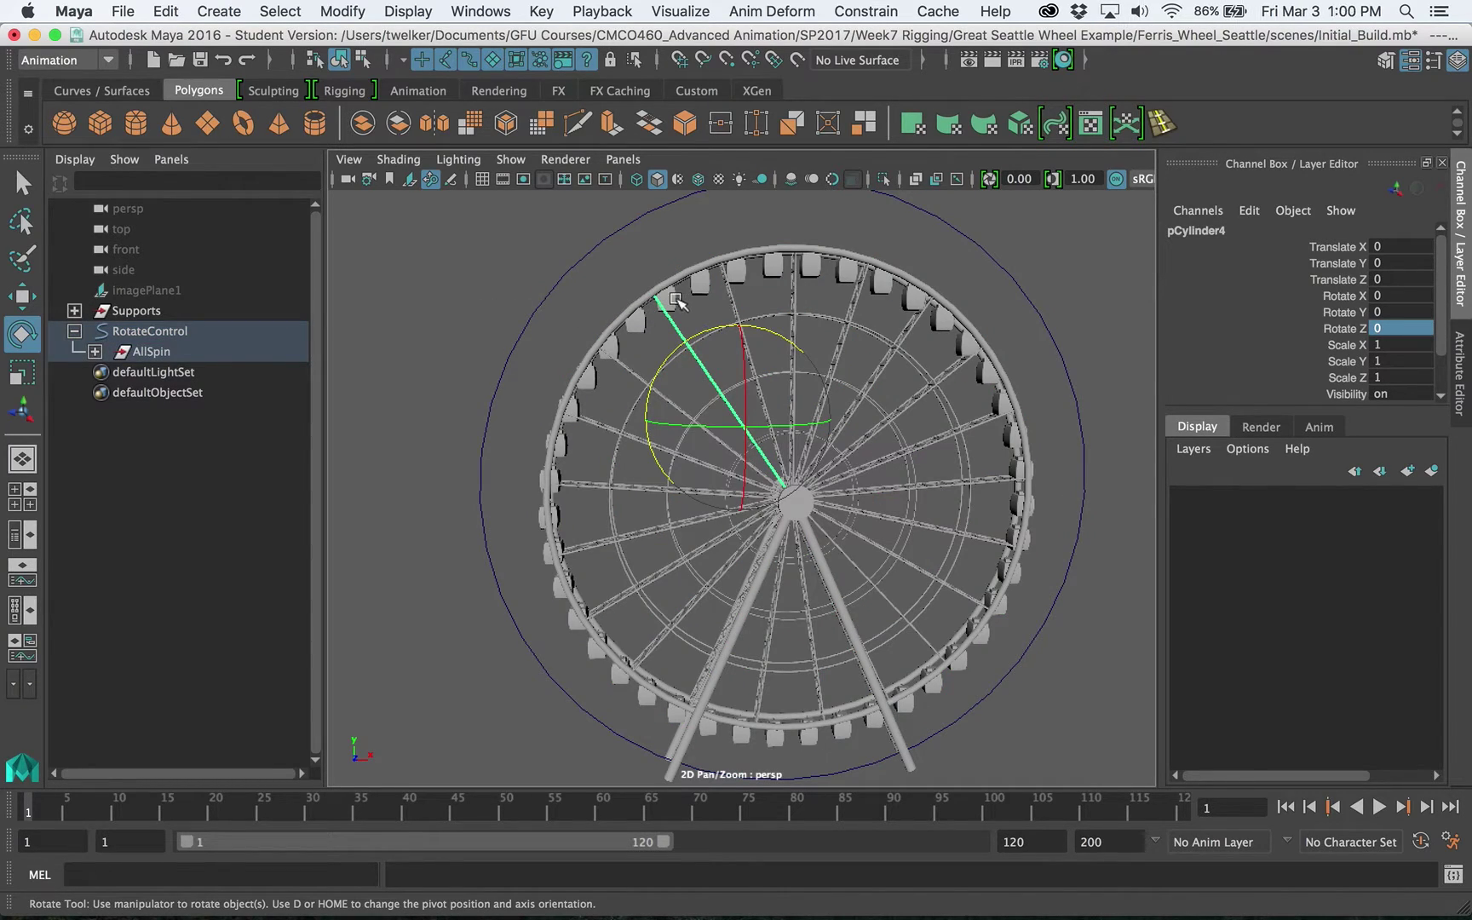
left_click(667, 299)
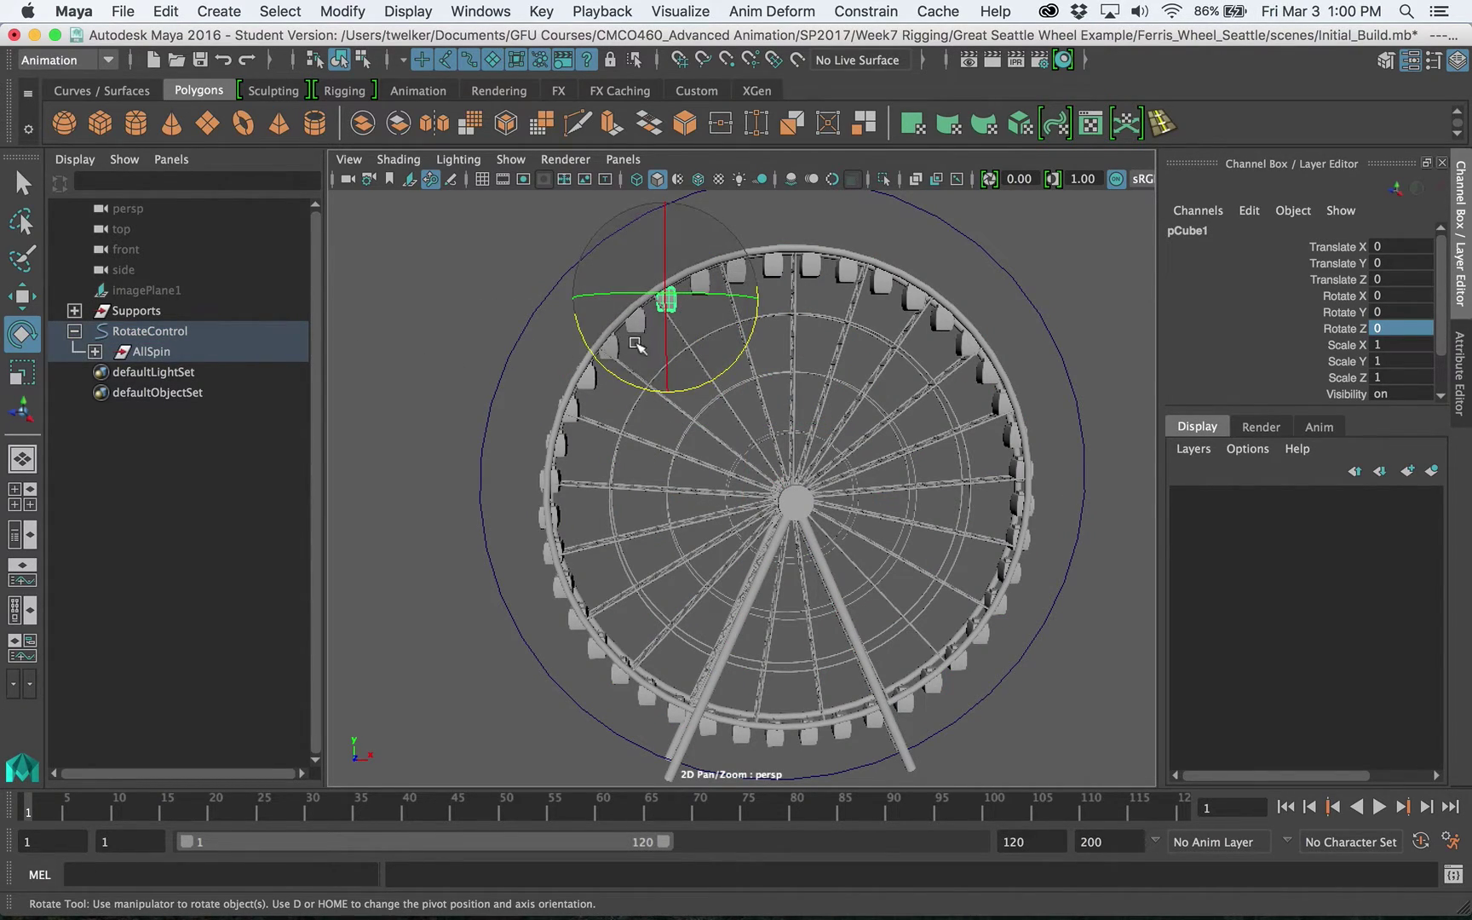
left_click(152, 333)
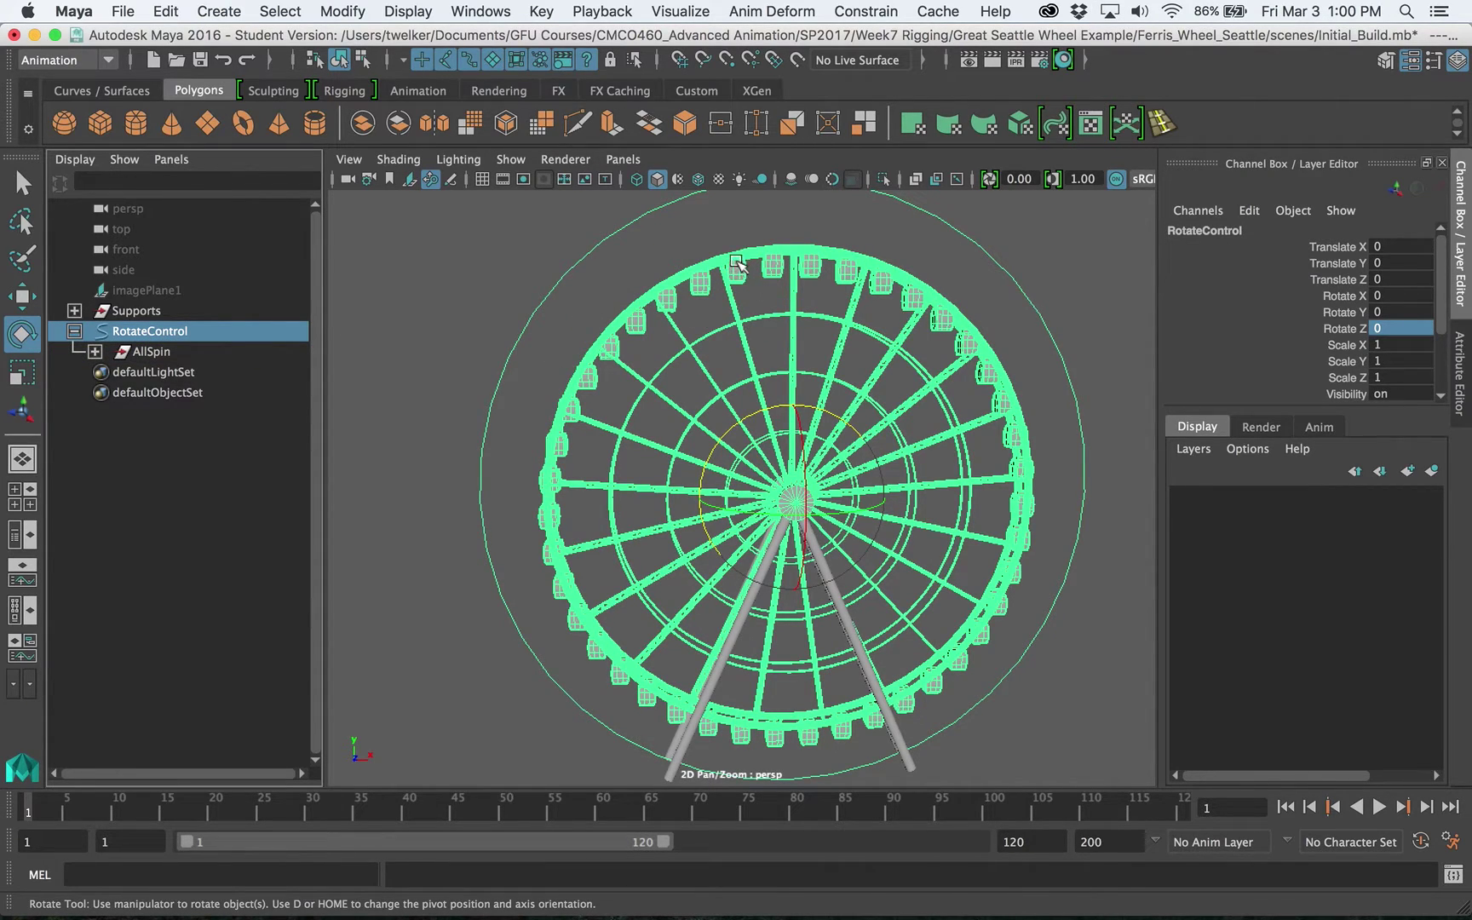
left_click(741, 252)
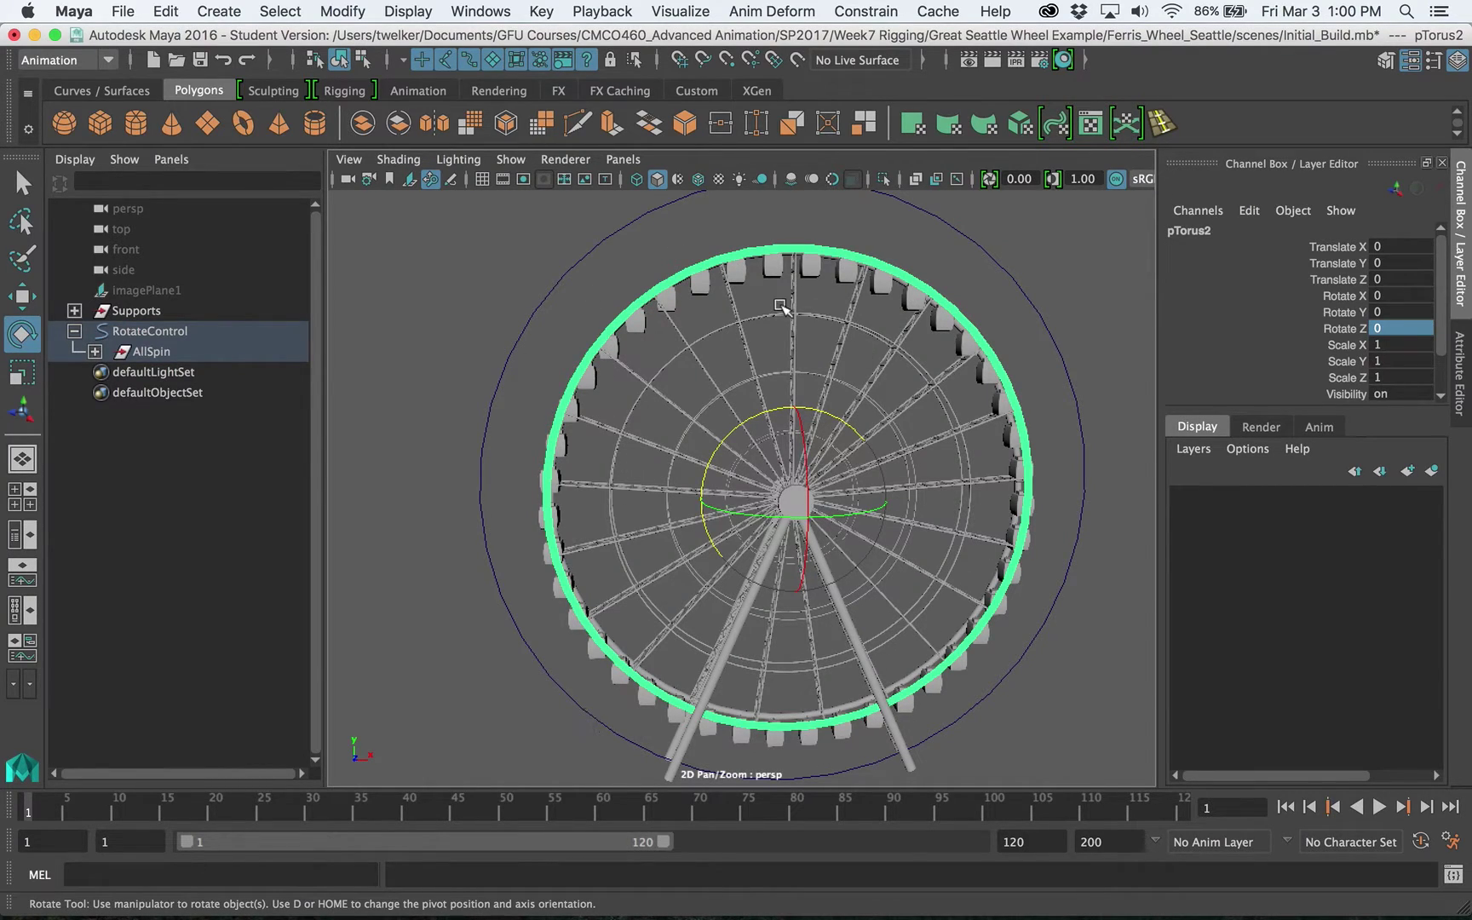
left_click(155, 350)
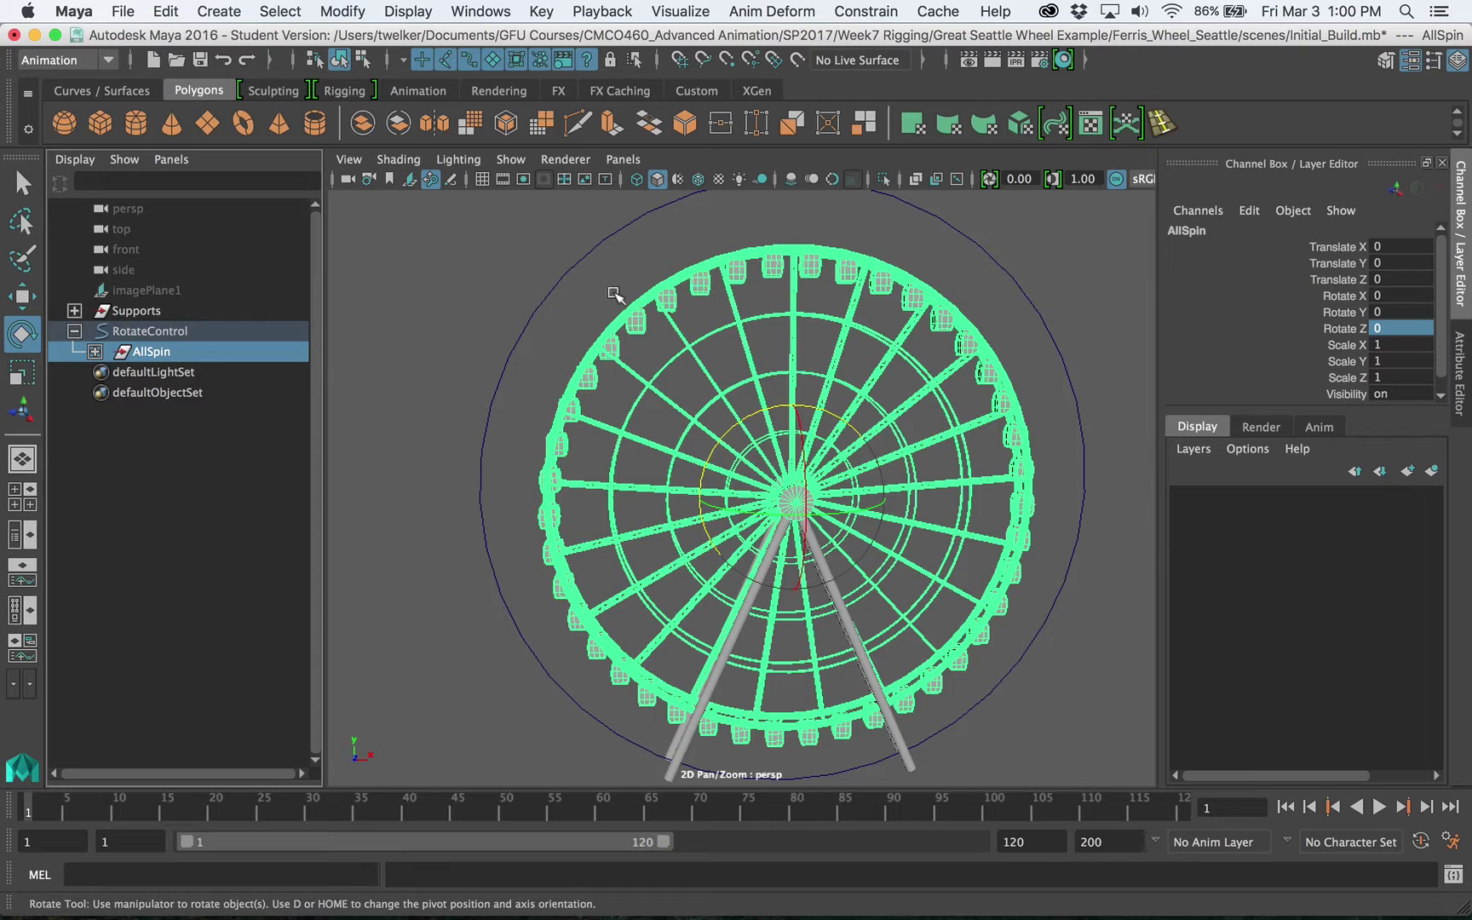
left_click_drag(628, 358, 720, 385, "alt")
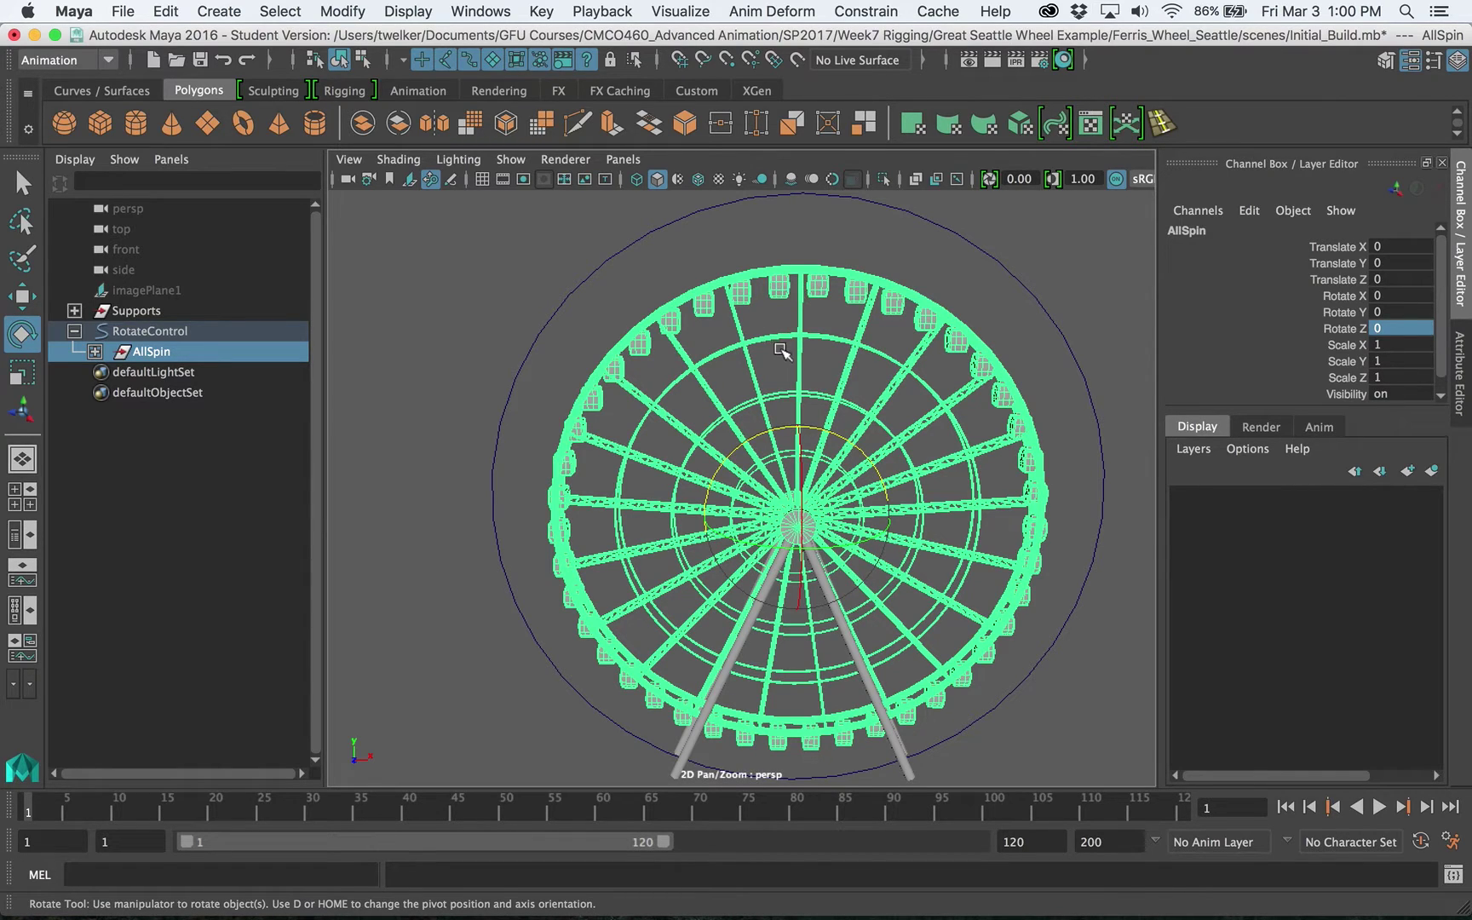
scroll(779, 349, "down", 3)
middle_click_drag(669, 365, 750, 384, "alt")
left_click(526, 327)
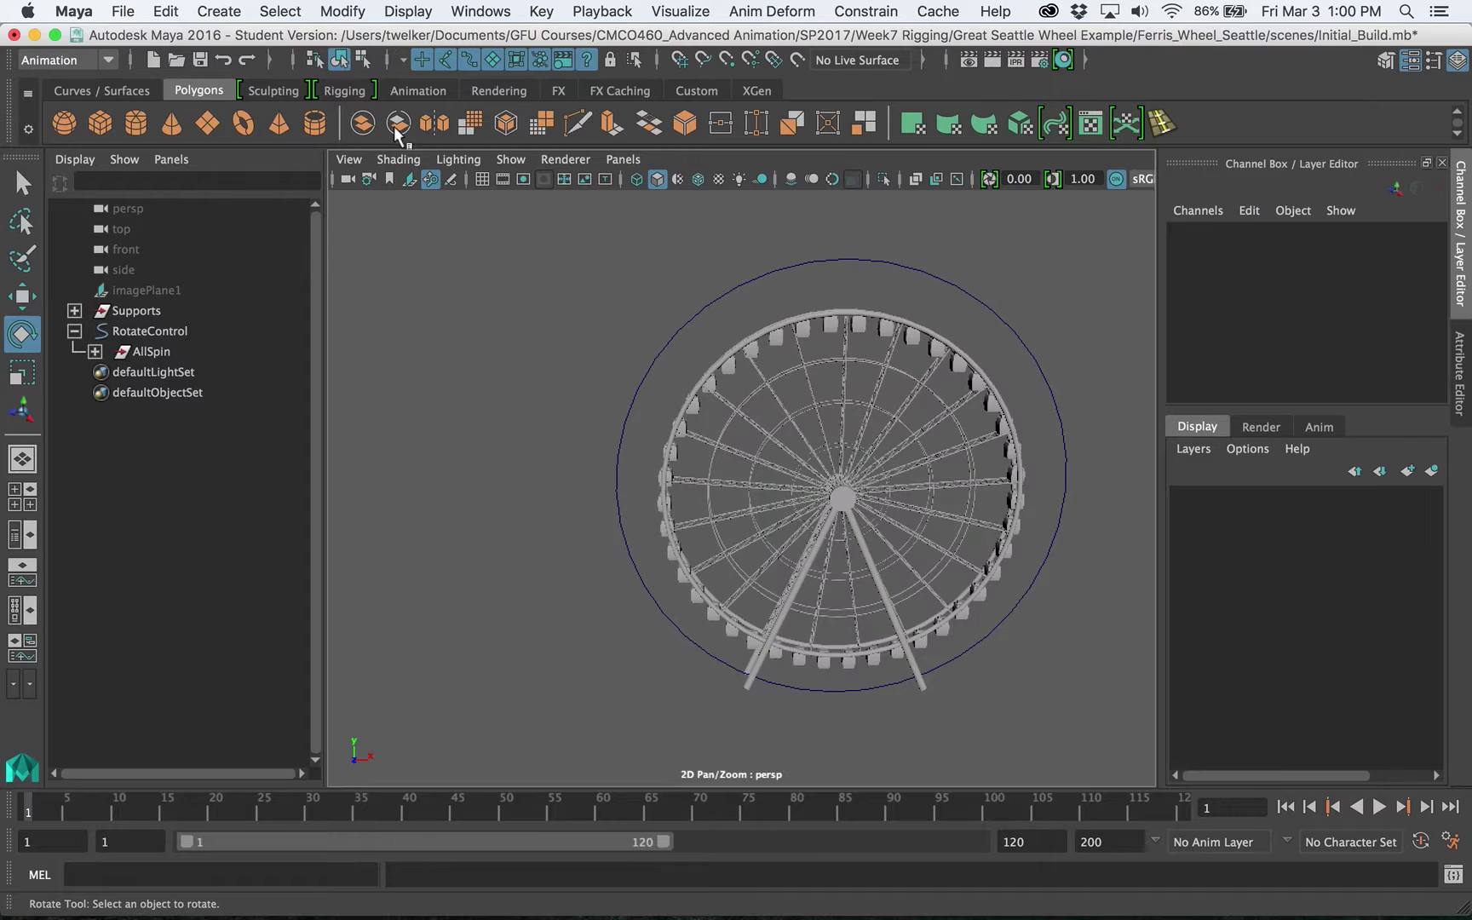
- Create a new NURBS circle and set its Rotate X to 90
left_click(240, 13)
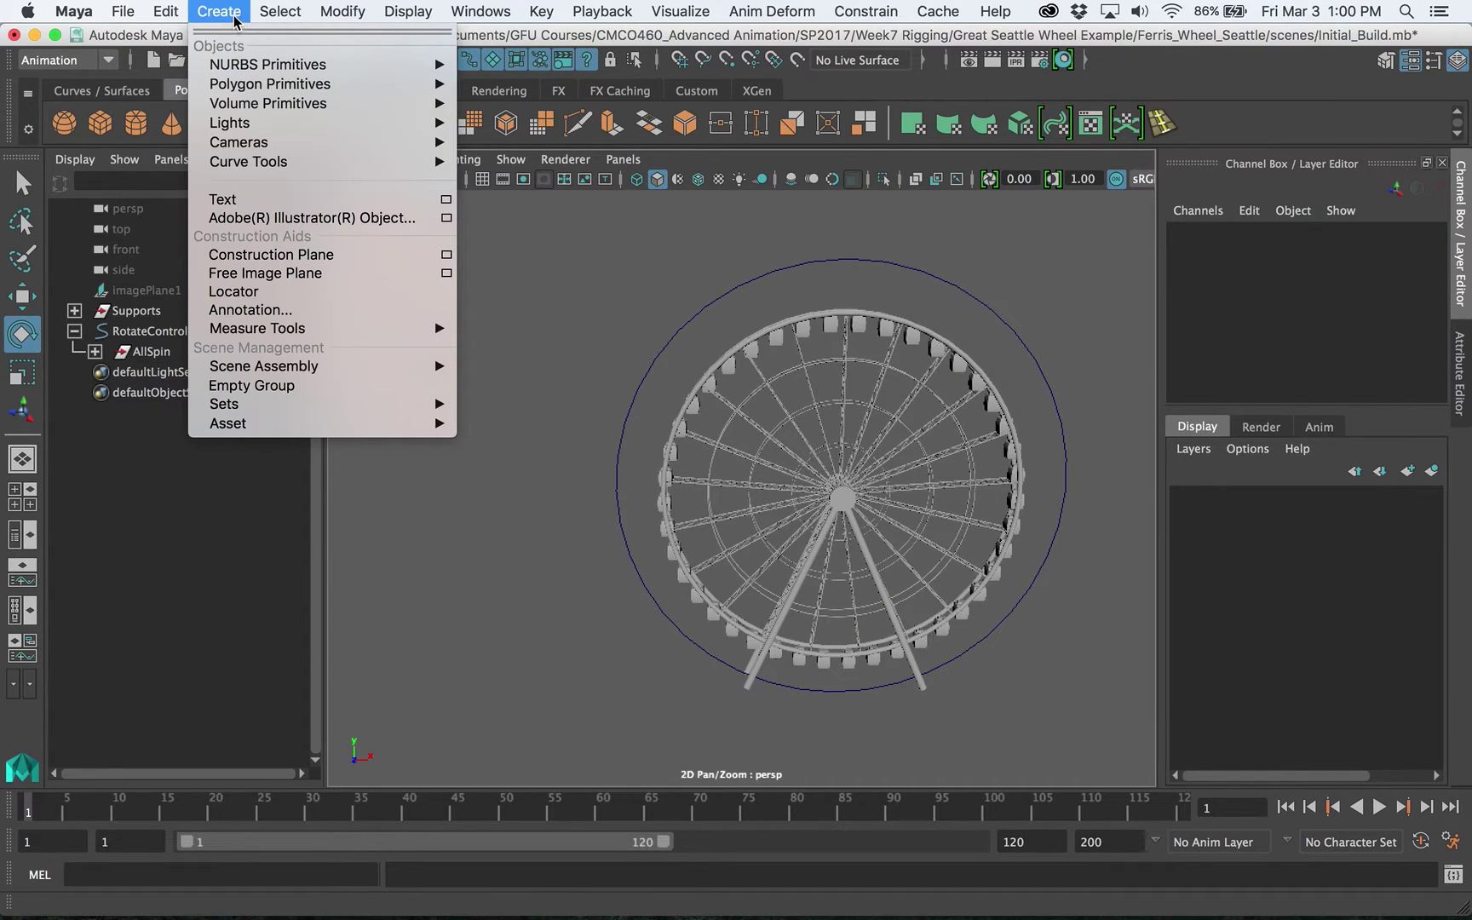
mouse_move(381, 68)
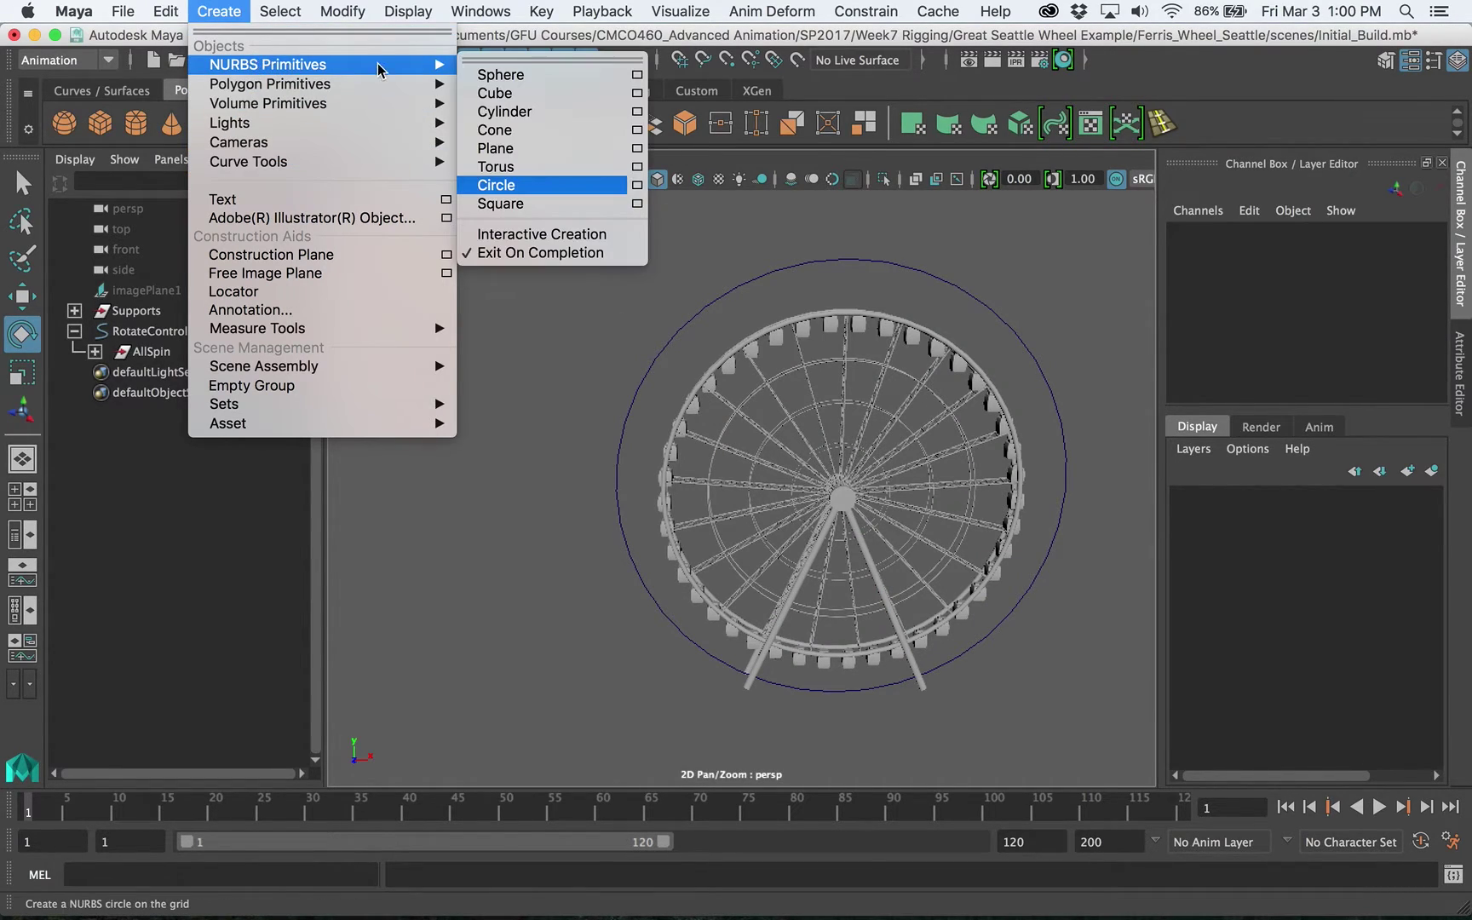
left_click(509, 185)
left_click_drag(850, 465, 856, 504)
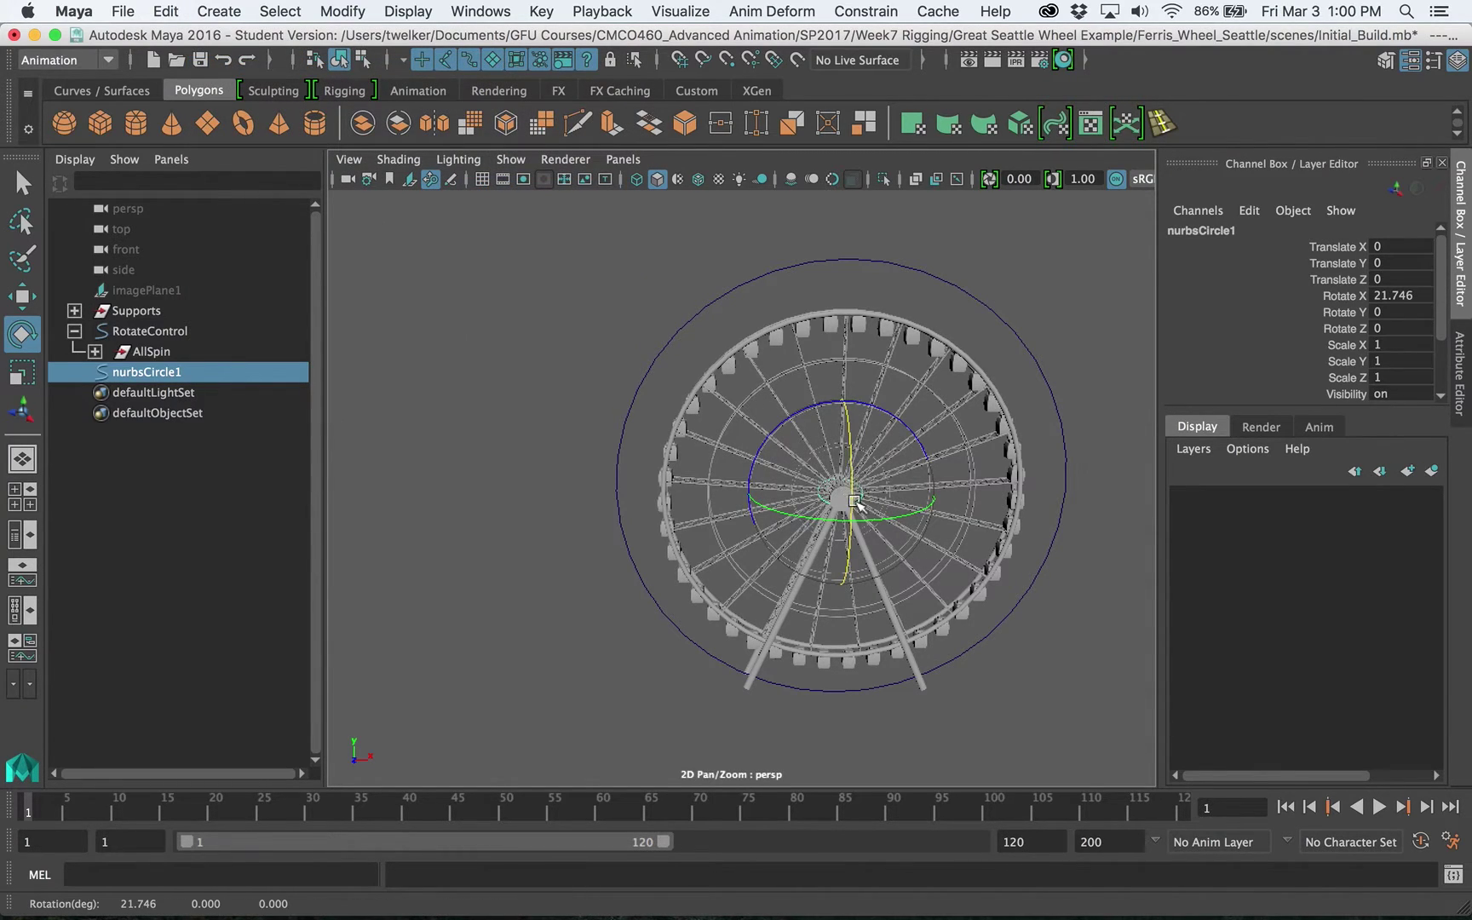
type("90")
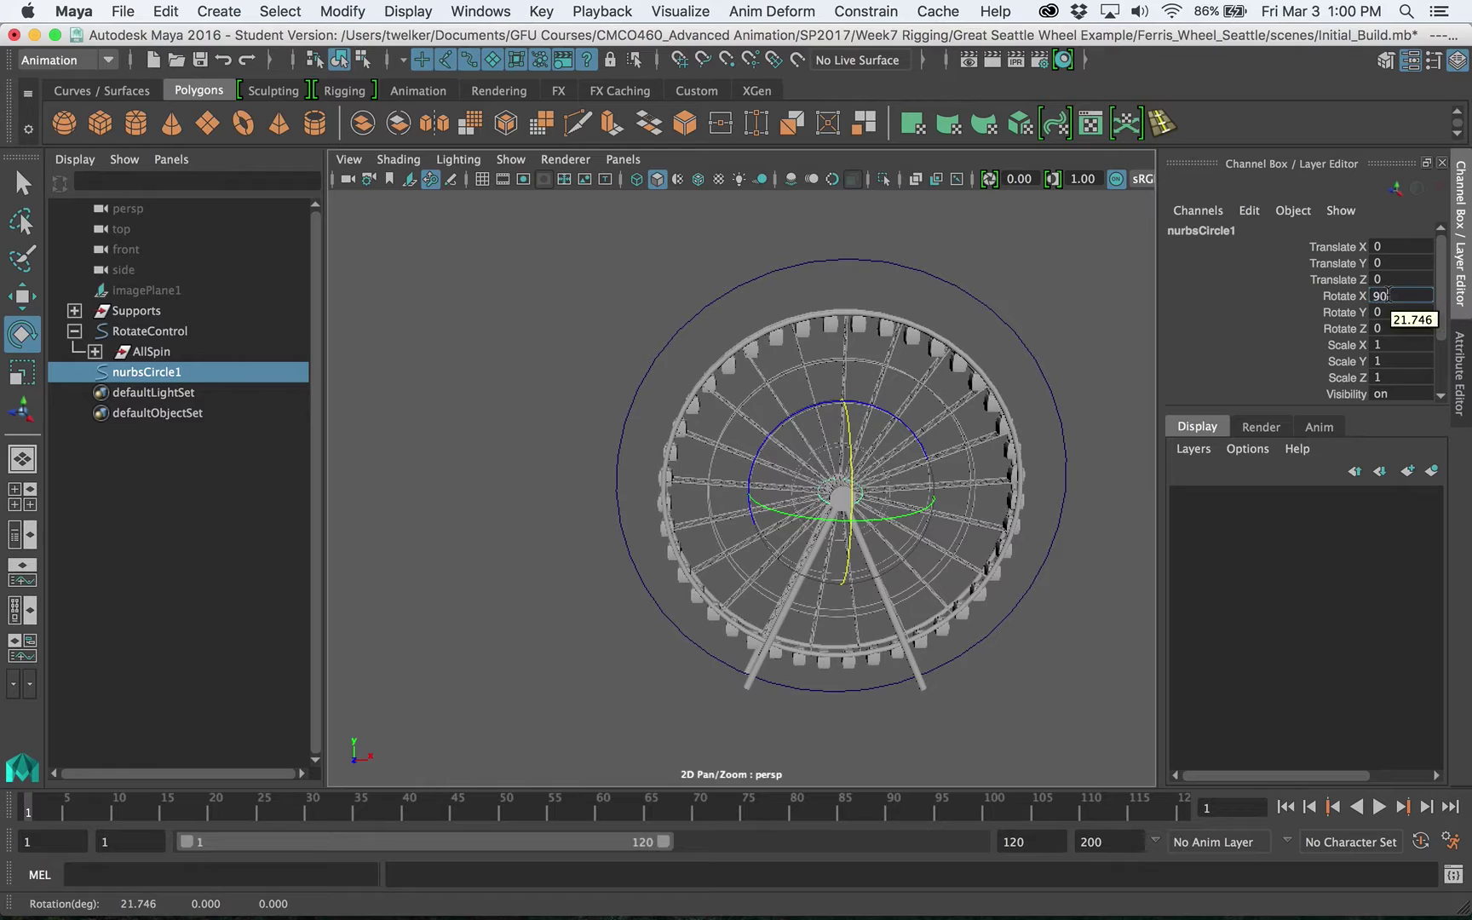
key("Return")
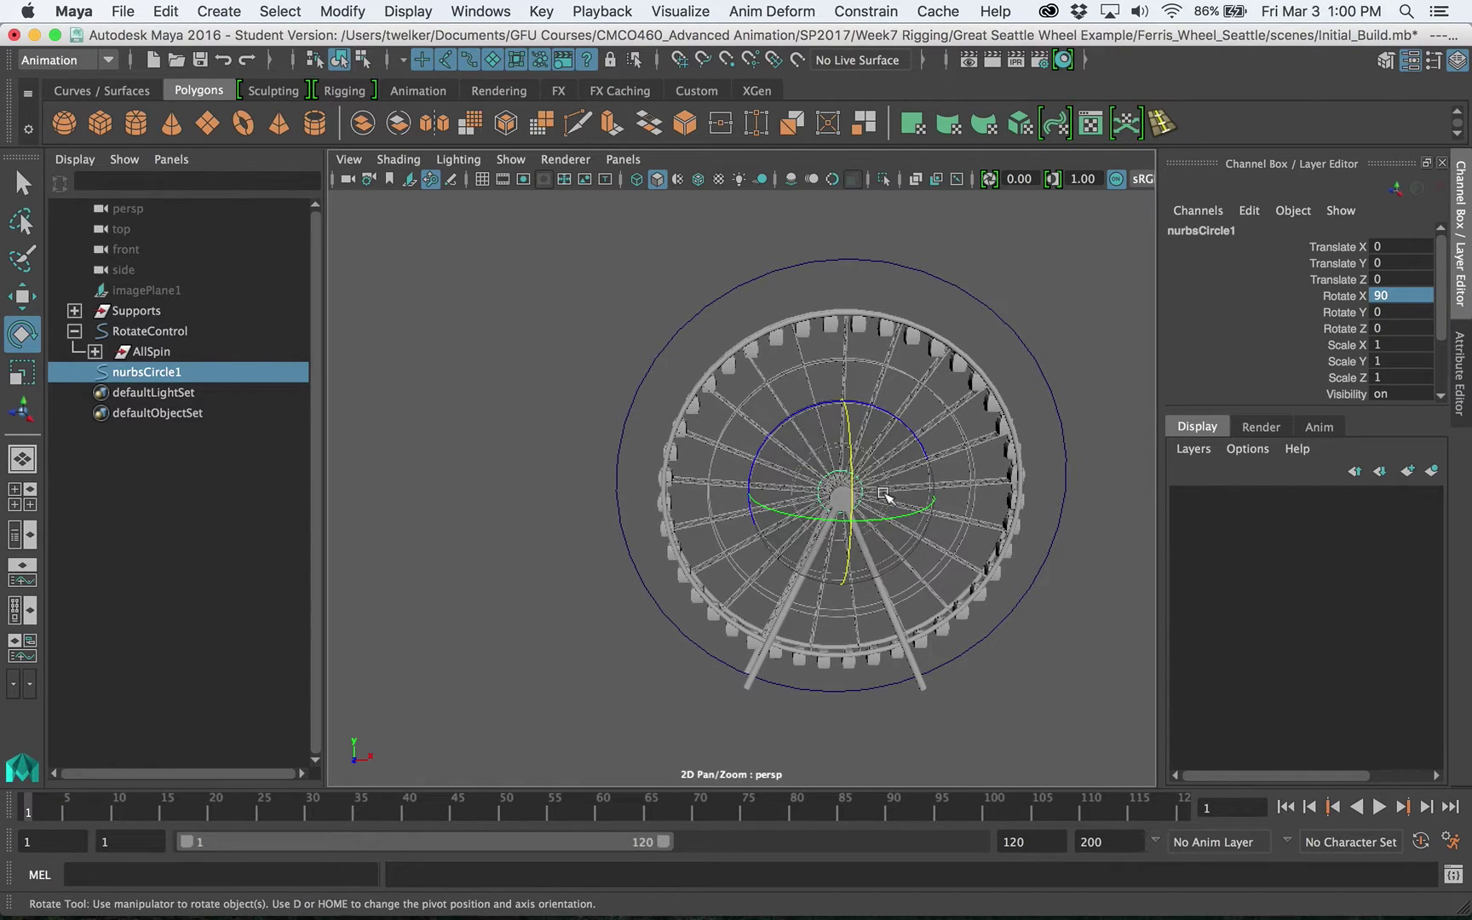
- Move the circle to Translate X -11.577 and select its top control vertices
key("w")
left_click_drag(932, 494, 680, 469)
middle_click_drag(685, 467, 858, 466, "alt")
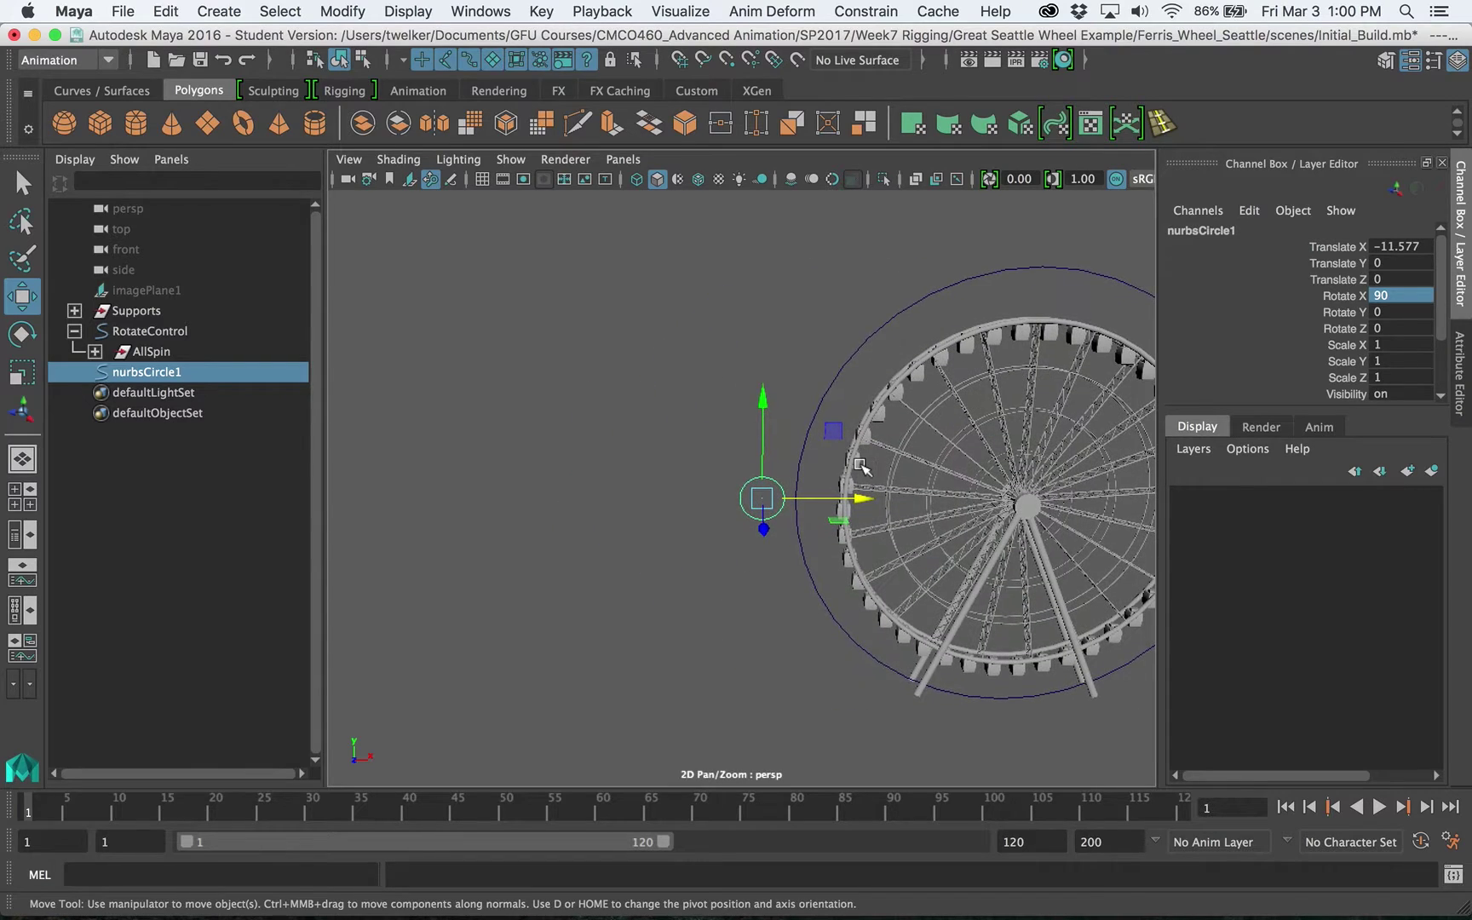
key("f")
right_click_drag(962, 379, 880, 368)
scroll(669, 321, "down", 2)
left_click_drag(542, 257, 927, 410)
- Flatten and raise the circle's top control vertices
key("r")
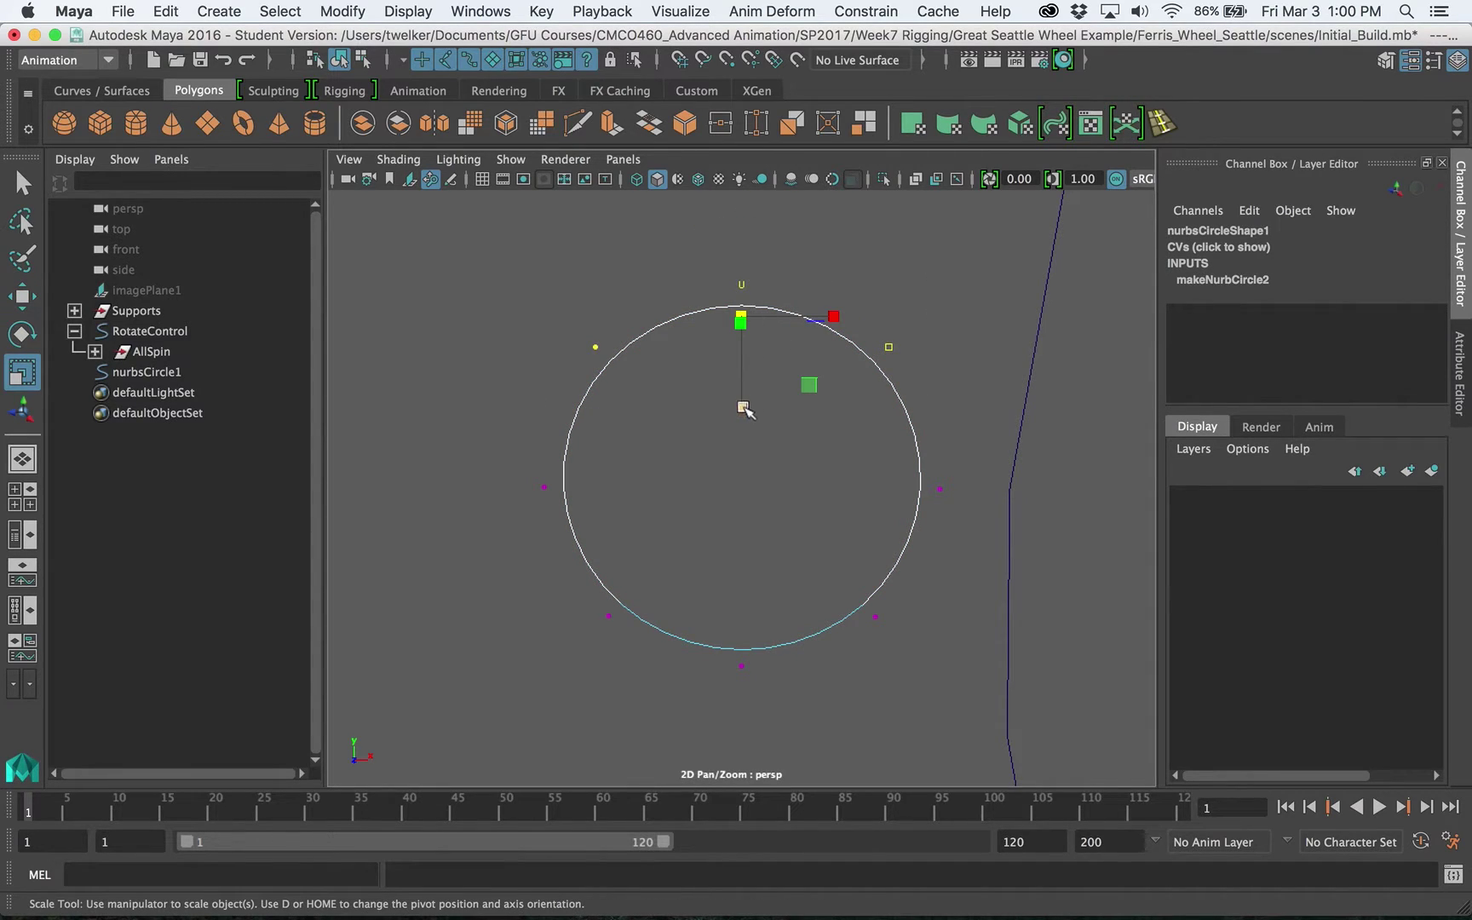
left_click_drag(742, 404, 725, 324)
key("w")
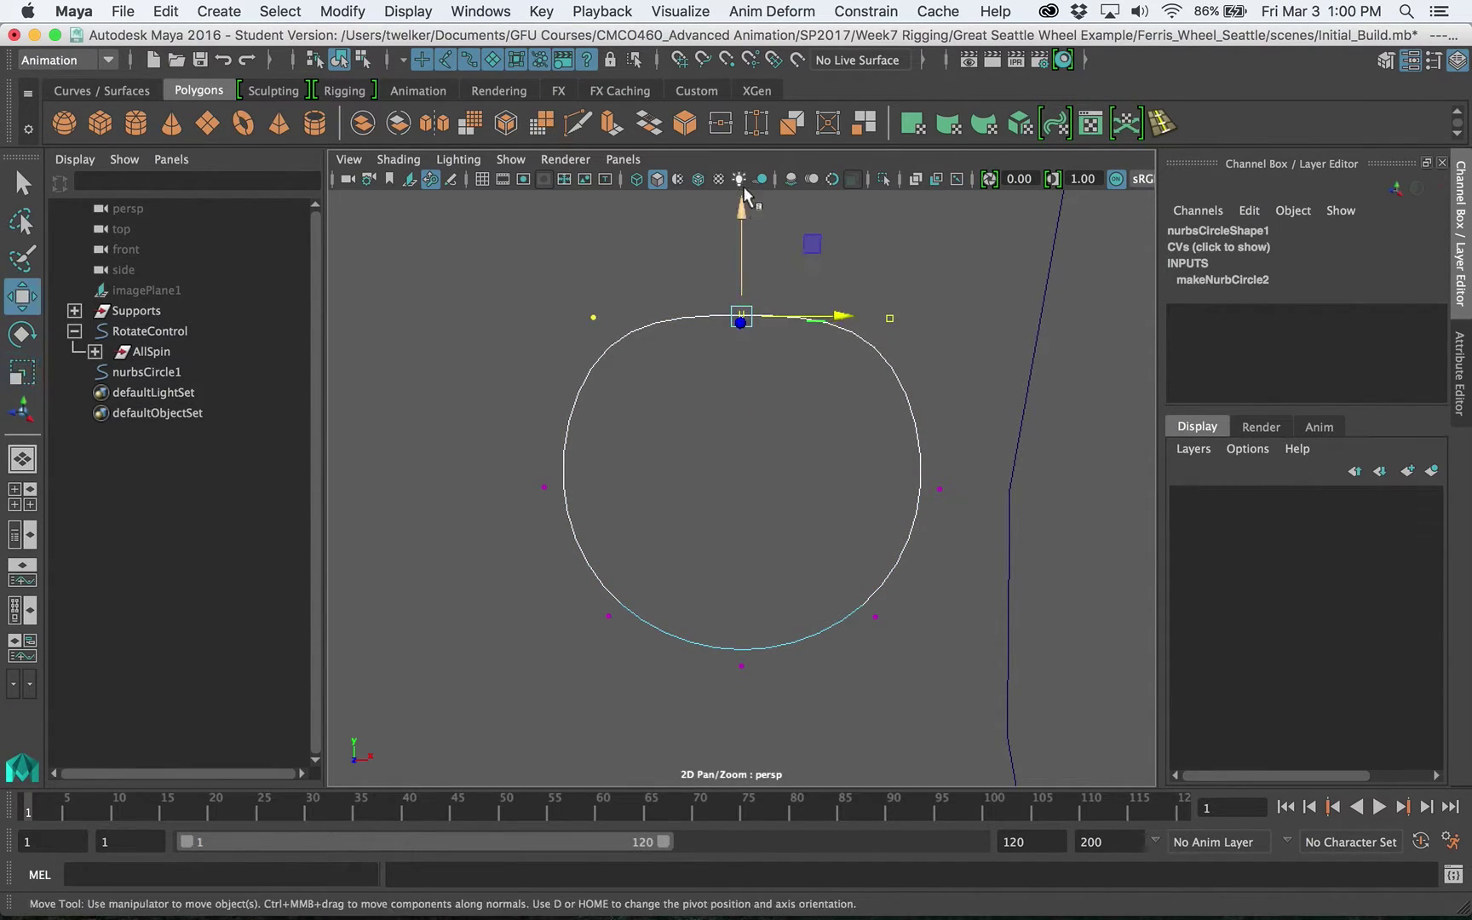
left_click_drag(743, 214, 744, 162)
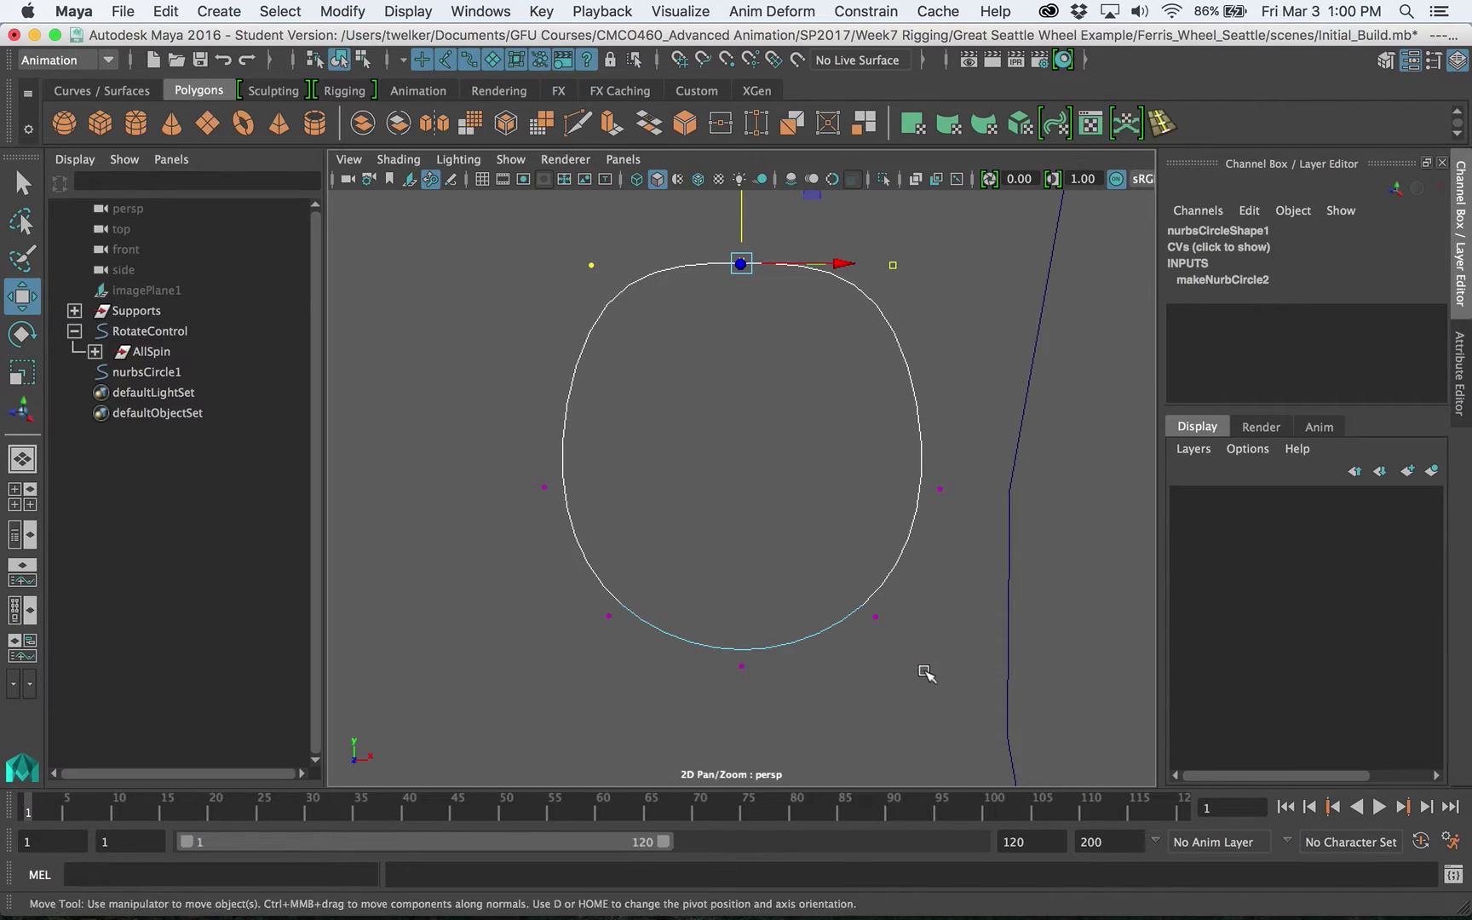
- Select the bottom three control vertices, then flatten, lower and widen them
left_click_drag(907, 702, 561, 554)
key("e")
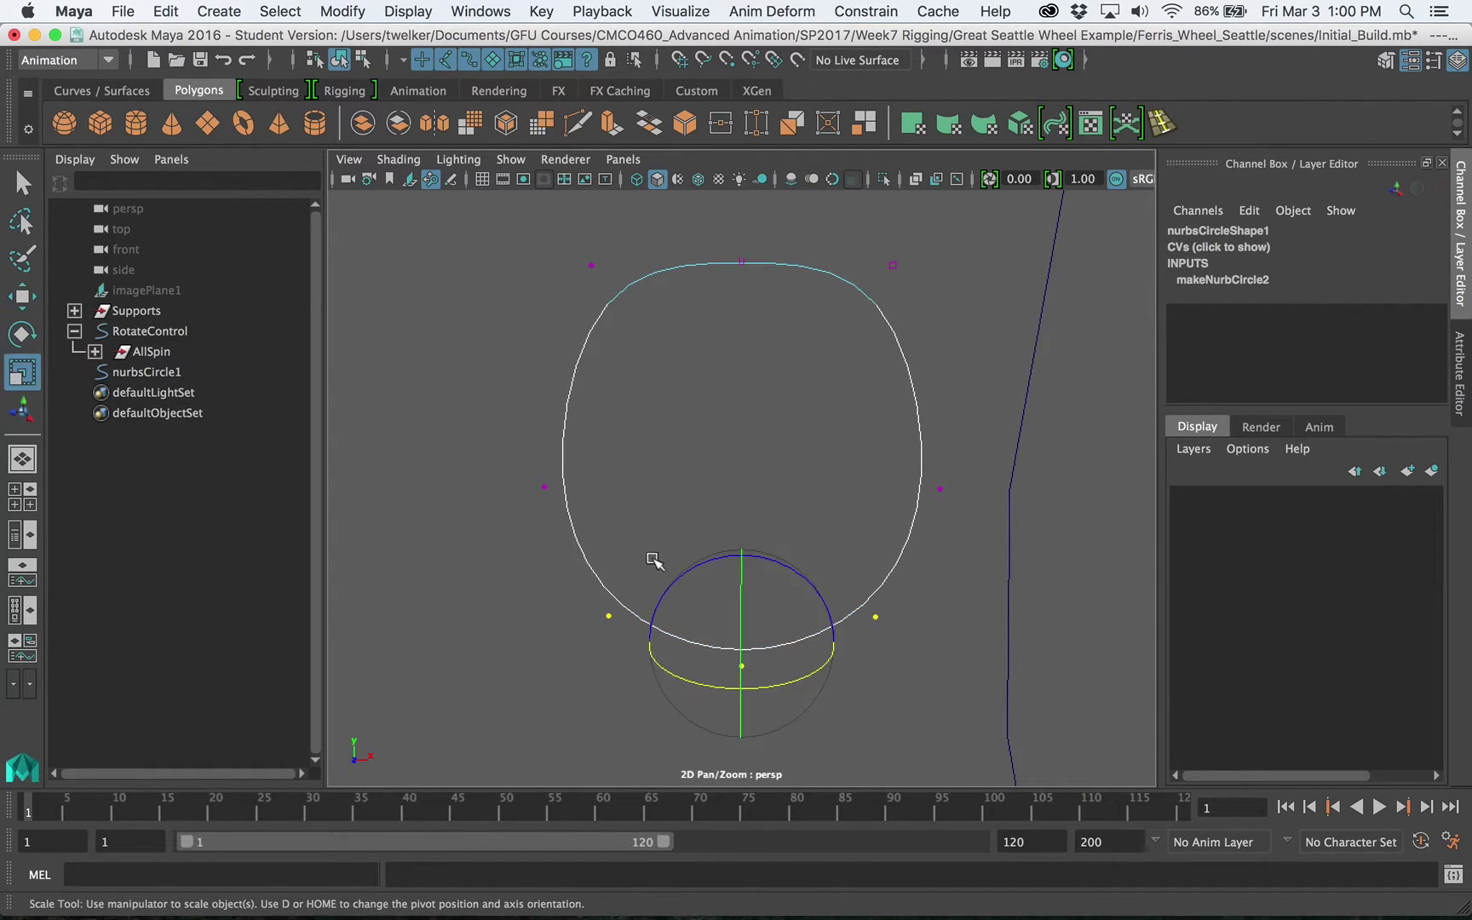
key("r")
left_click_drag(741, 722, 739, 665)
key("w")
left_click_drag(743, 545, 743, 593)
key("r")
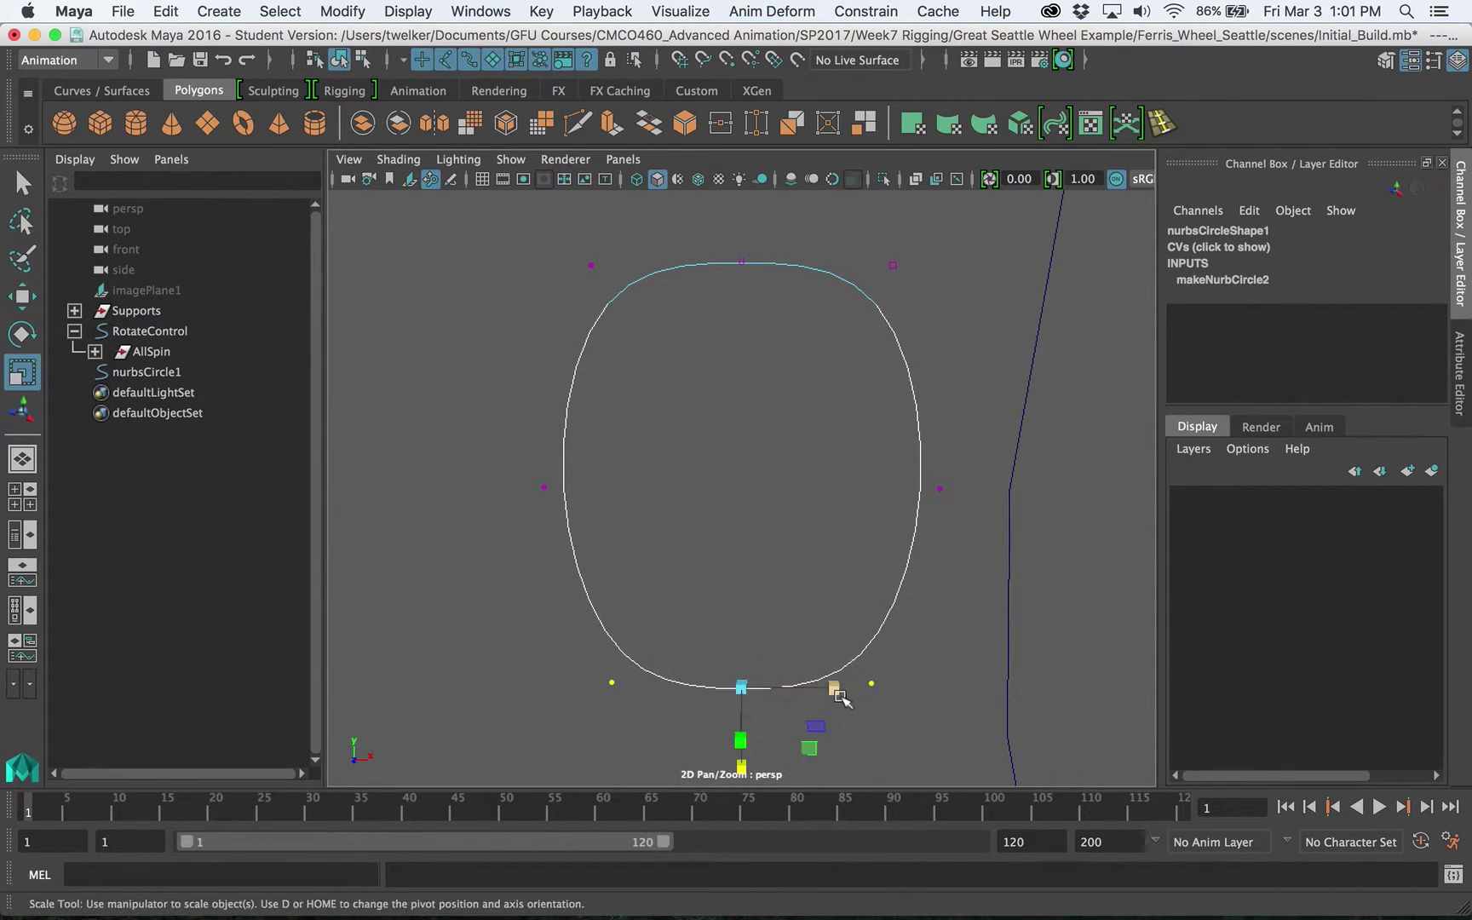
mouse_move(835, 690)
left_mouse_down()
mouse_move(852, 690)
mouse_move(839, 685)
left_mouse_up()
- Widen the top vertices, return to Object Mode and frame the rounded-rectangle control
left_click_drag(597, 228, 986, 378)
left_click_drag(833, 264, 846, 265)
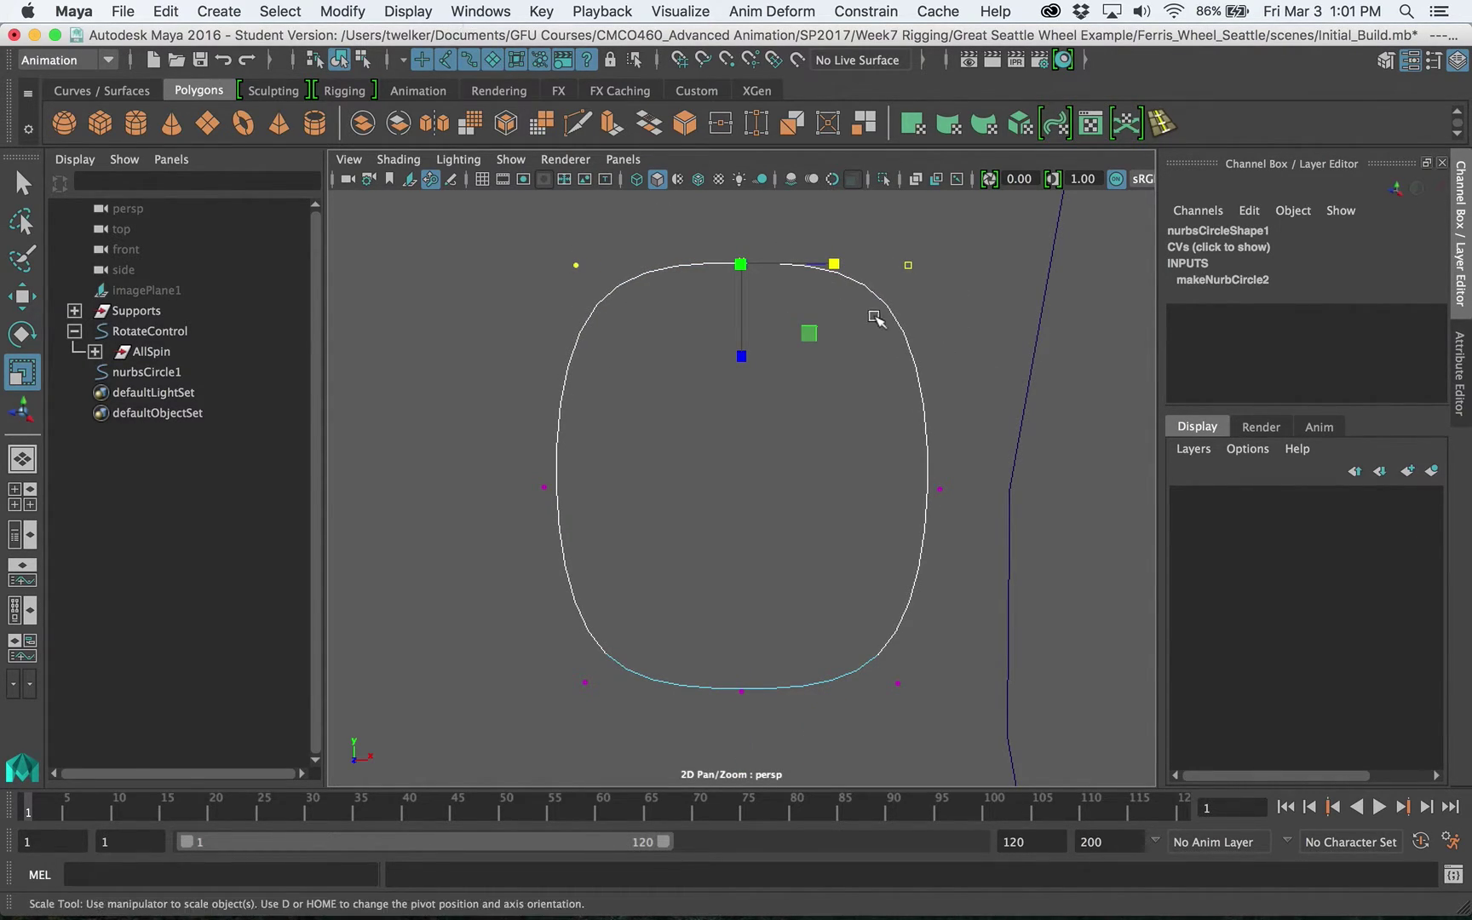
right_click_drag(889, 311, 969, 281)
left_click(906, 334)
key("f")
scroll(948, 373, "down", 5)
left_click_drag(941, 379, 766, 443, "alt")
left_click(698, 464)
scroll(698, 464, "up", 3)
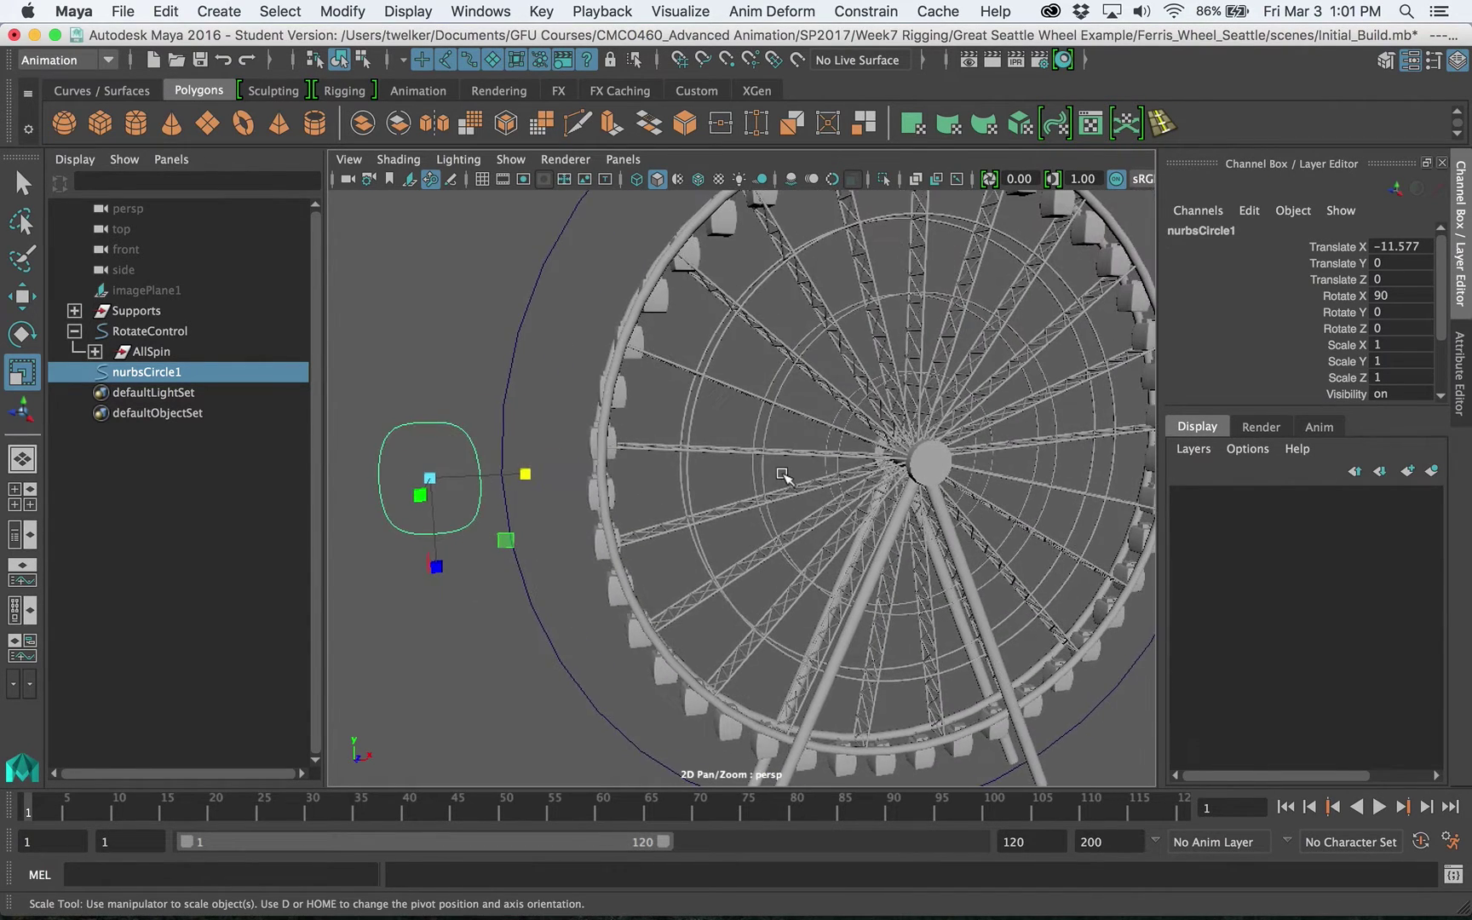
scroll(789, 470, "down", 3)
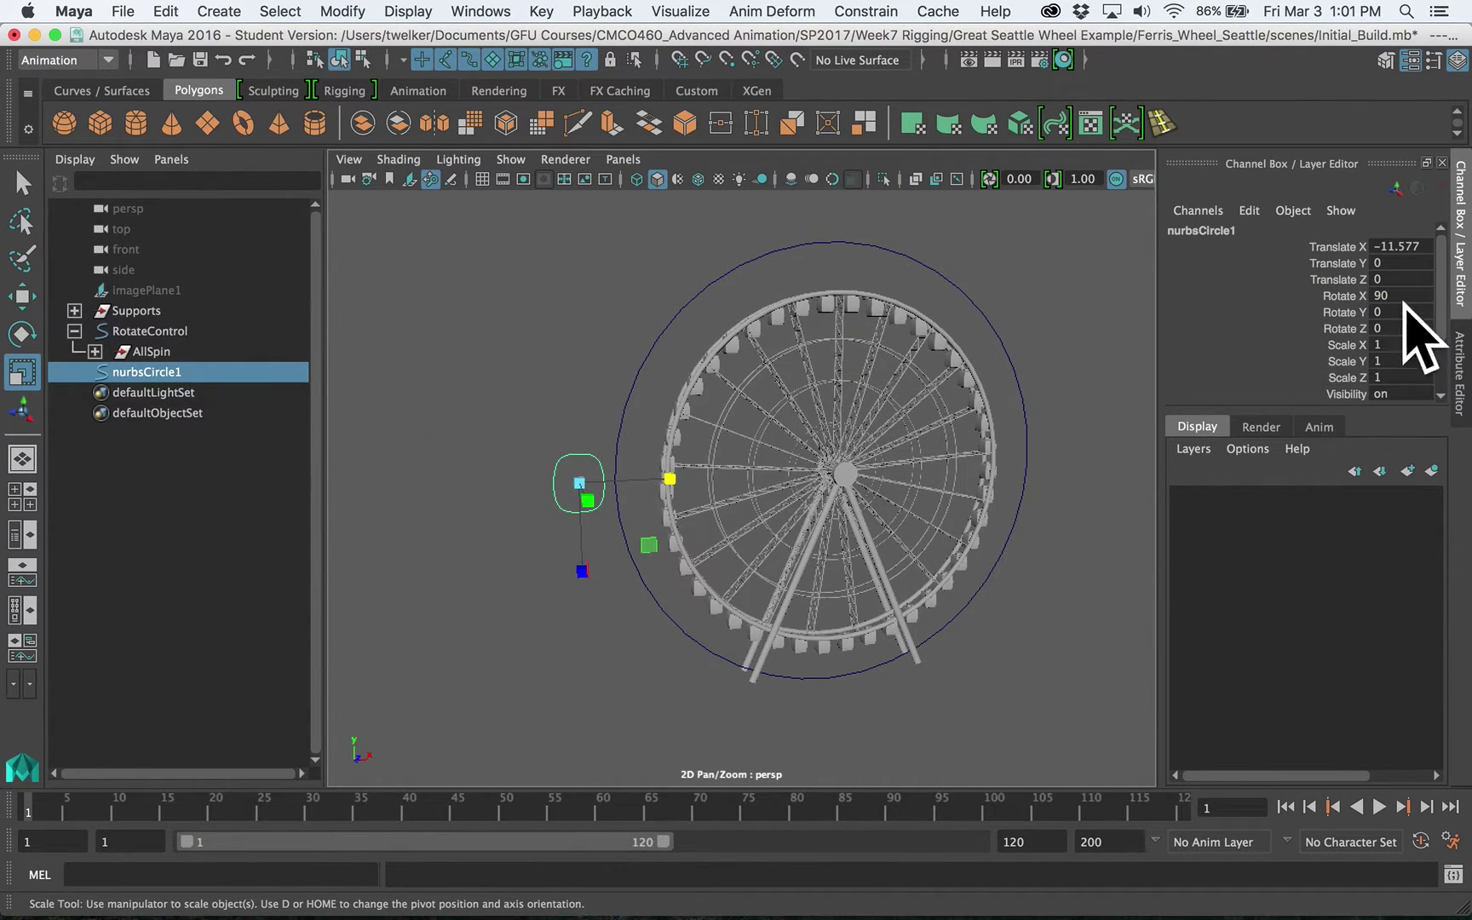
- Freeze the cart-control circle's transforms and begin renaming it RotateCartControl
left_click(346, 11)
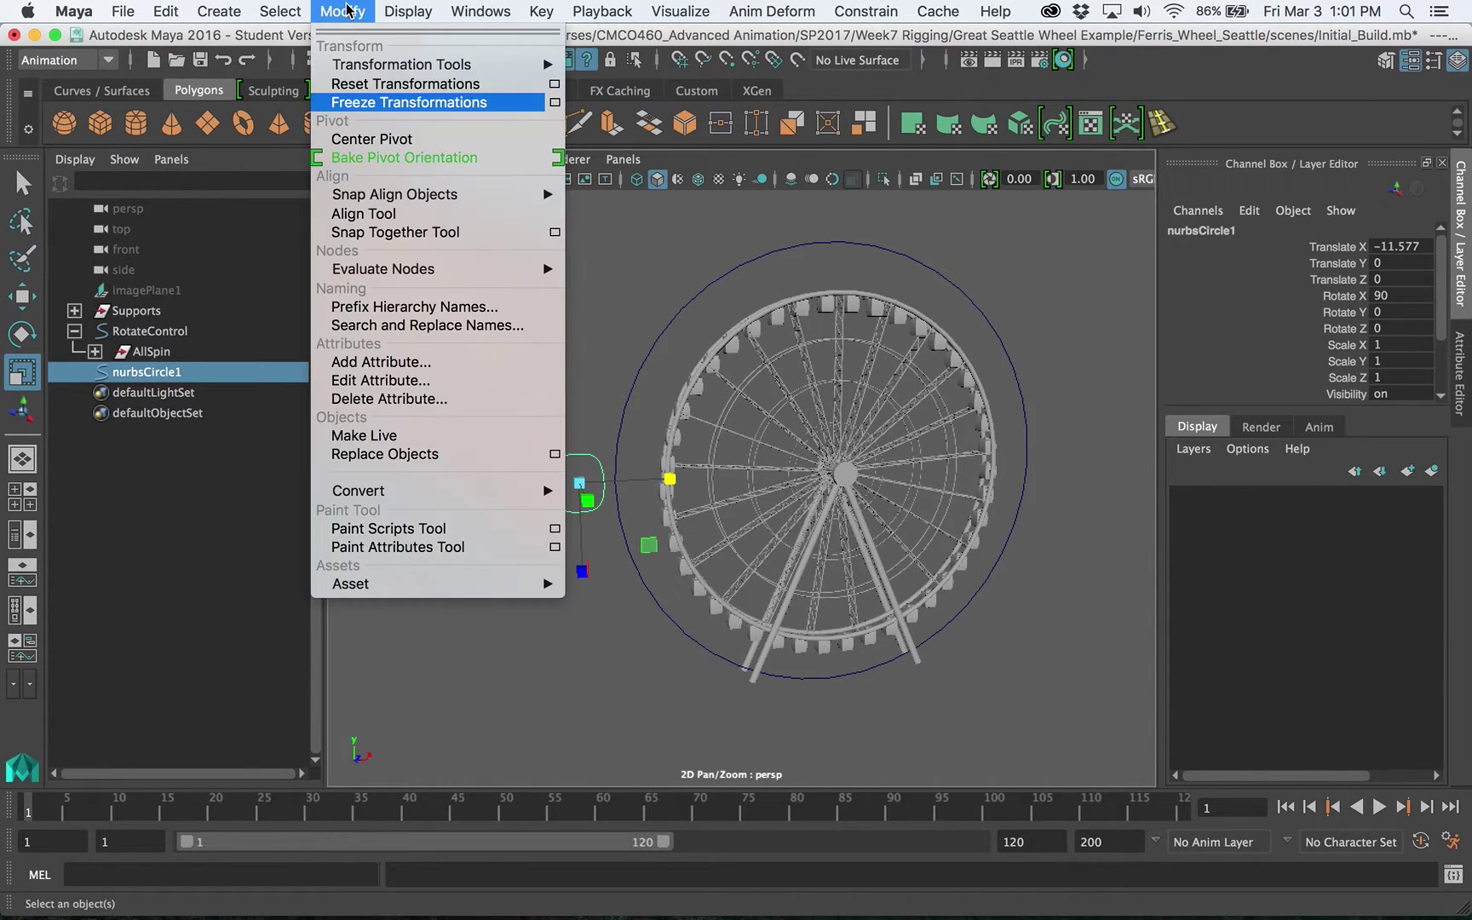
left_click(414, 103)
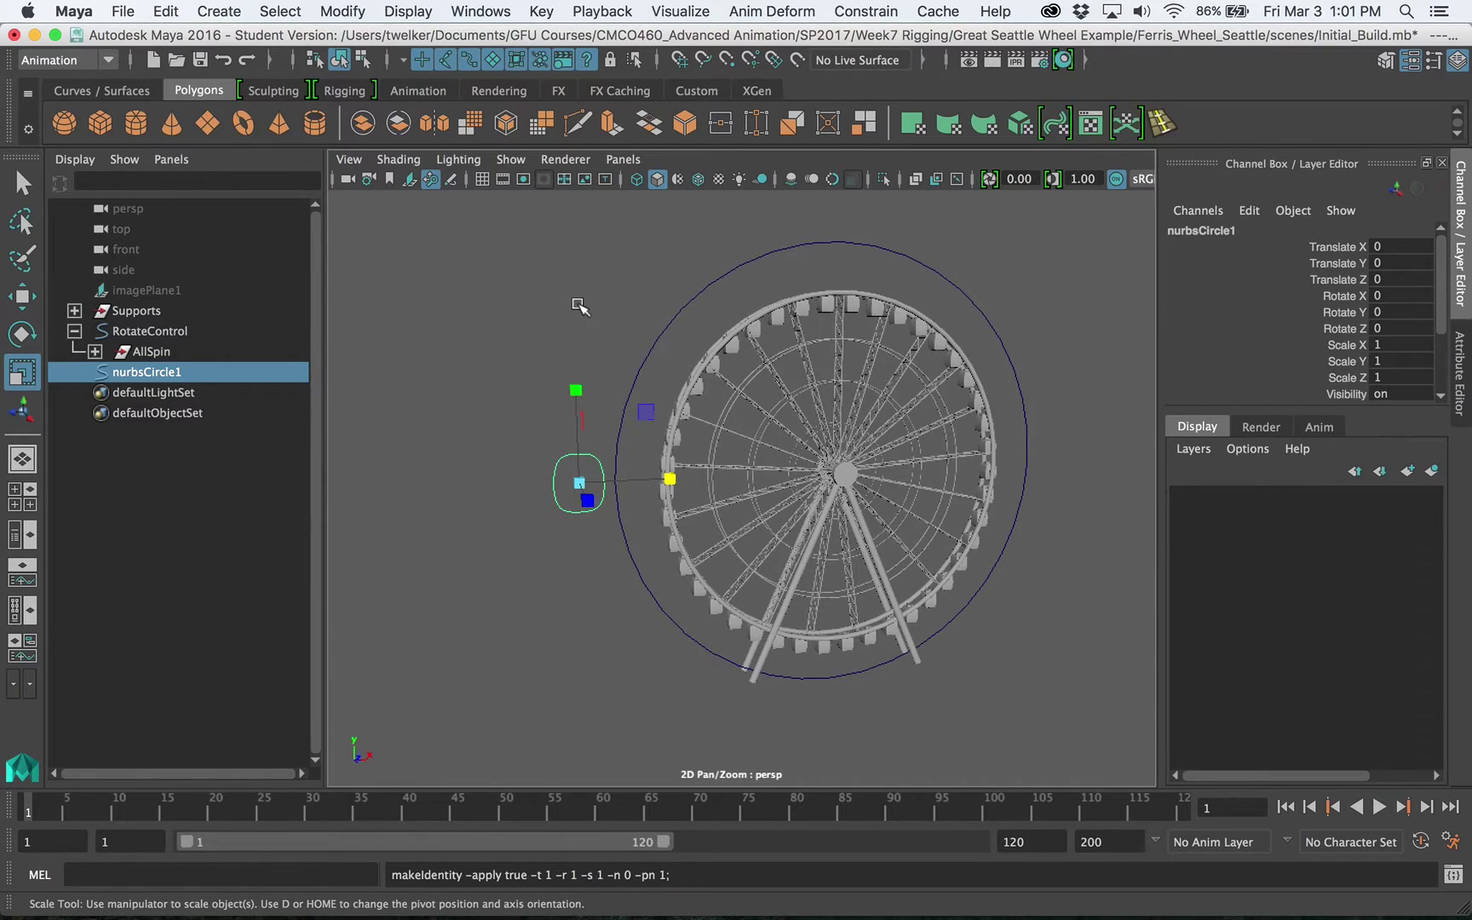
left_click(1194, 230)
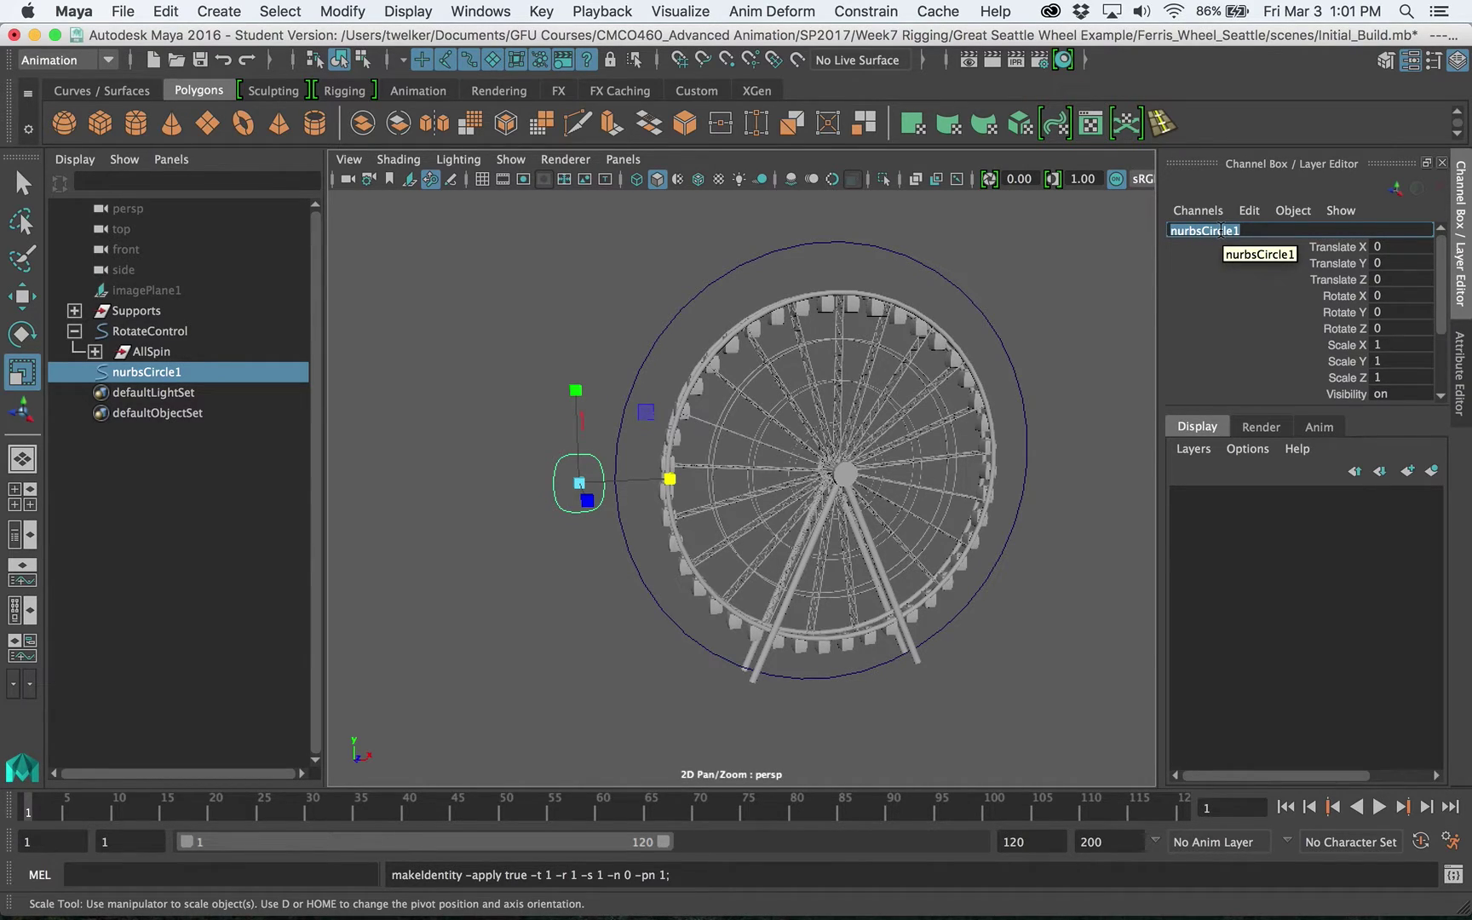
type("RotateCartControl")
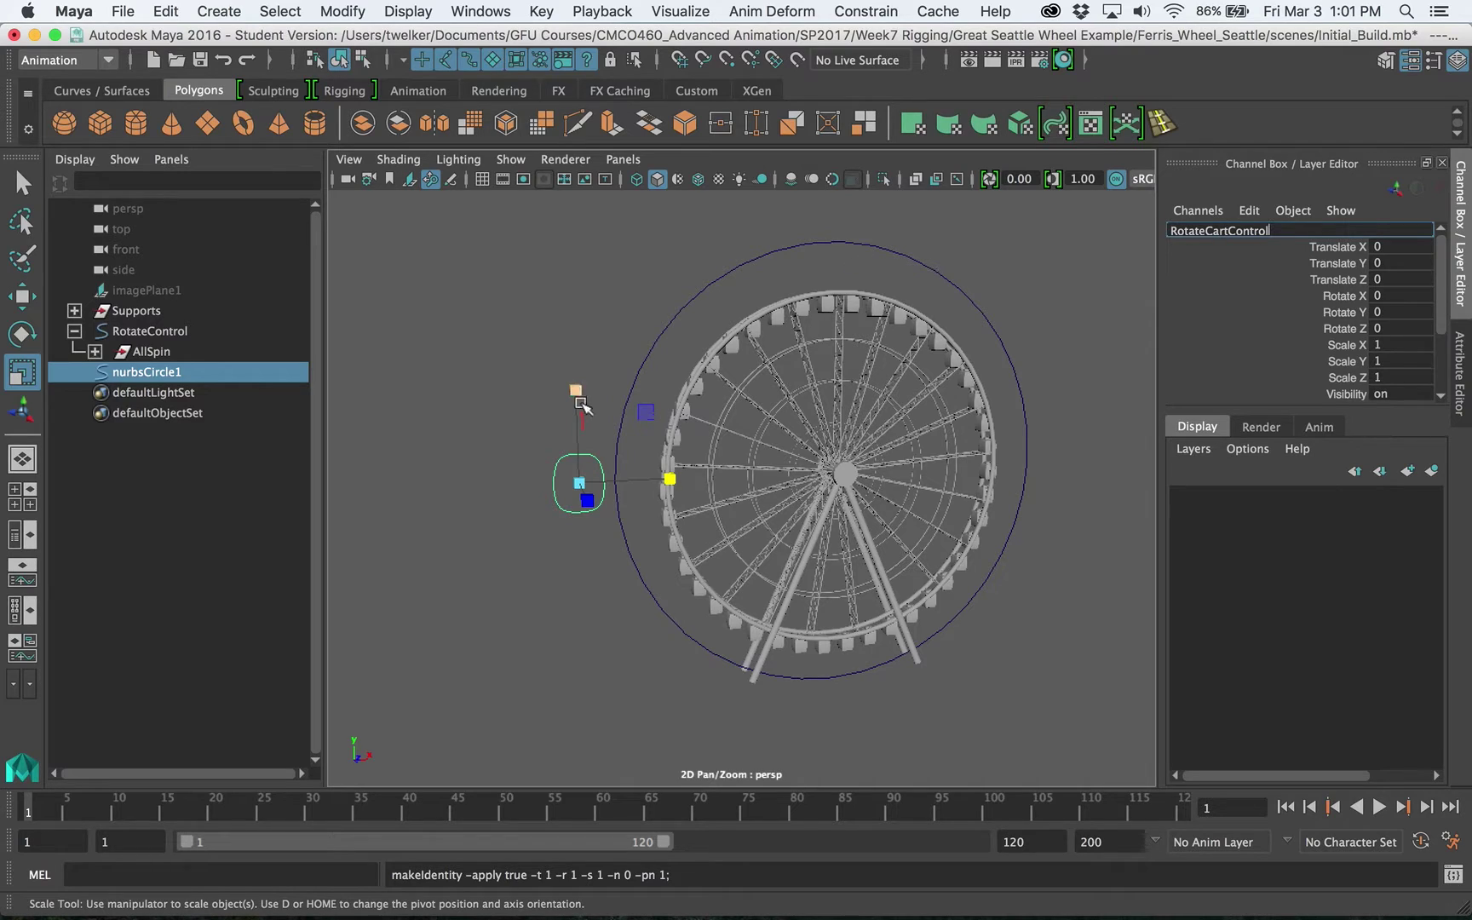
- Confirm the name RotateCartControl for the cart control circle and orbit the wheel into view
left_click(525, 421)
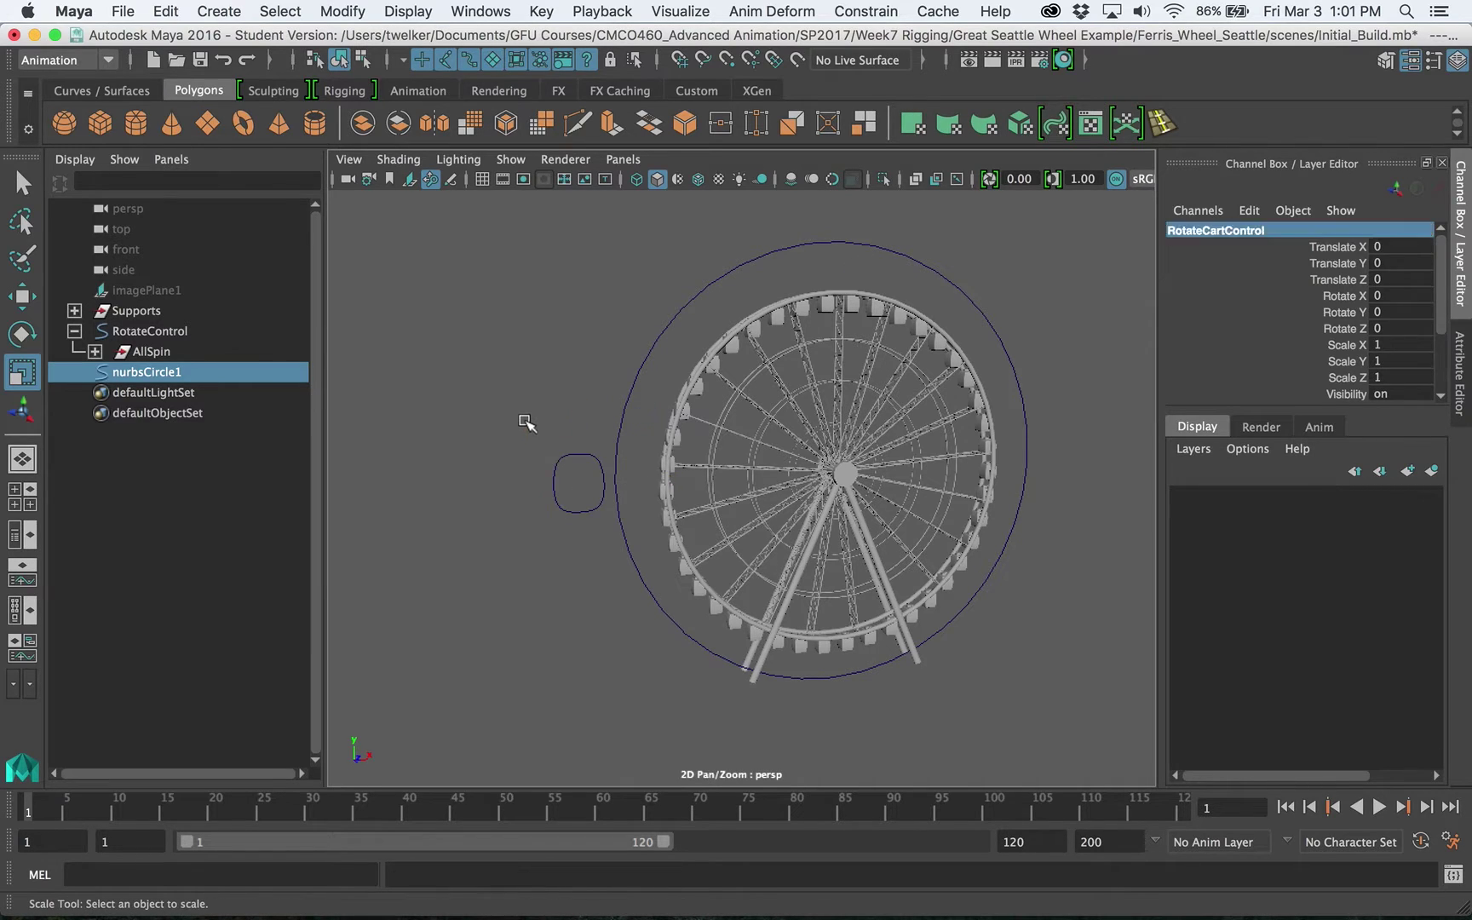
left_click(560, 467)
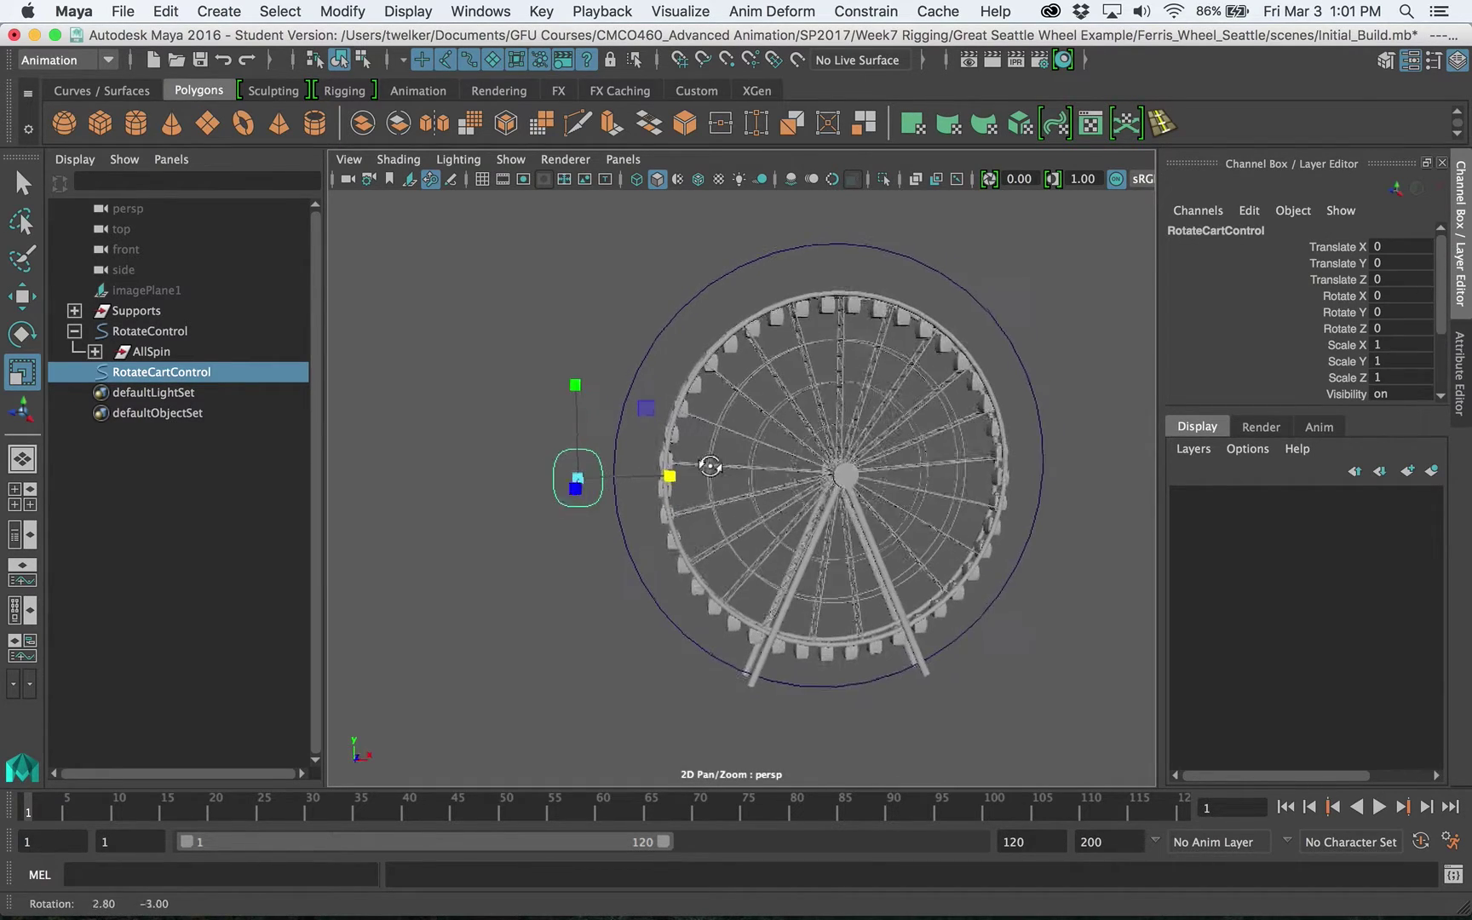
scroll(700, 470, "up", 3)
scroll(712, 452, "down", 3)
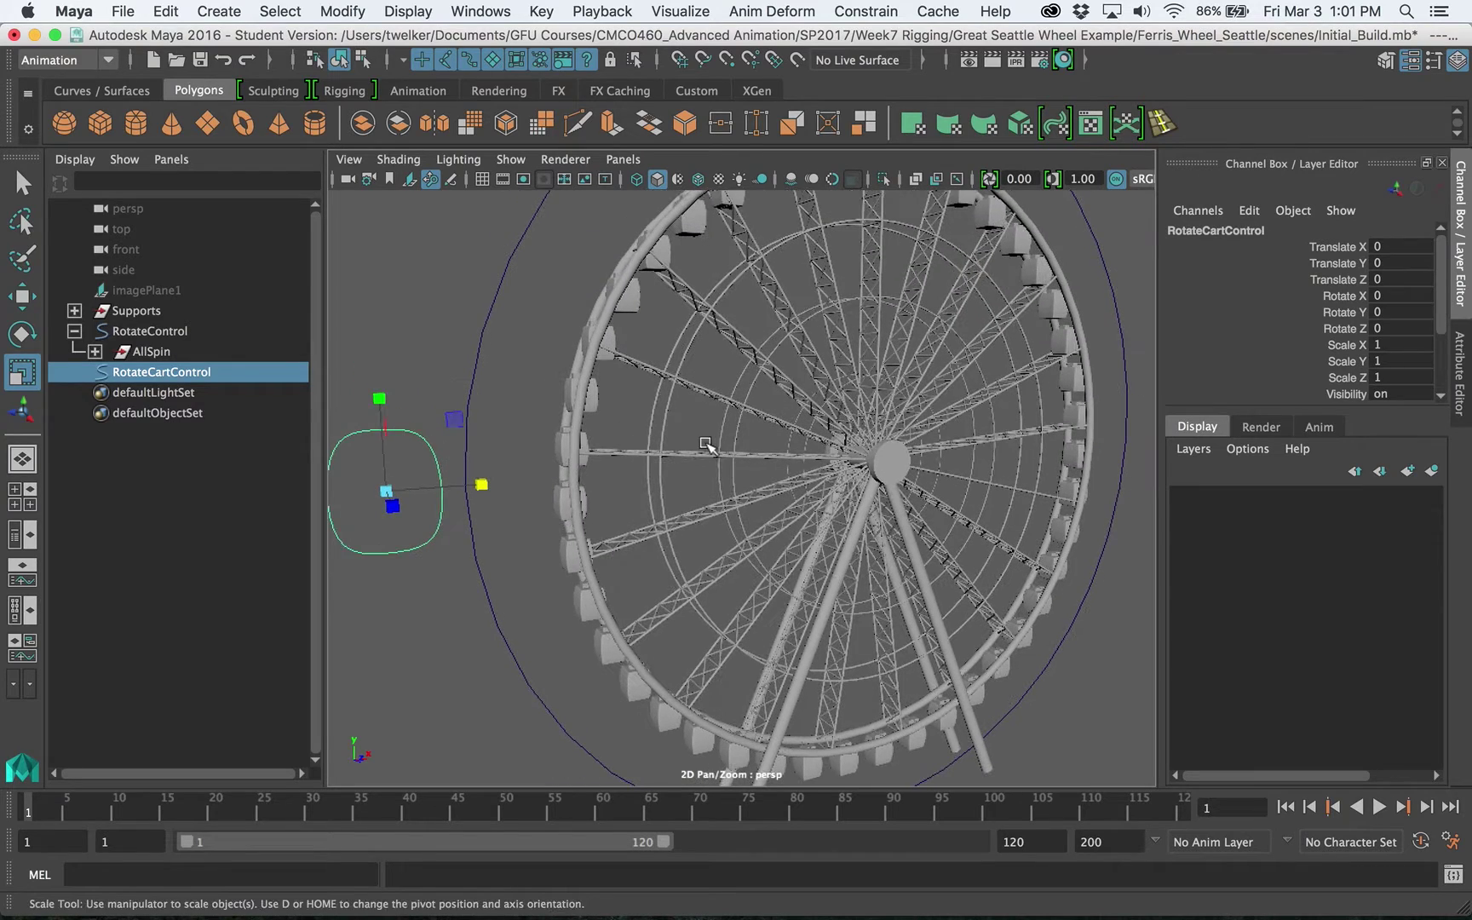
left_click_drag(533, 437, 638, 420, "alt")
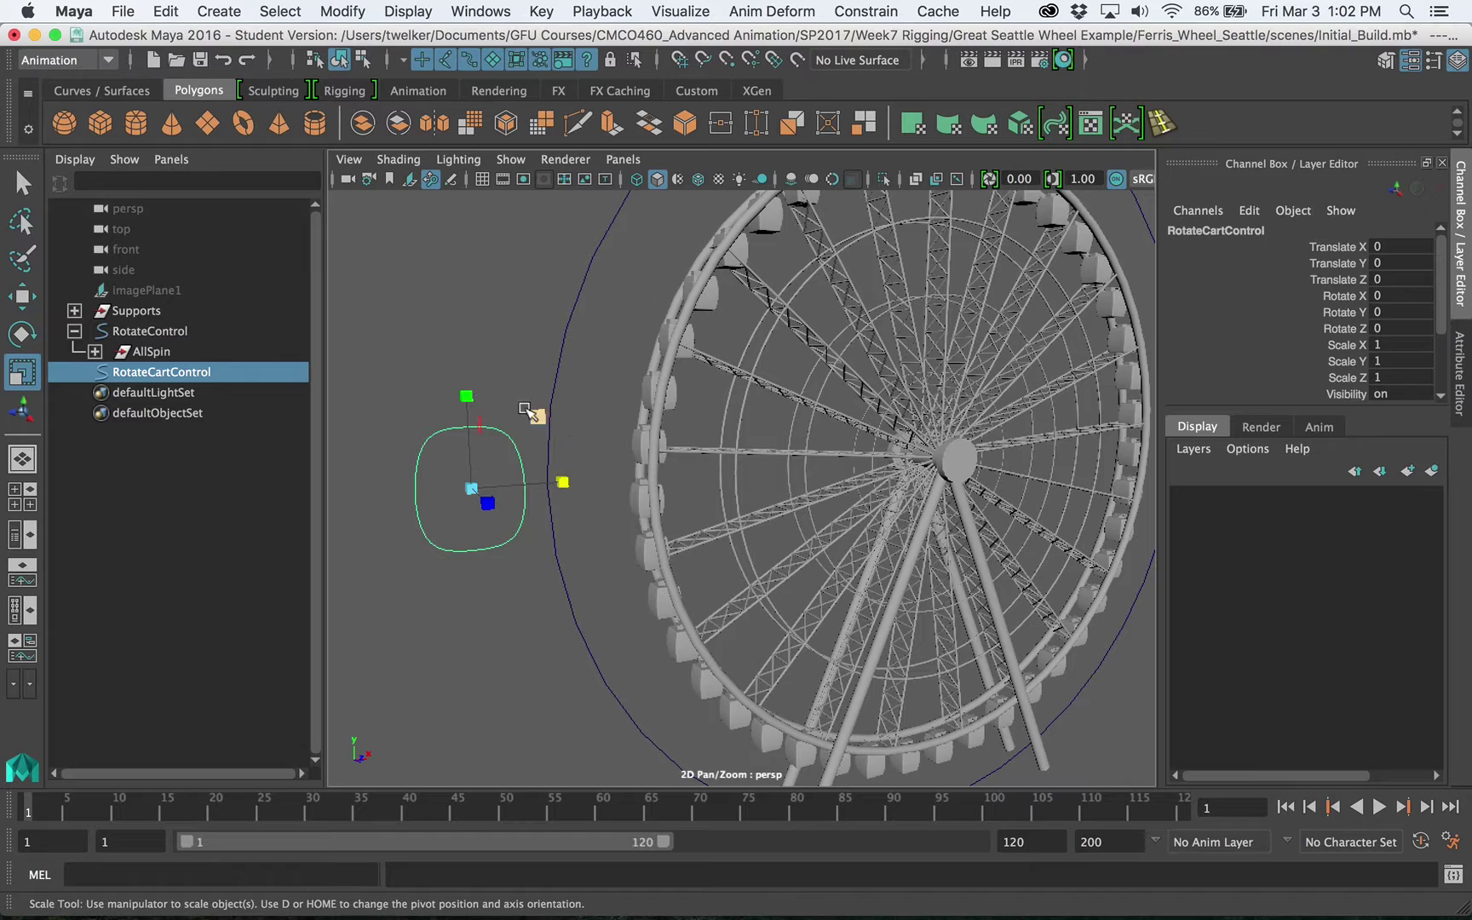
- Pick several carts around the wheel rim to see which groups they belong to
left_click(708, 293)
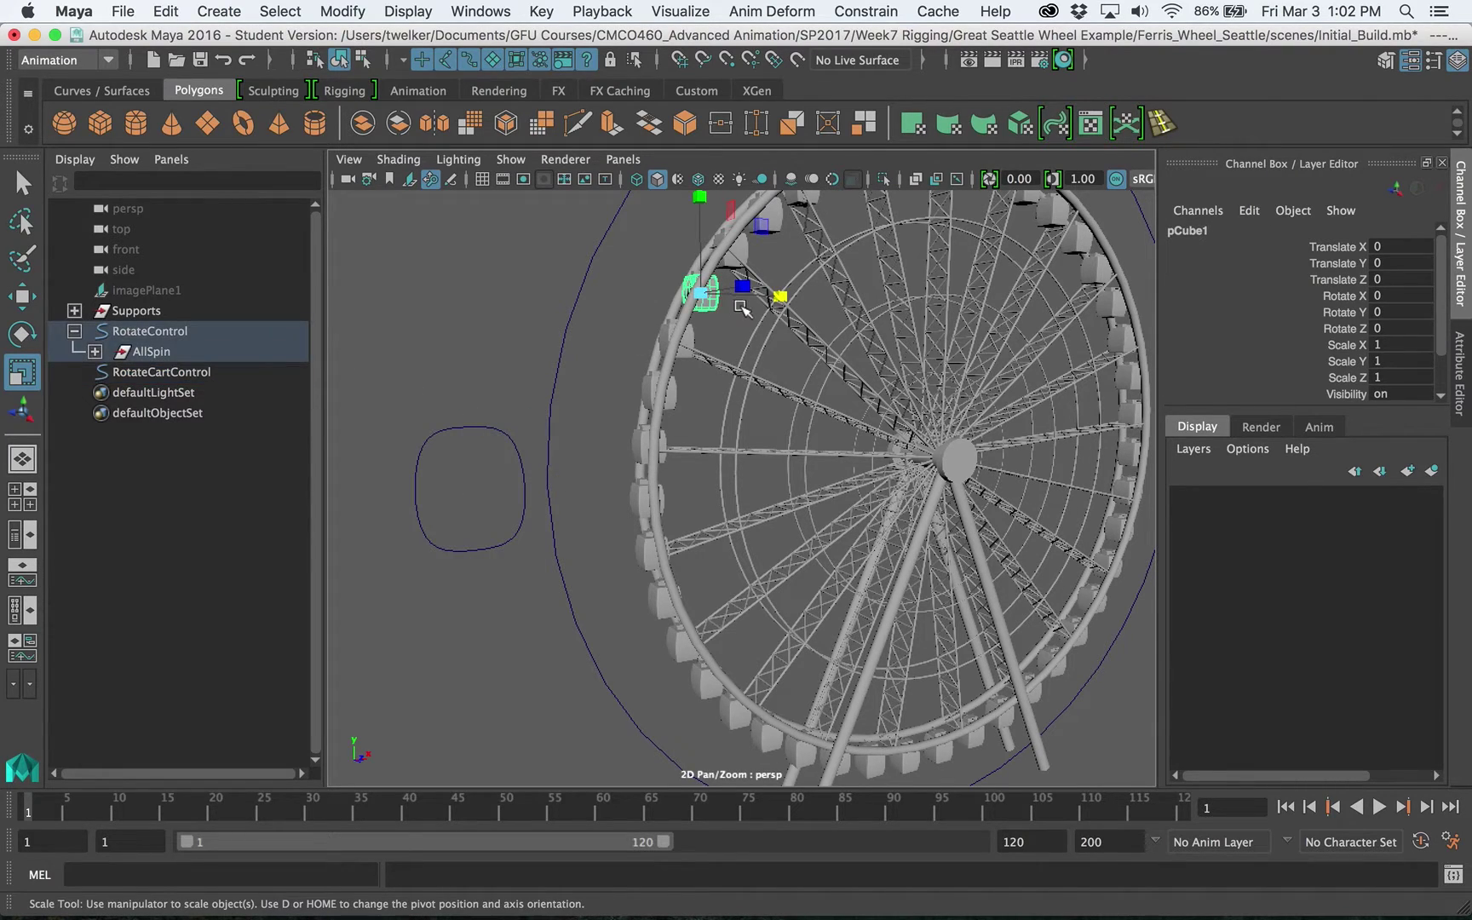
left_click(743, 260)
left_click(692, 354)
left_click(673, 394)
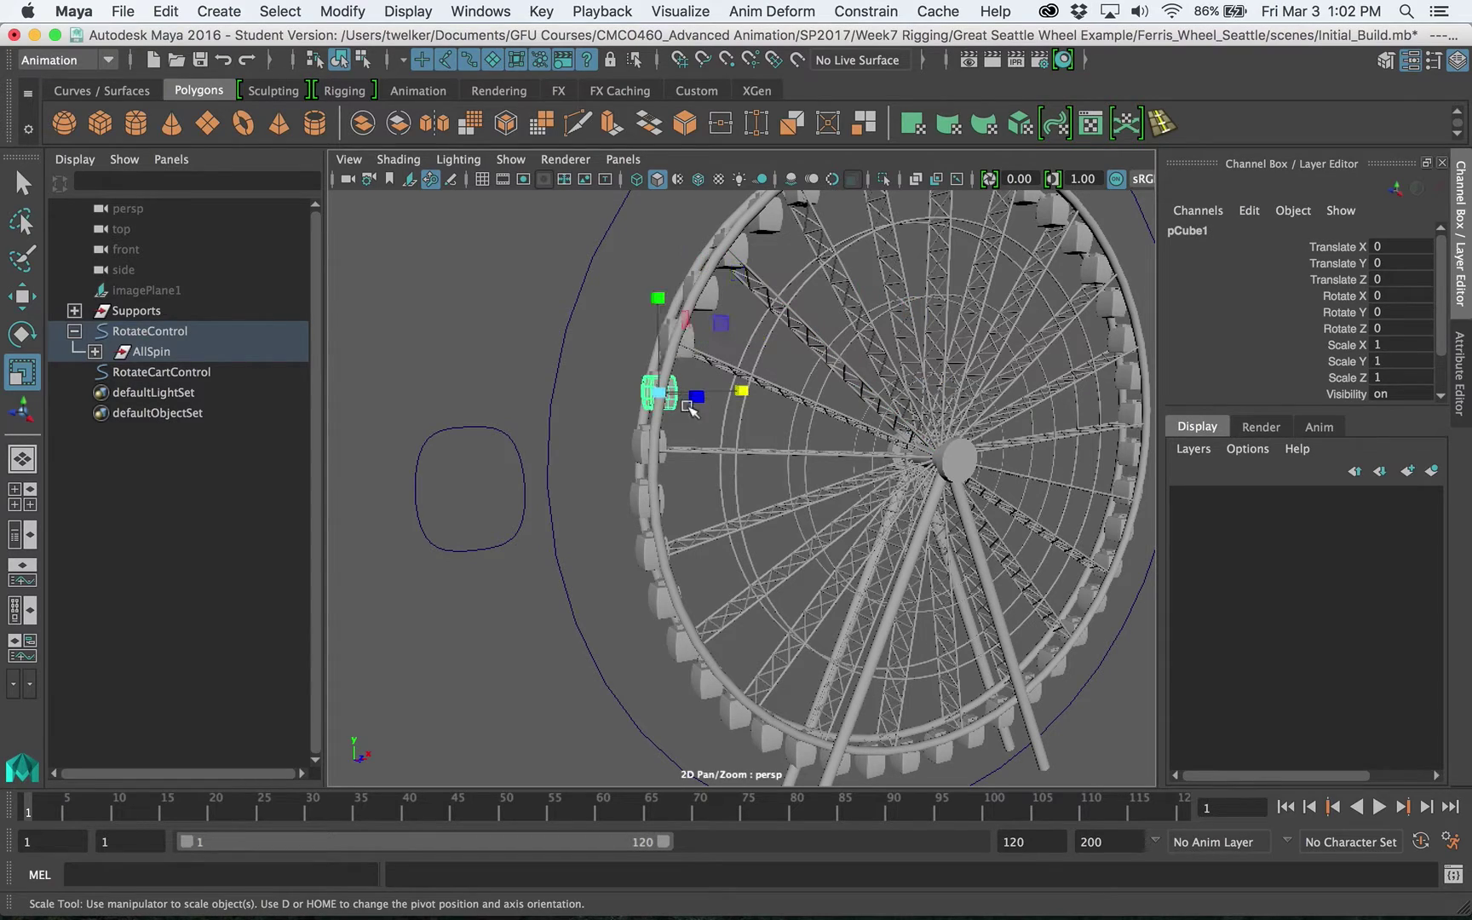
- Expand AllSpin and All_Carts, then select the cart groups from CartGeoGRP41 down to CartGeoGRP7
left_click(94, 351)
left_click(115, 371)
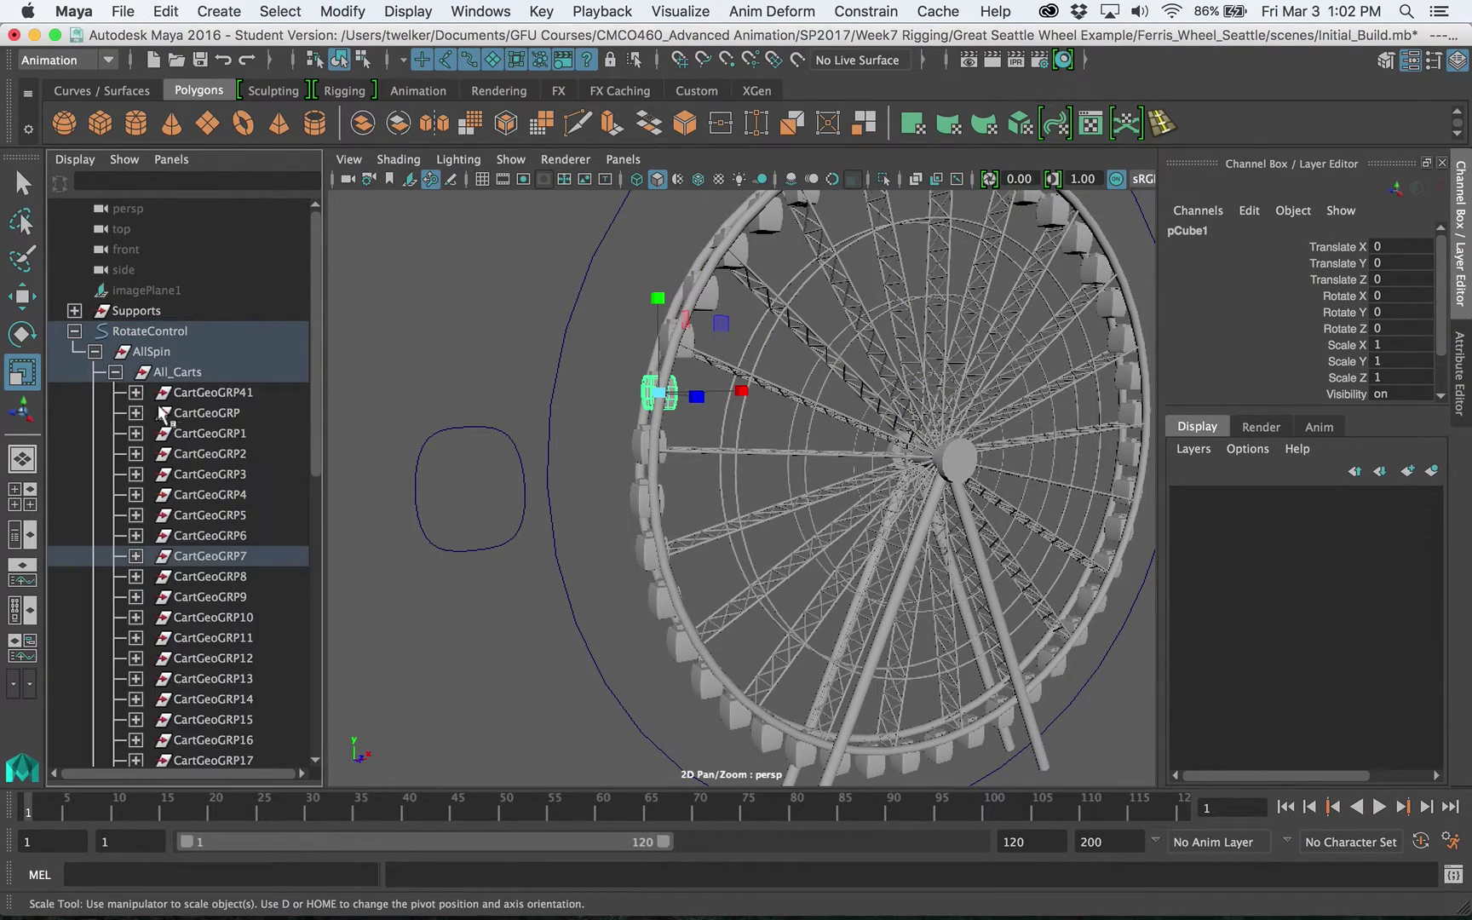
left_click(200, 393)
left_click(208, 416)
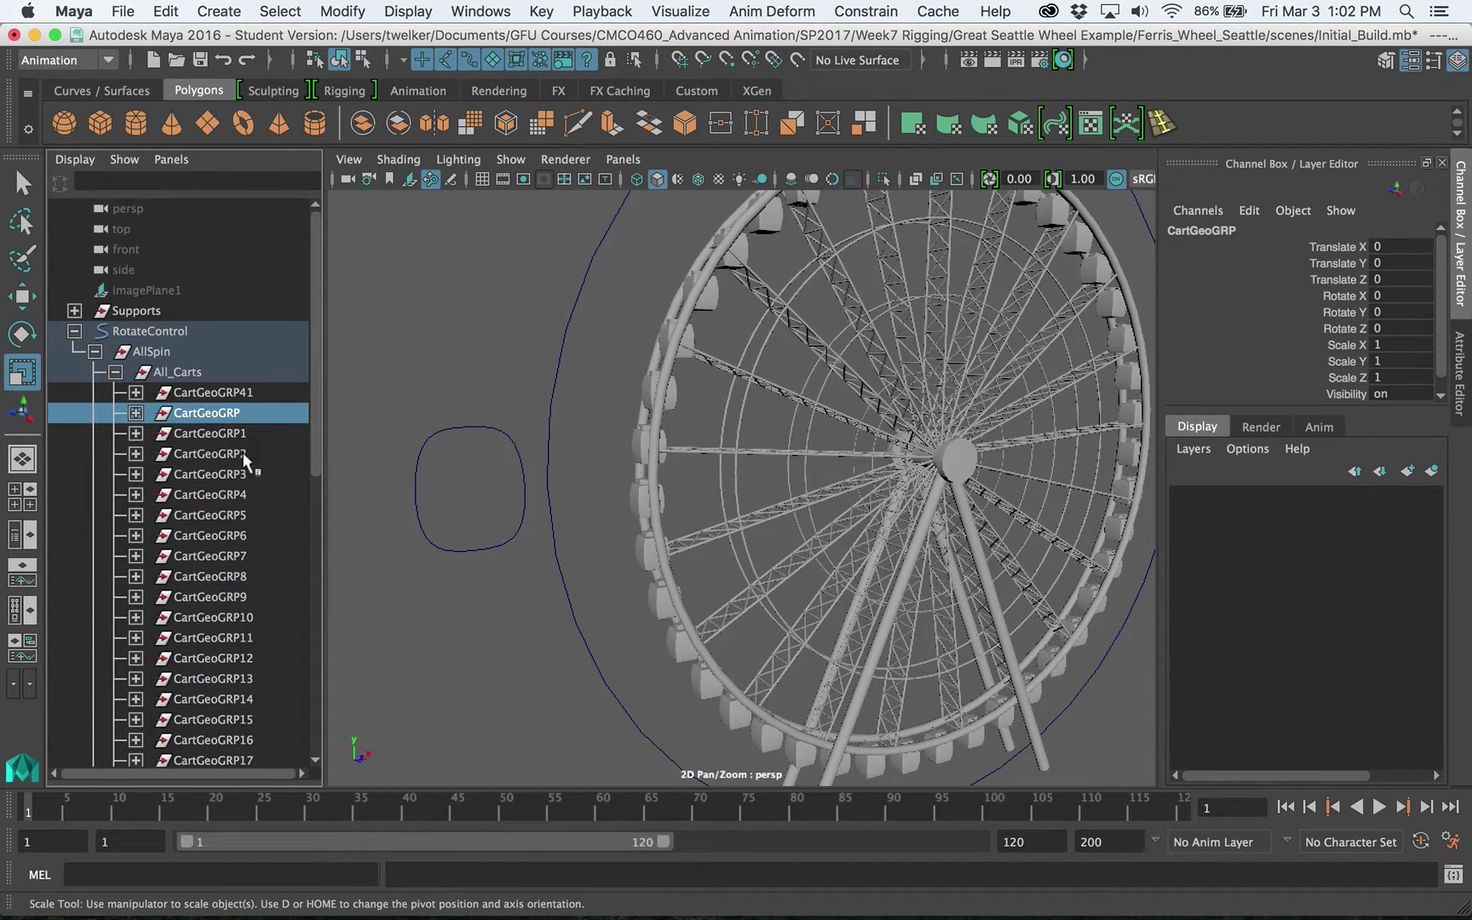
left_click(438, 439)
left_click_drag(542, 465, 651, 463, "alt")
left_click(213, 392)
left_click(213, 555, "shift")
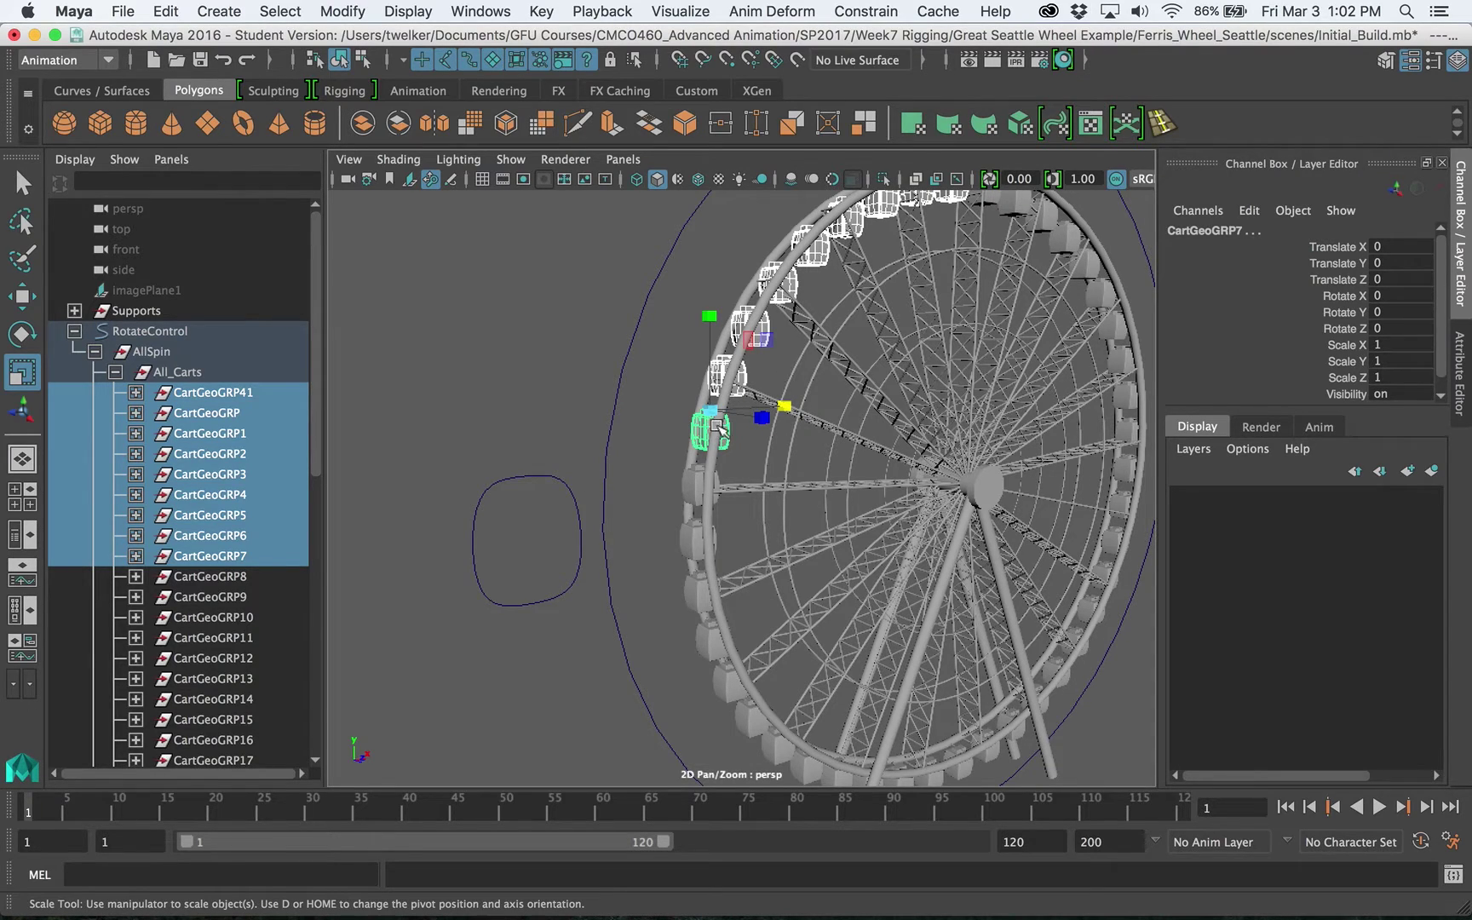
- Clear the cart group selection and orbit the view to face the whole wheel
scroll(905, 541, "down", 5)
left_click_drag(880, 578, 596, 477, "alt")
scroll(565, 486, "down", 3)
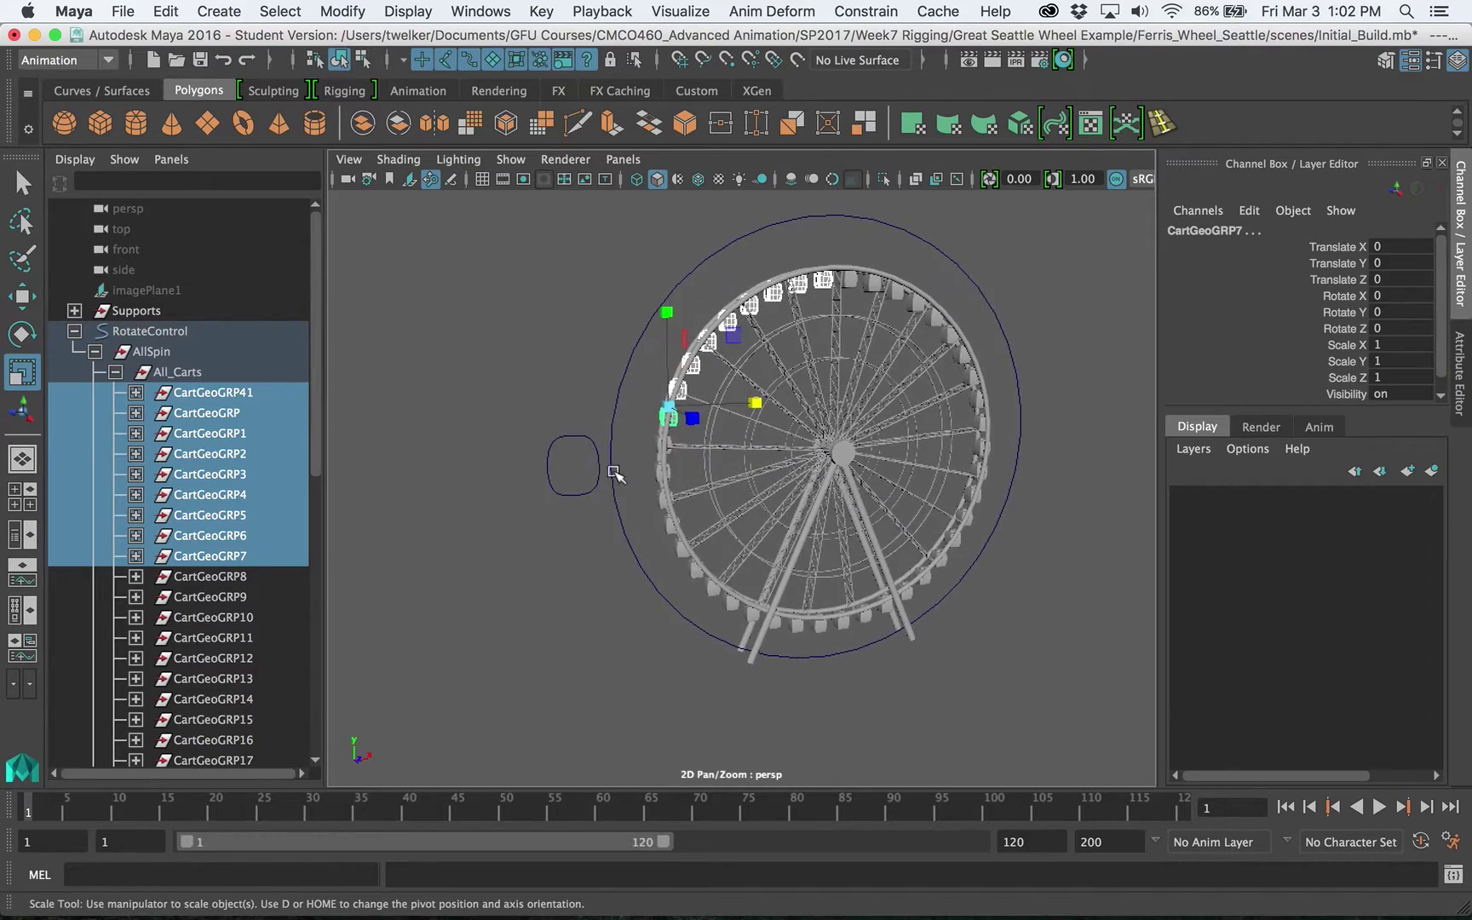
scroll(568, 430, "up", 6)
left_click(586, 431)
left_click_drag(587, 430, 683, 450, "alt")
scroll(667, 499, "down", 3)
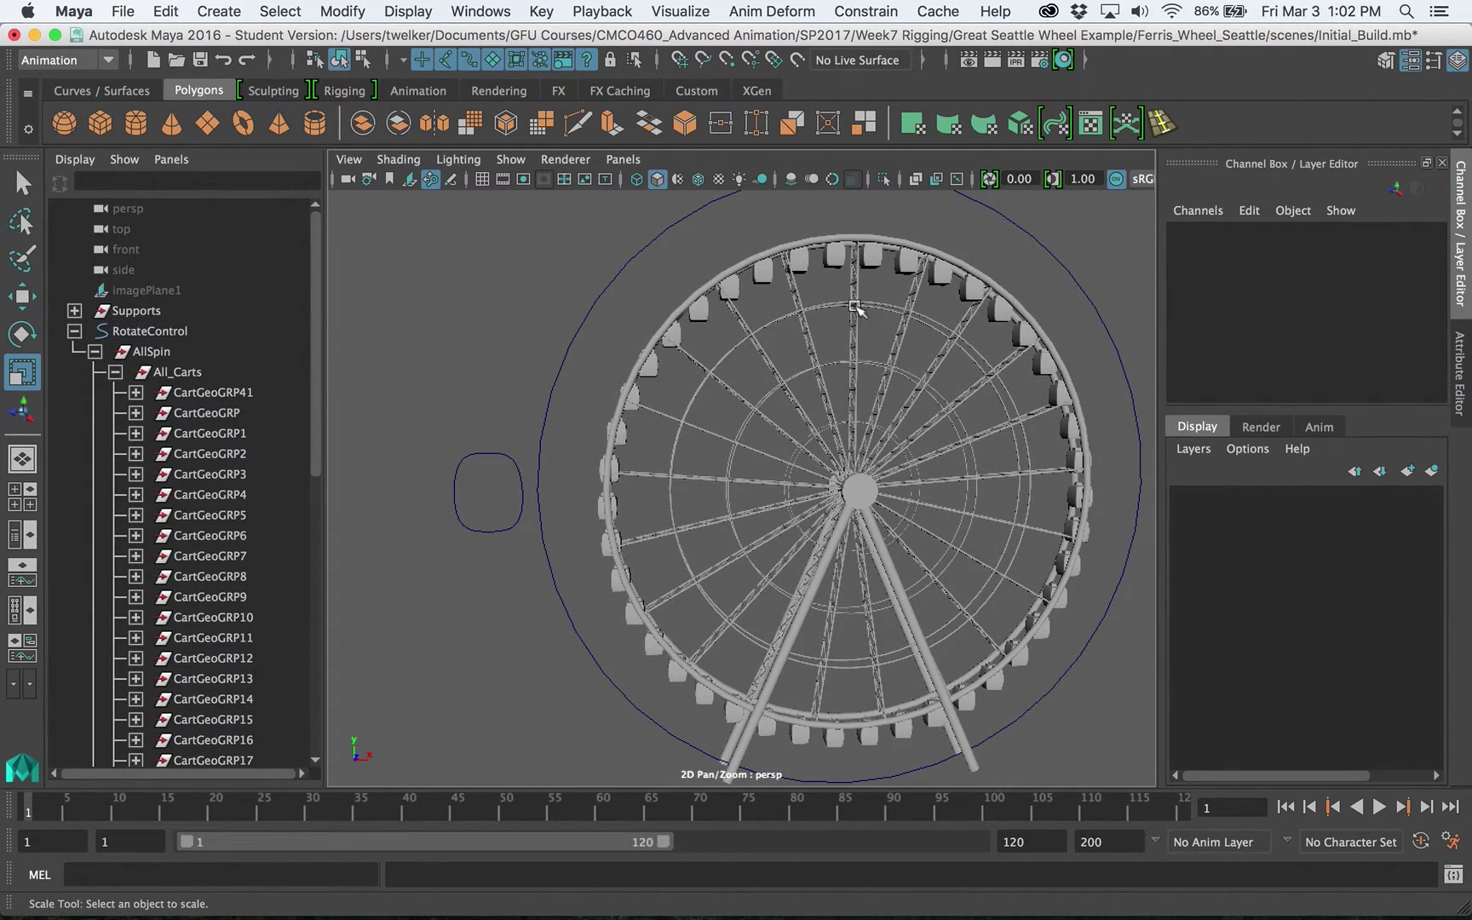
left_click_drag(700, 339, 806, 302, "alt")
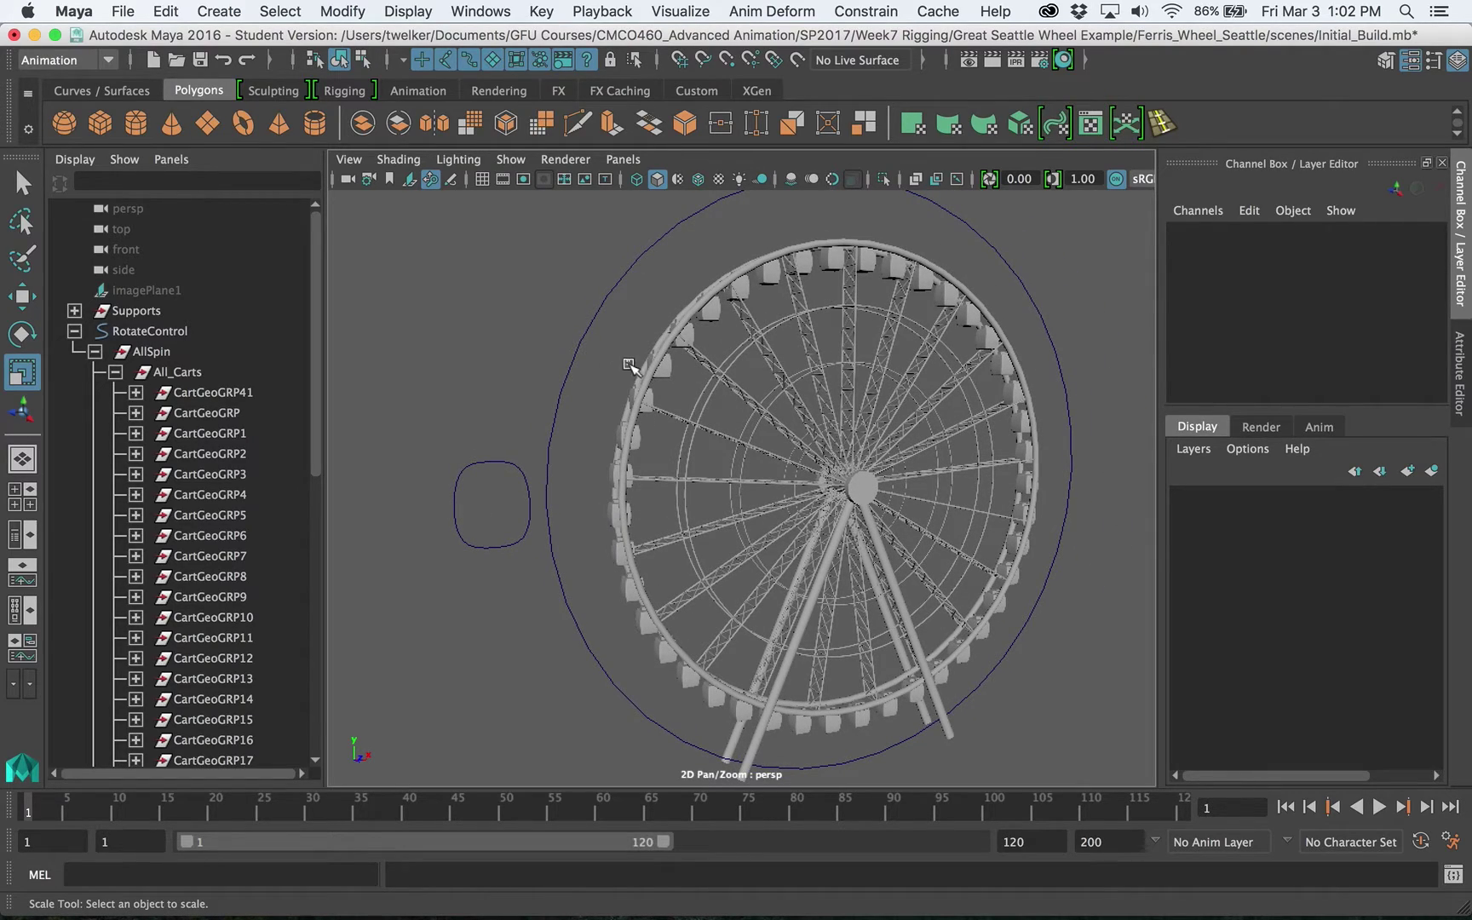
left_click_drag(634, 369, 665, 388, "alt")
scroll(667, 396, "up", 4)
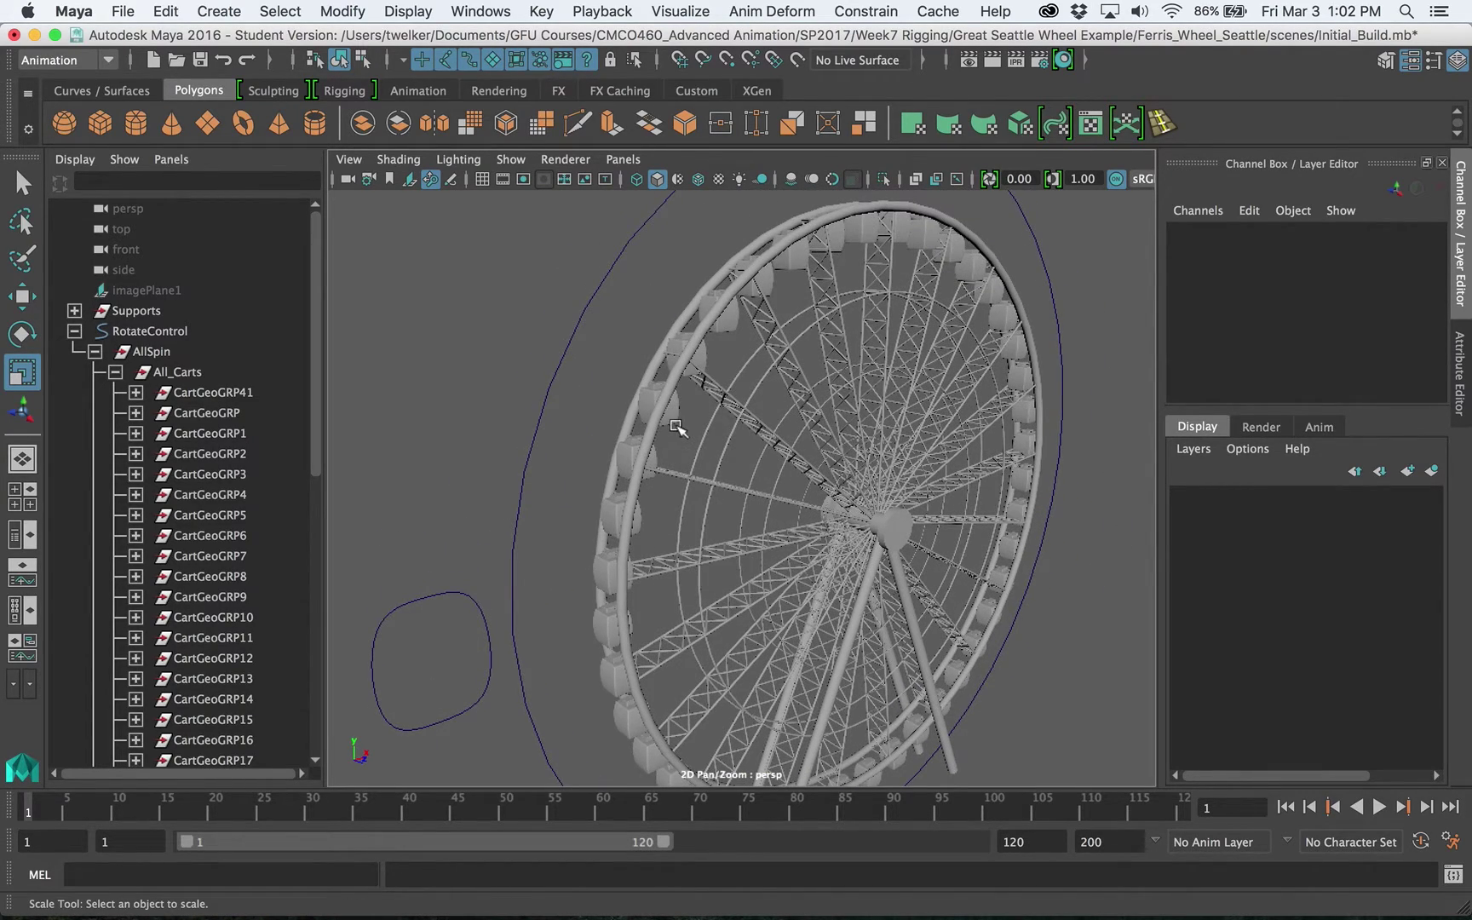
- Collapse All_Carts, select RotateCartControl as the constraint target, and expand All_Carts again
left_click(115, 372)
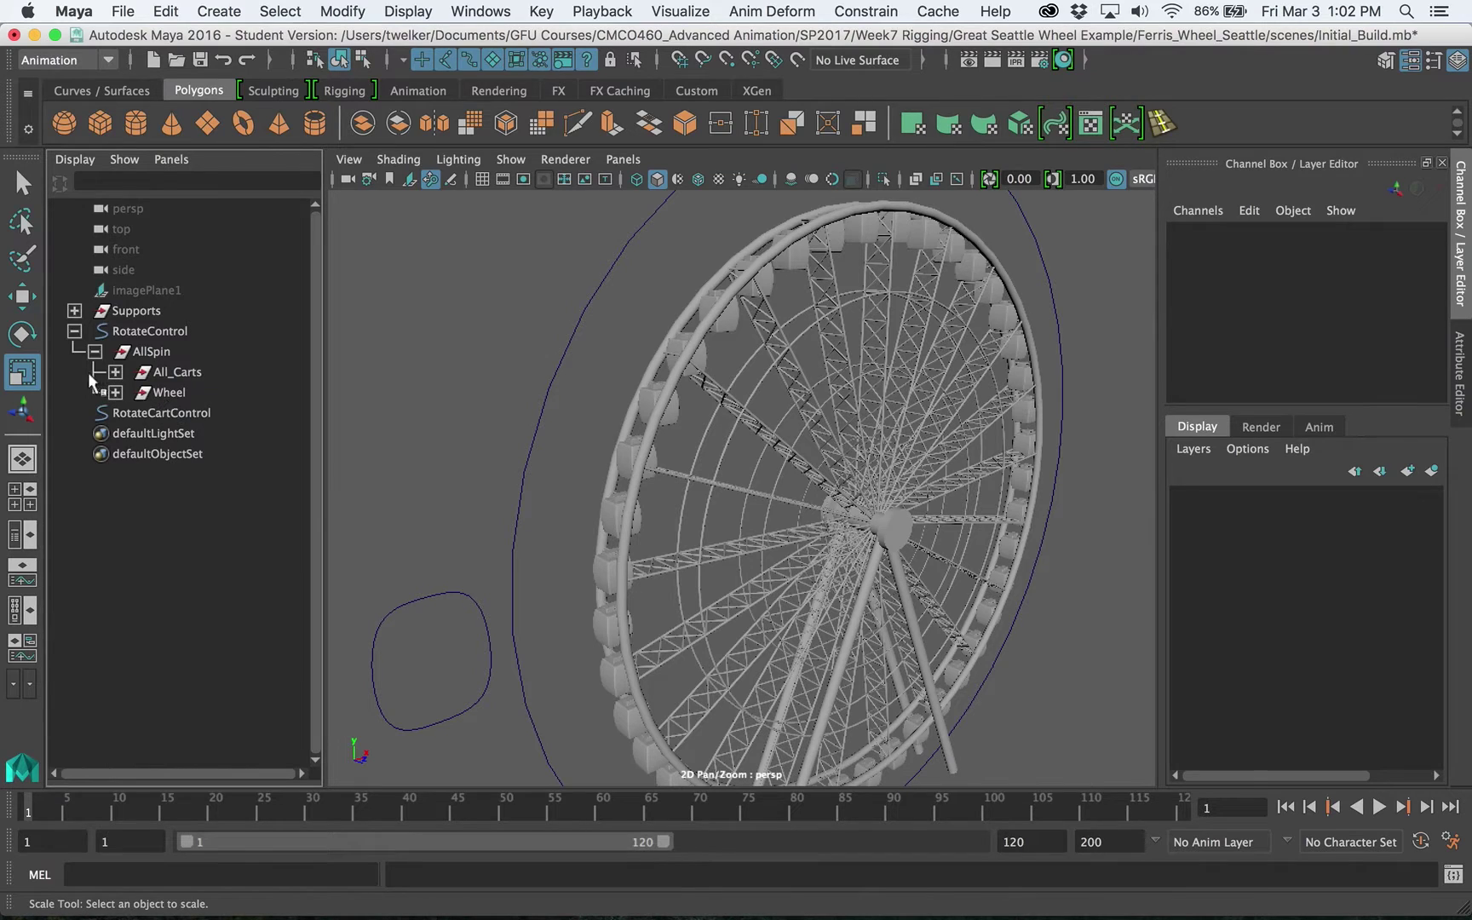
left_click_drag(450, 491, 681, 466, "alt")
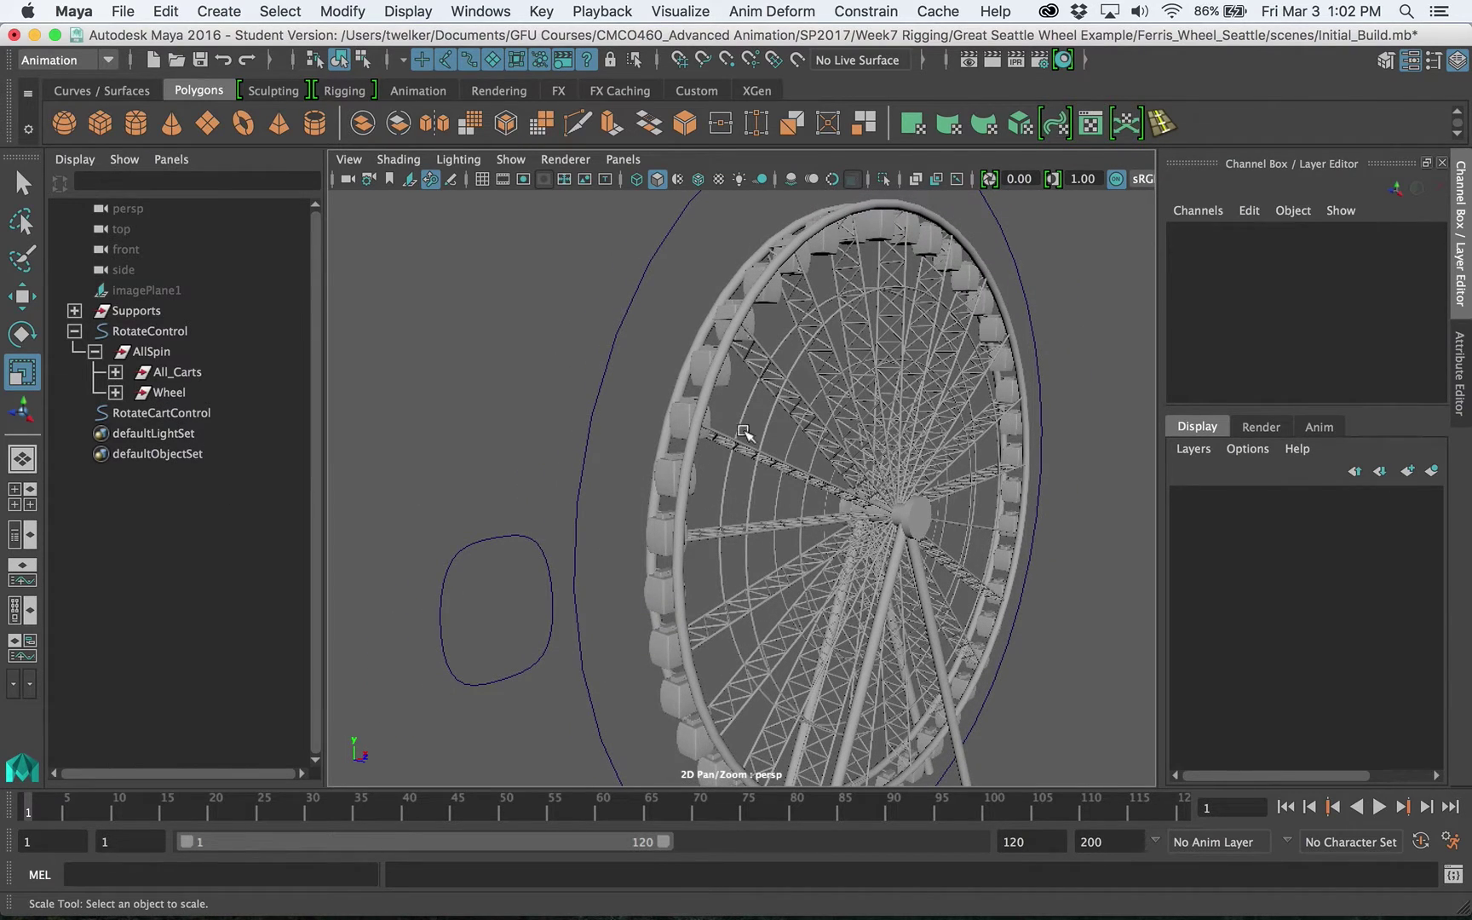
left_click(162, 412)
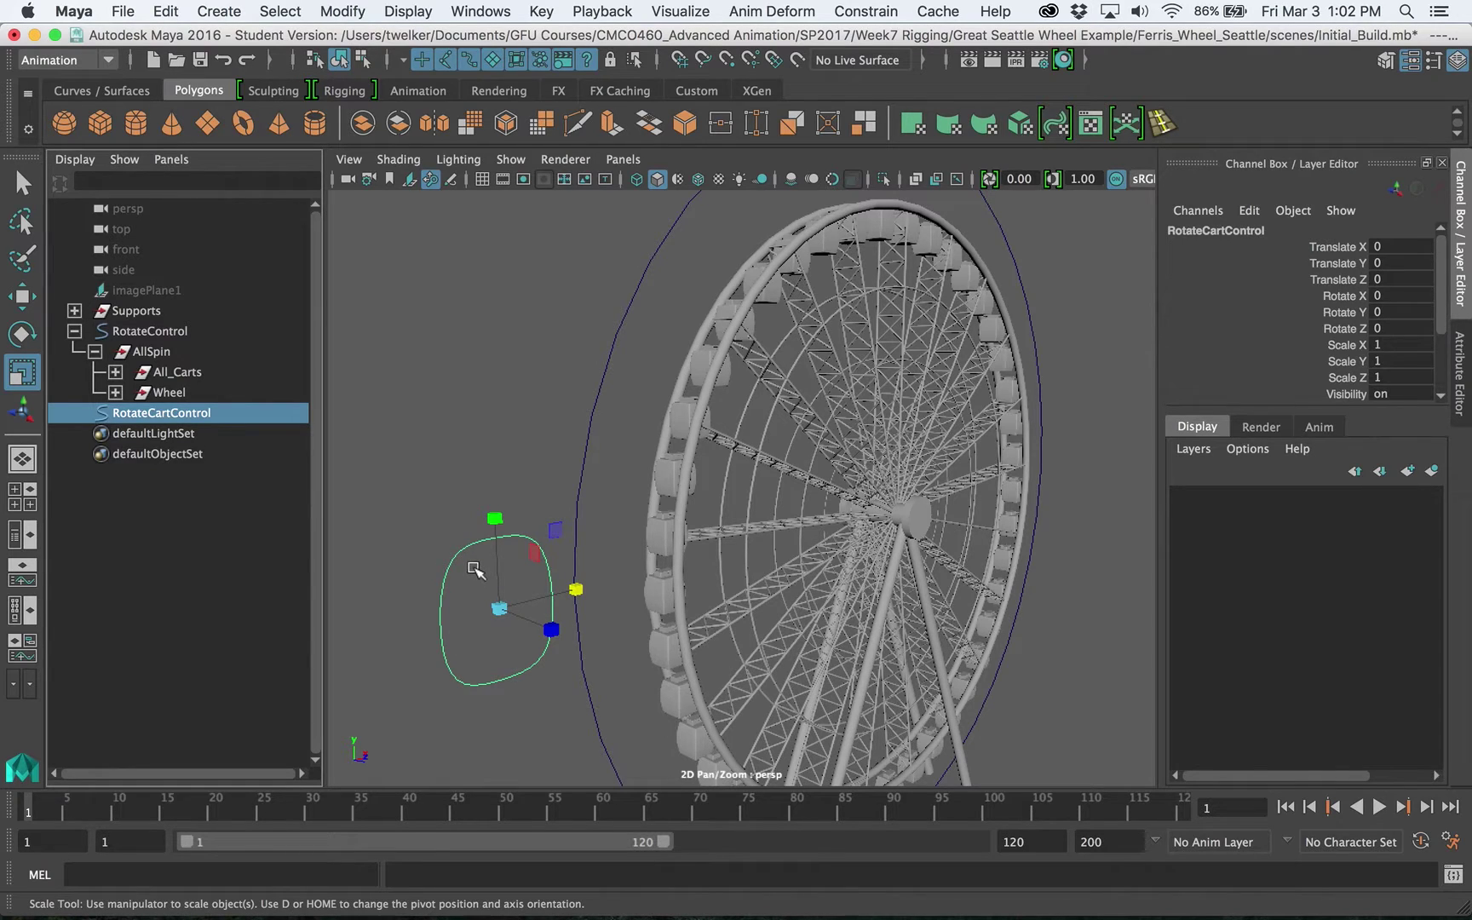
left_click(115, 372)
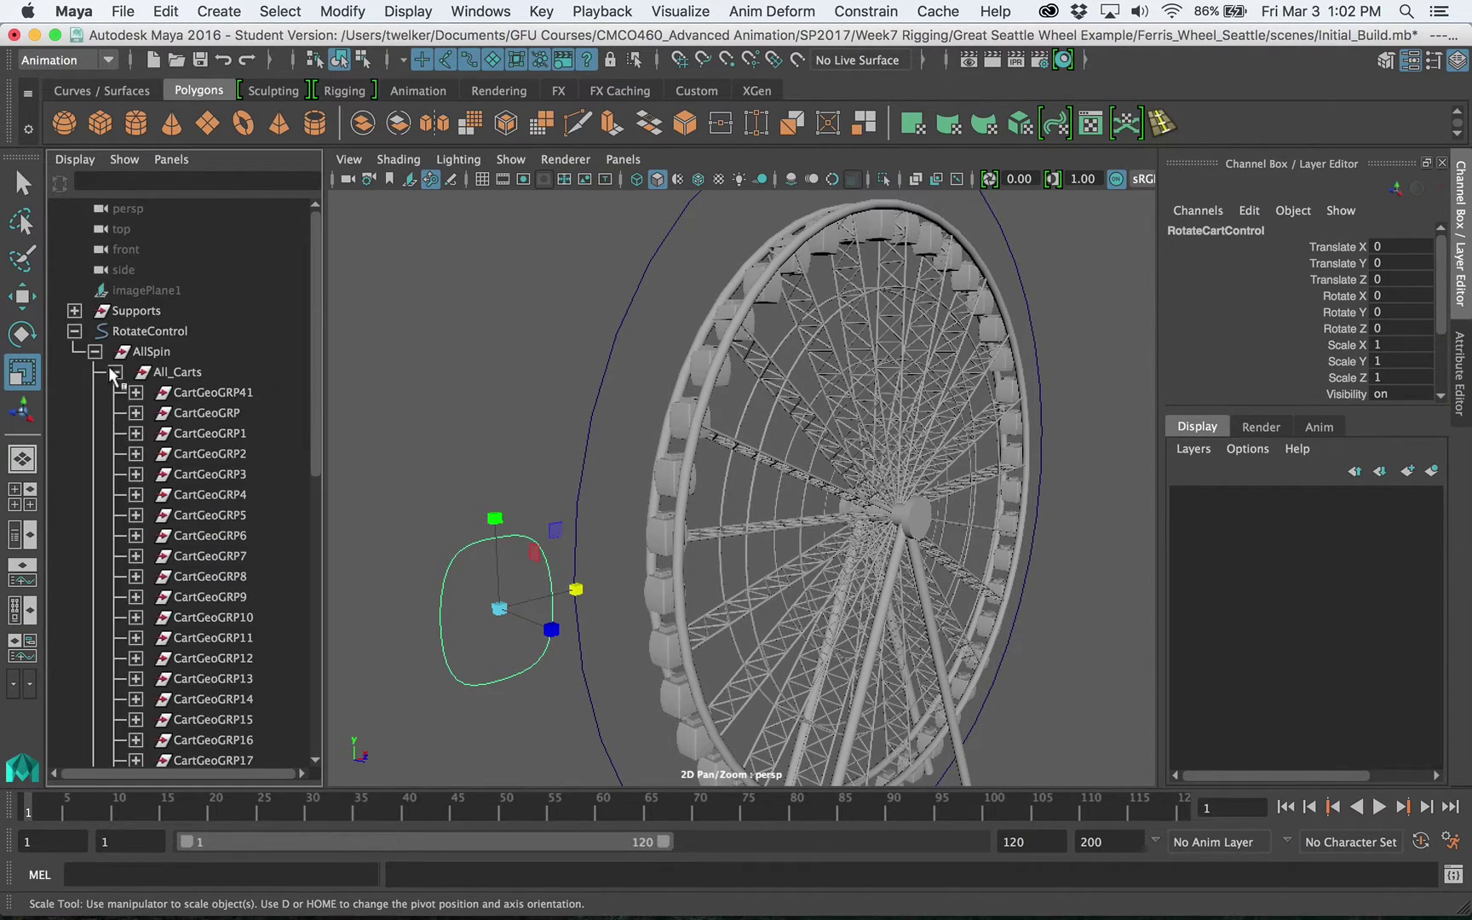
- With RotateCartControl and CartGeoGRP41 selected, add an Orient constraint using reset default options
left_click(214, 394)
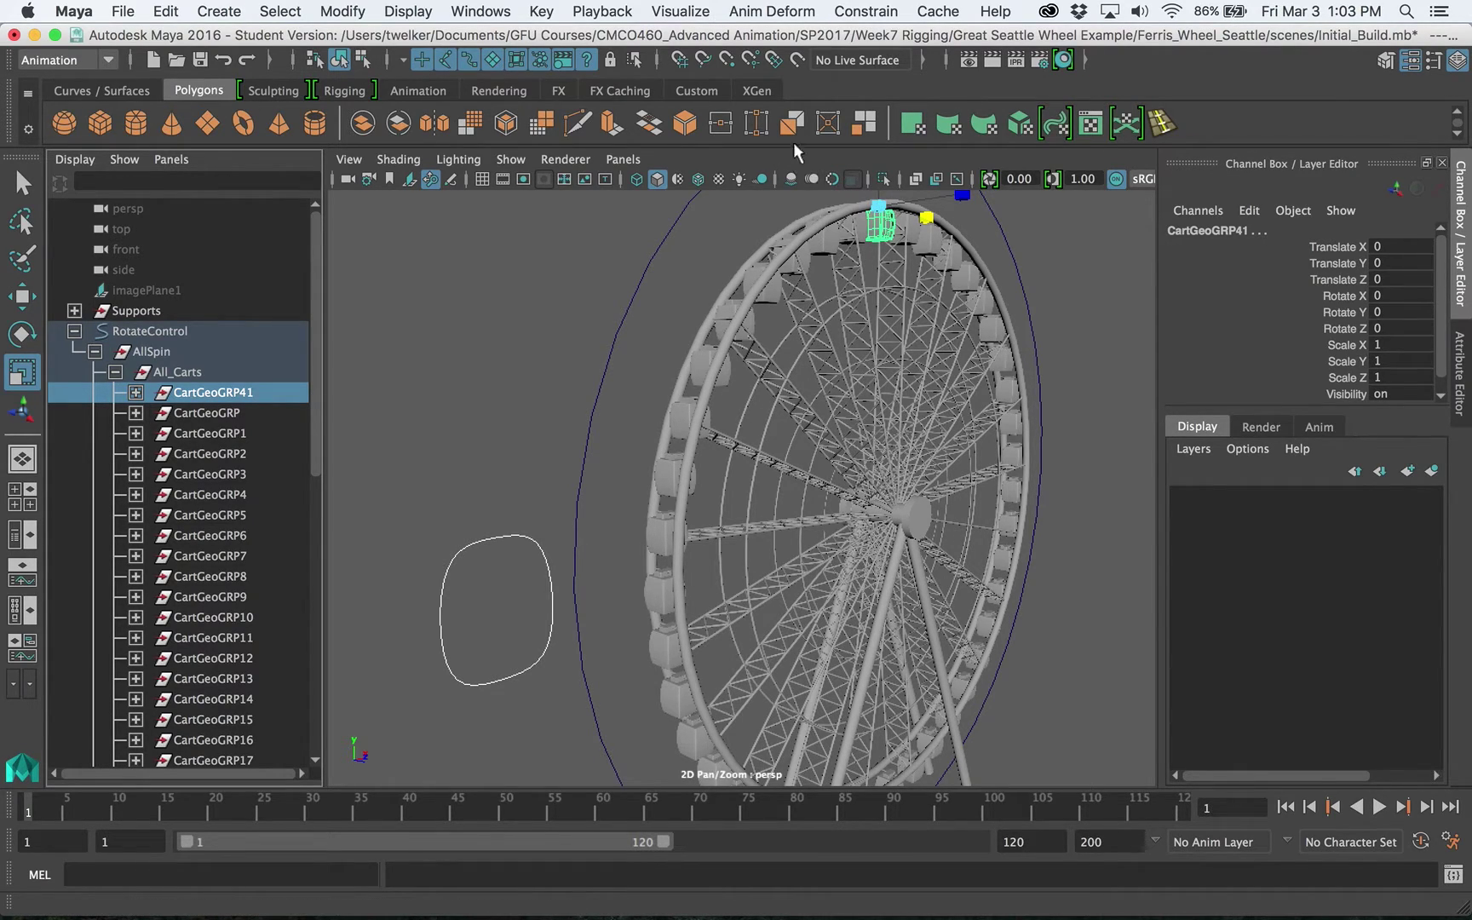
left_click(863, 12)
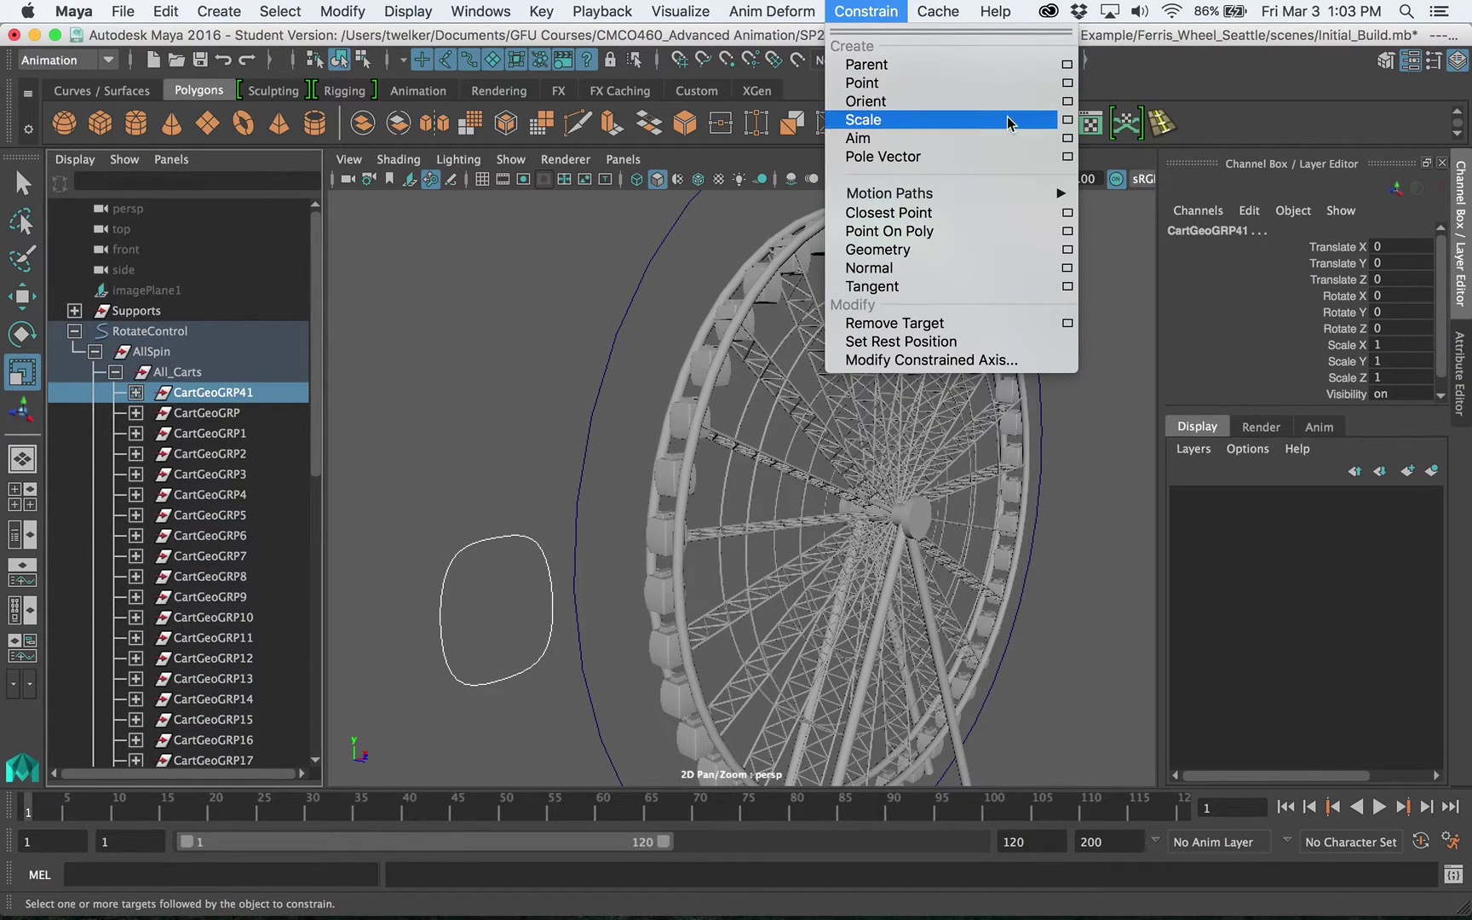
left_click(1068, 104)
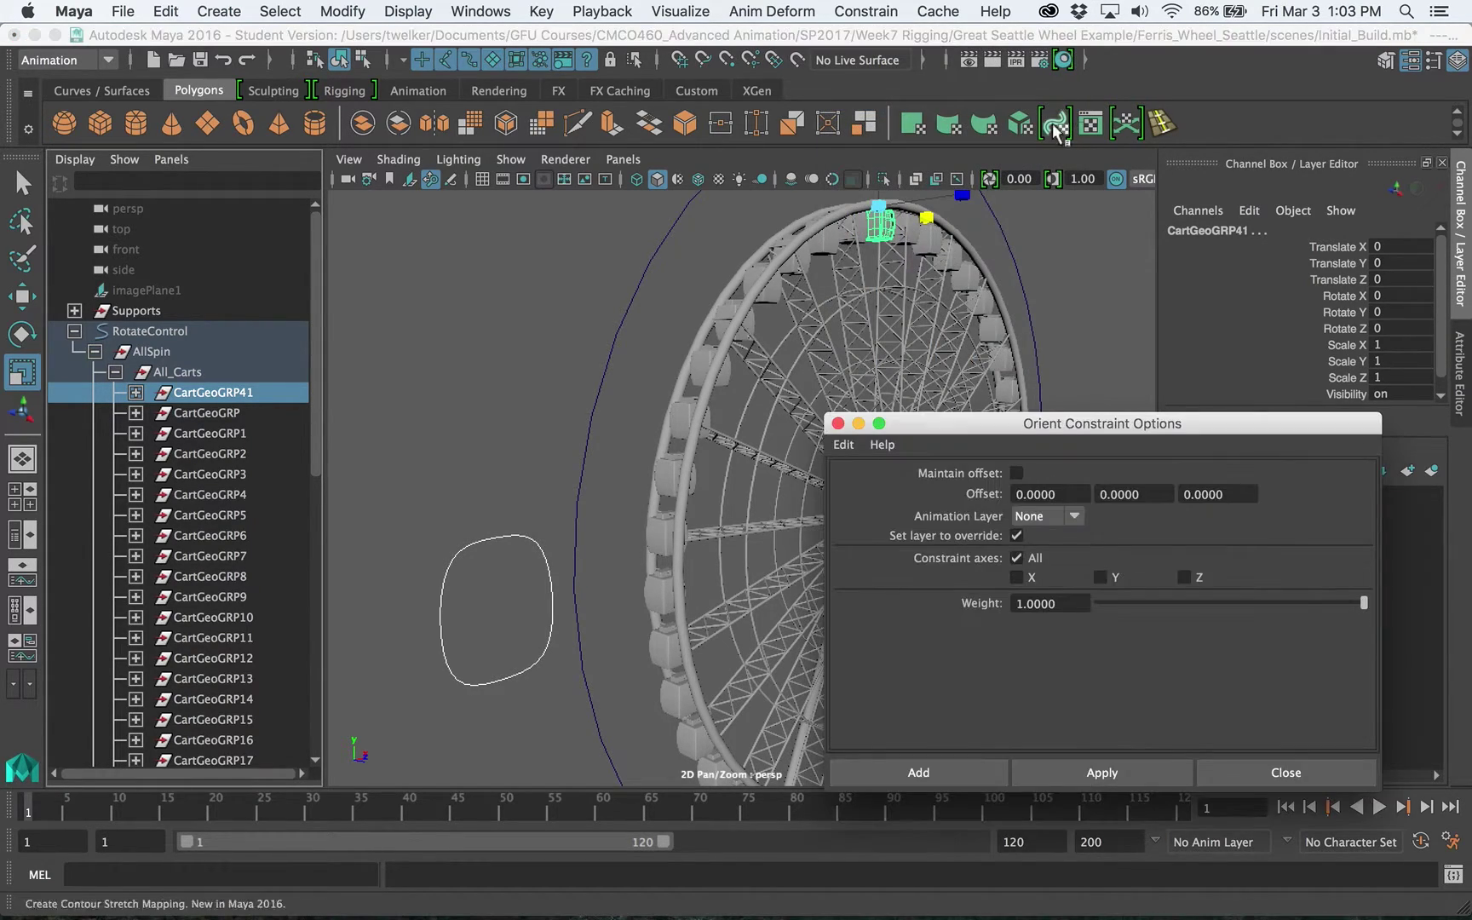
left_click_drag(1068, 419, 974, 316)
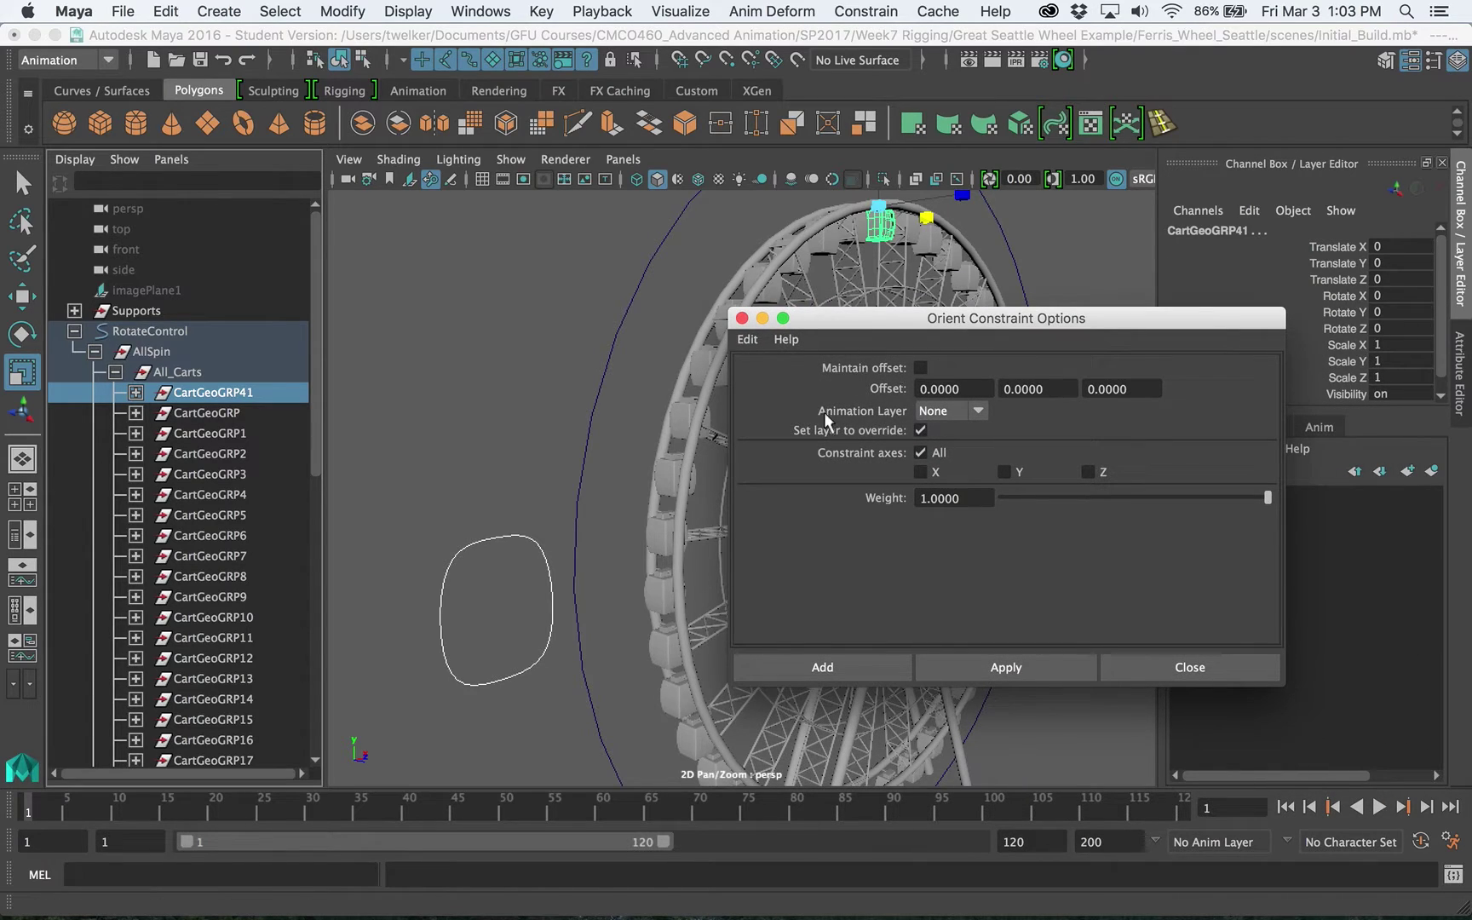
left_click(748, 339)
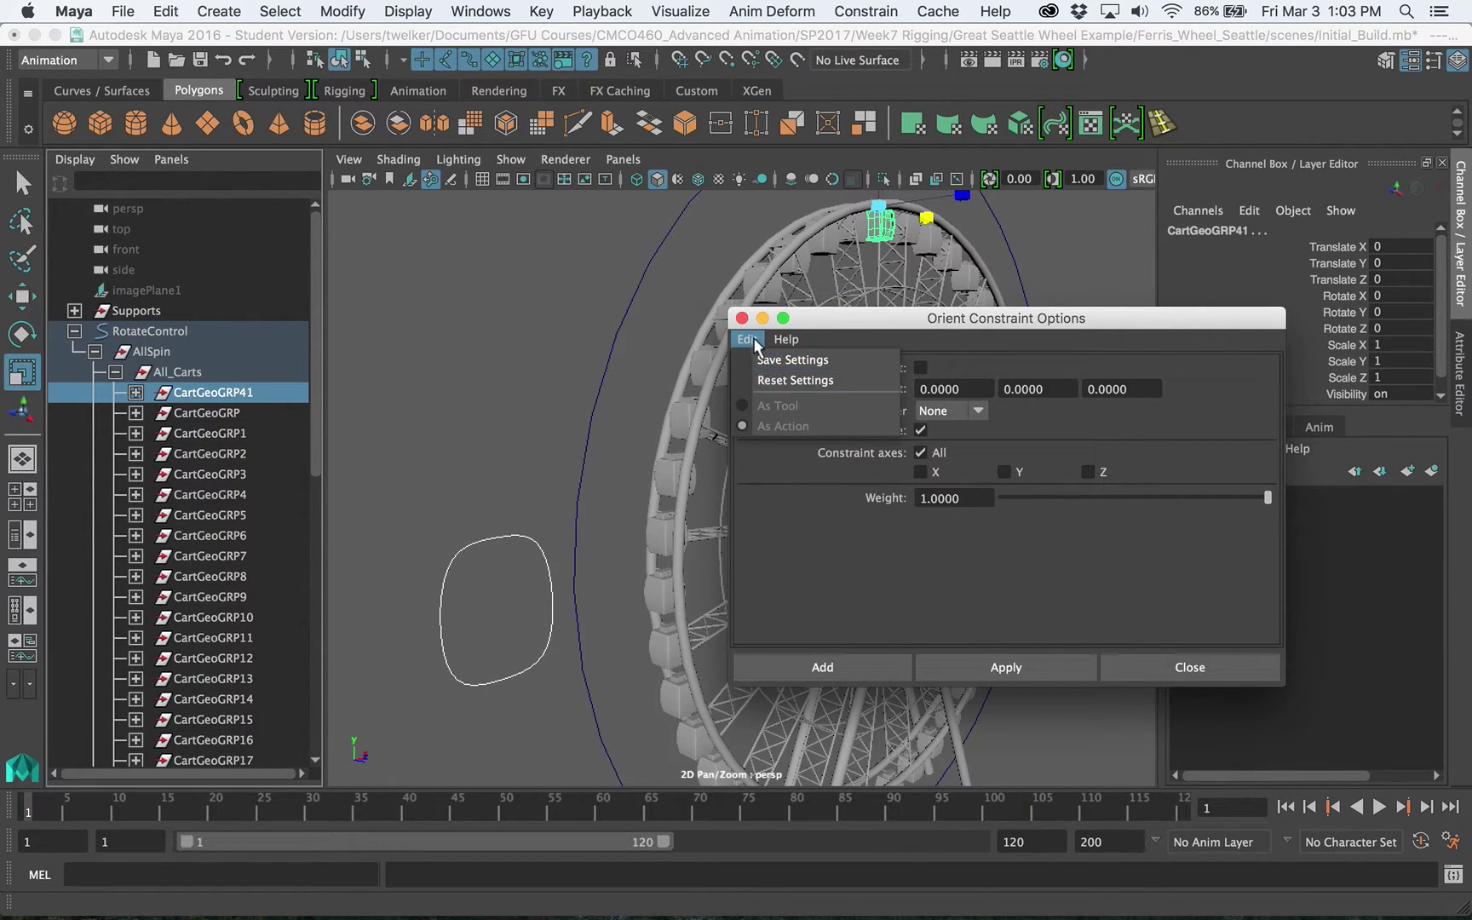
left_click(795, 385)
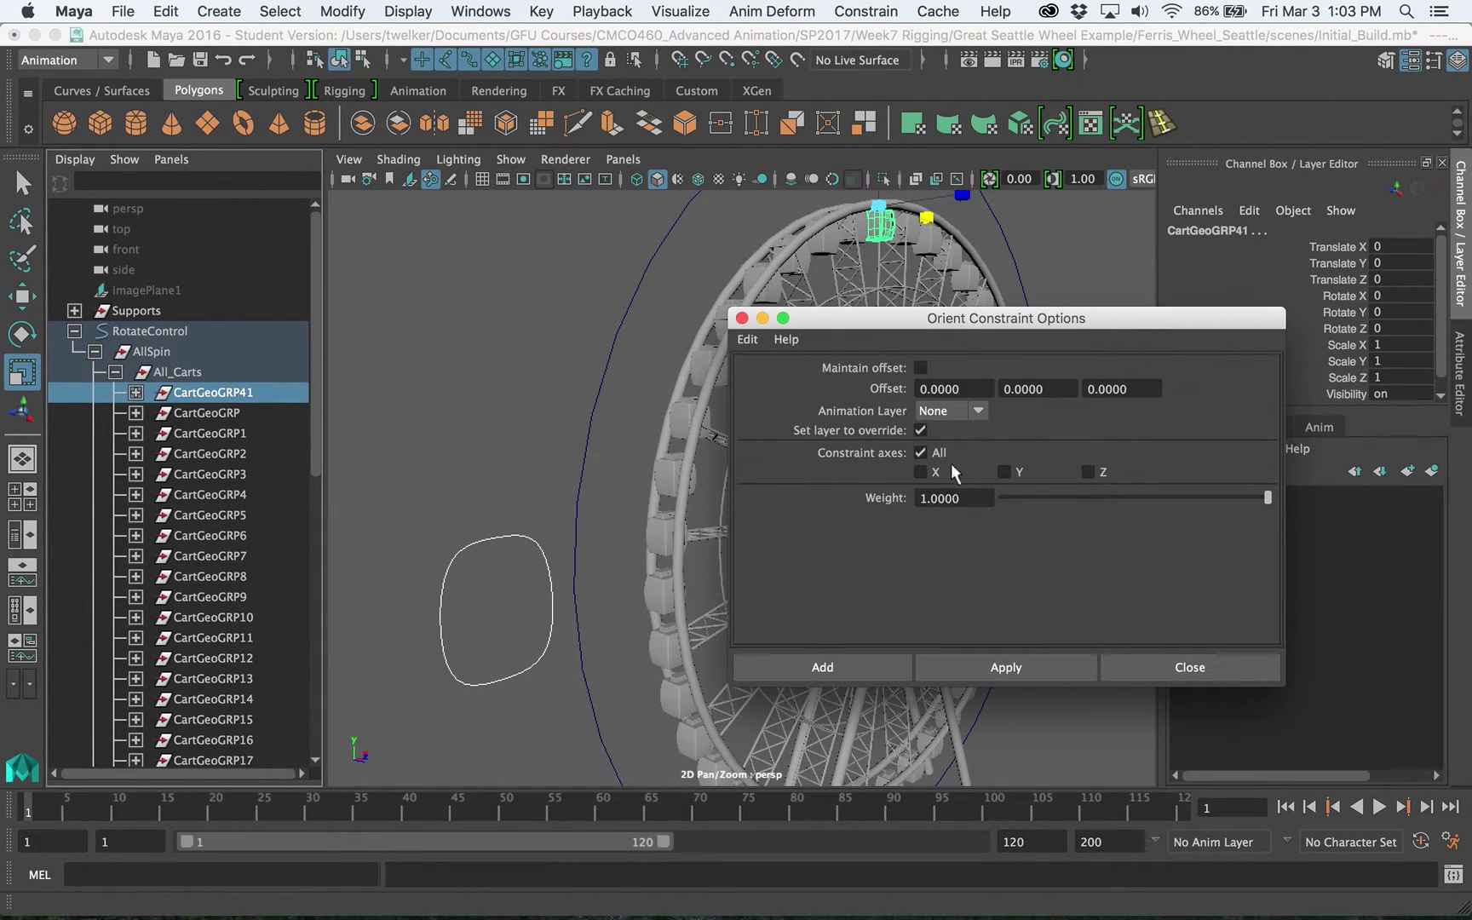
left_click(858, 666)
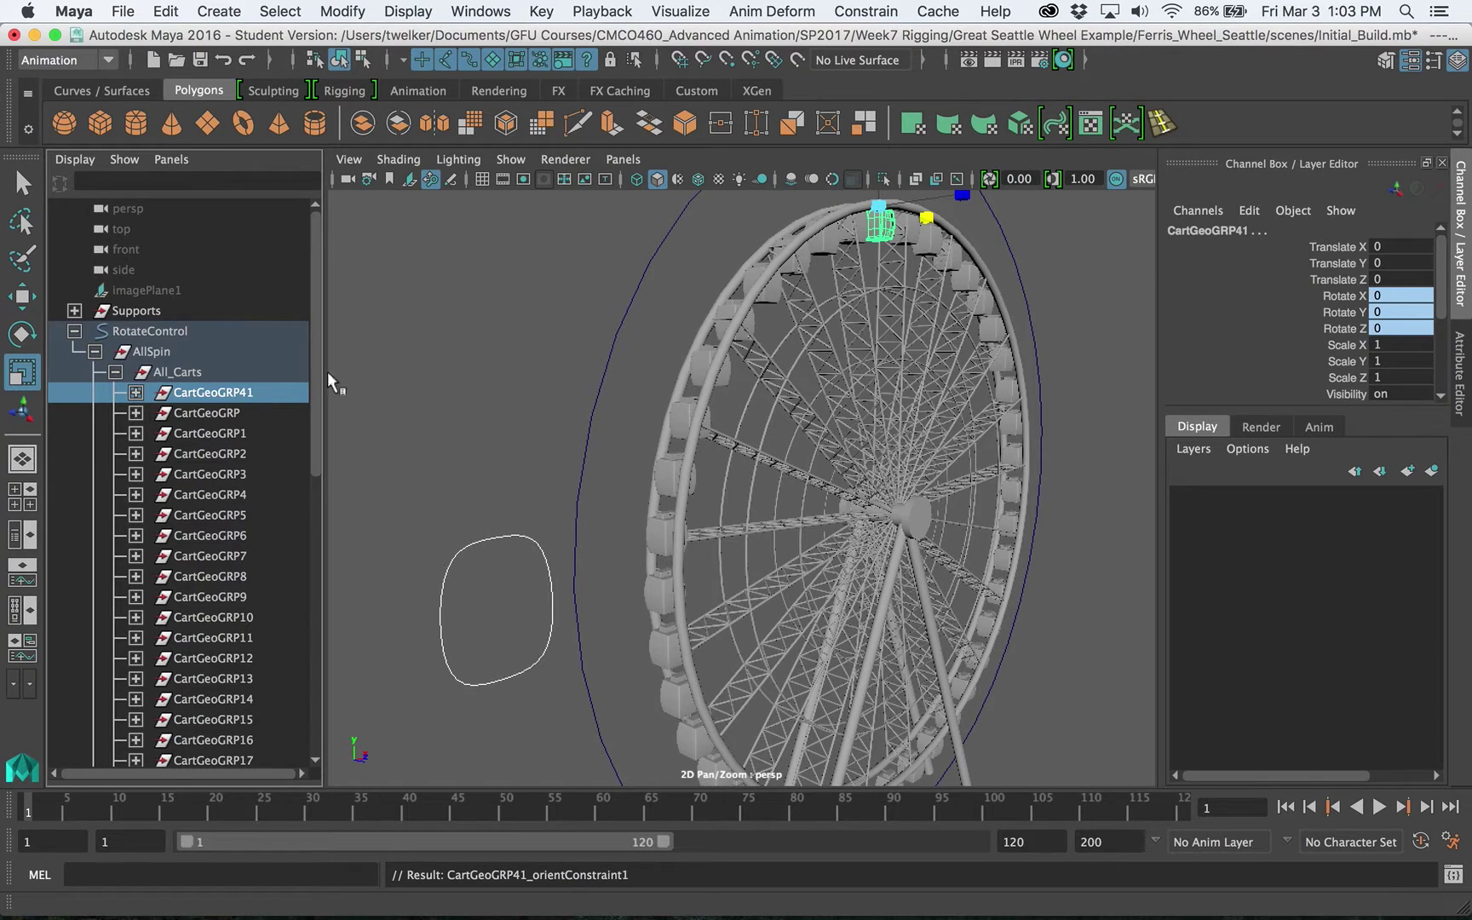
- Expand CartGeoGRP41, inspect its pCube2 and orientConstraint1 nodes, then reselect CartGeoGRP41
left_click(244, 392)
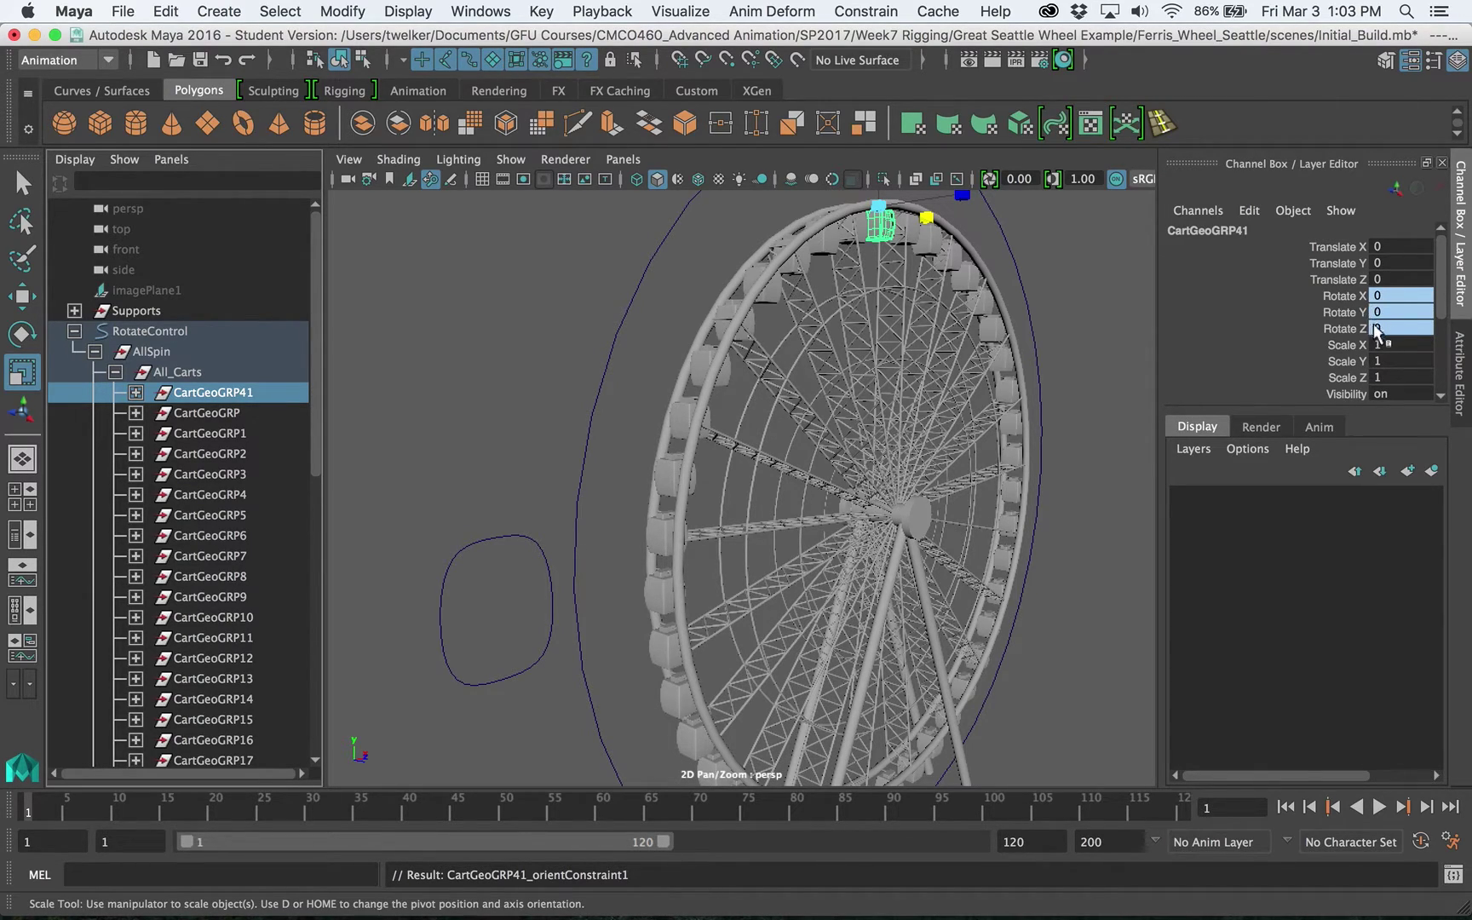
left_click(135, 392)
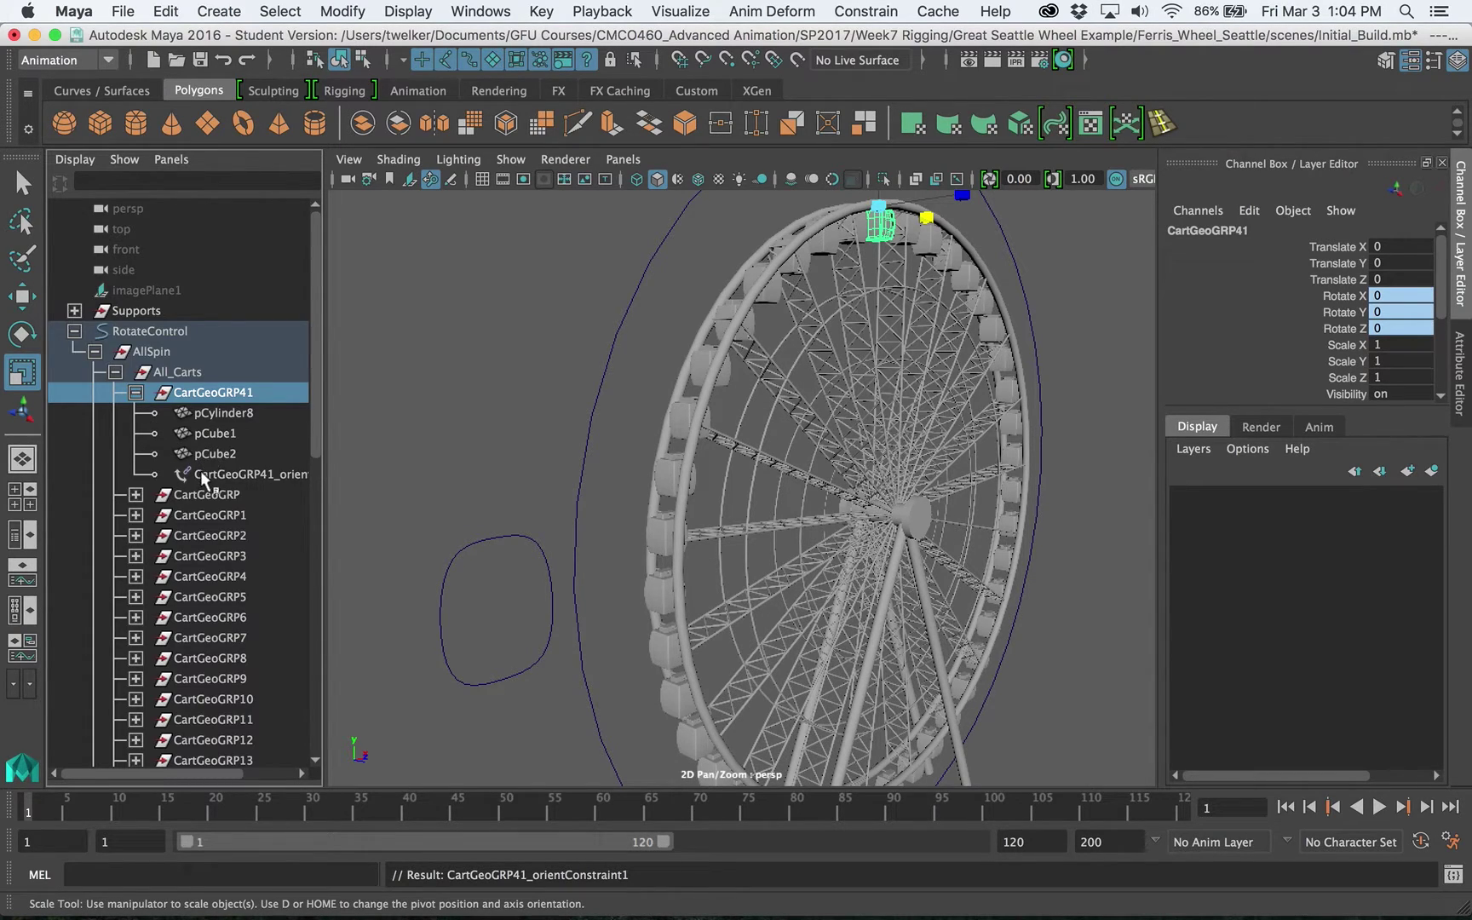
left_click(204, 475)
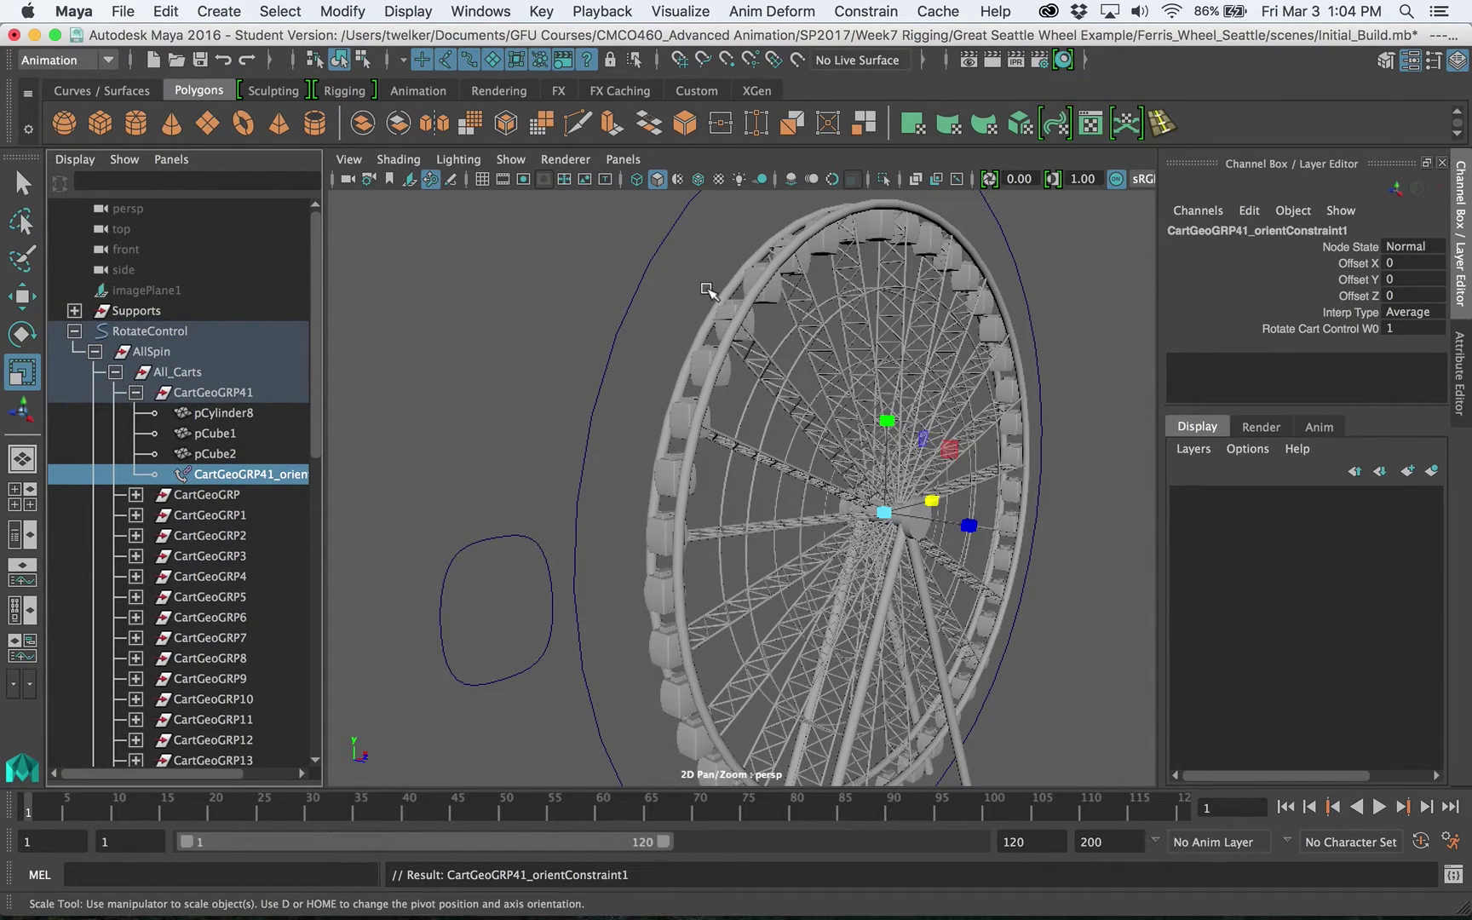
left_click(236, 455)
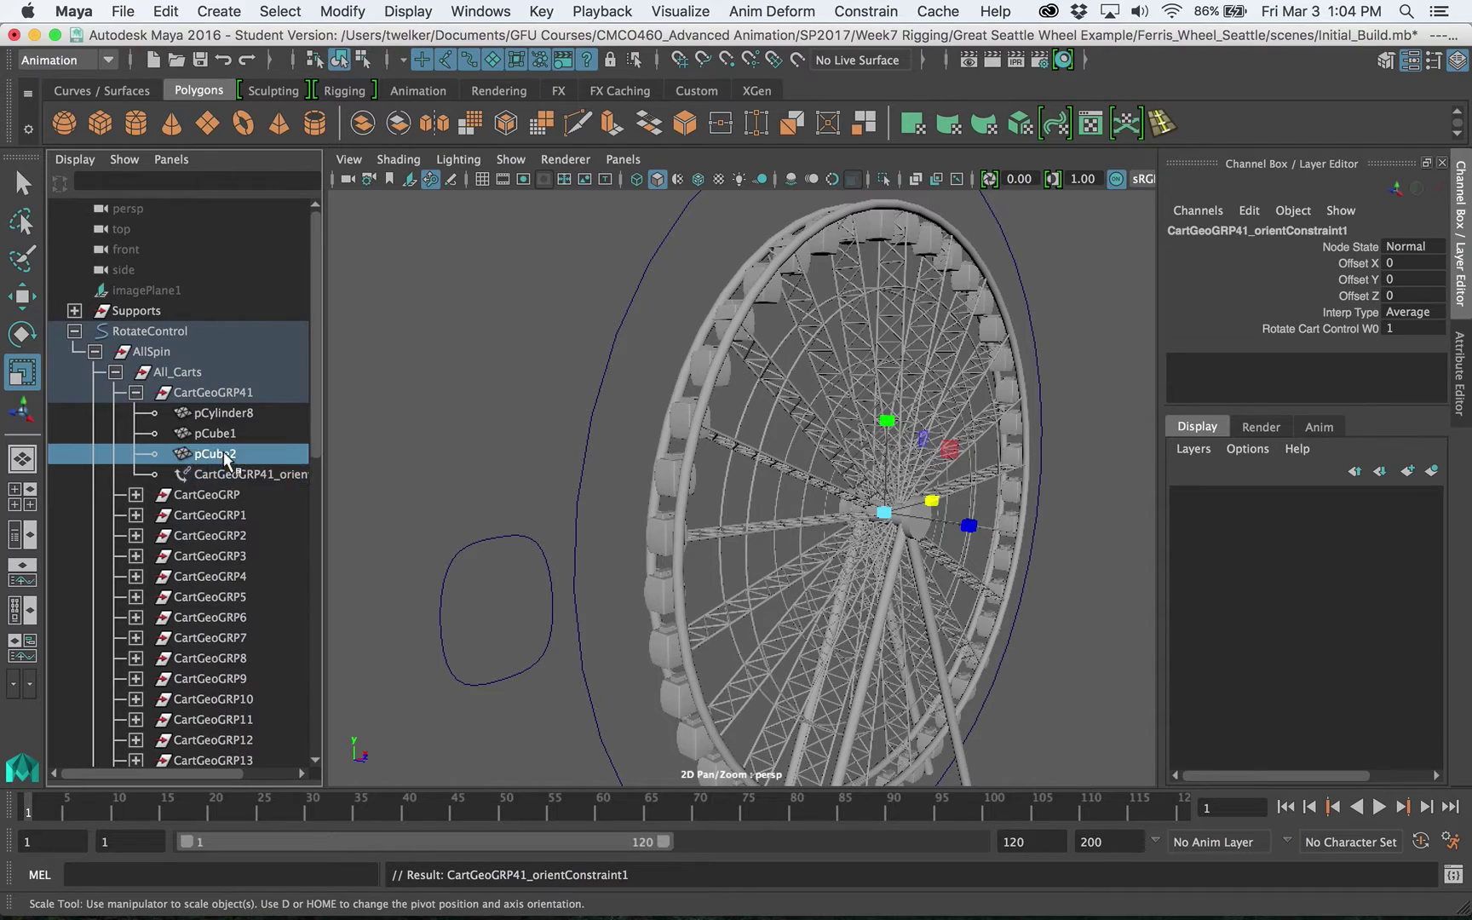
left_click(236, 474)
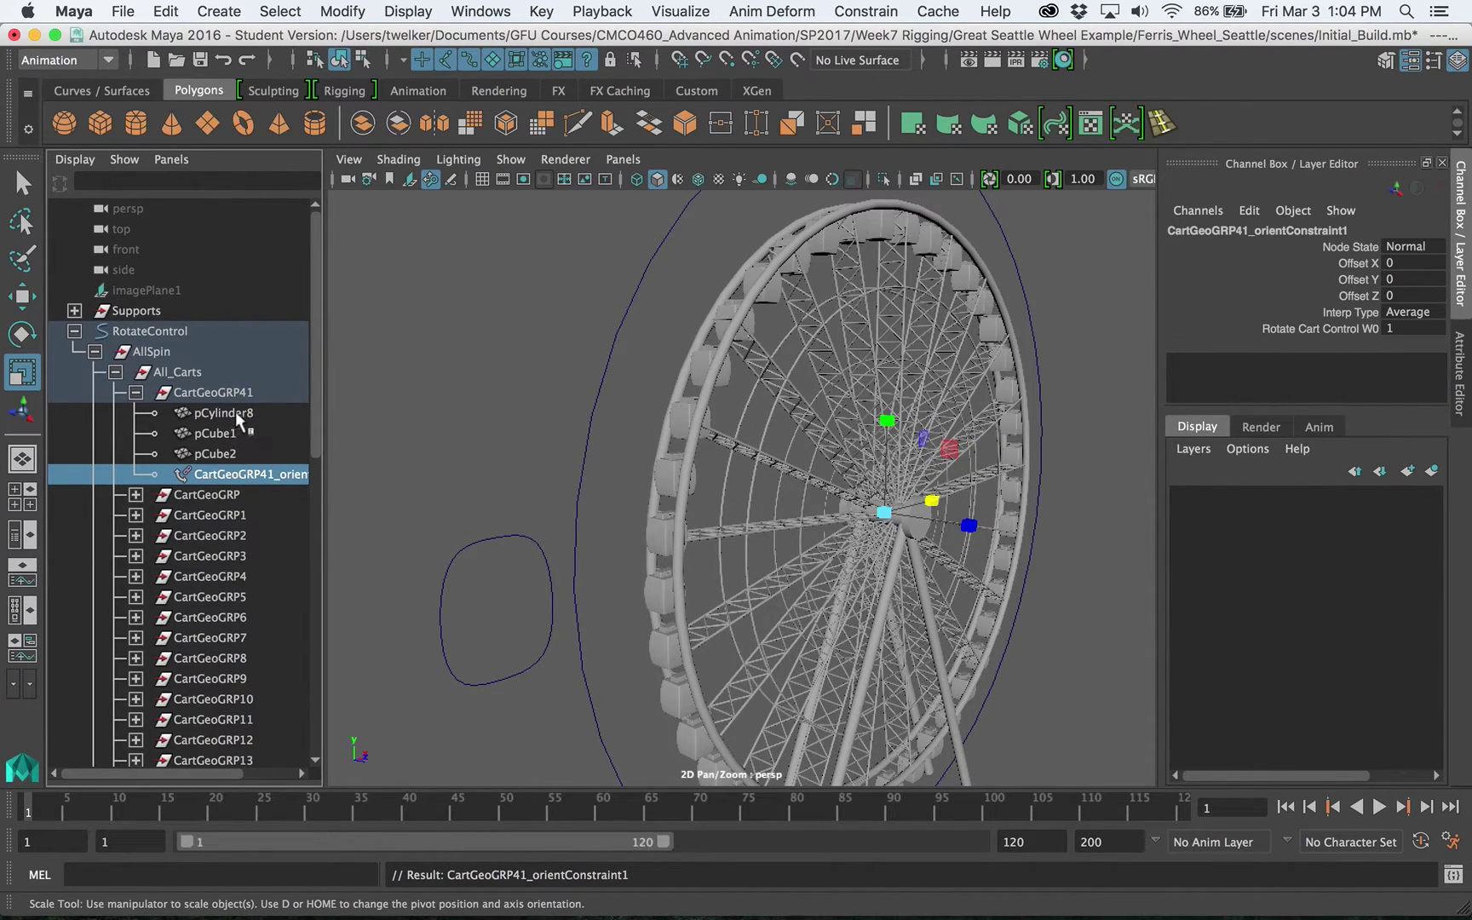
left_click_drag(324, 482, 374, 483)
left_click(217, 391)
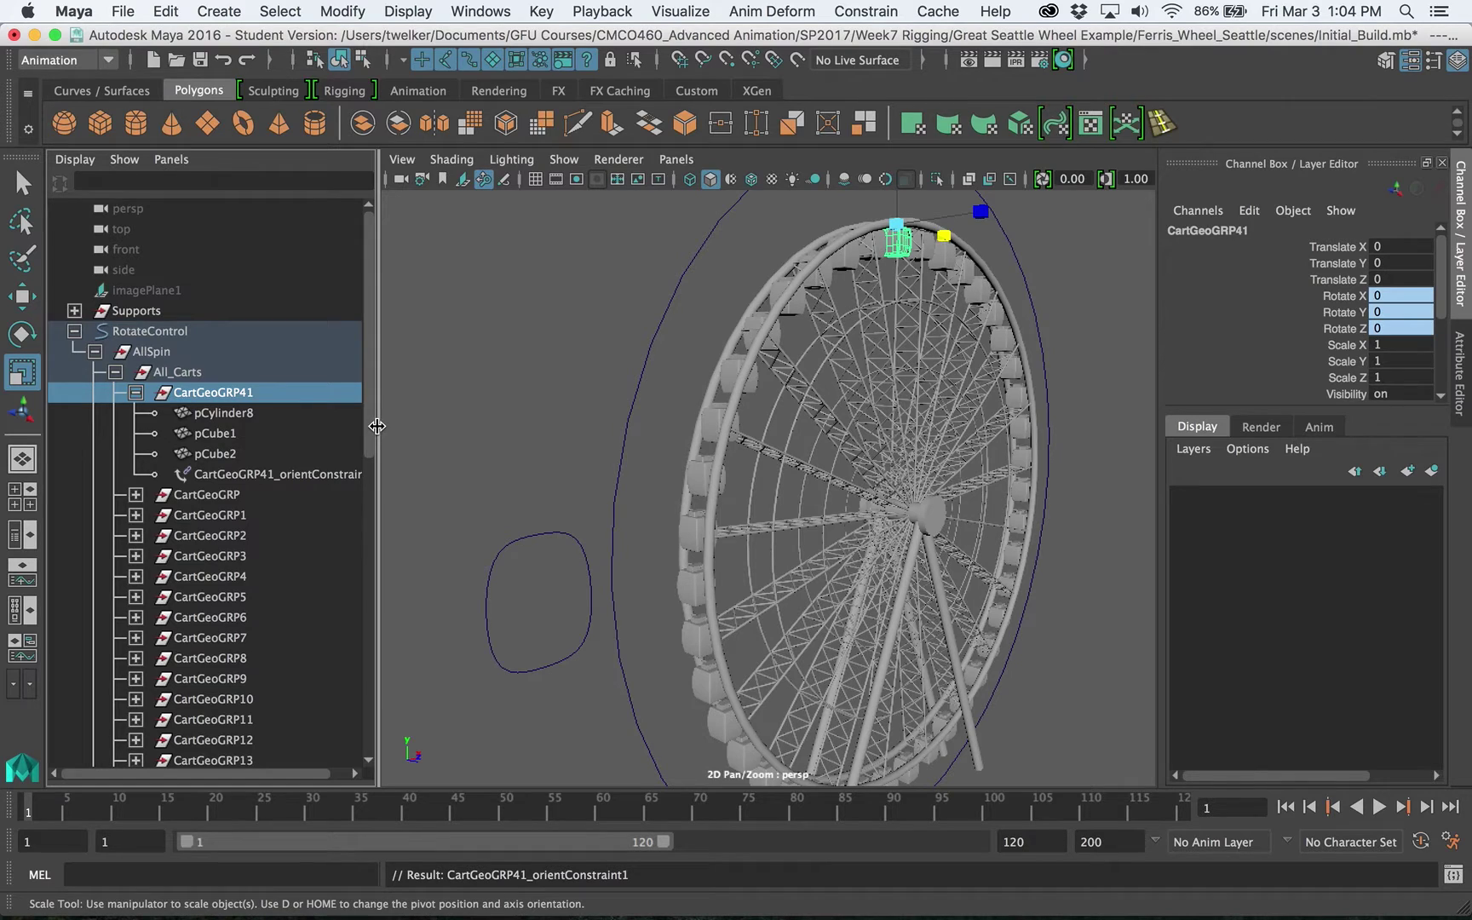
- Test-rotate RotateCartControl around Z and undo the rotation
left_click_drag(375, 426, 331, 428)
left_click(503, 546)
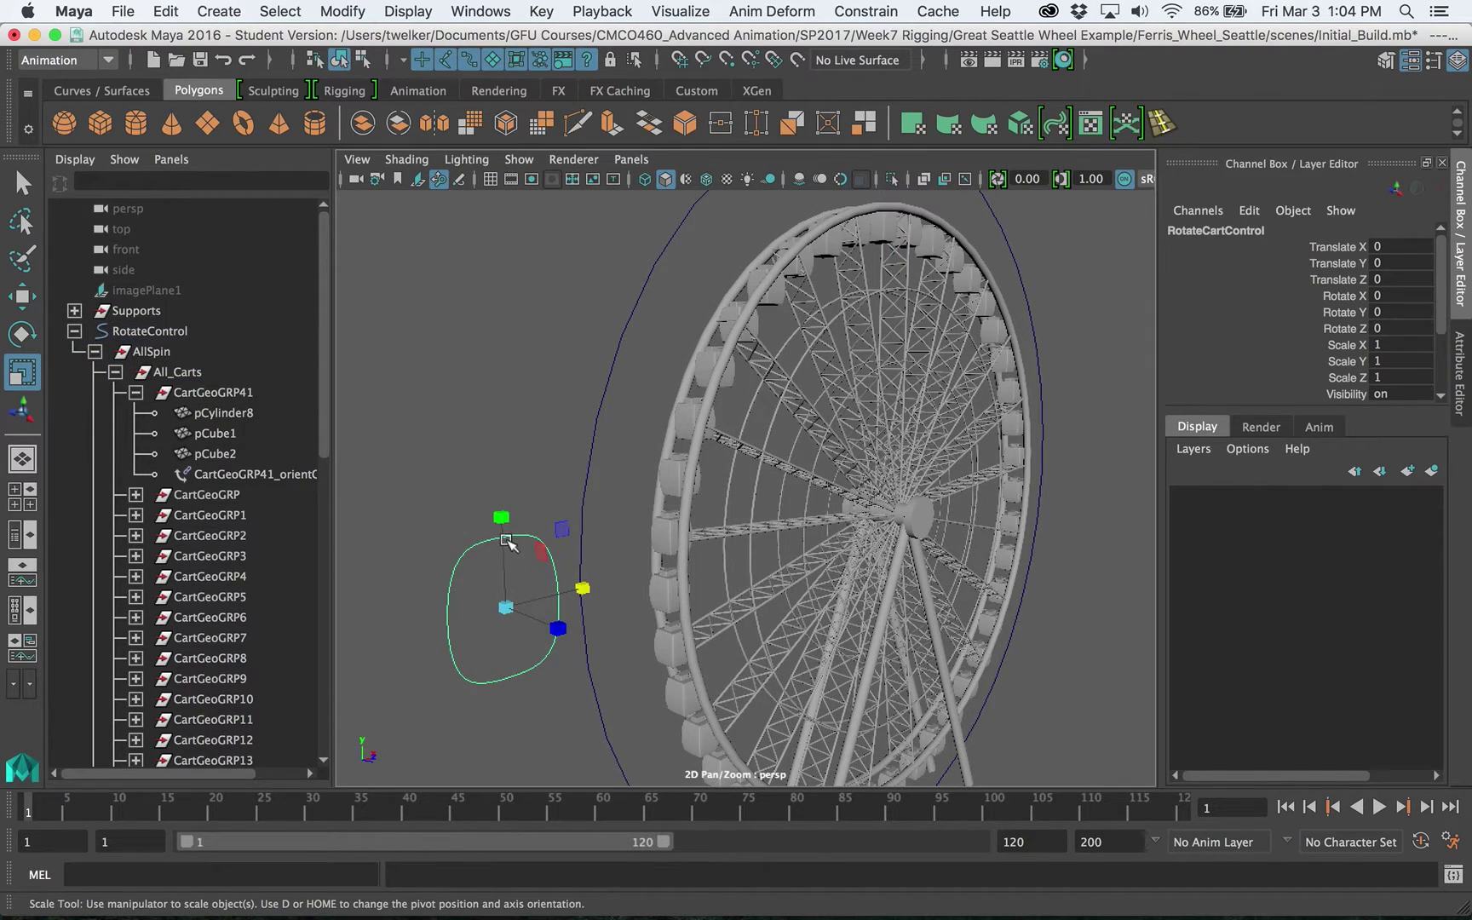
key("e")
left_click_drag(475, 527, 460, 591)
key("super+z")
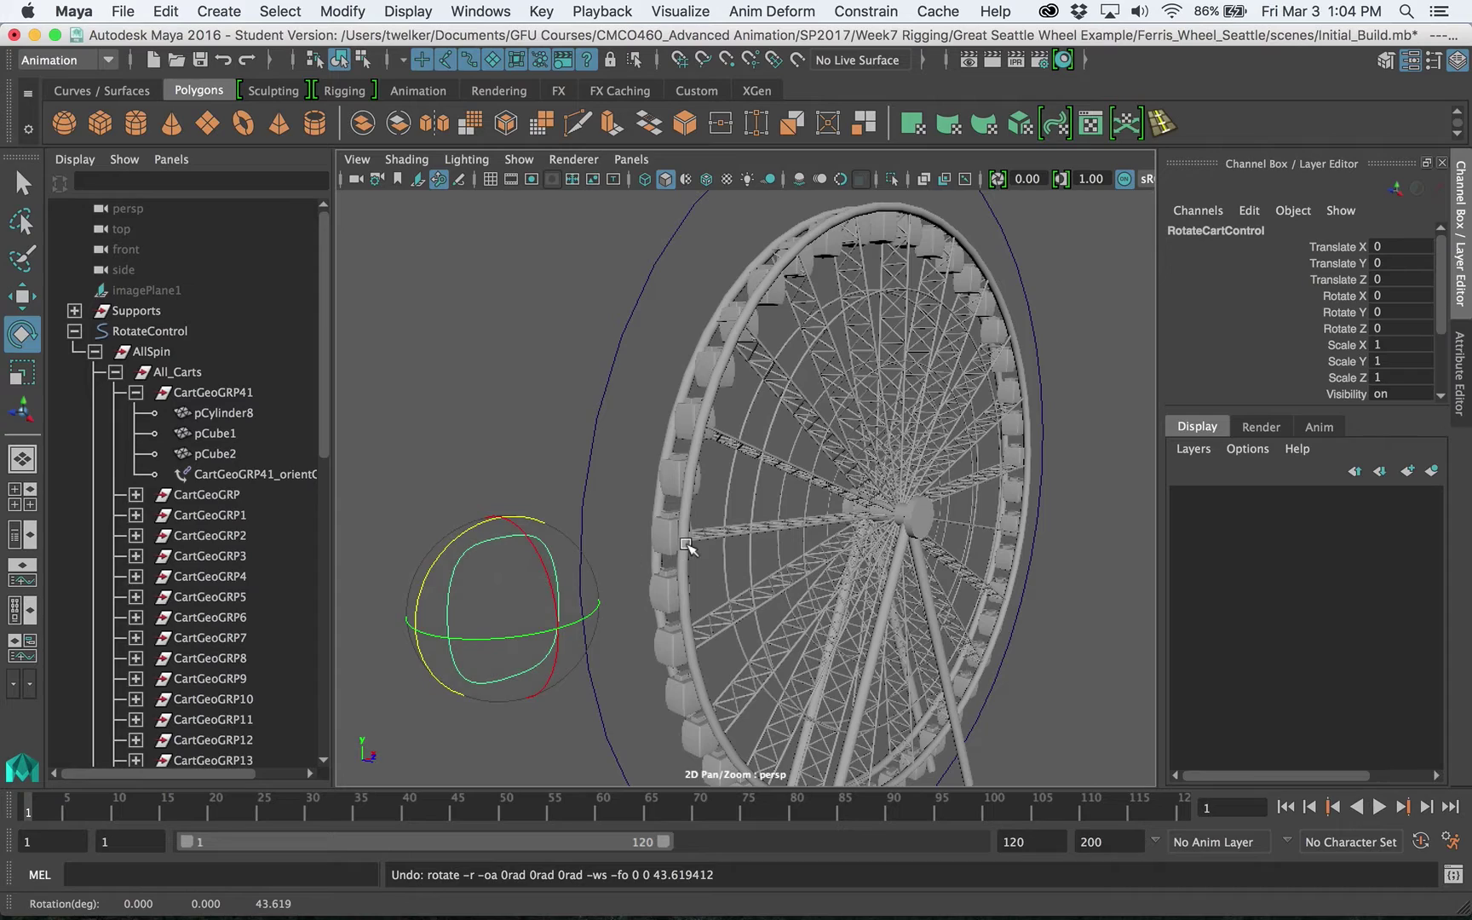
scroll(468, 567, "up", 5)
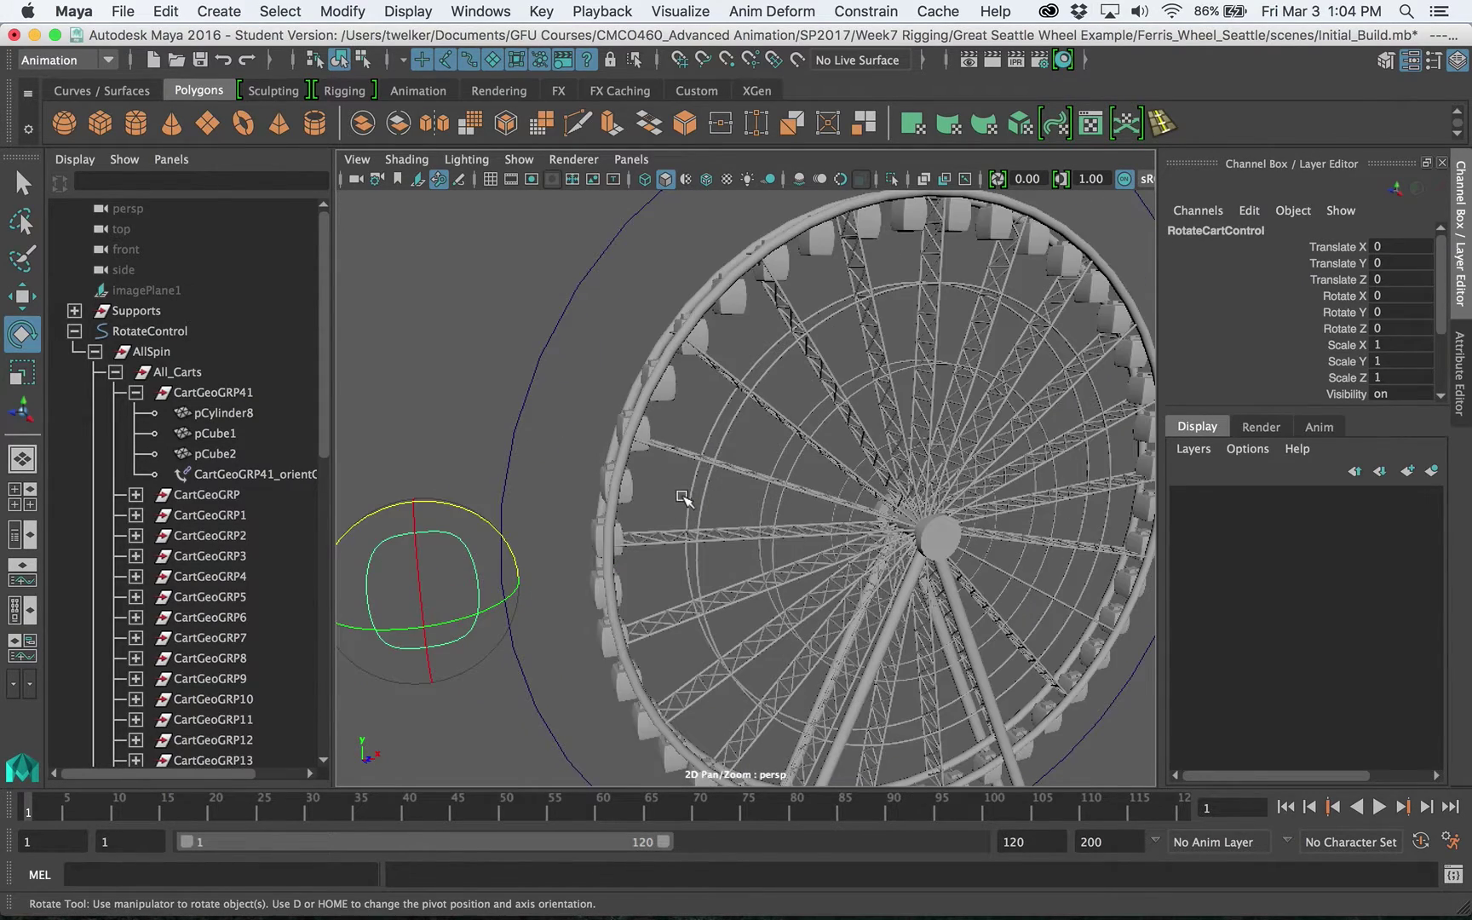
scroll(655, 425, "down", 3)
left_click(656, 333)
- Spin the wheel with RotateControl and turn the cart control, then undo all test rotations back to zero
left_click(654, 317)
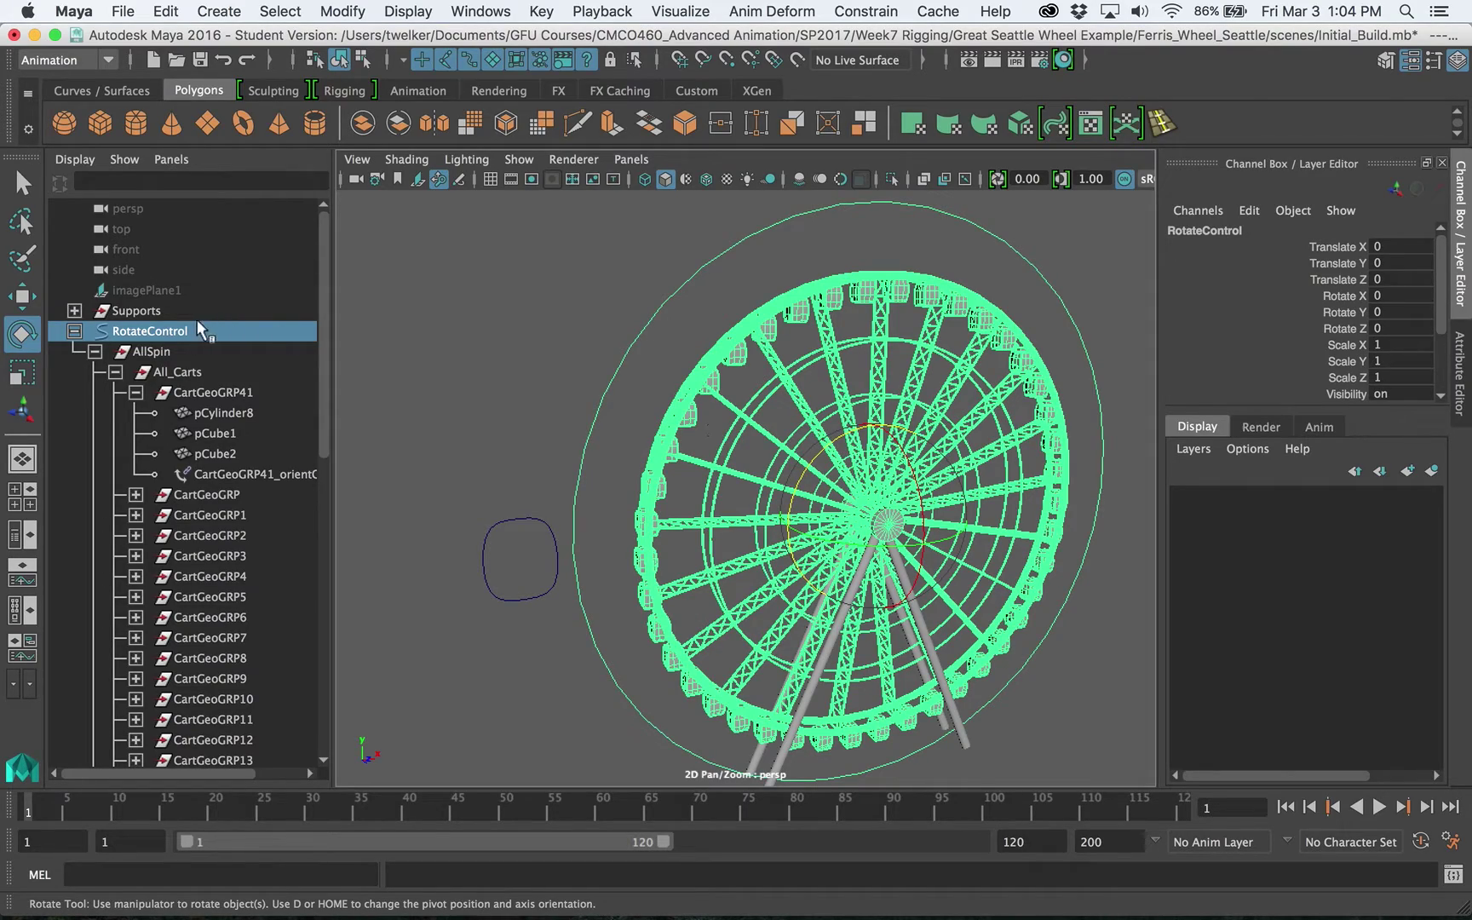
left_click_drag(843, 439, 777, 298)
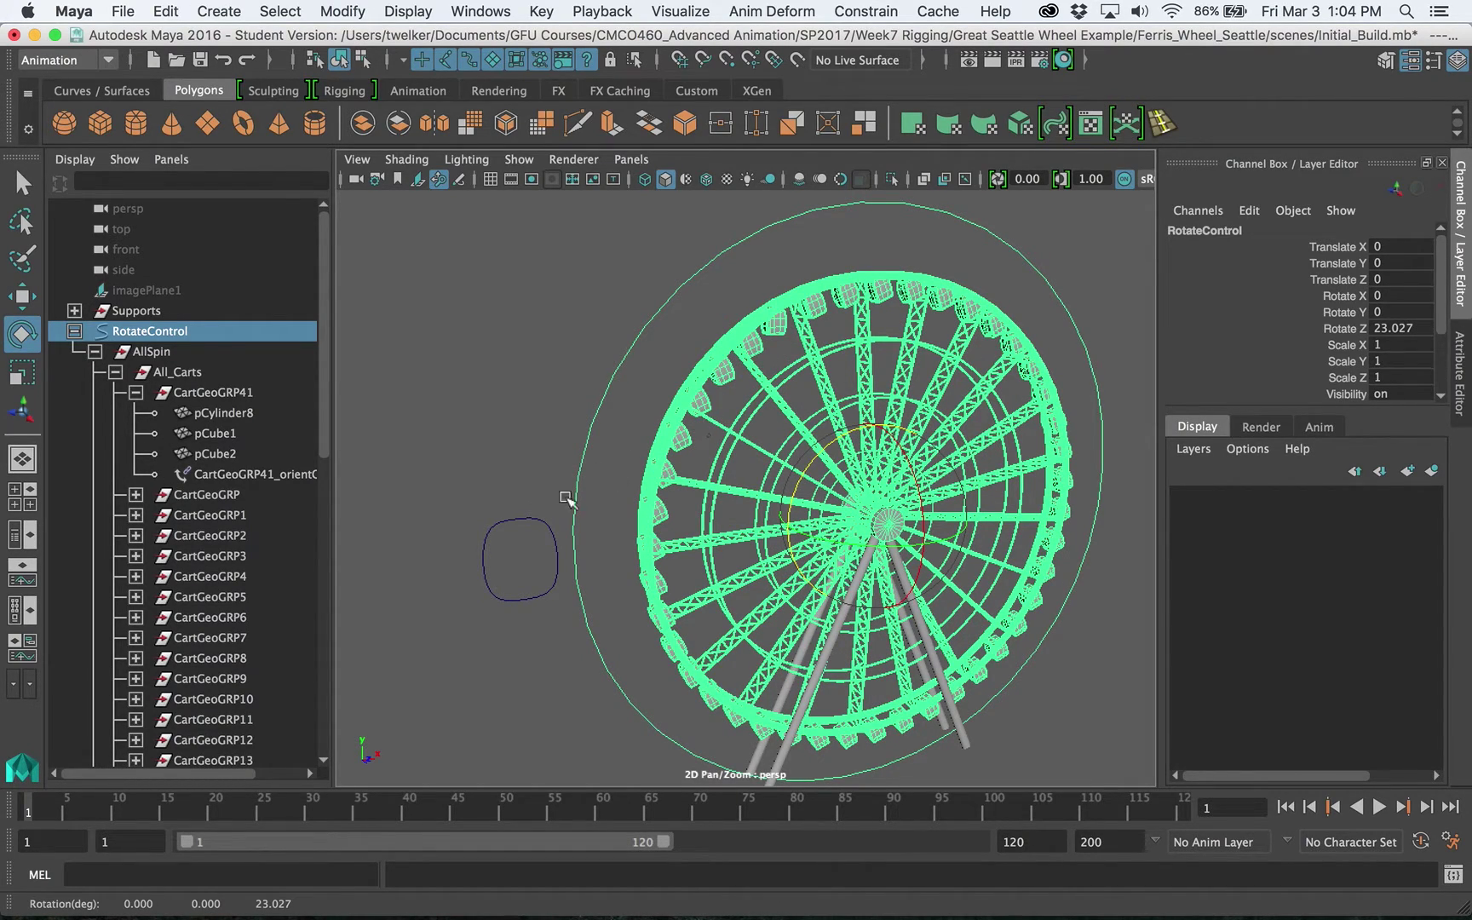
left_click(546, 523)
left_click_drag(562, 474, 579, 493)
key("ctrl+z")
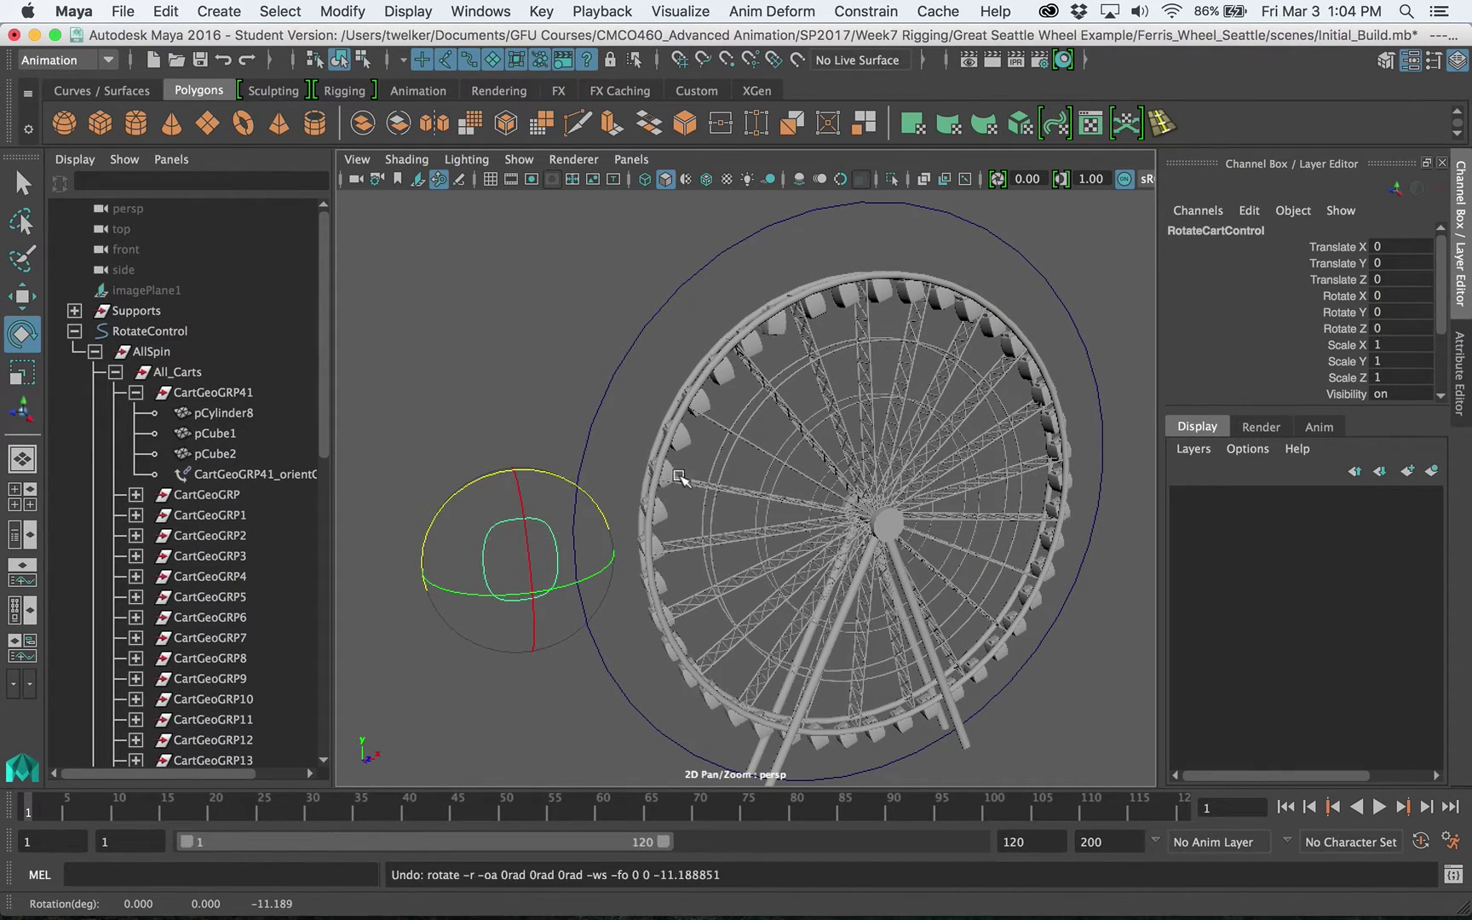
left_click(621, 353)
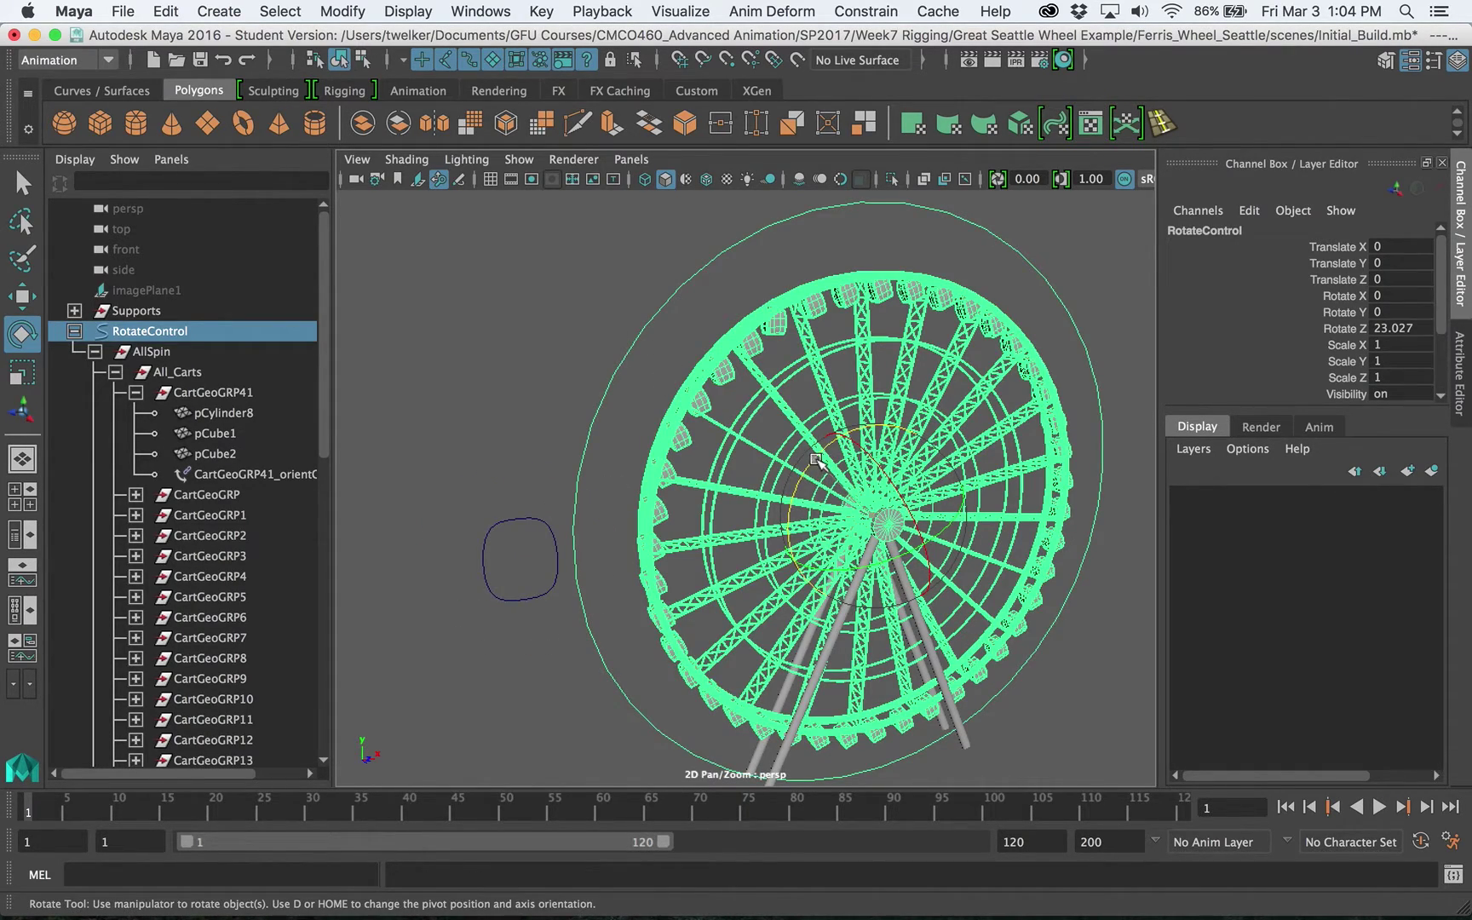
mouse_move(816, 460)
left_mouse_down()
mouse_move(782, 552)
mouse_move(811, 470)
left_mouse_up()
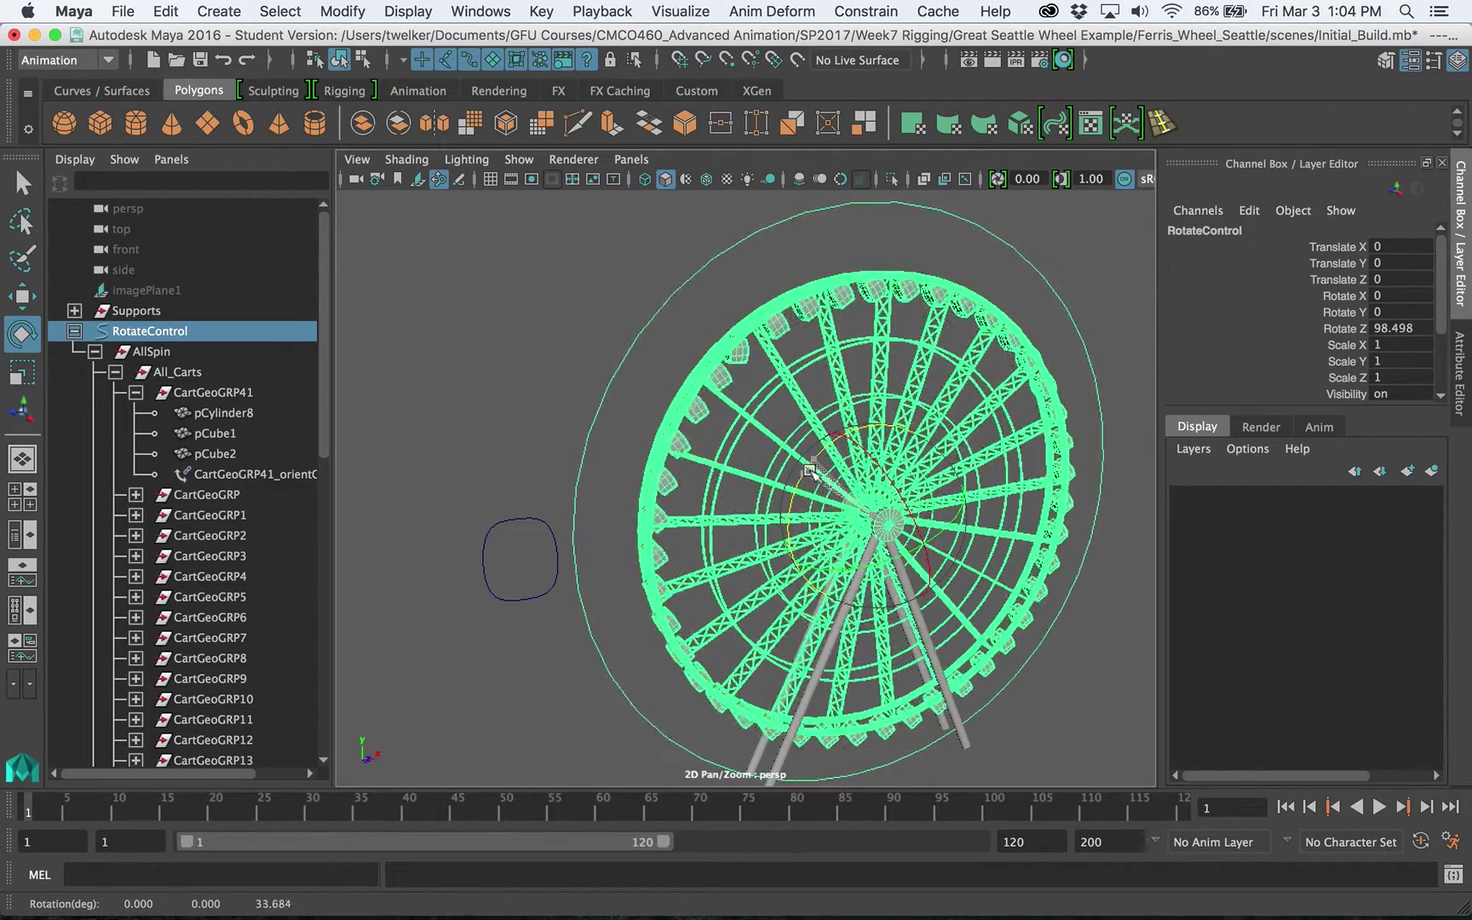
key("z")
key("z")
key("z")
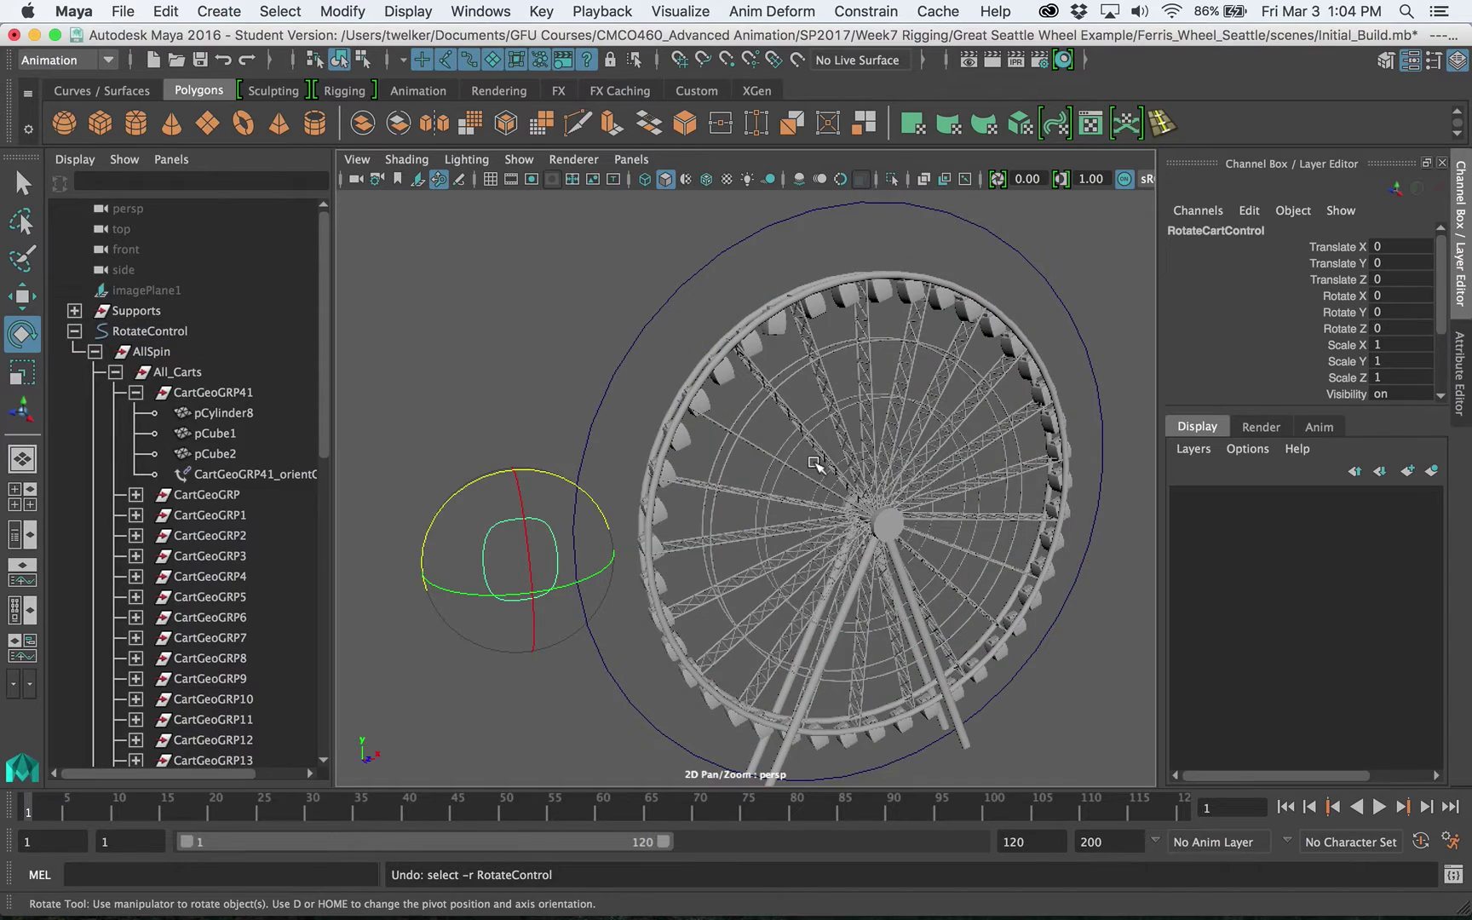
key("z")
key("z")
key("z")
key("z")
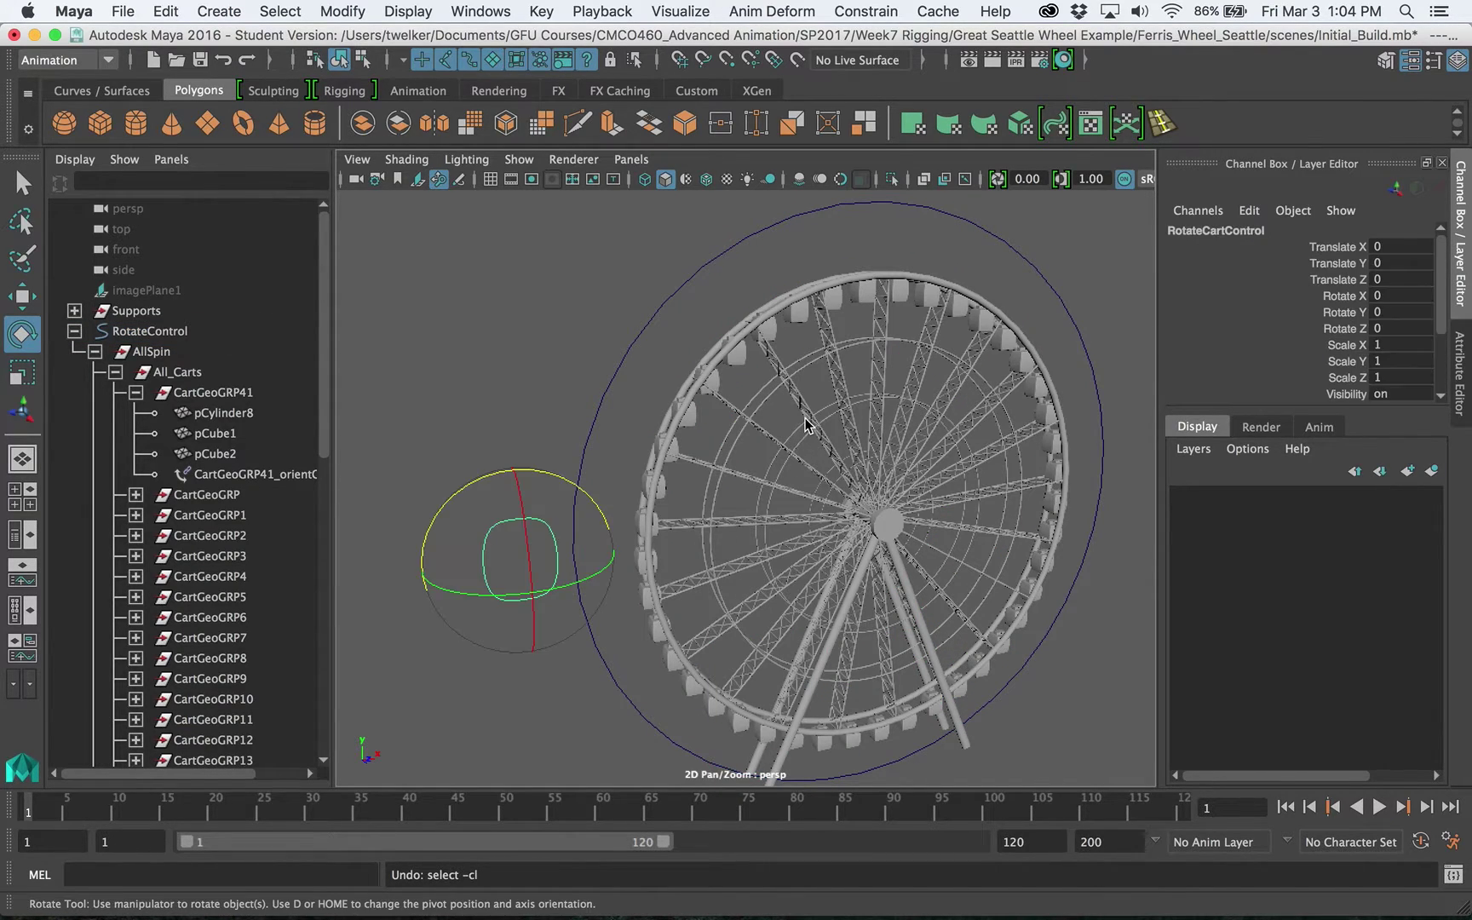
key("z")
key("z")
key("z")
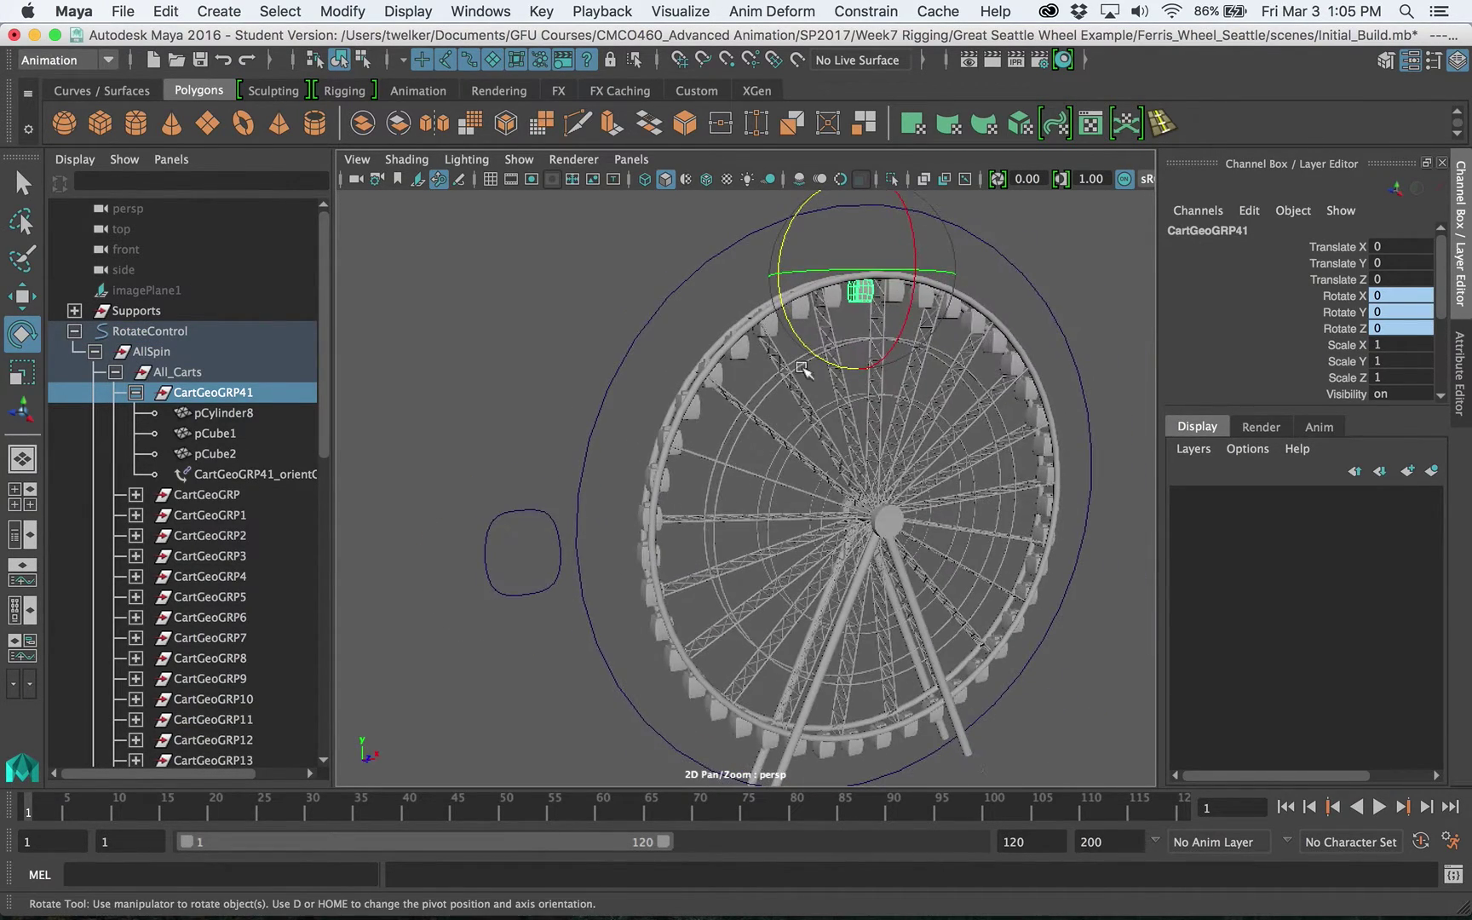
- Collapse CartGeoGRP41 and All_Carts in the Outliner and reselect the cart control
left_click(134, 394)
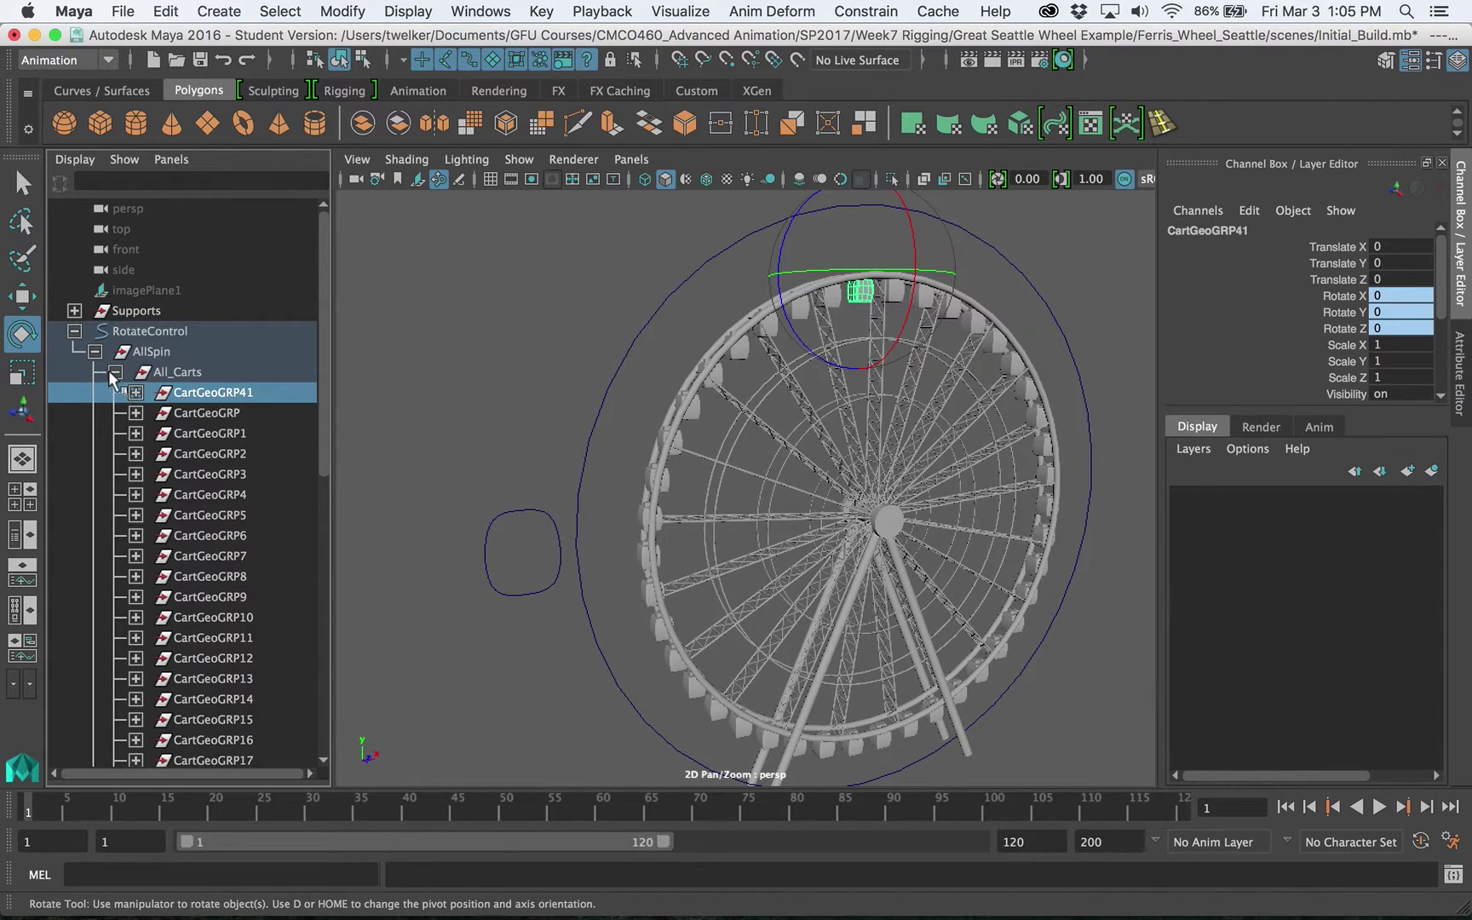
left_click(115, 371)
key("f")
scroll(184, 431, "down", 3)
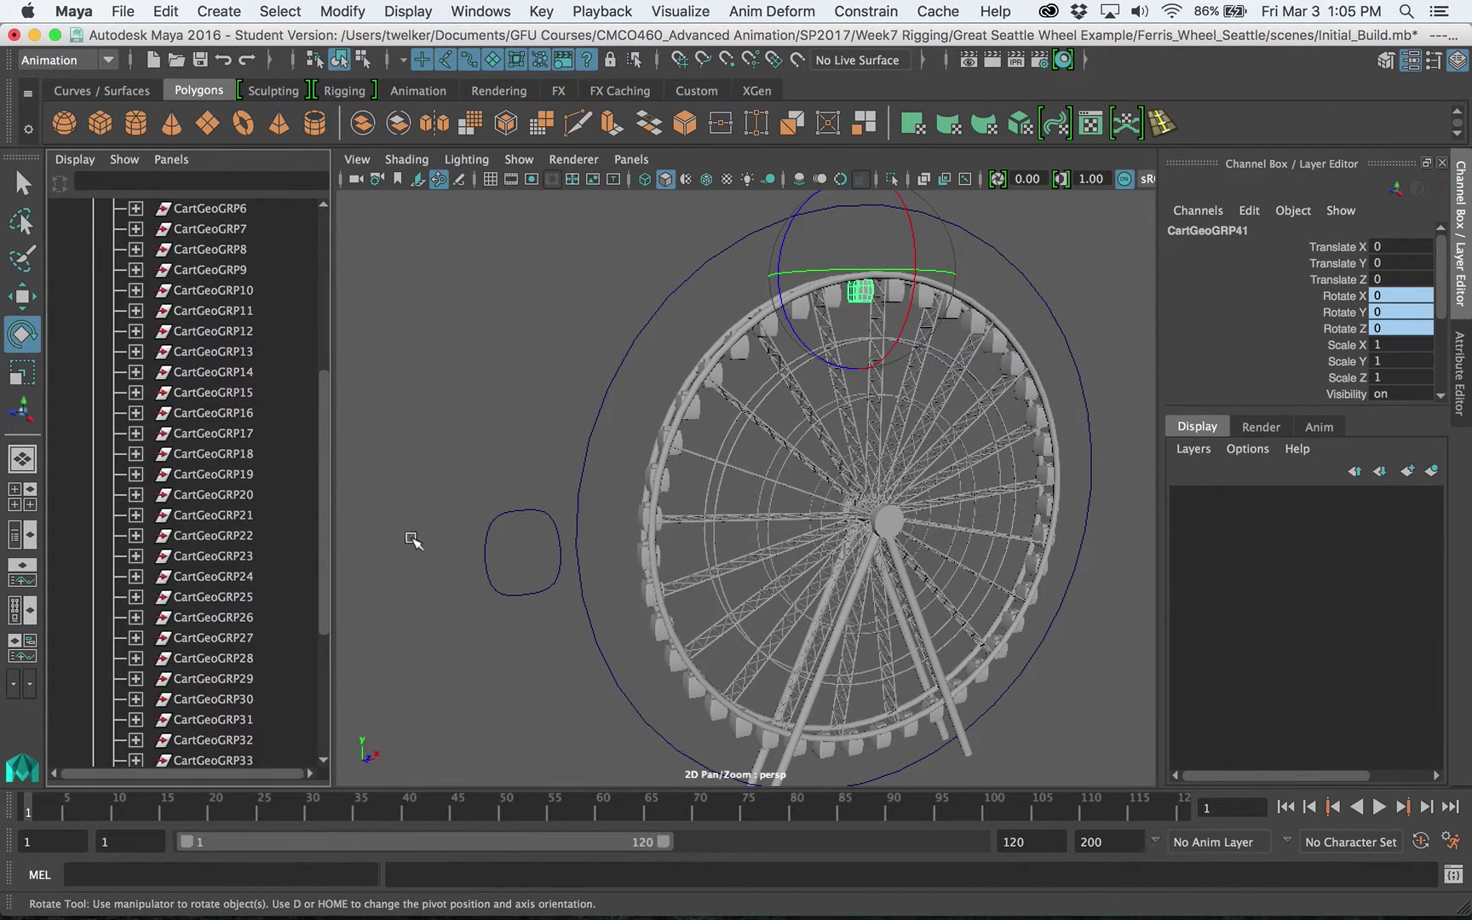
left_click(506, 515)
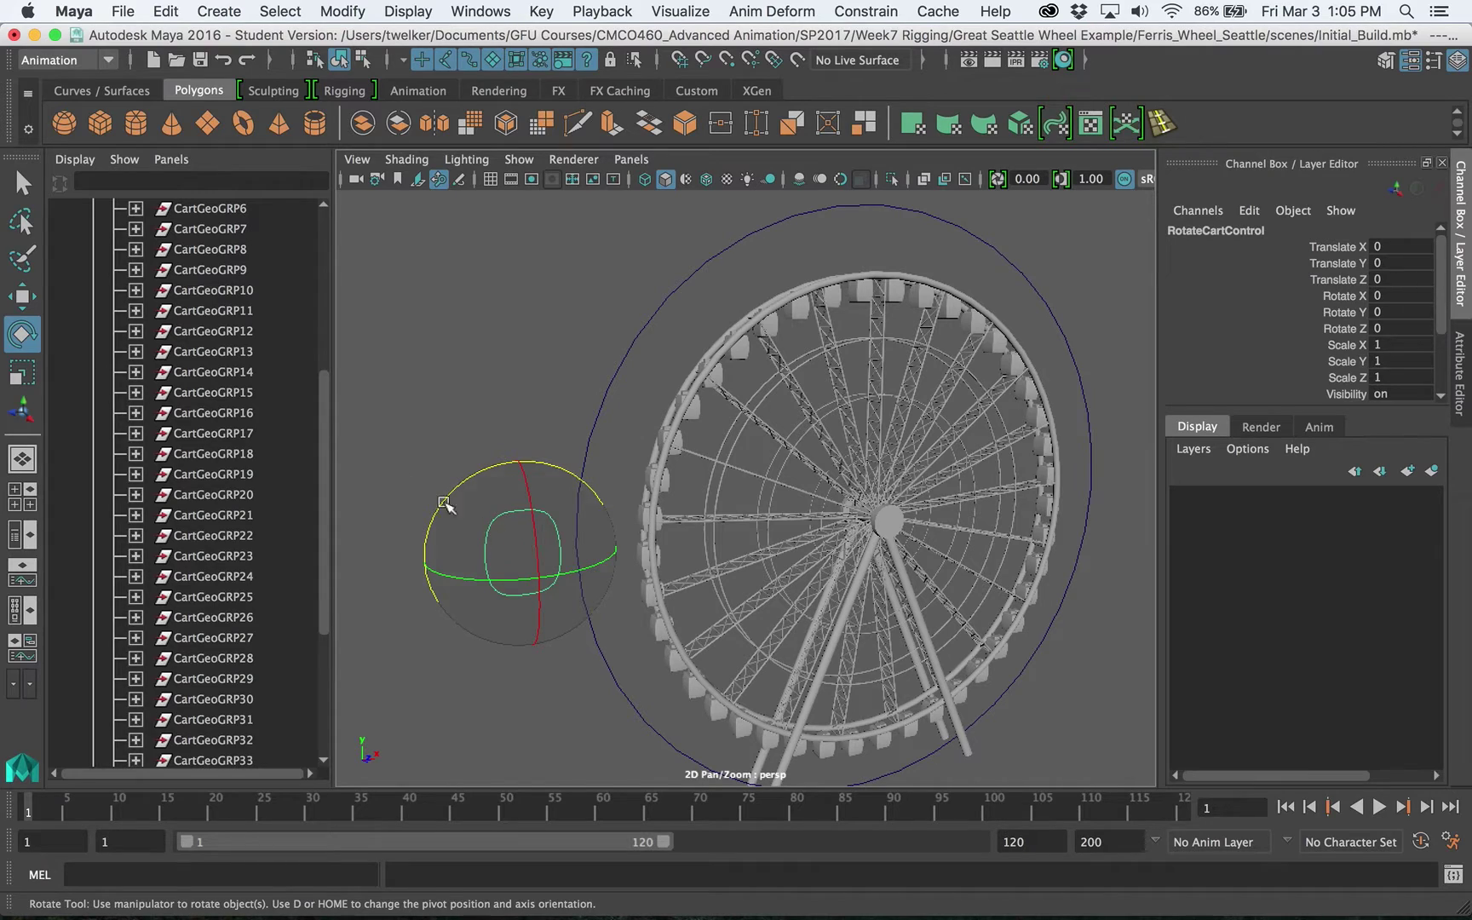
scroll(255, 397, "up", 6)
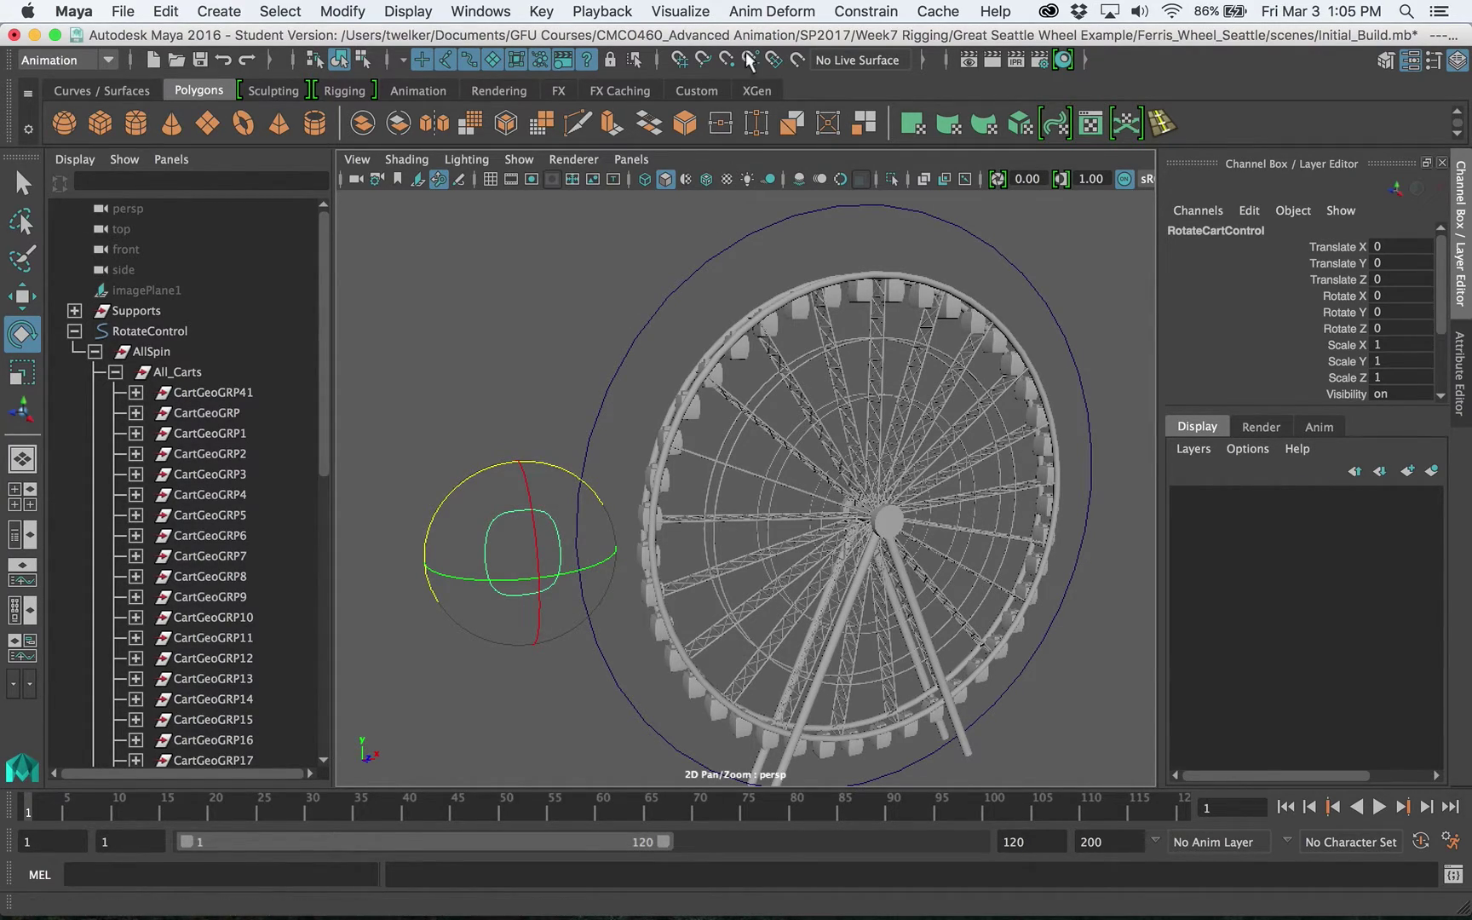
left_click(867, 11)
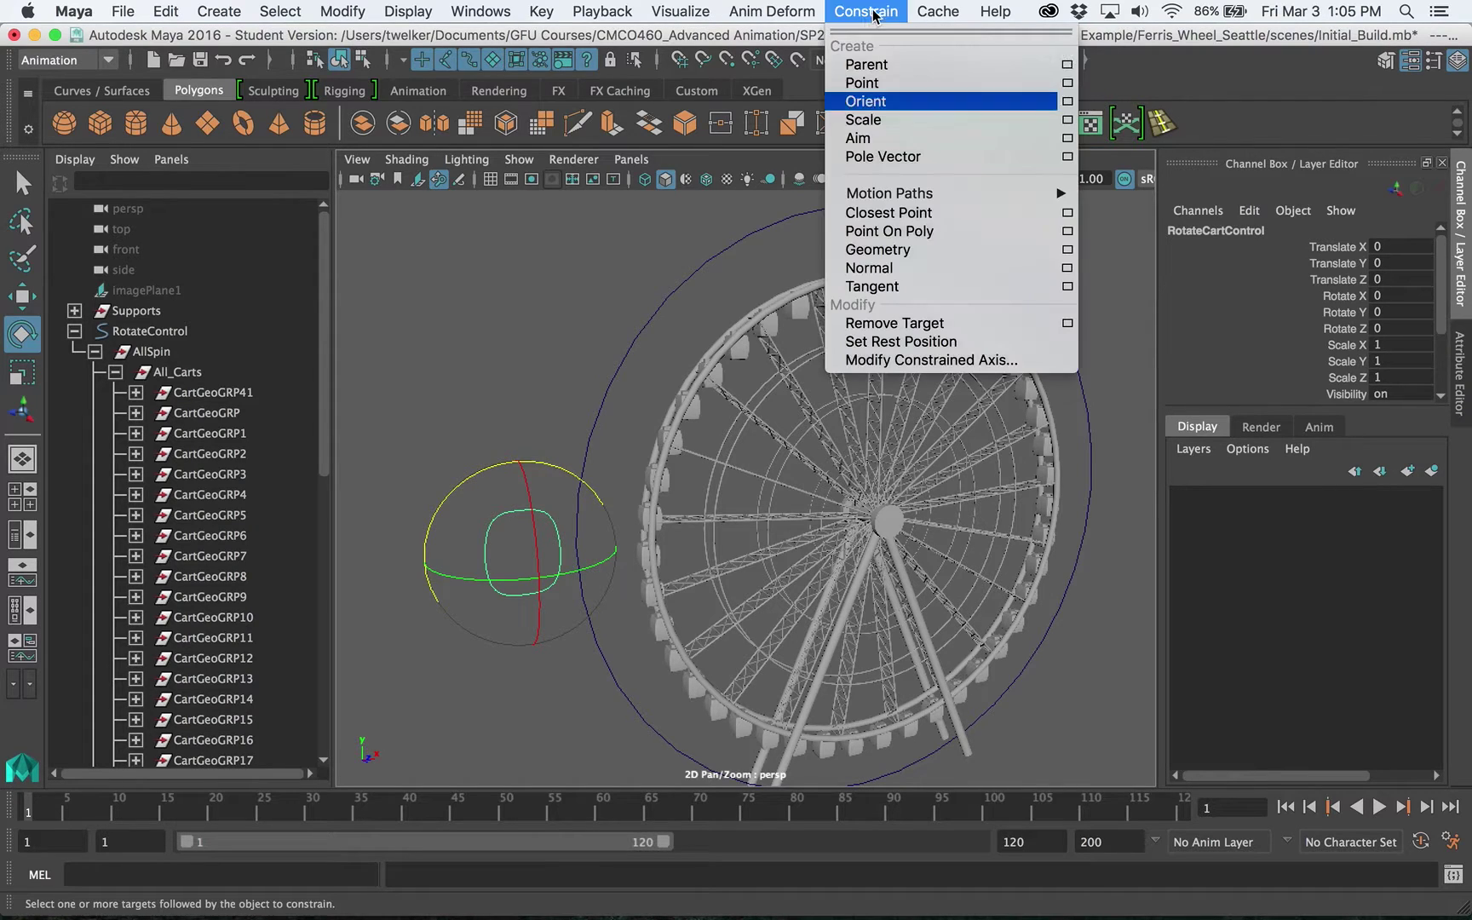
left_click(481, 11)
left_click(866, 11)
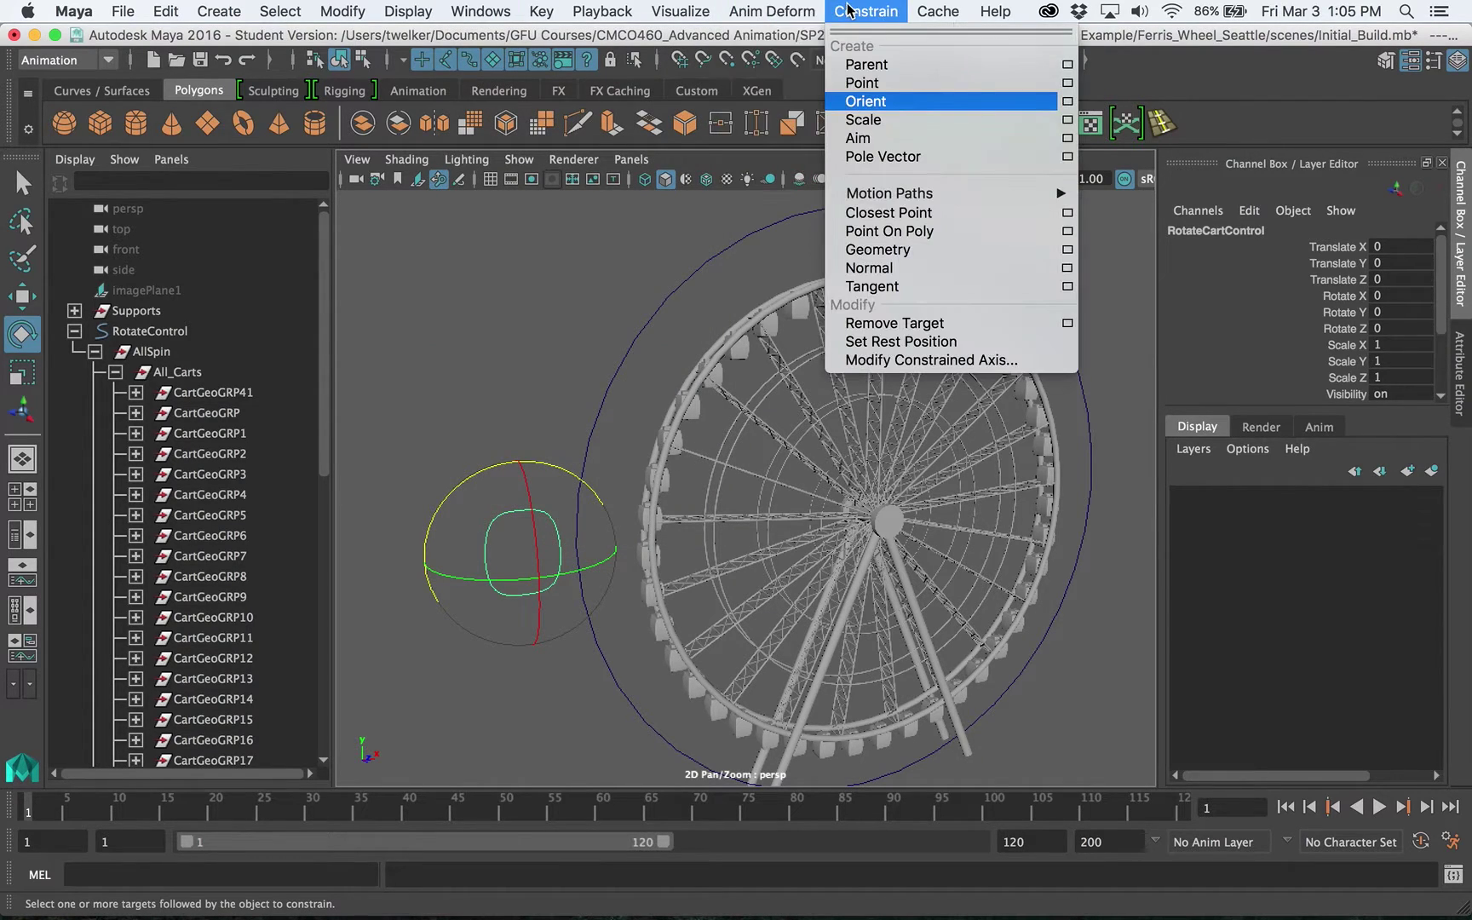
mouse_move(800, 14)
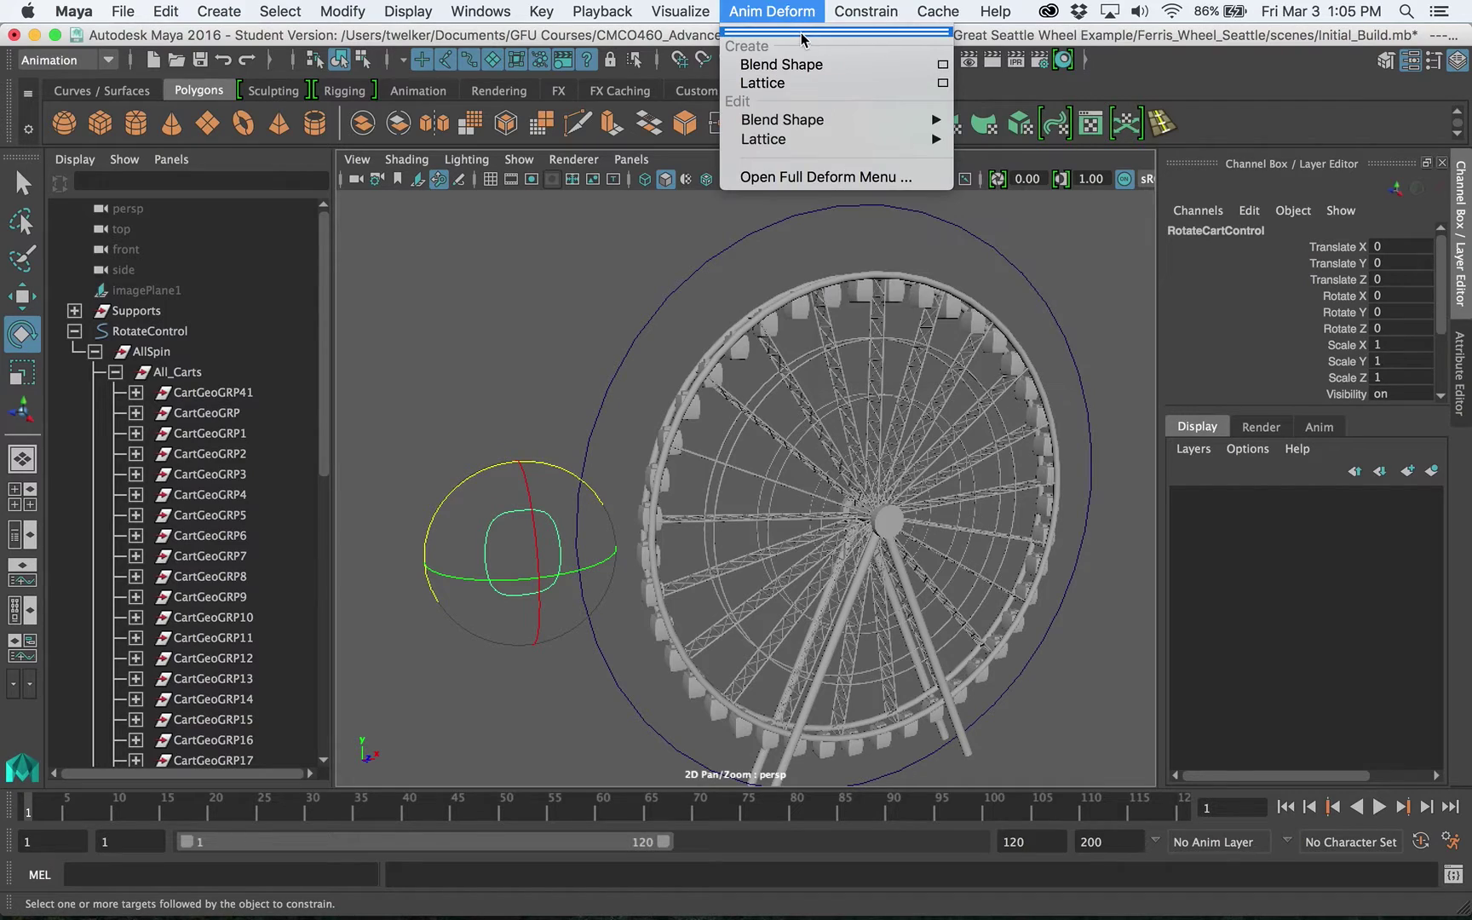
left_click(696, 45)
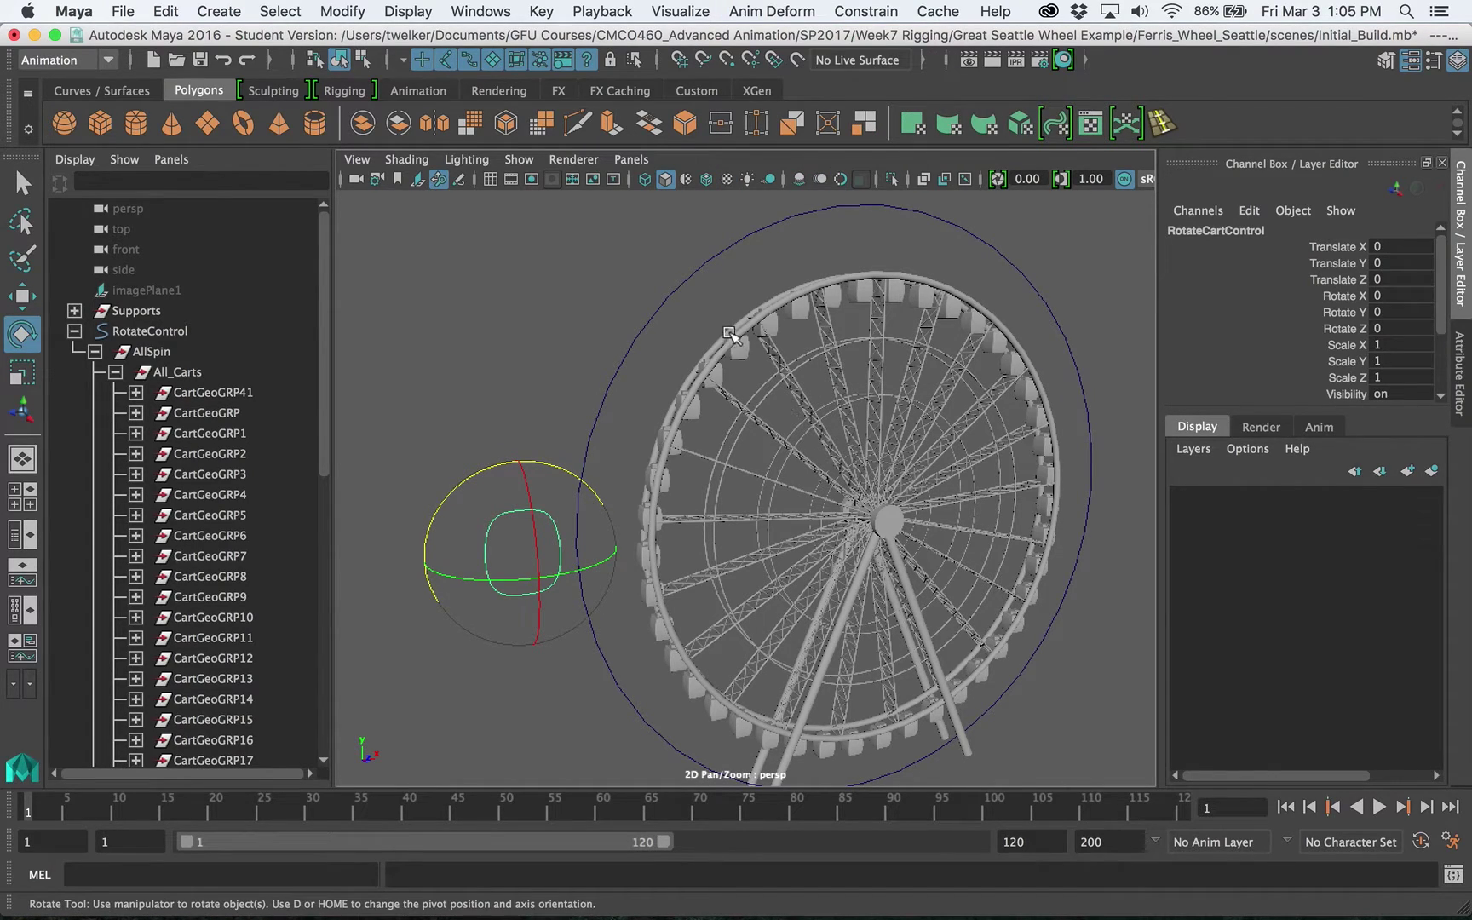
left_click(652, 388)
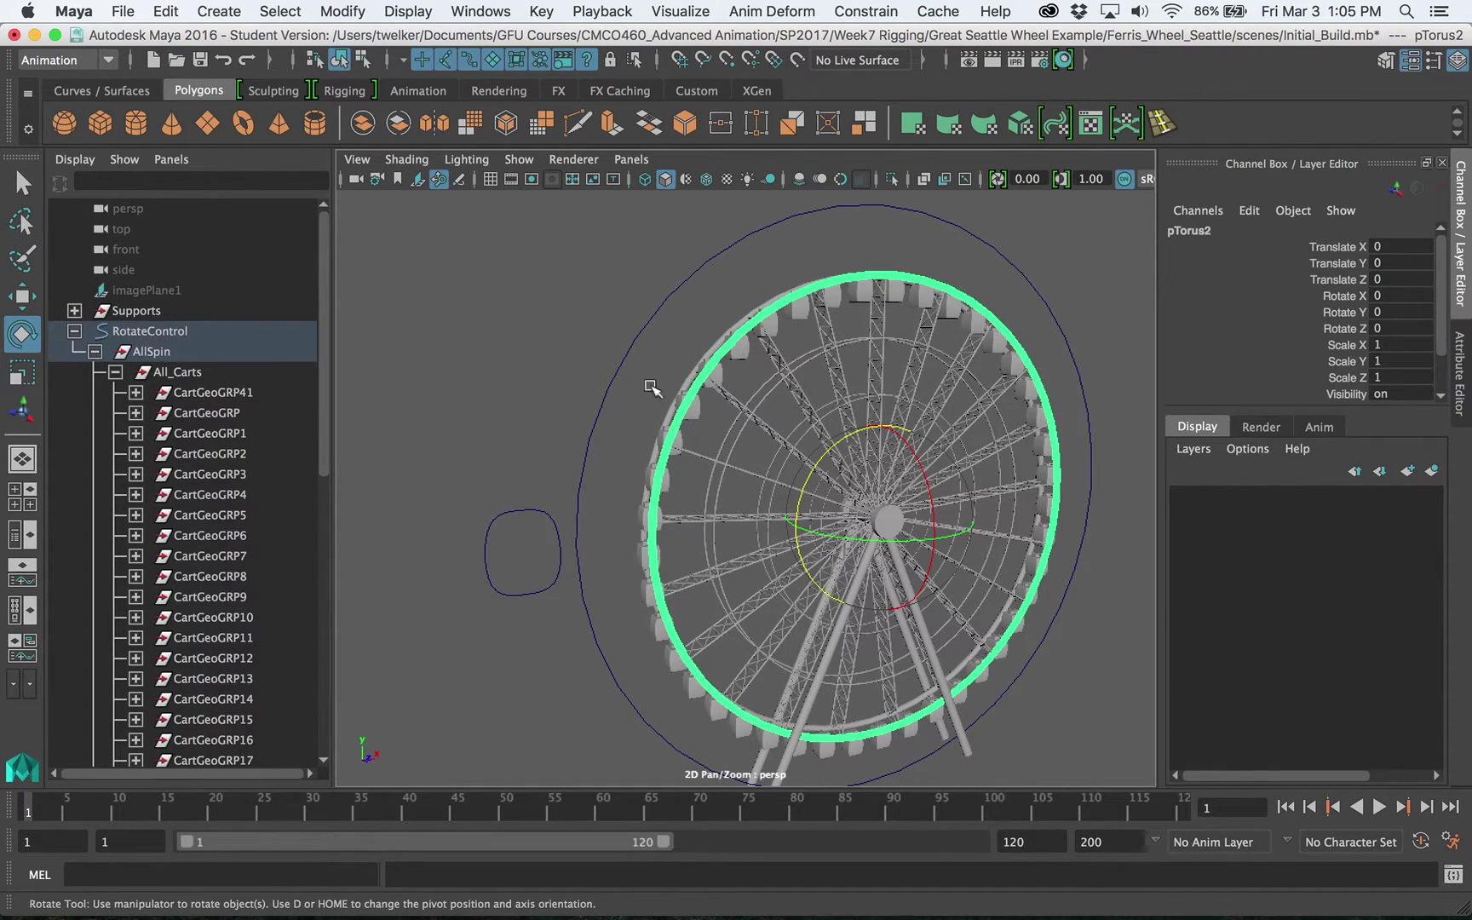
left_click(522, 510)
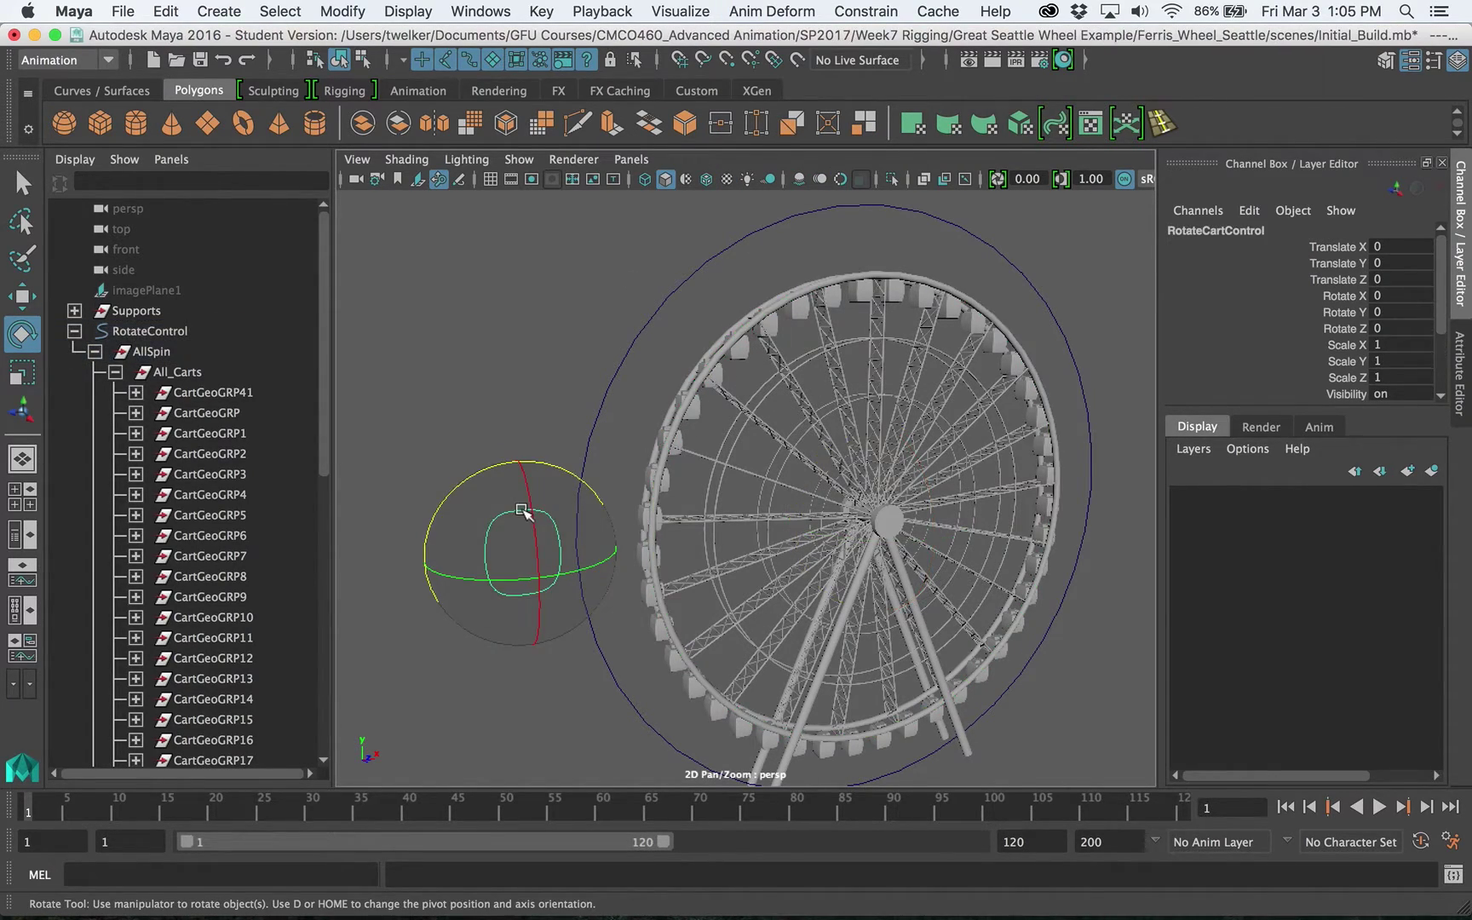
left_click(866, 11)
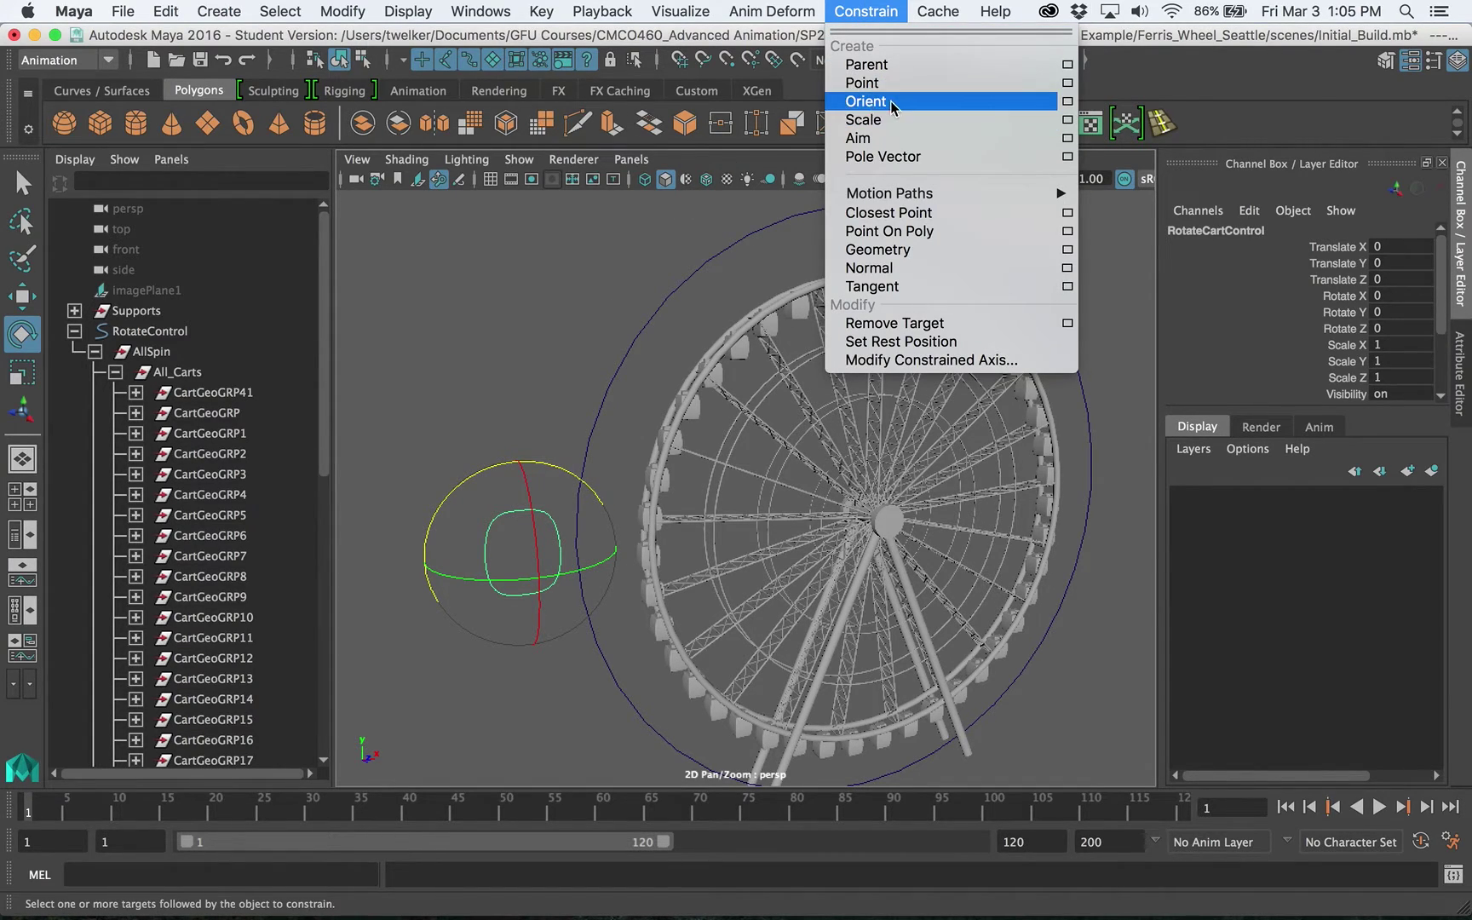
left_click(806, 44)
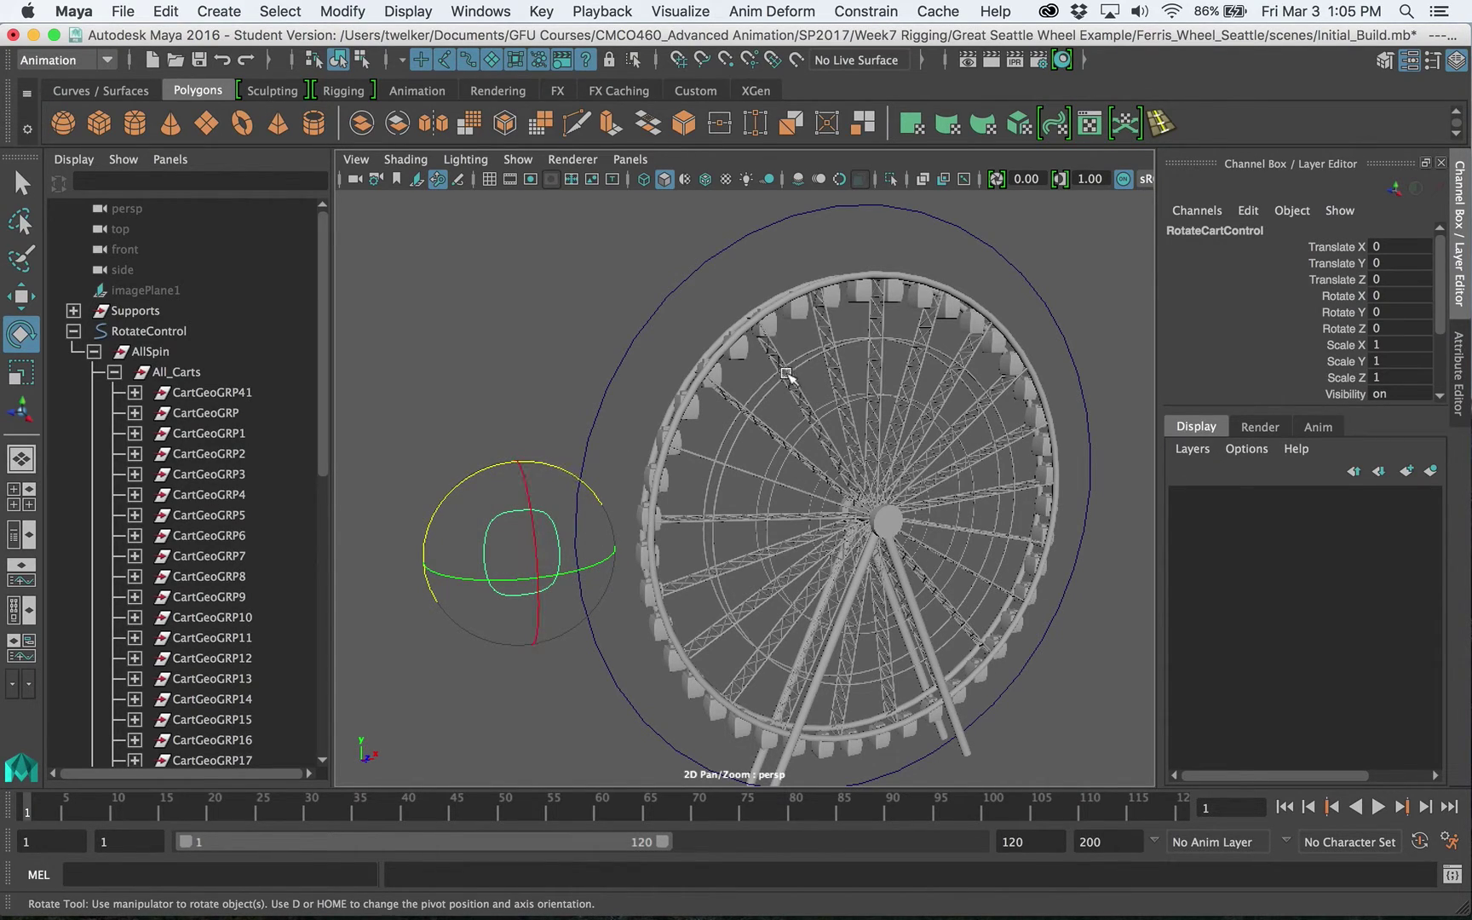
- Orient-constrain CartGeoGRP to RotateCartControl by repeating the constraint with G
left_click(227, 415)
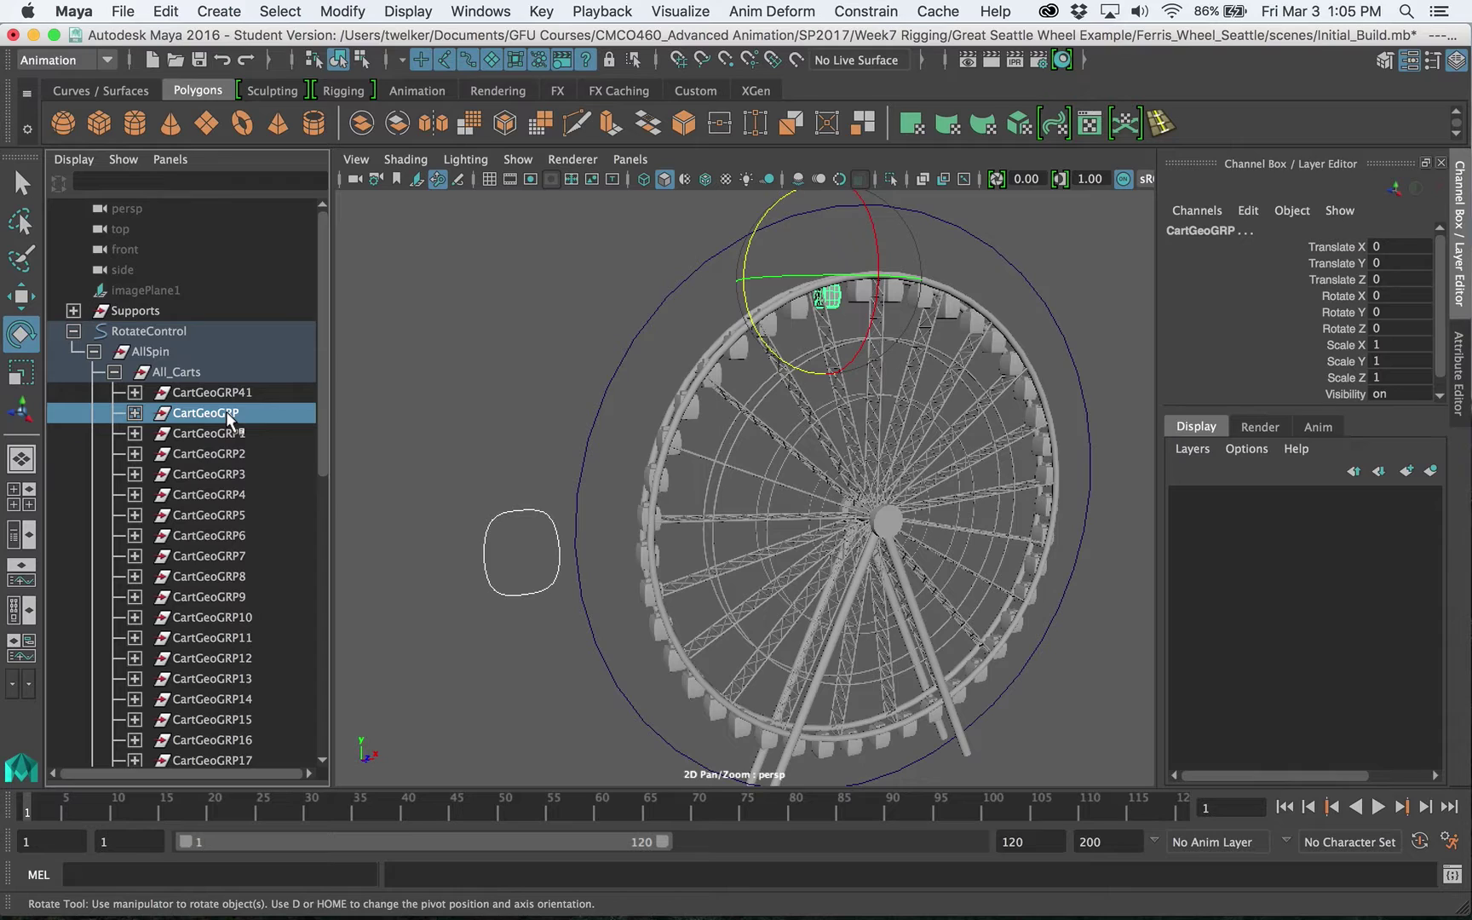
key("g")
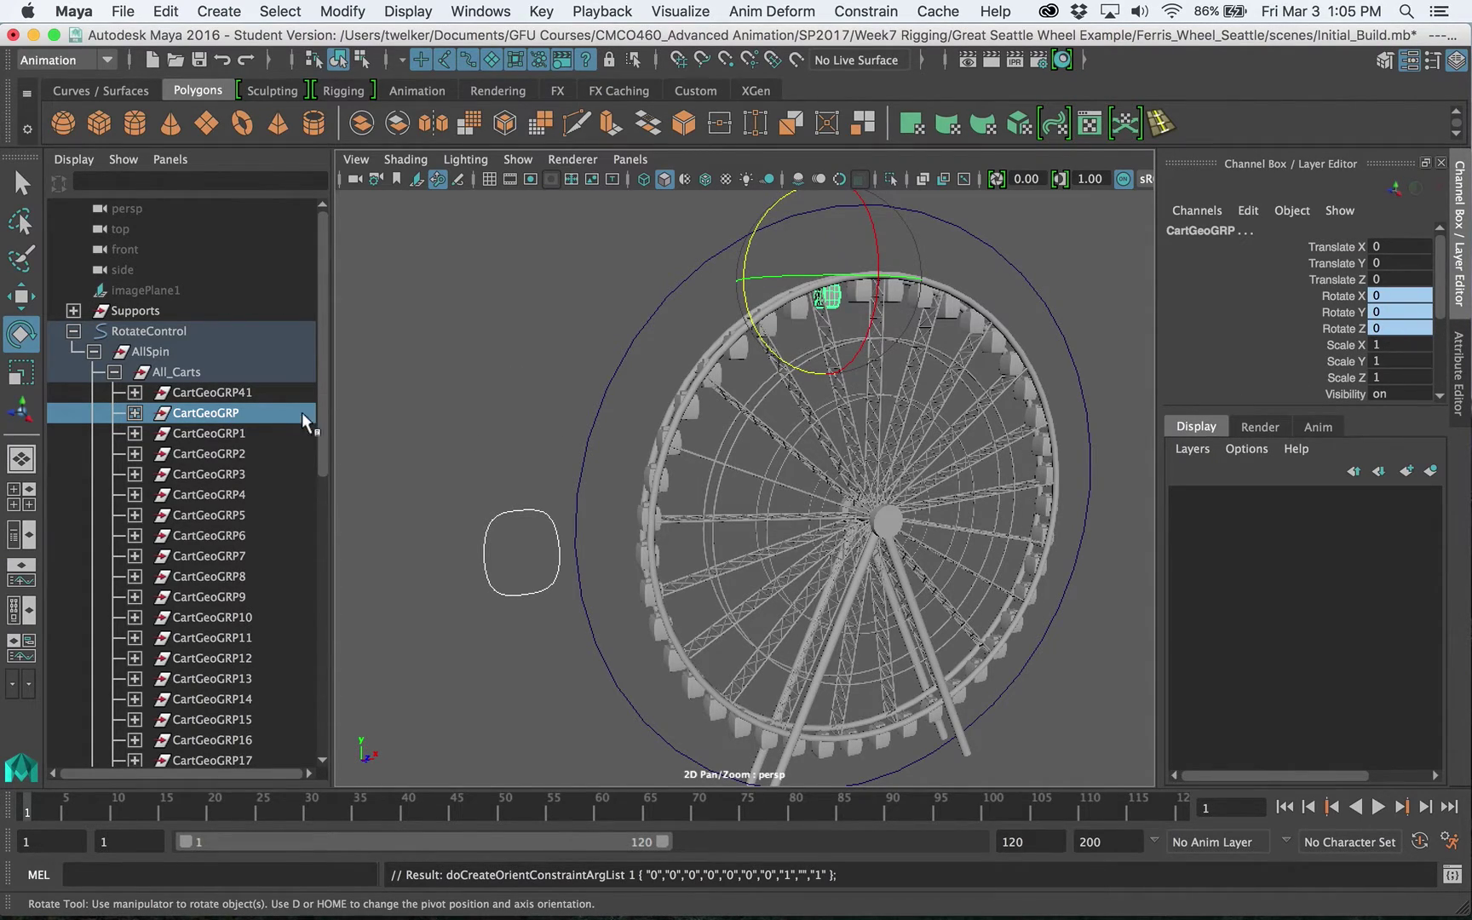
left_click(134, 412)
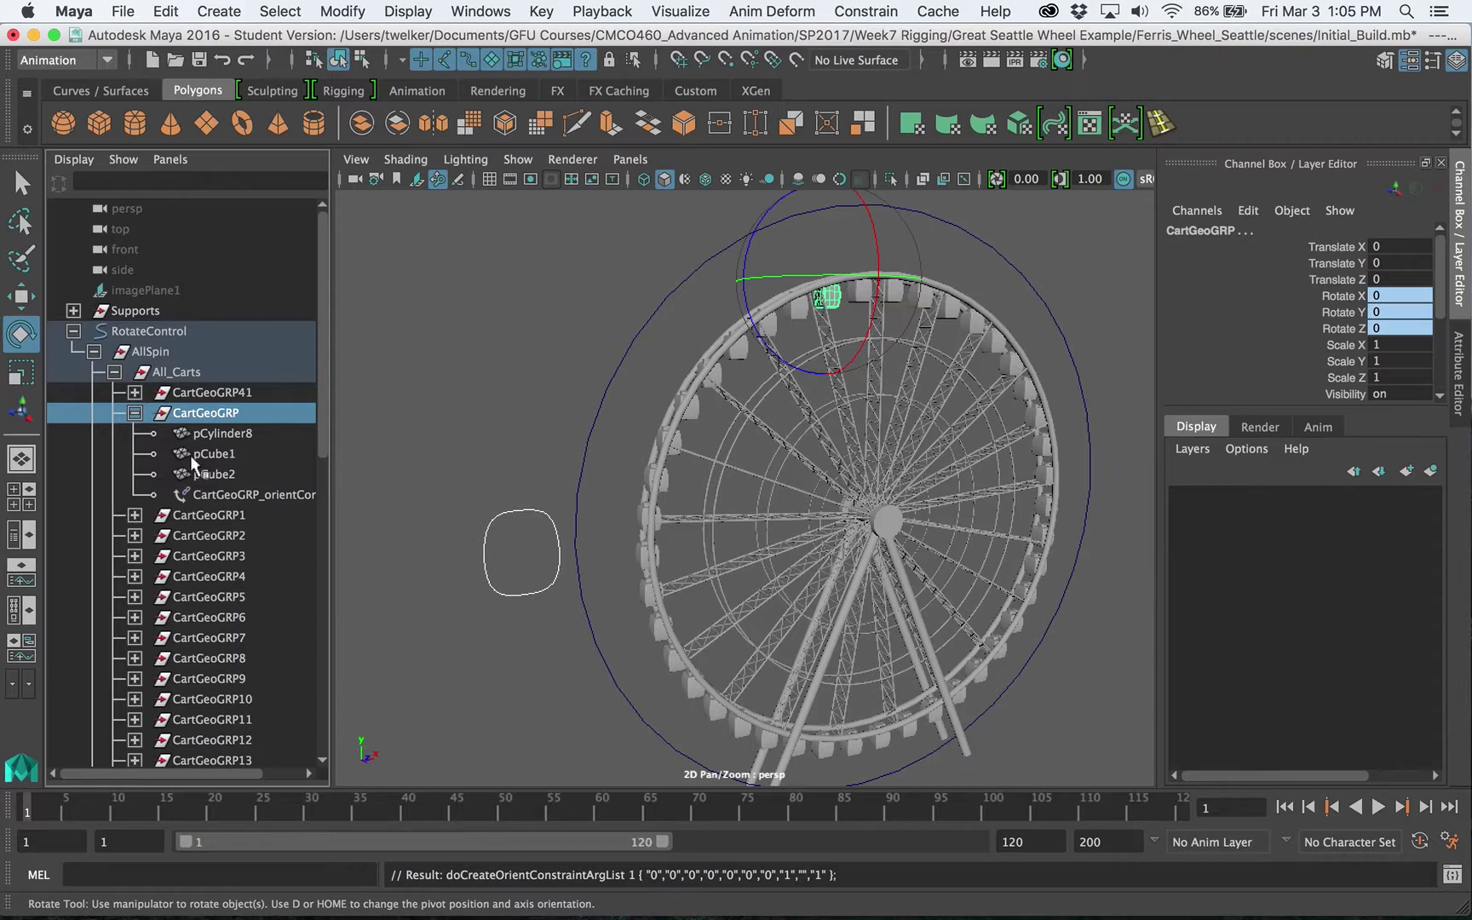
left_click(135, 412)
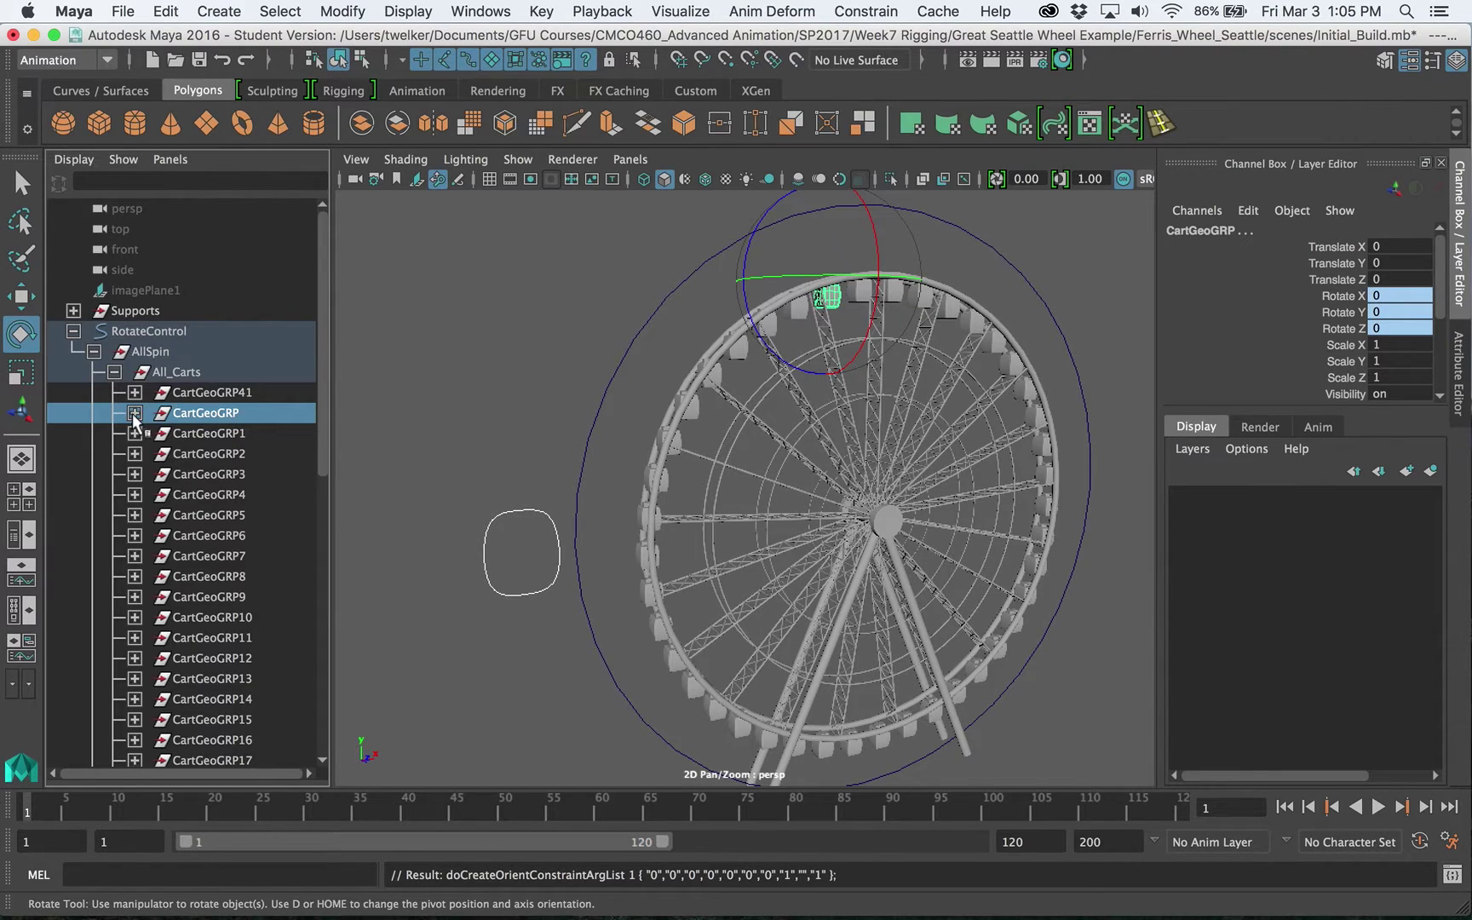
- Orient-constrain CartGeoGRP1, CartGeoGRP2 and CartGeoGRP3 to RotateCartControl, repeating with G
left_click(517, 509)
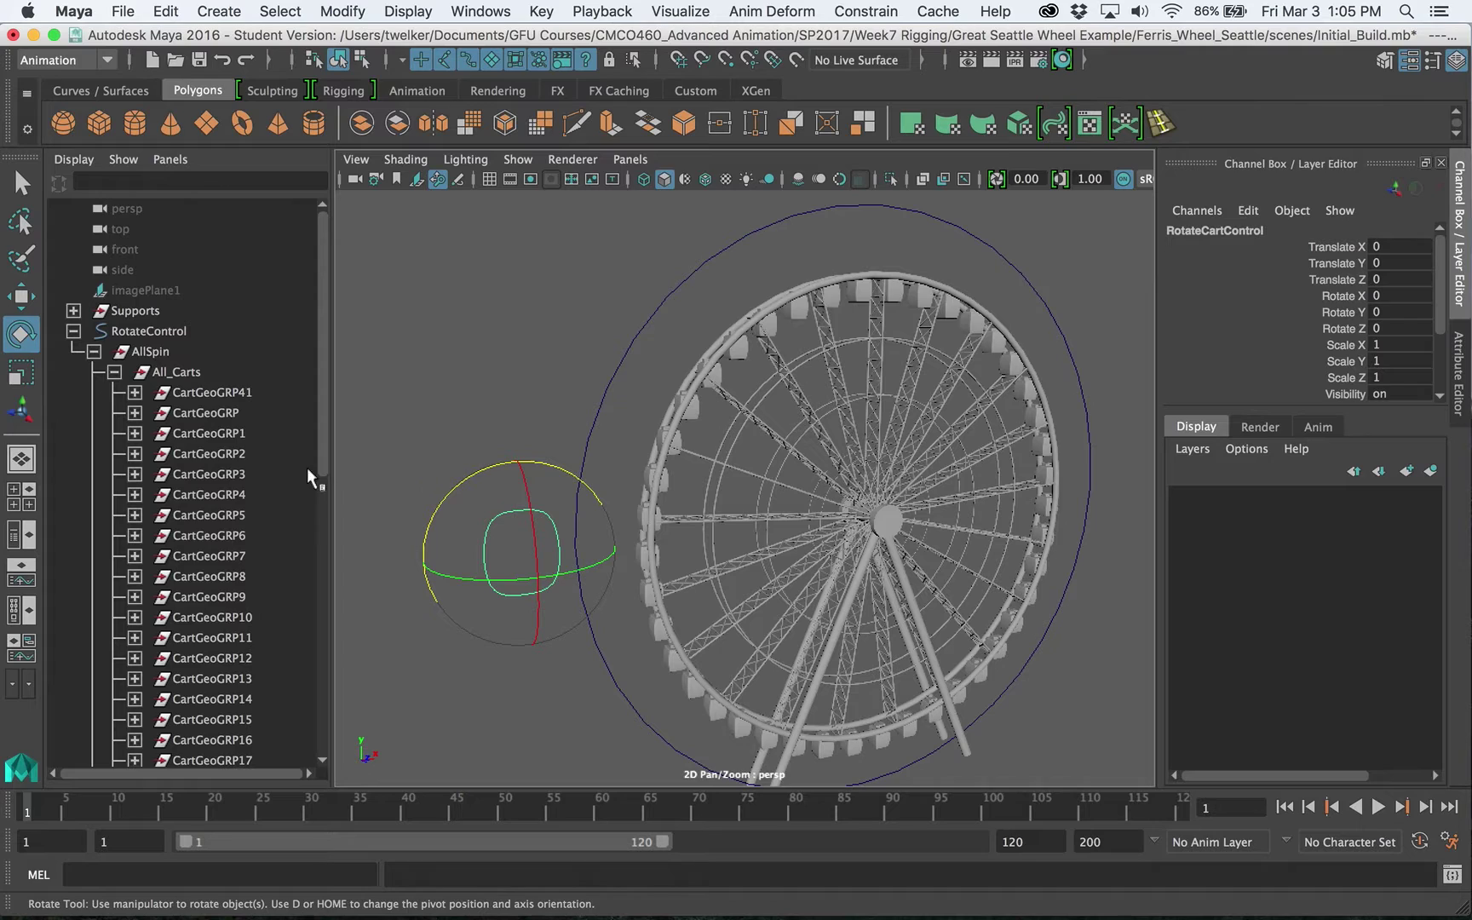
left_click(234, 434)
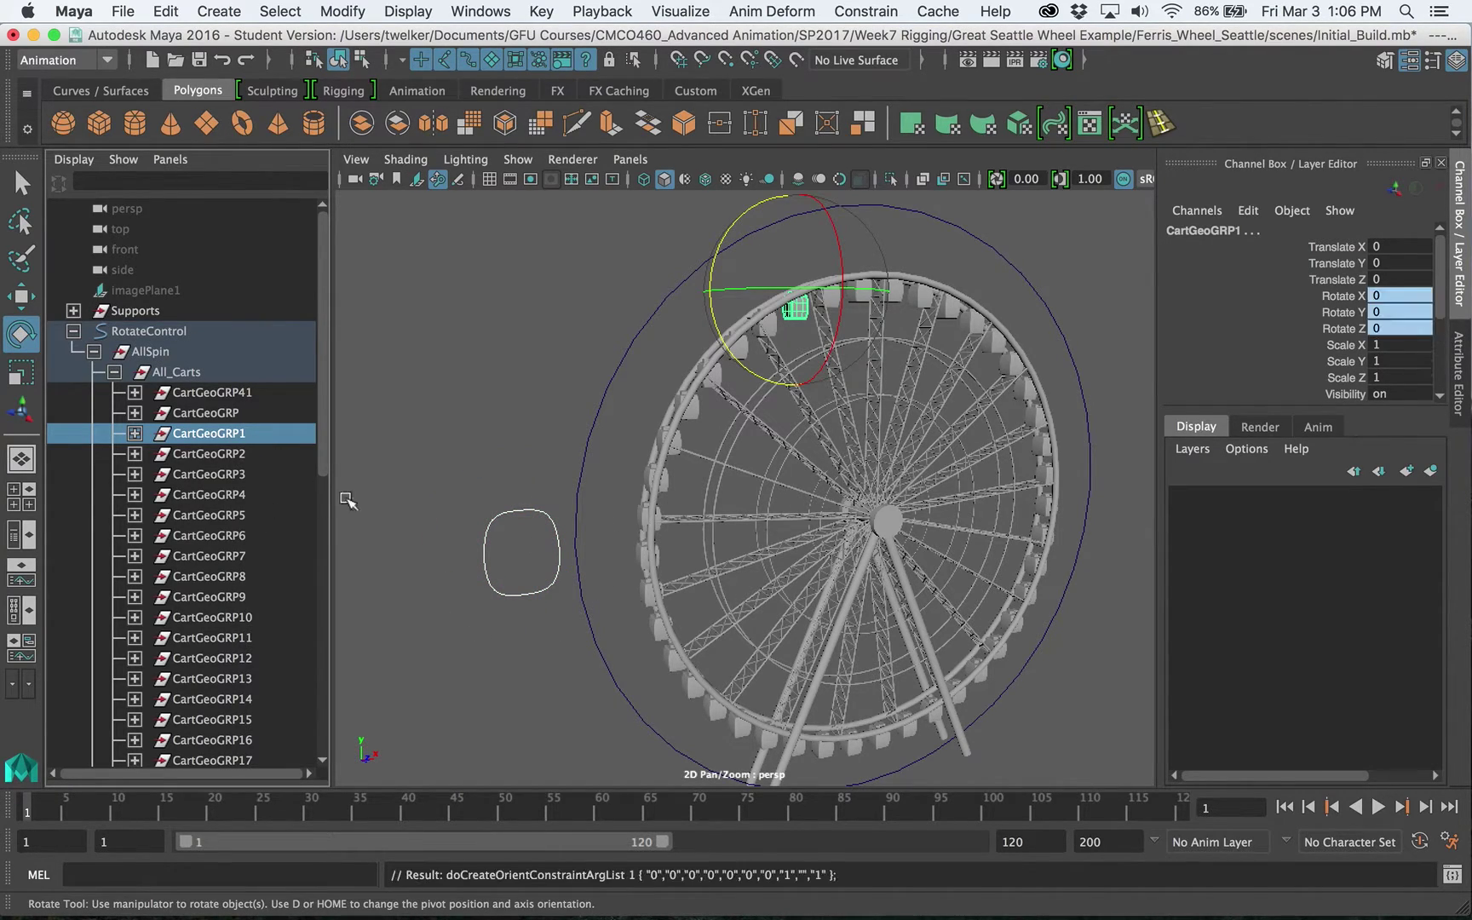
left_click(511, 516)
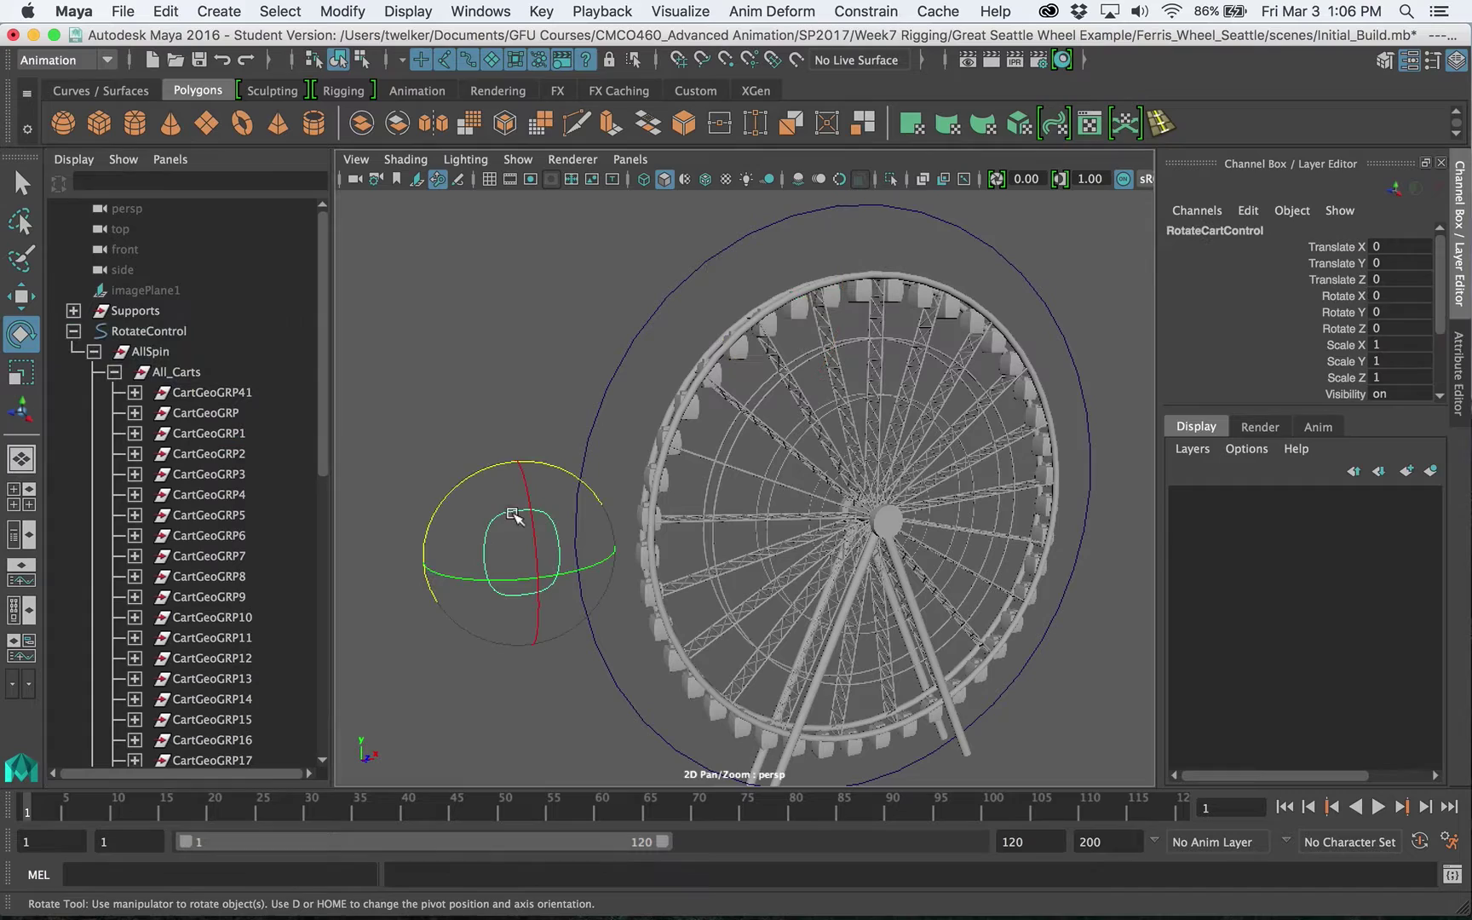
left_click(229, 455)
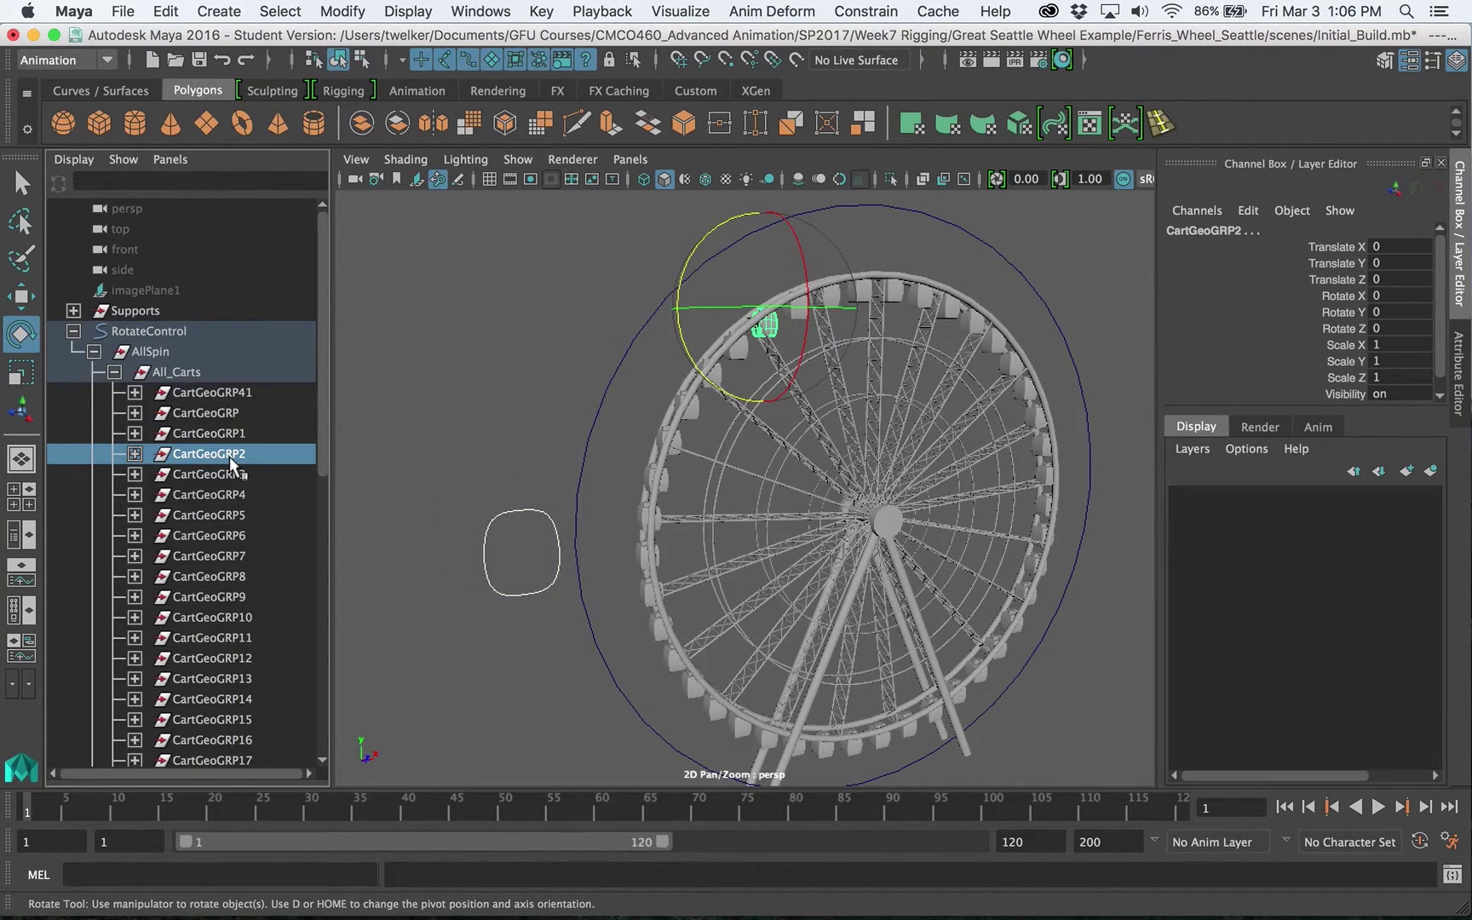
key("g")
left_click(524, 511)
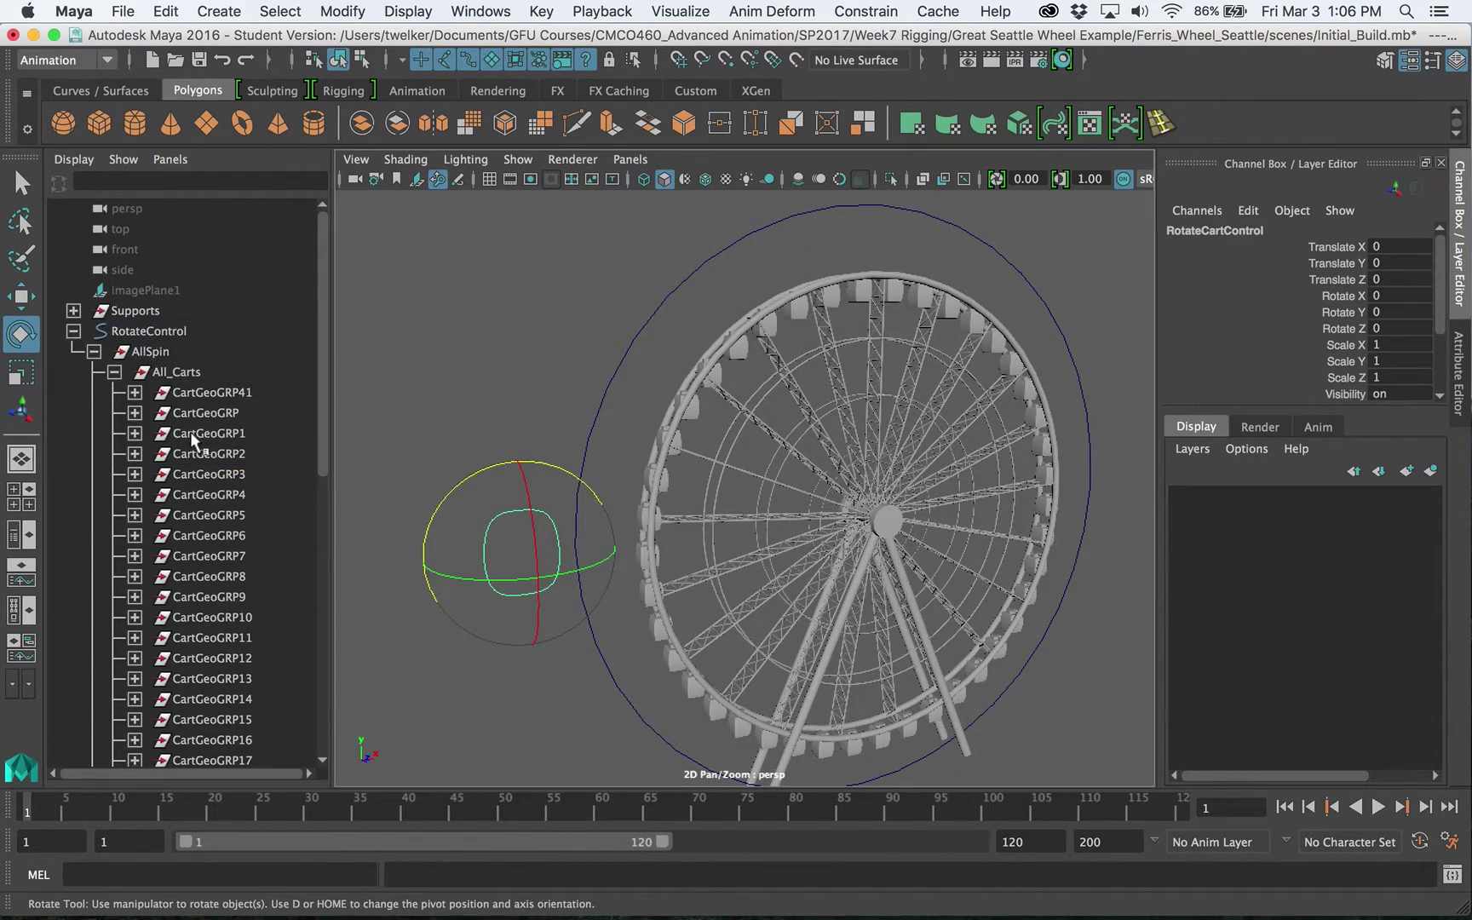
left_click(214, 472, "ctrl")
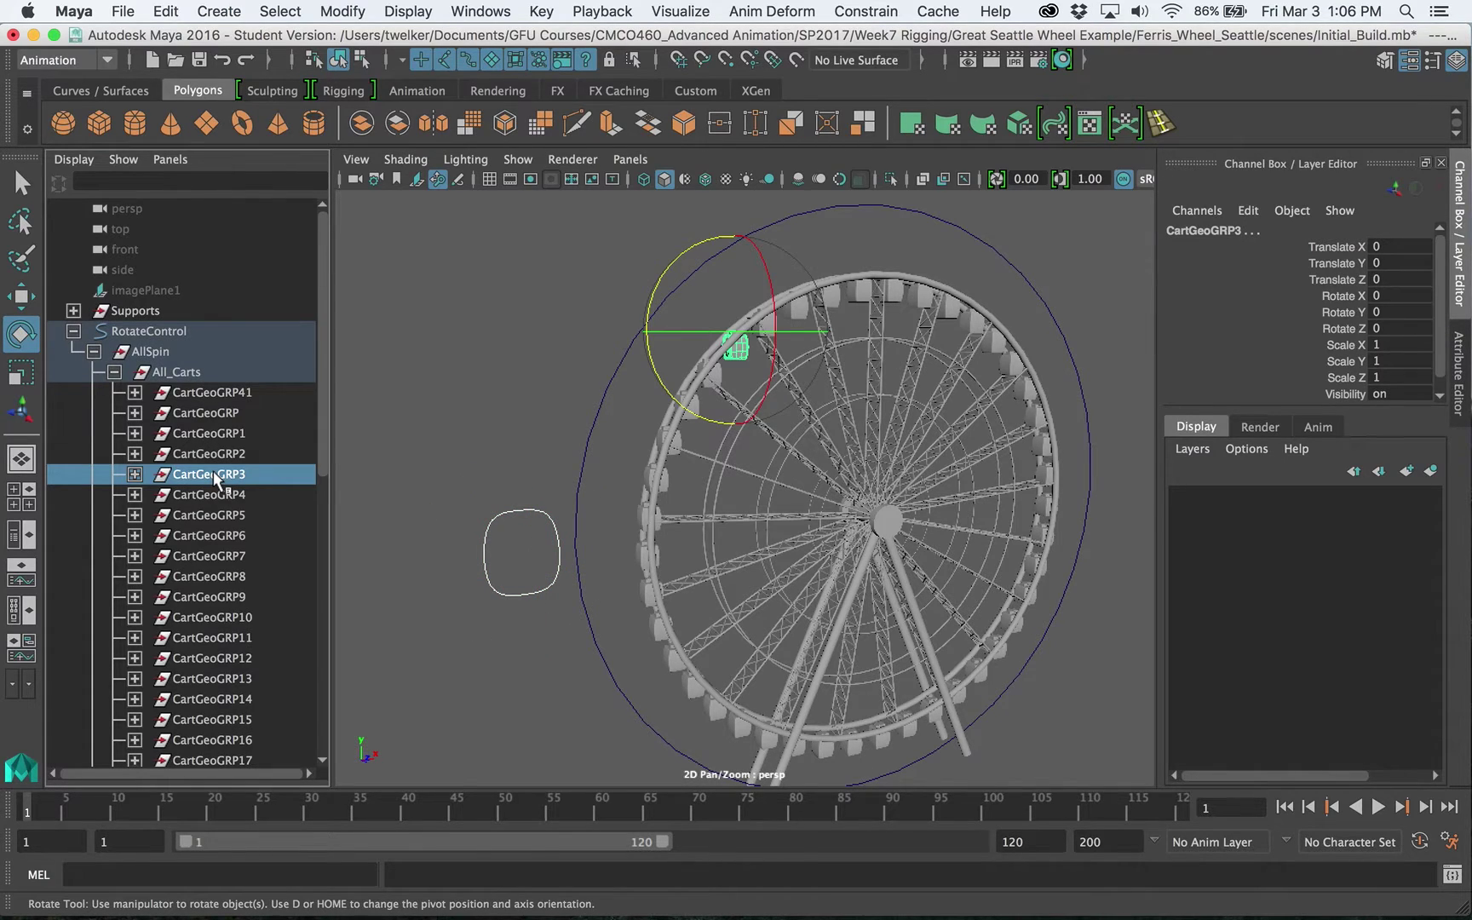
key("g")
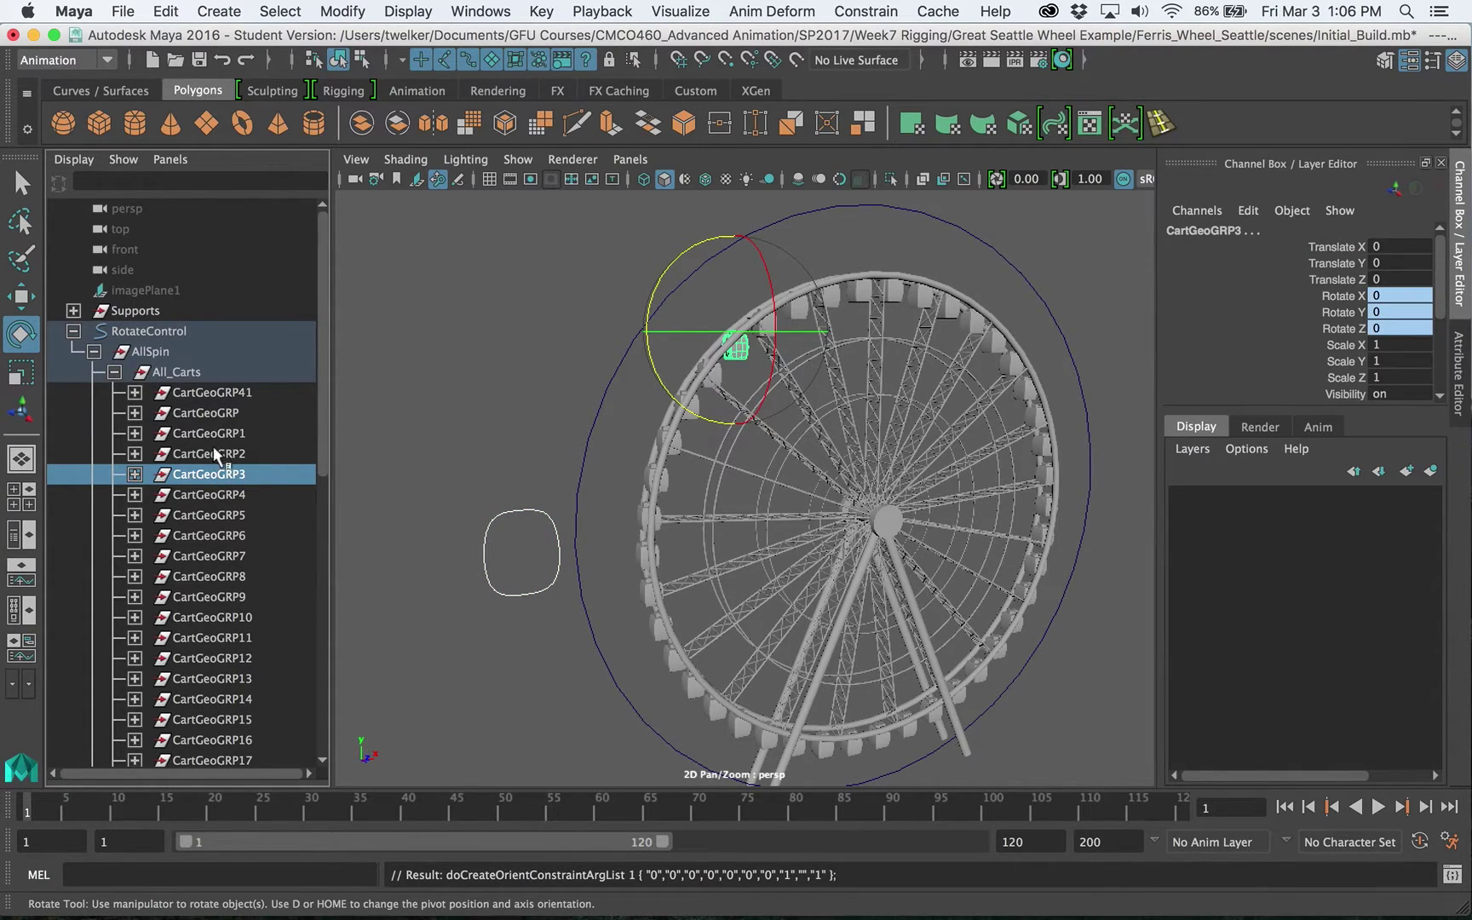
left_click(228, 454)
- Test-rotate RotateCartControl to check the constrained carts, then undo and deselect
left_click(534, 523)
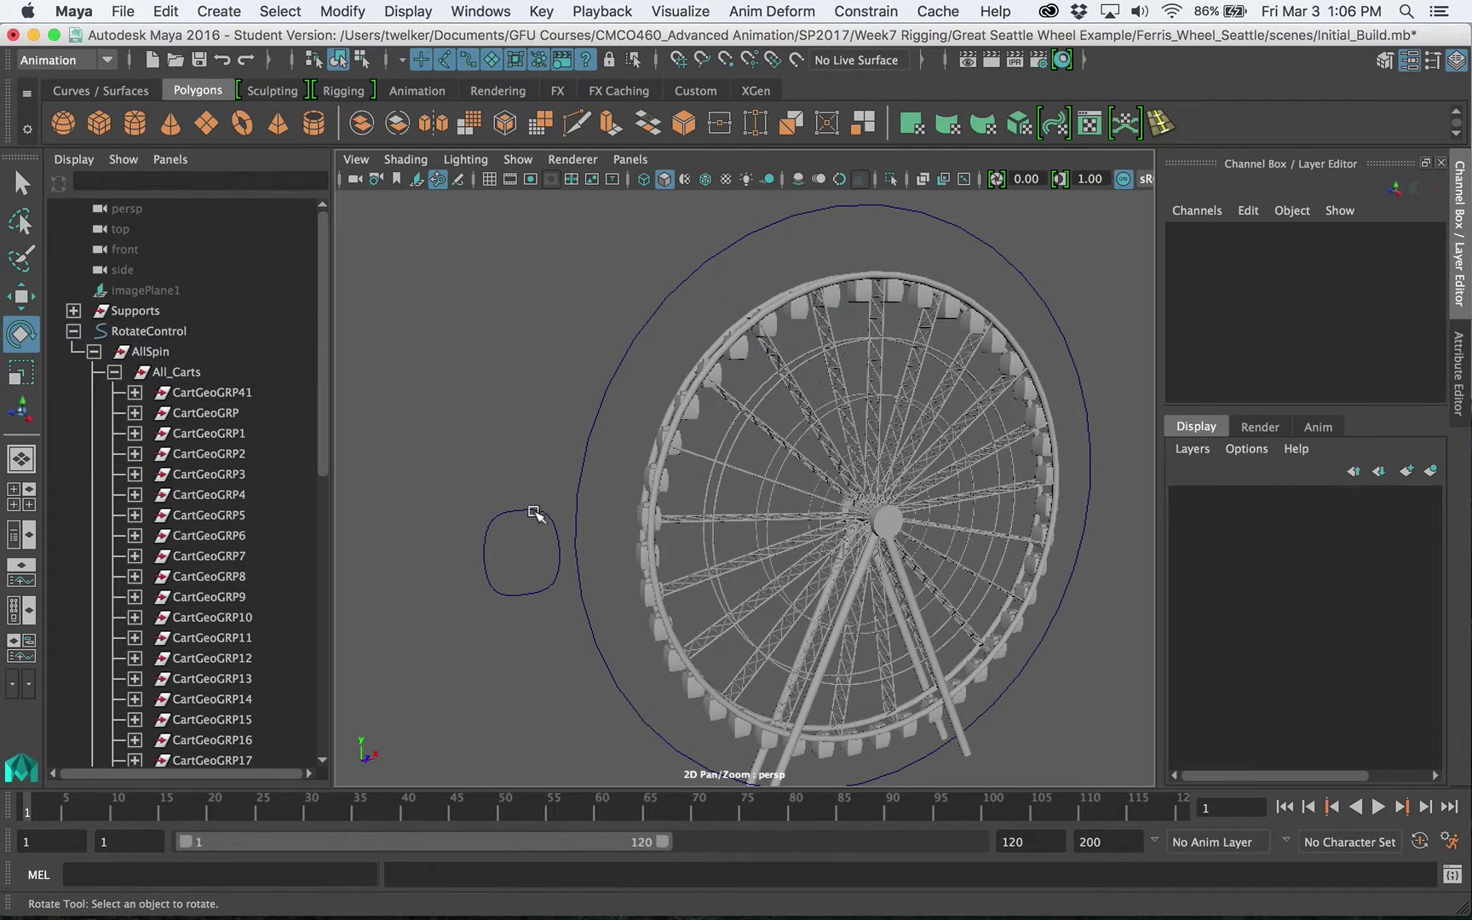
left_click(526, 512)
left_click_drag(487, 470, 563, 422)
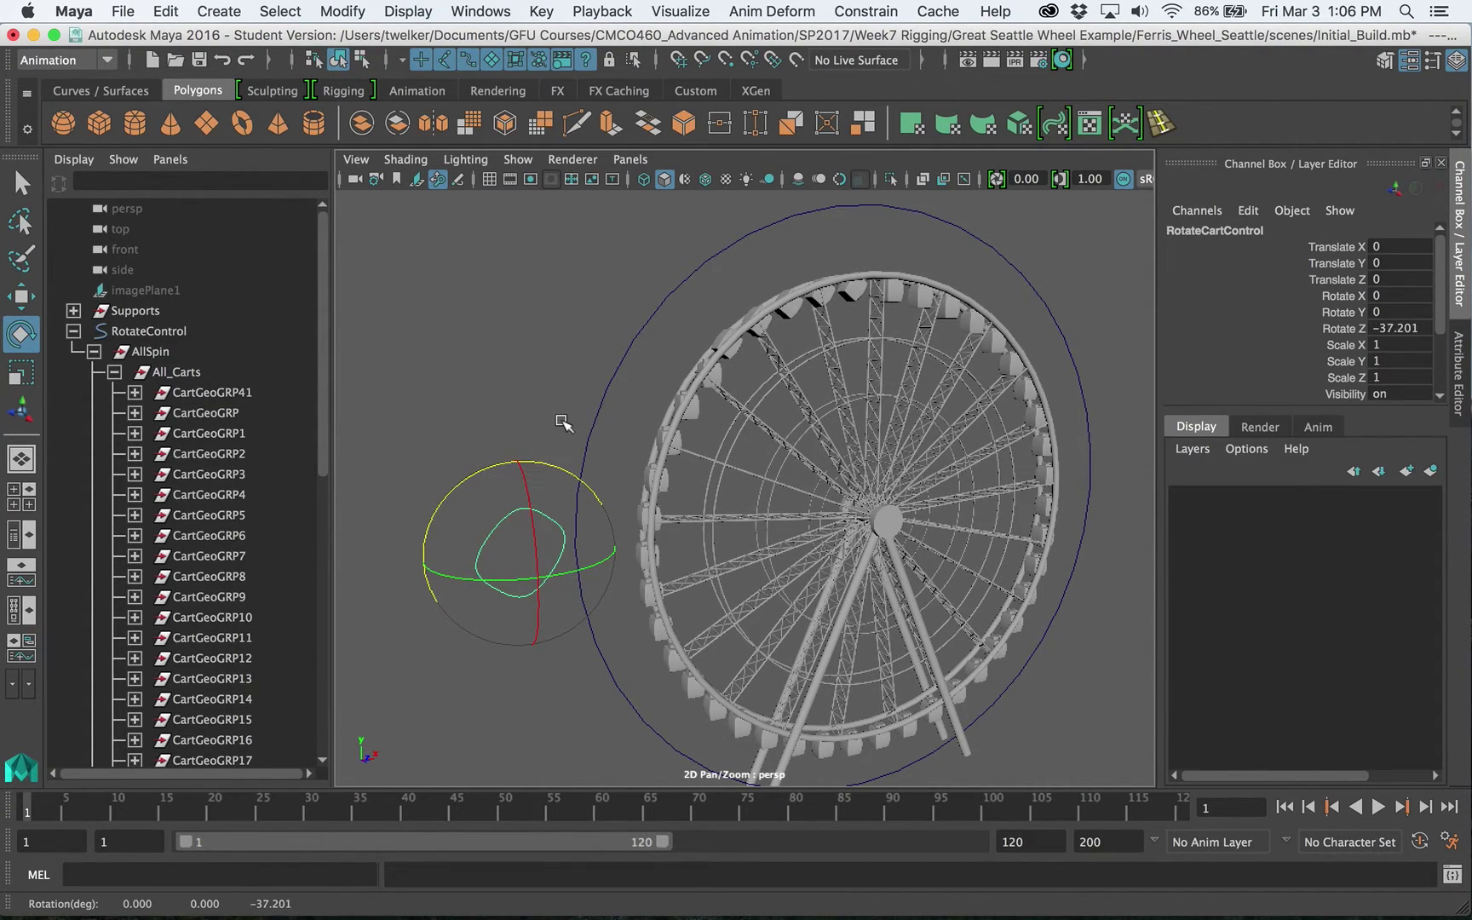
key("ctrl+z")
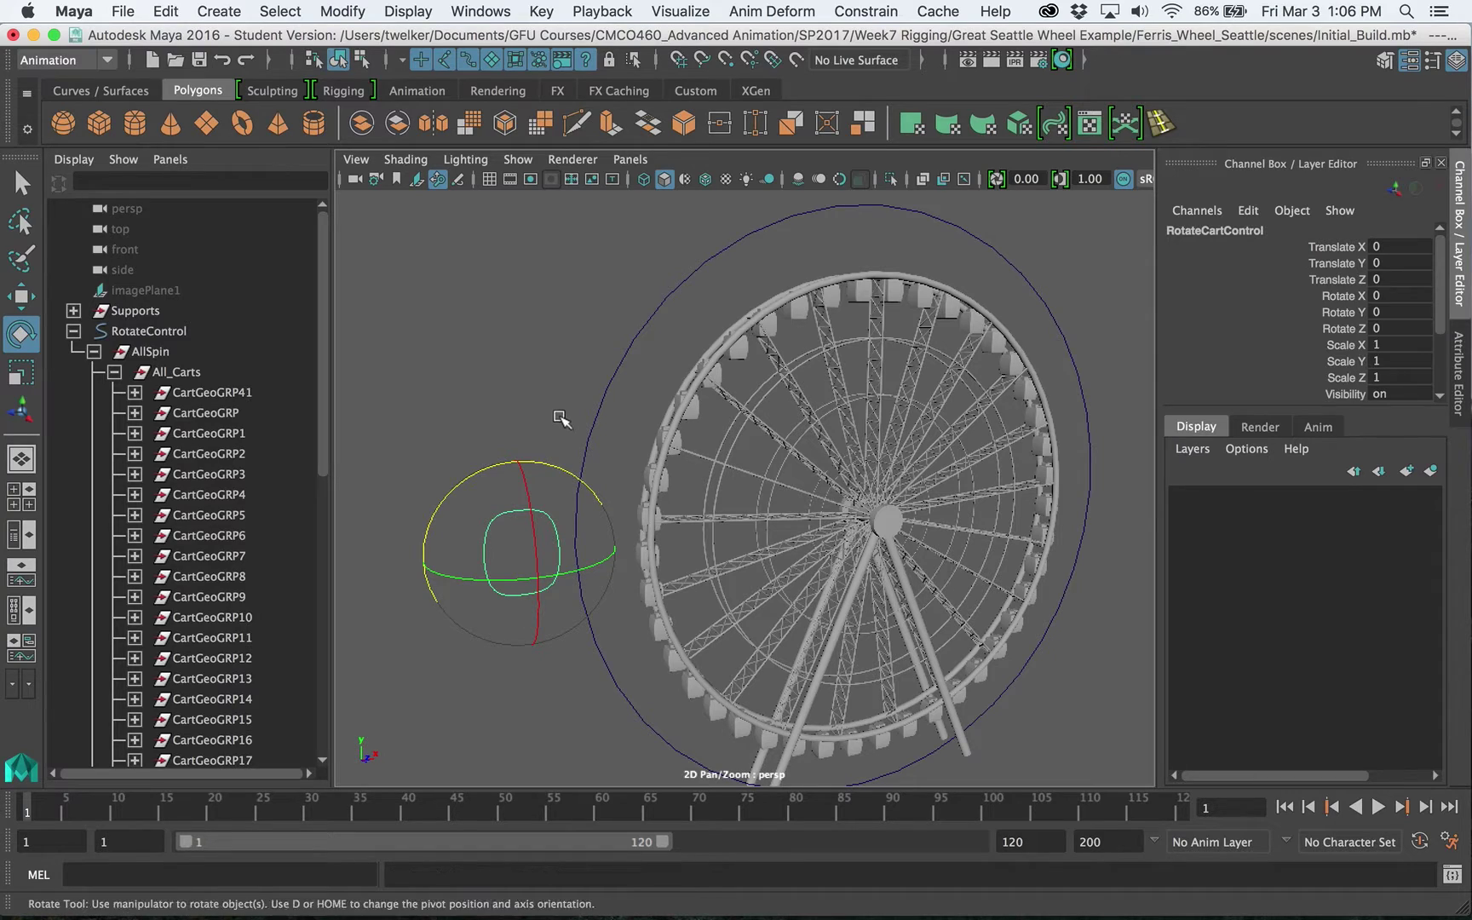
left_click(561, 421)
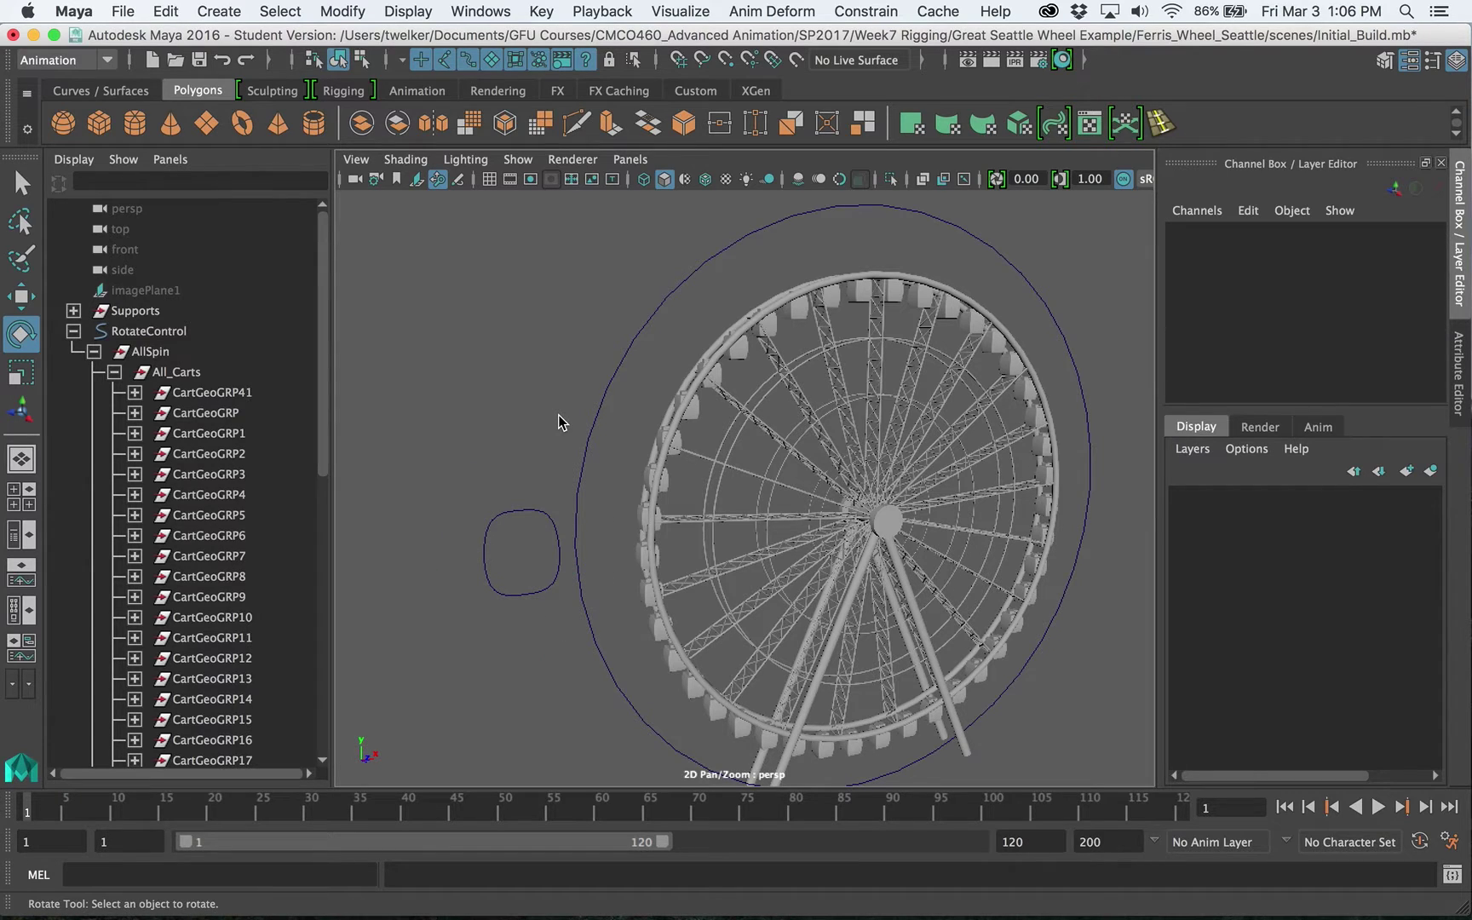
- Save the scene as Partial_Build2.mb in the scenes folder, accepting the student-version notice
left_click(123, 11)
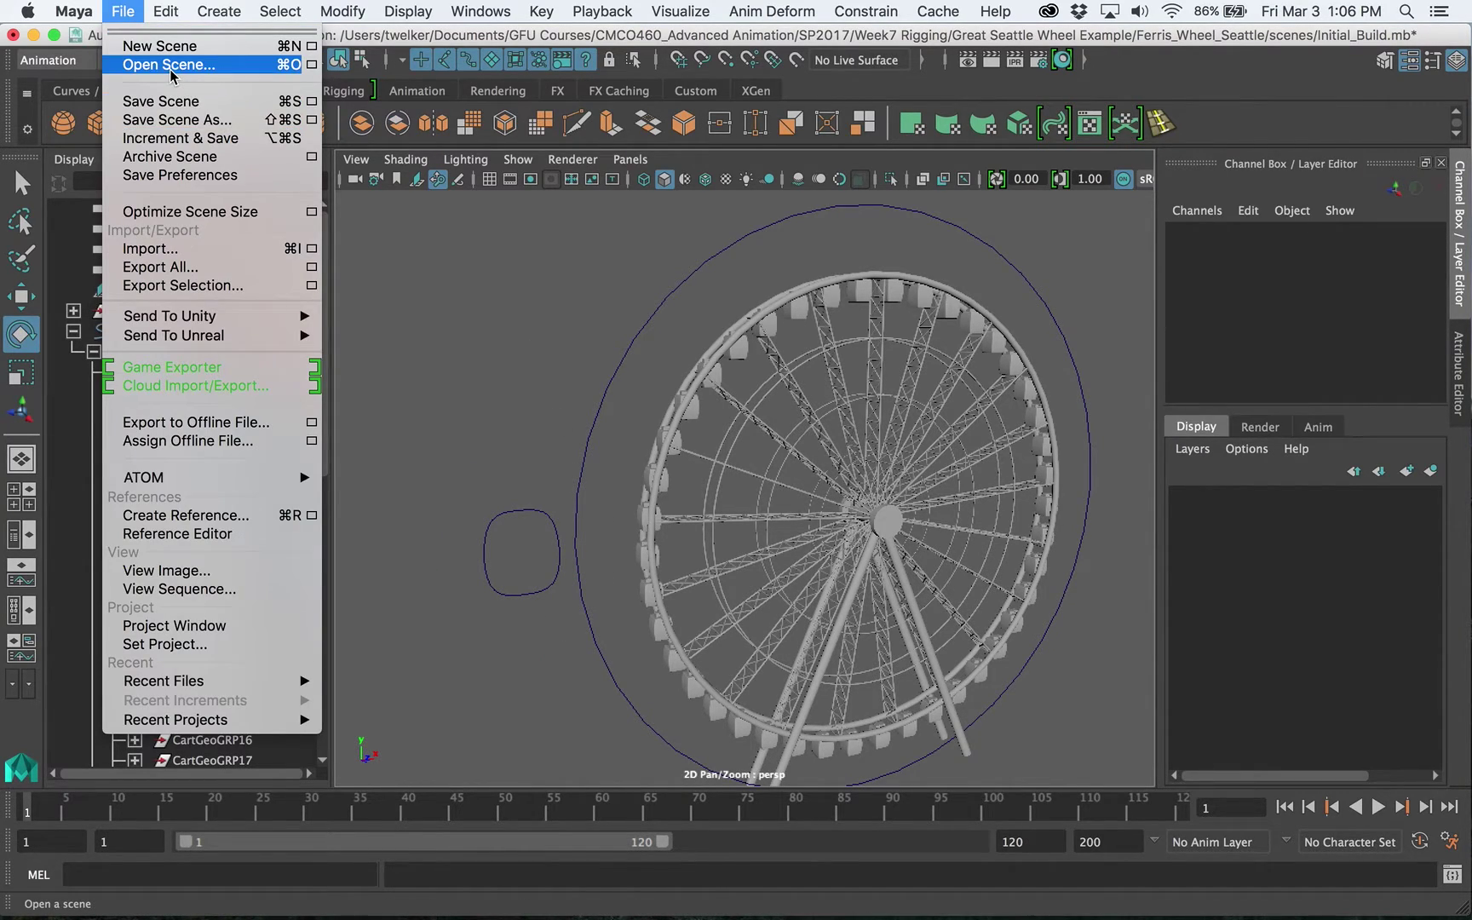
left_click(176, 120)
left_click(574, 307)
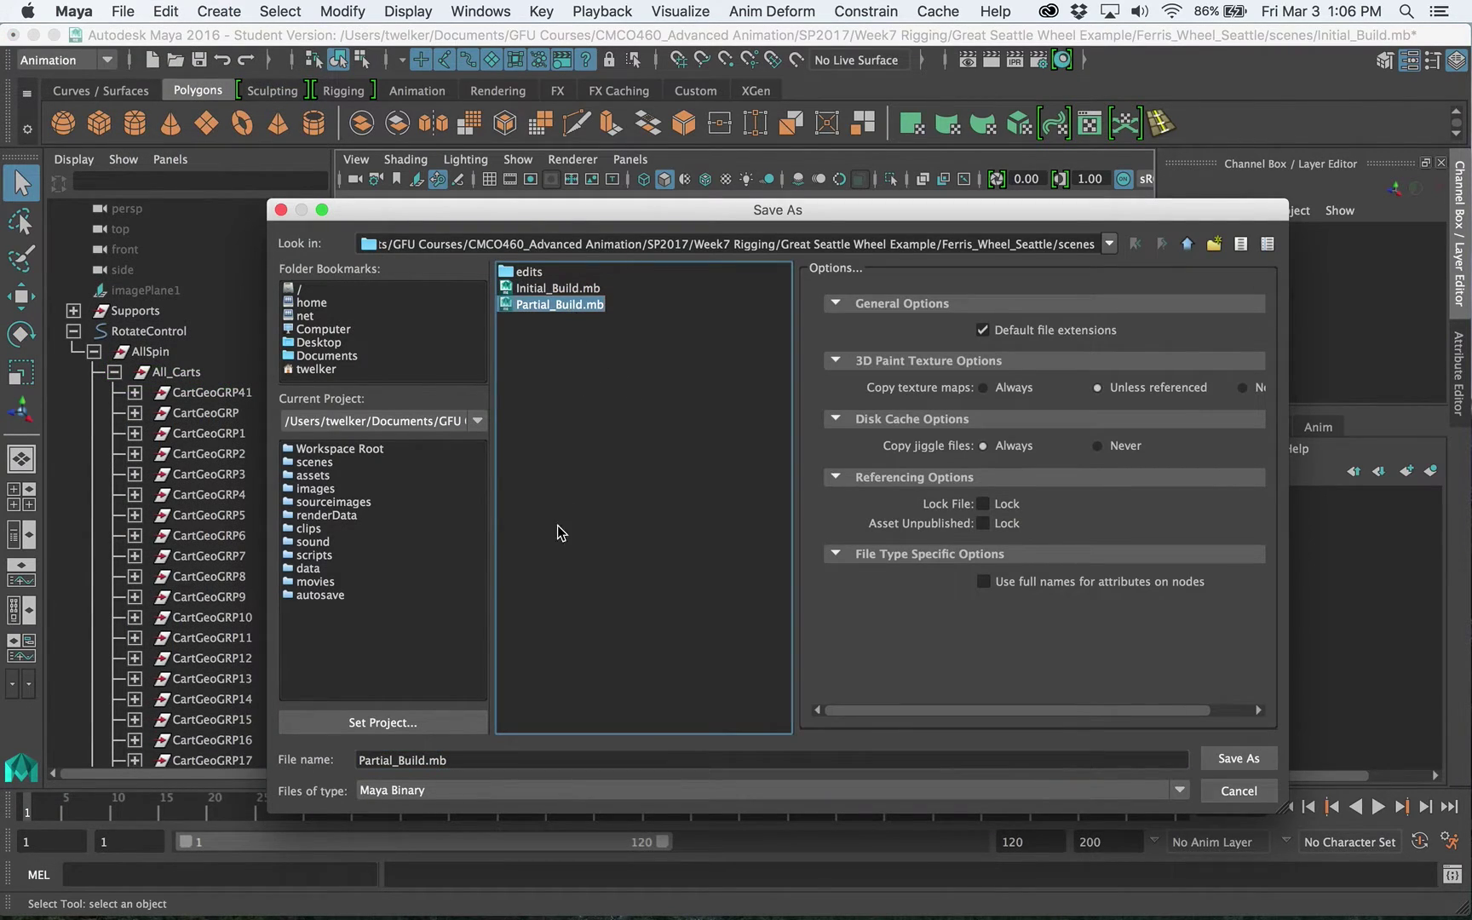
left_click(426, 763)
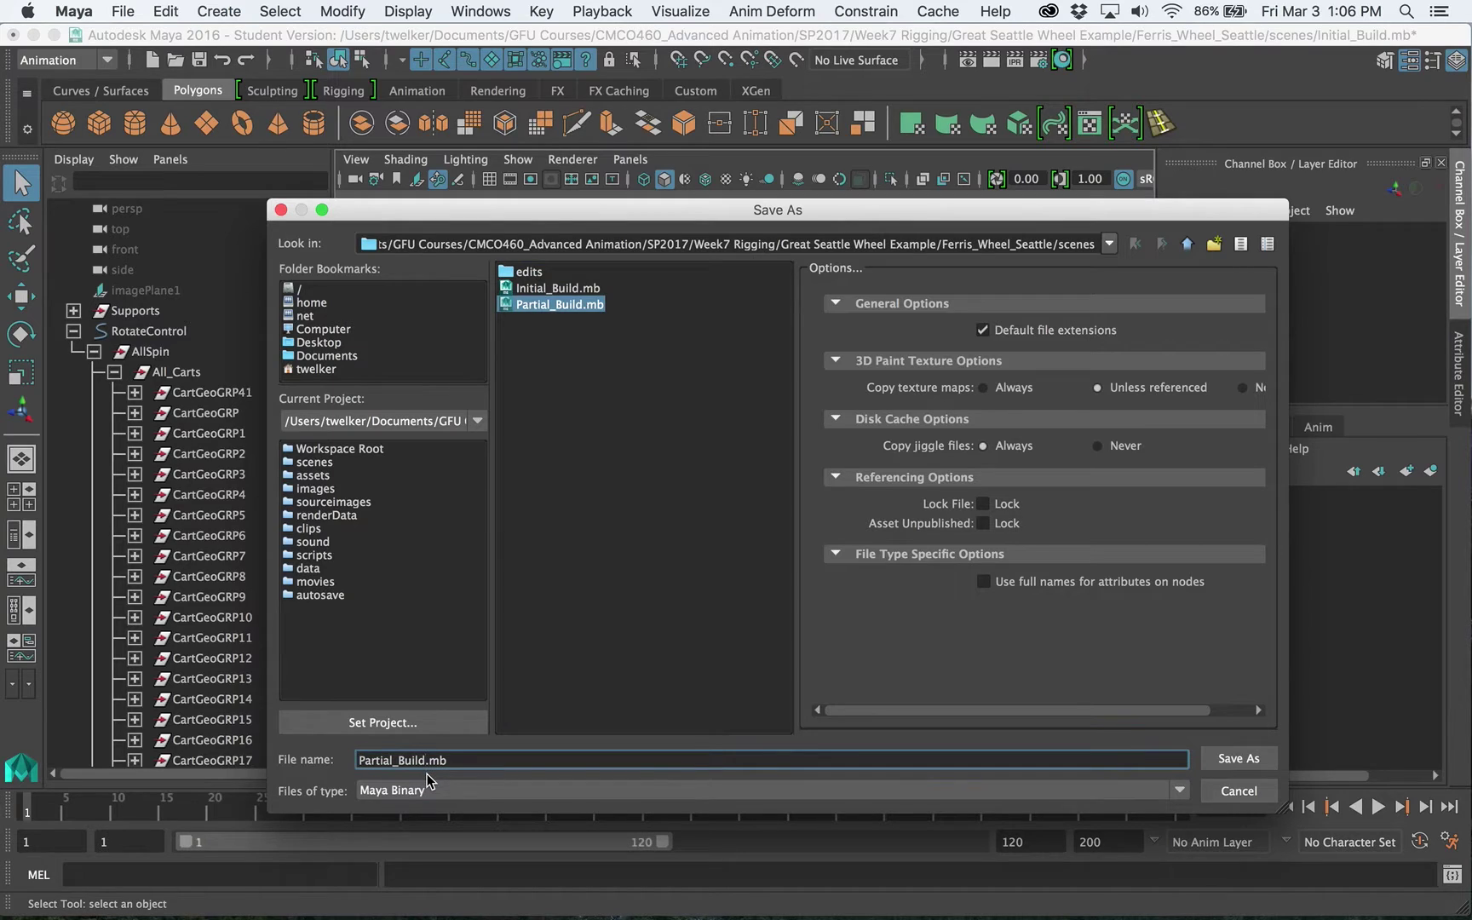
type("2")
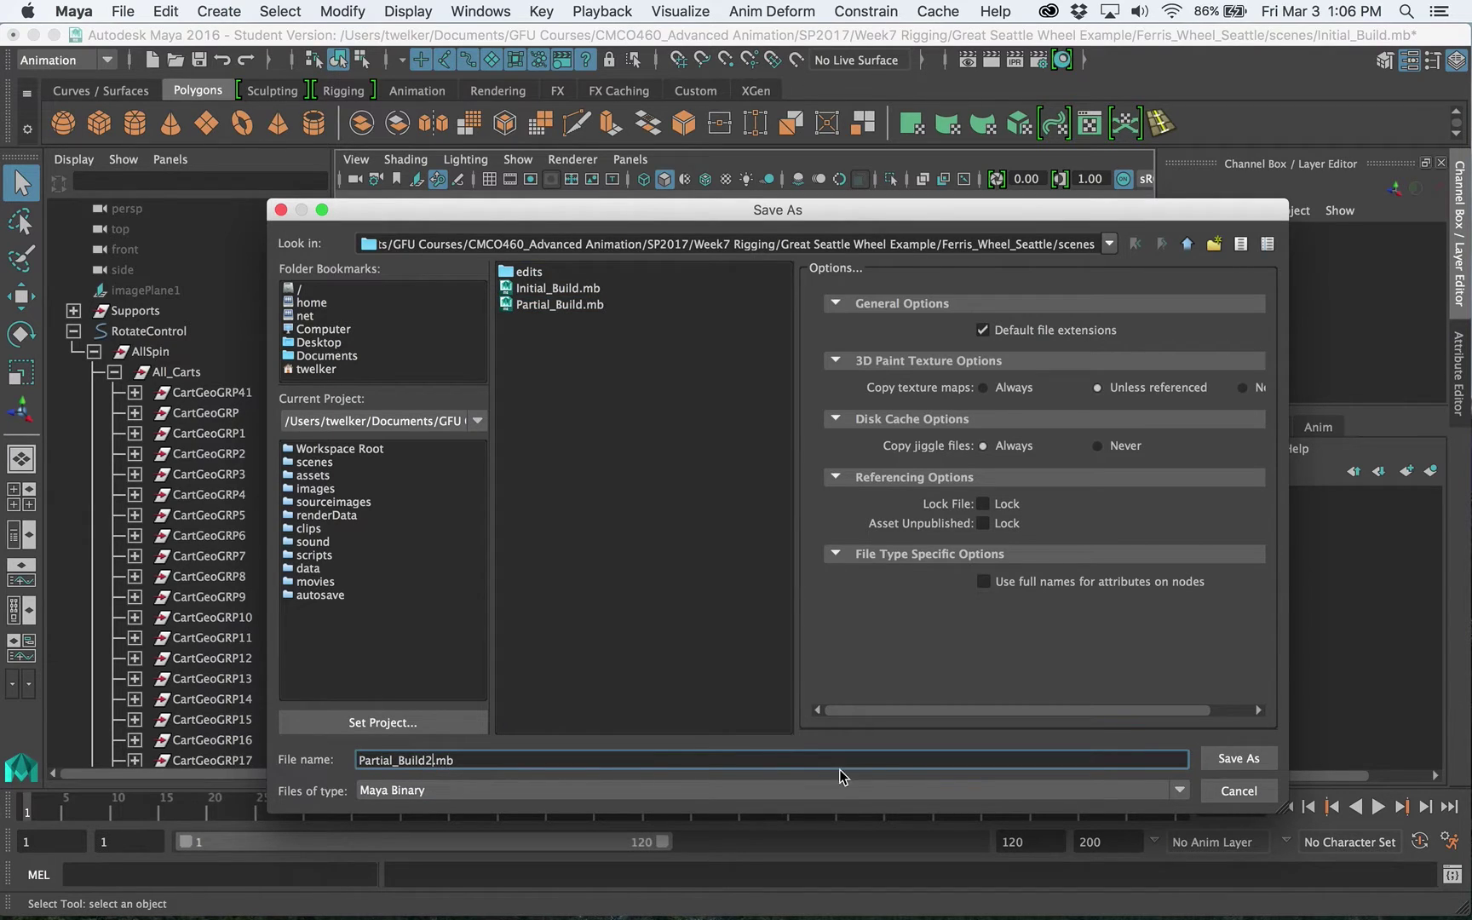
left_click(1240, 760)
left_click(684, 514)
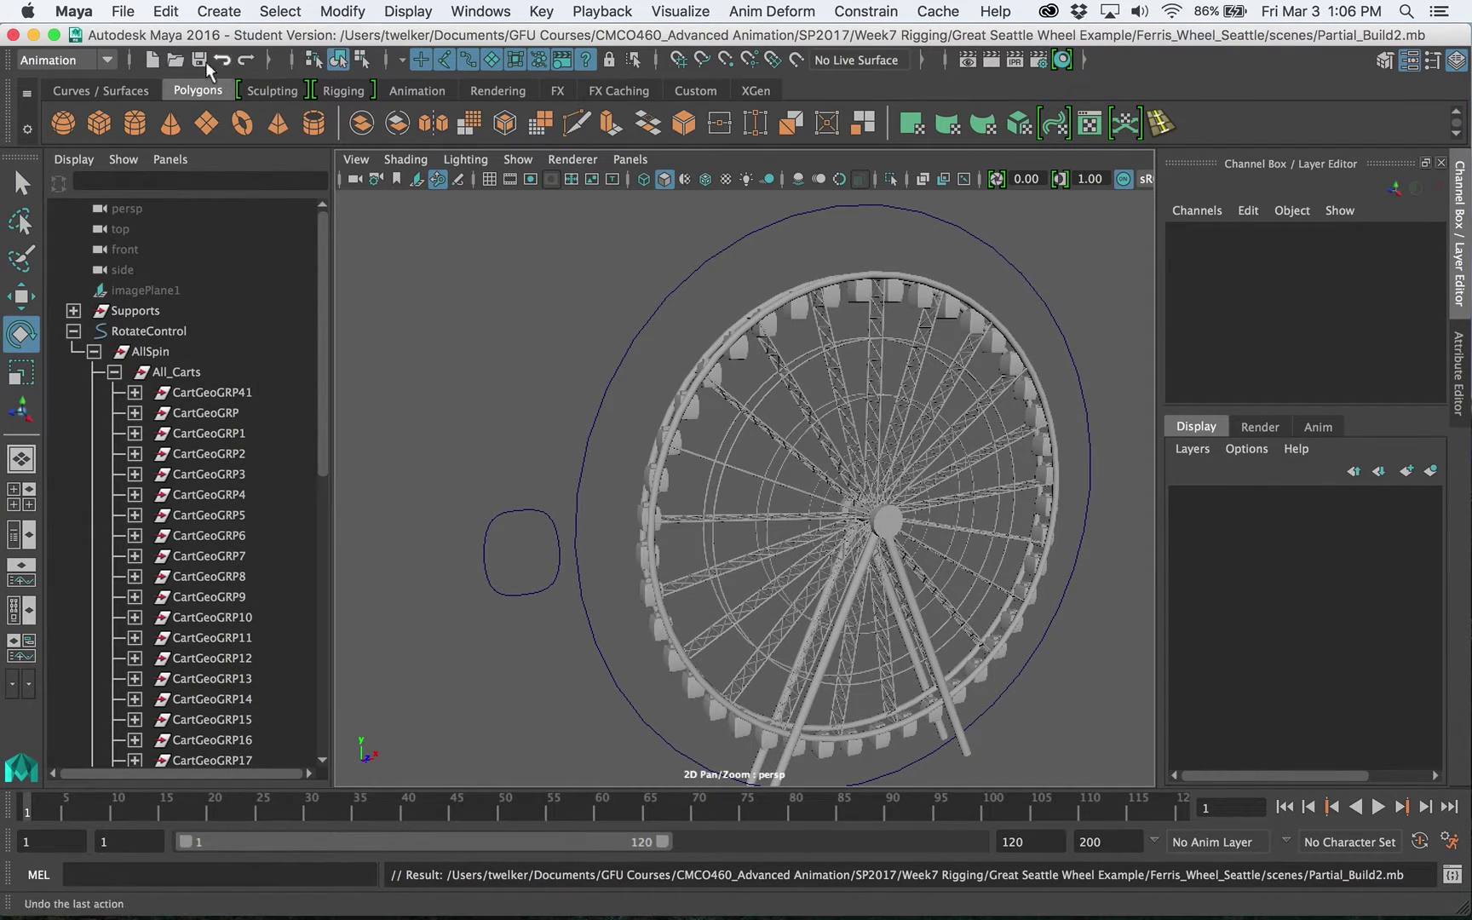
left_click(123, 11)
- Open Partial_Build.mb and orbit around the Ferris wheel
left_click(148, 68)
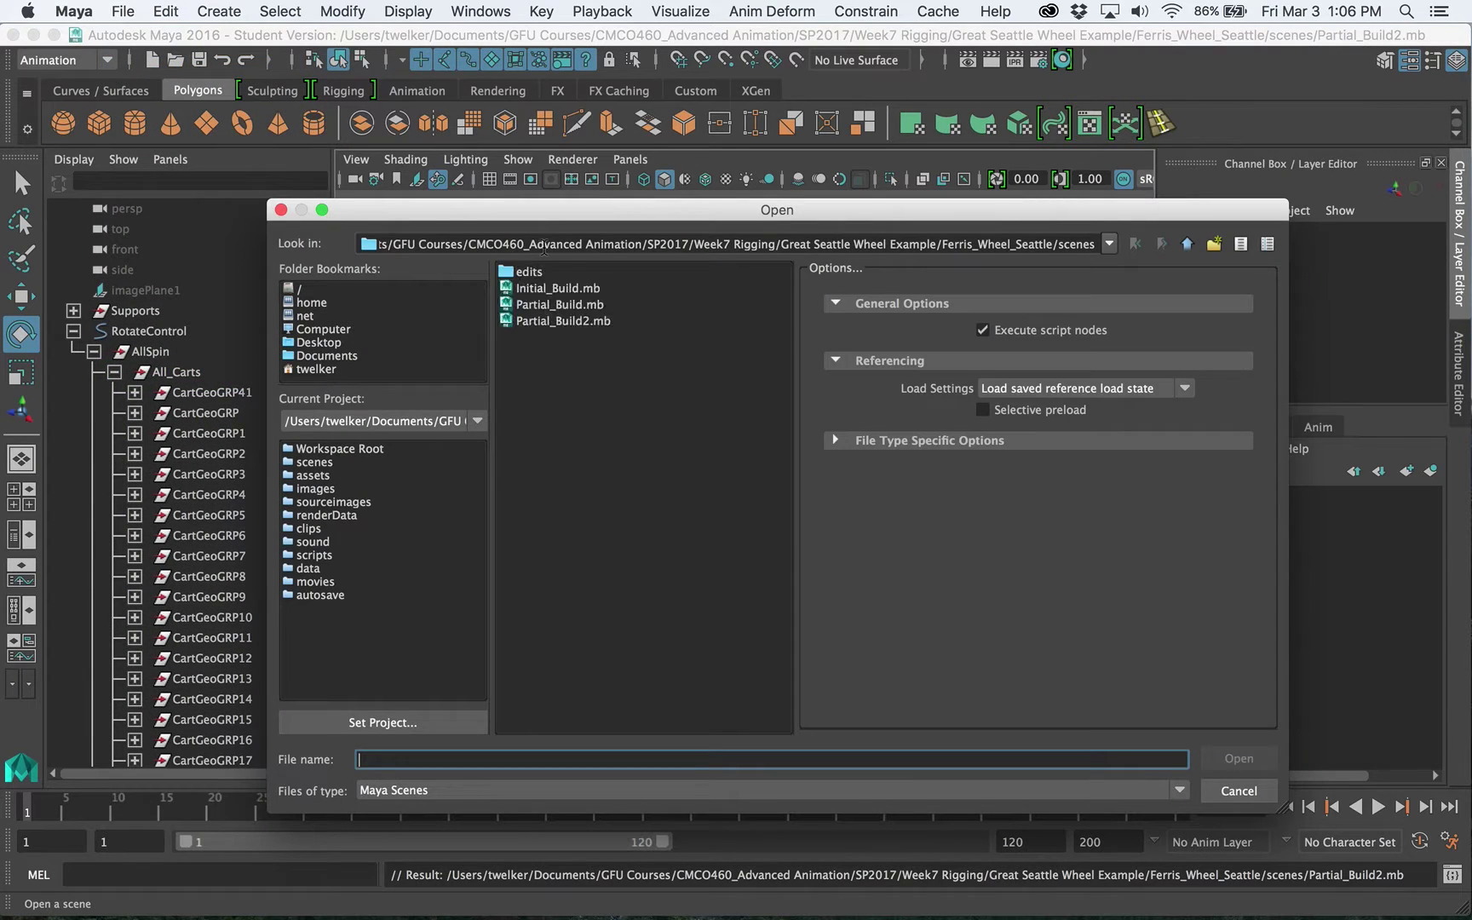
left_click(577, 307)
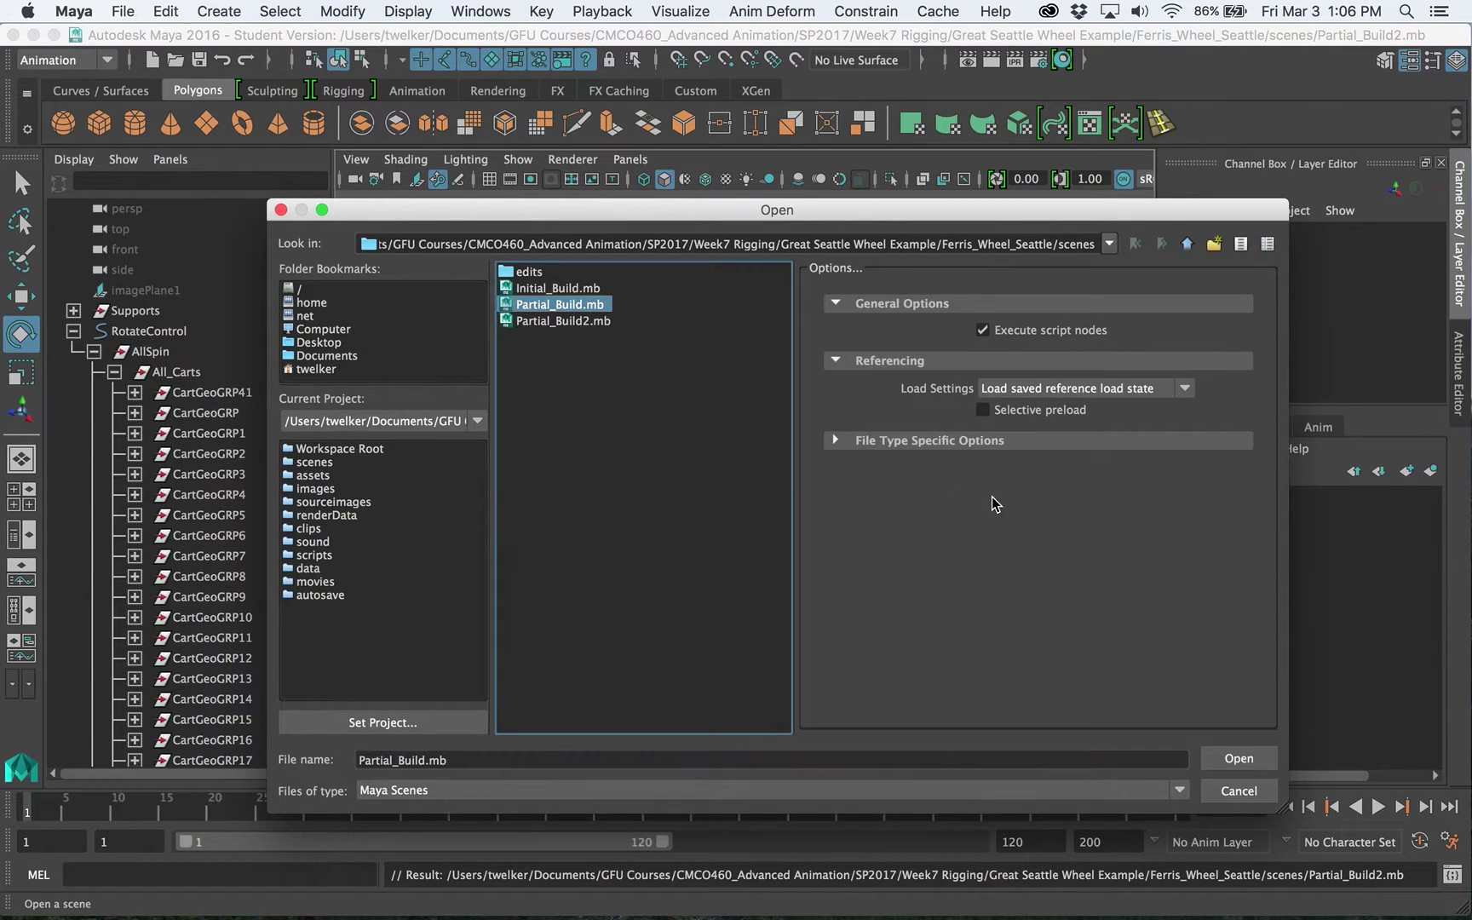
left_click(1227, 761)
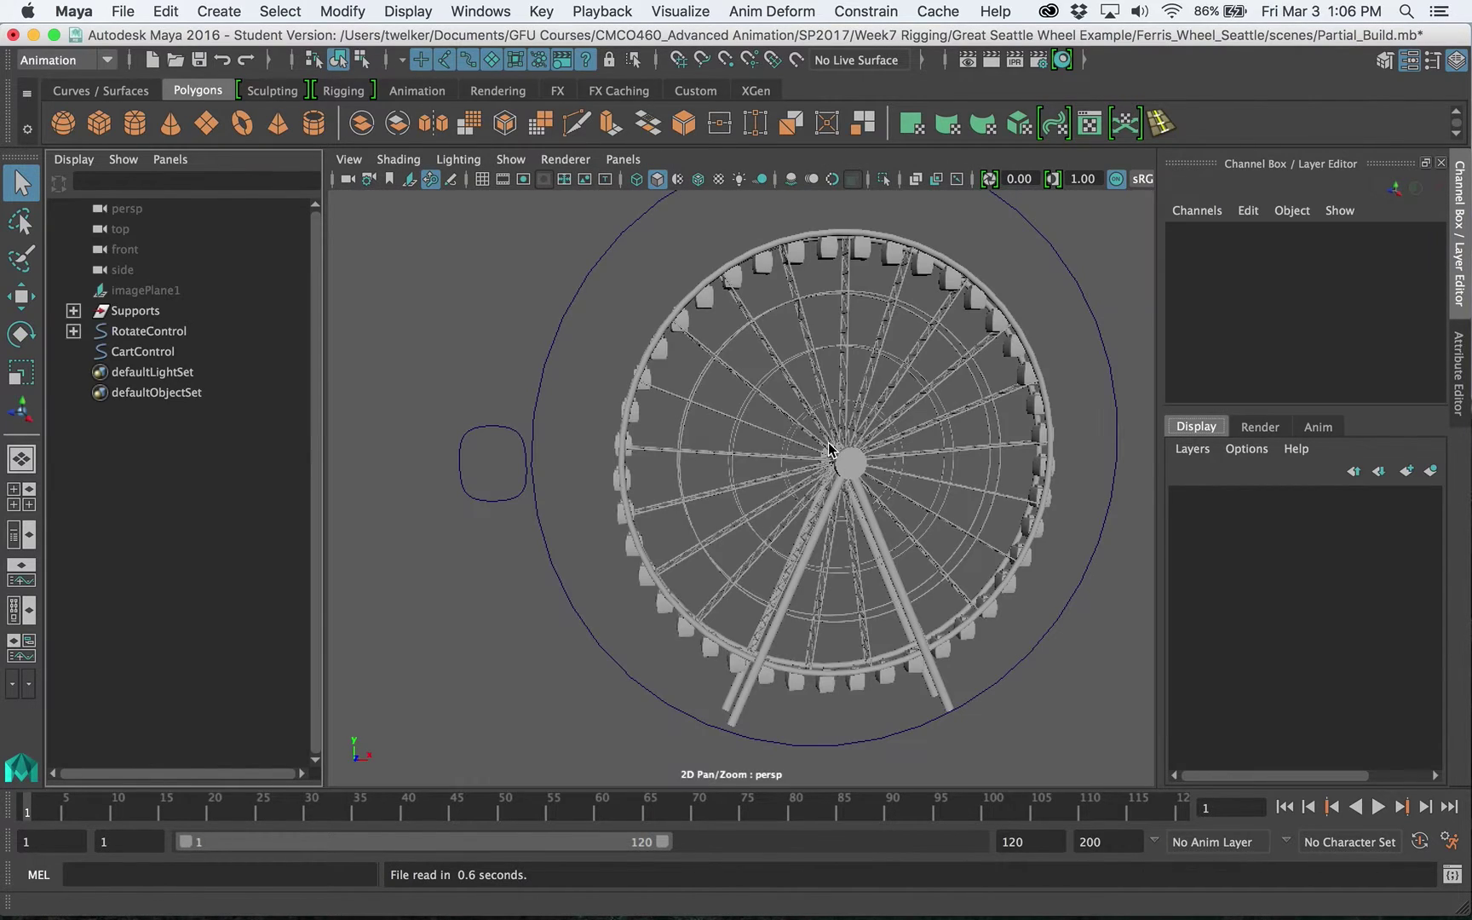
left_click_drag(664, 383, 731, 444, "alt")
scroll(732, 443, "up", 5)
scroll(728, 440, "down", 5)
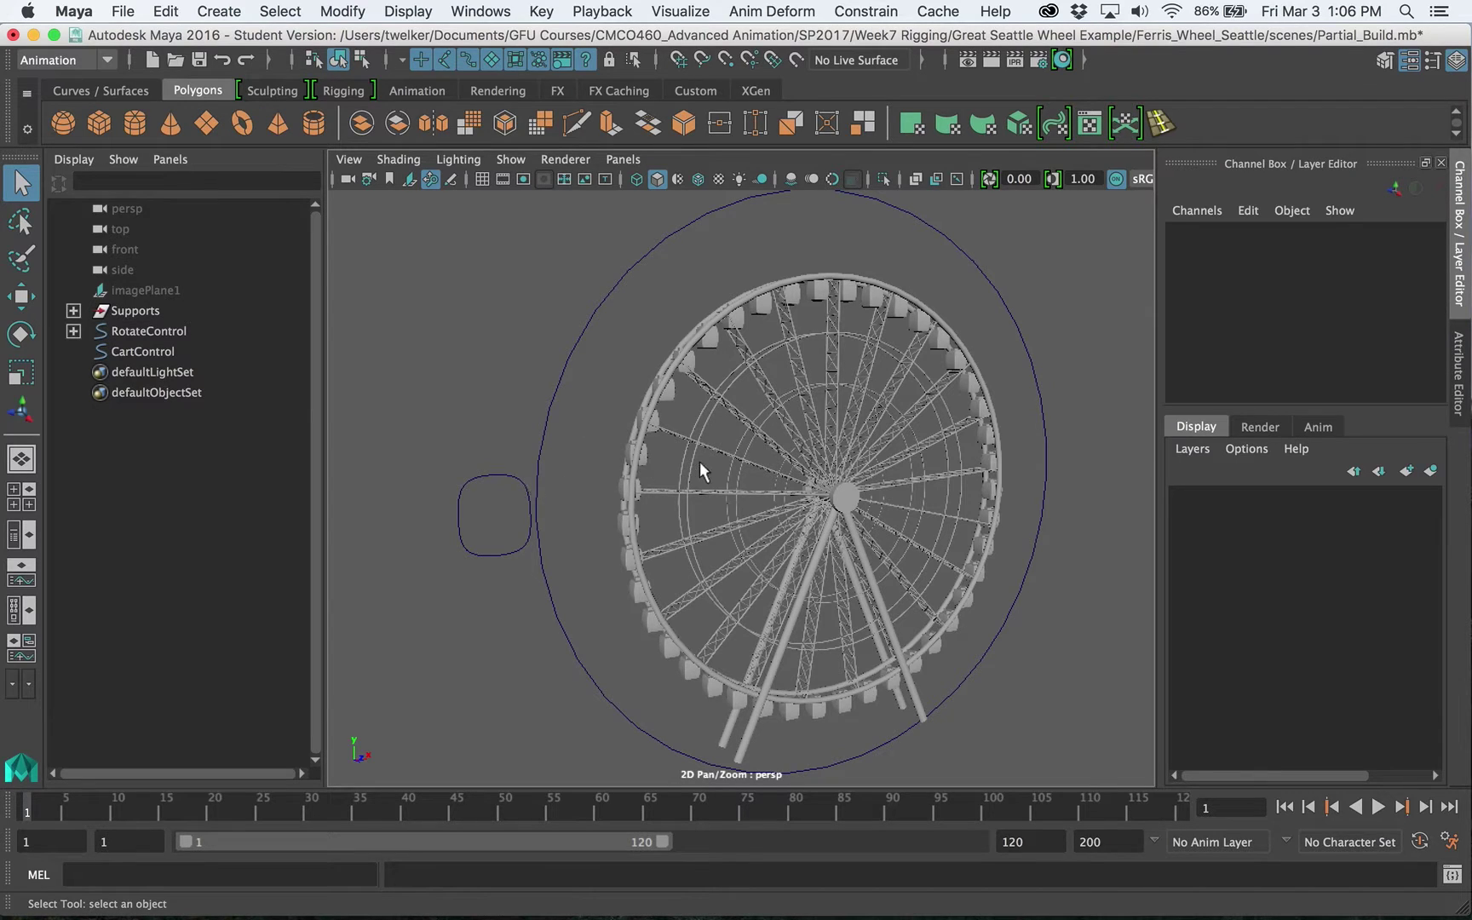
- Test-rotate CartControl and undo the rotation
left_click(501, 479)
key("e")
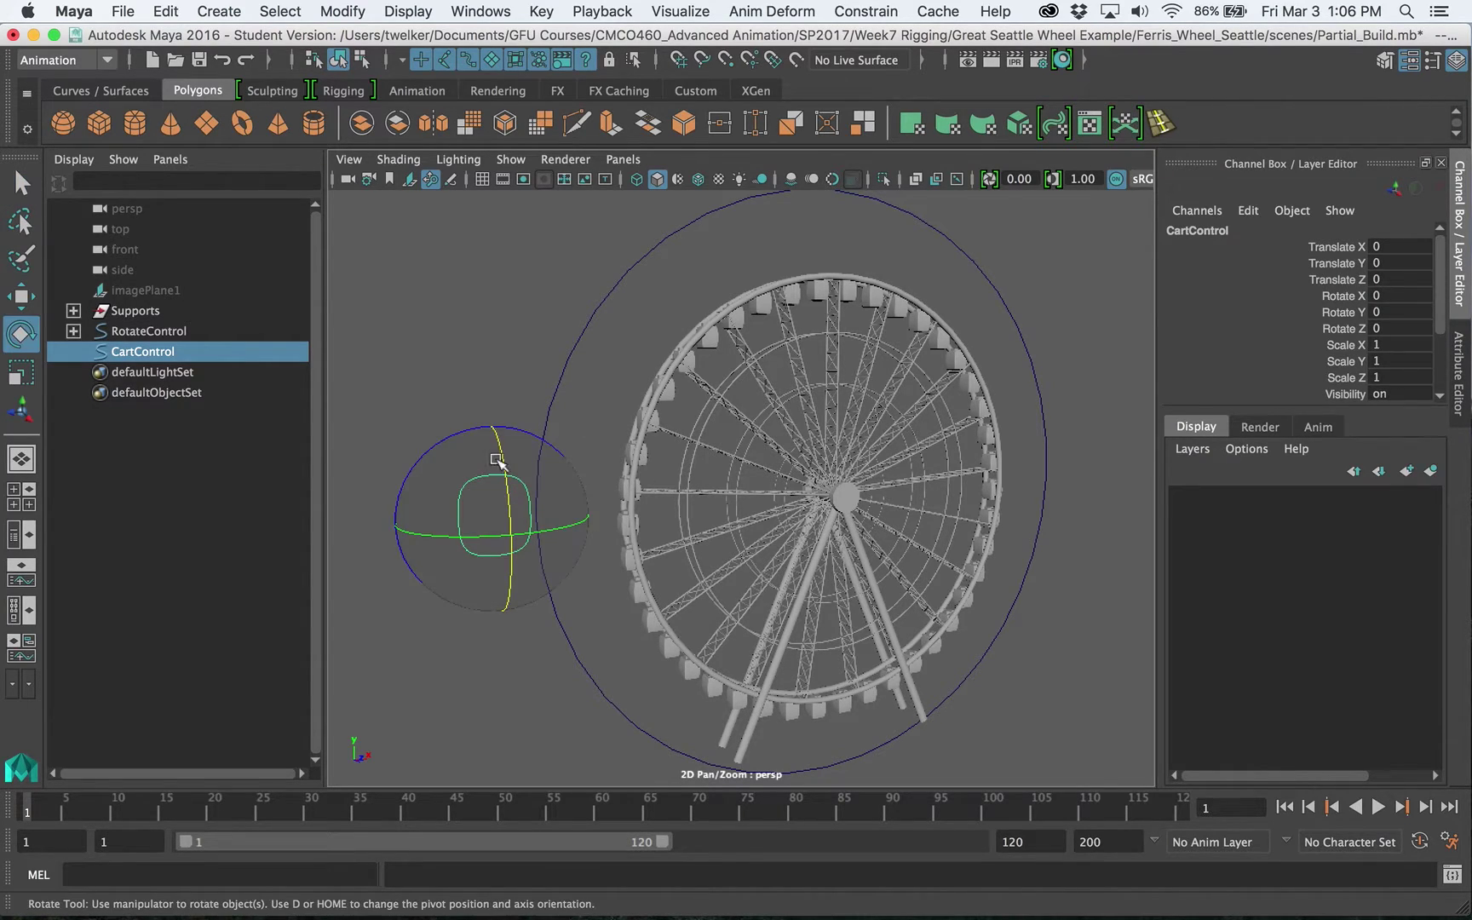
left_click_drag(471, 440, 423, 444)
key("z")
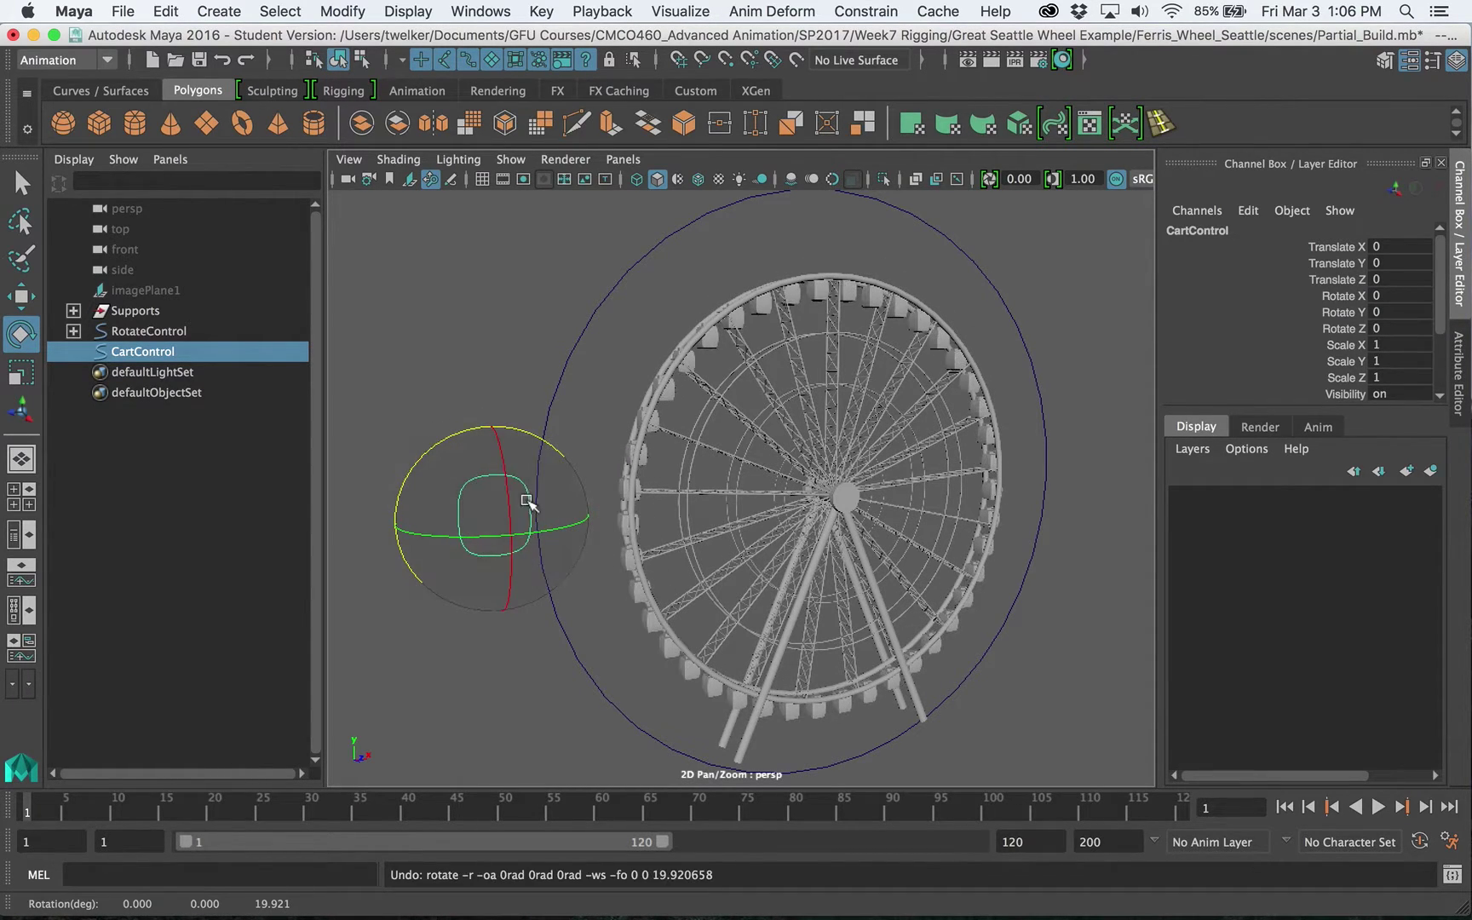
- Spin the wheel with RotateControl until Rotate Z reads 202.227
left_click(569, 371)
left_click_drag(764, 431, 796, 729)
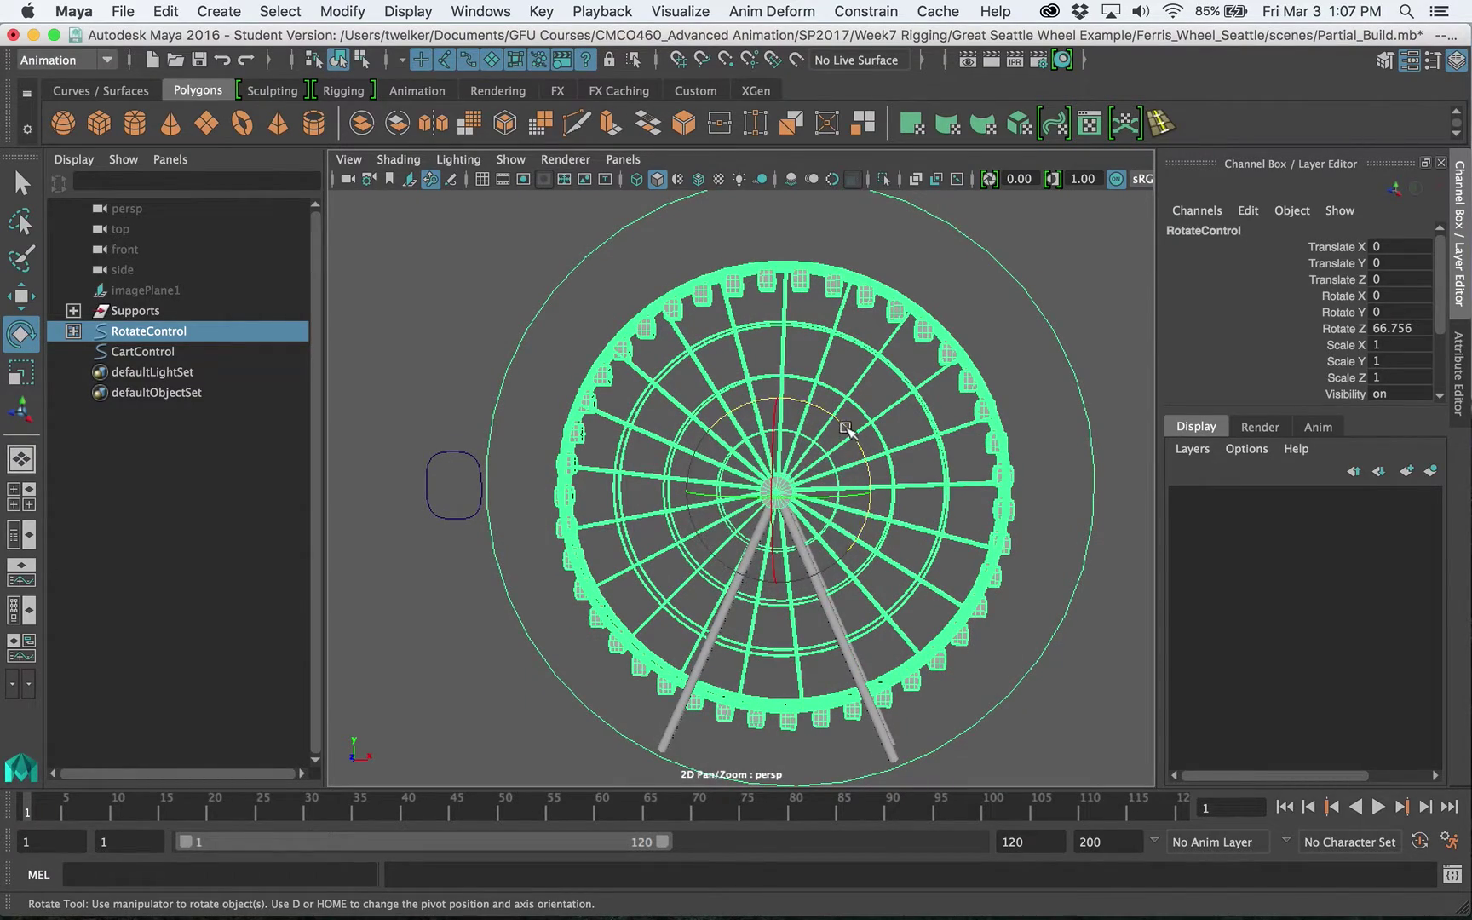
left_click_drag(858, 440, 705, 482)
left_click_drag(540, 309, 633, 396, "alt")
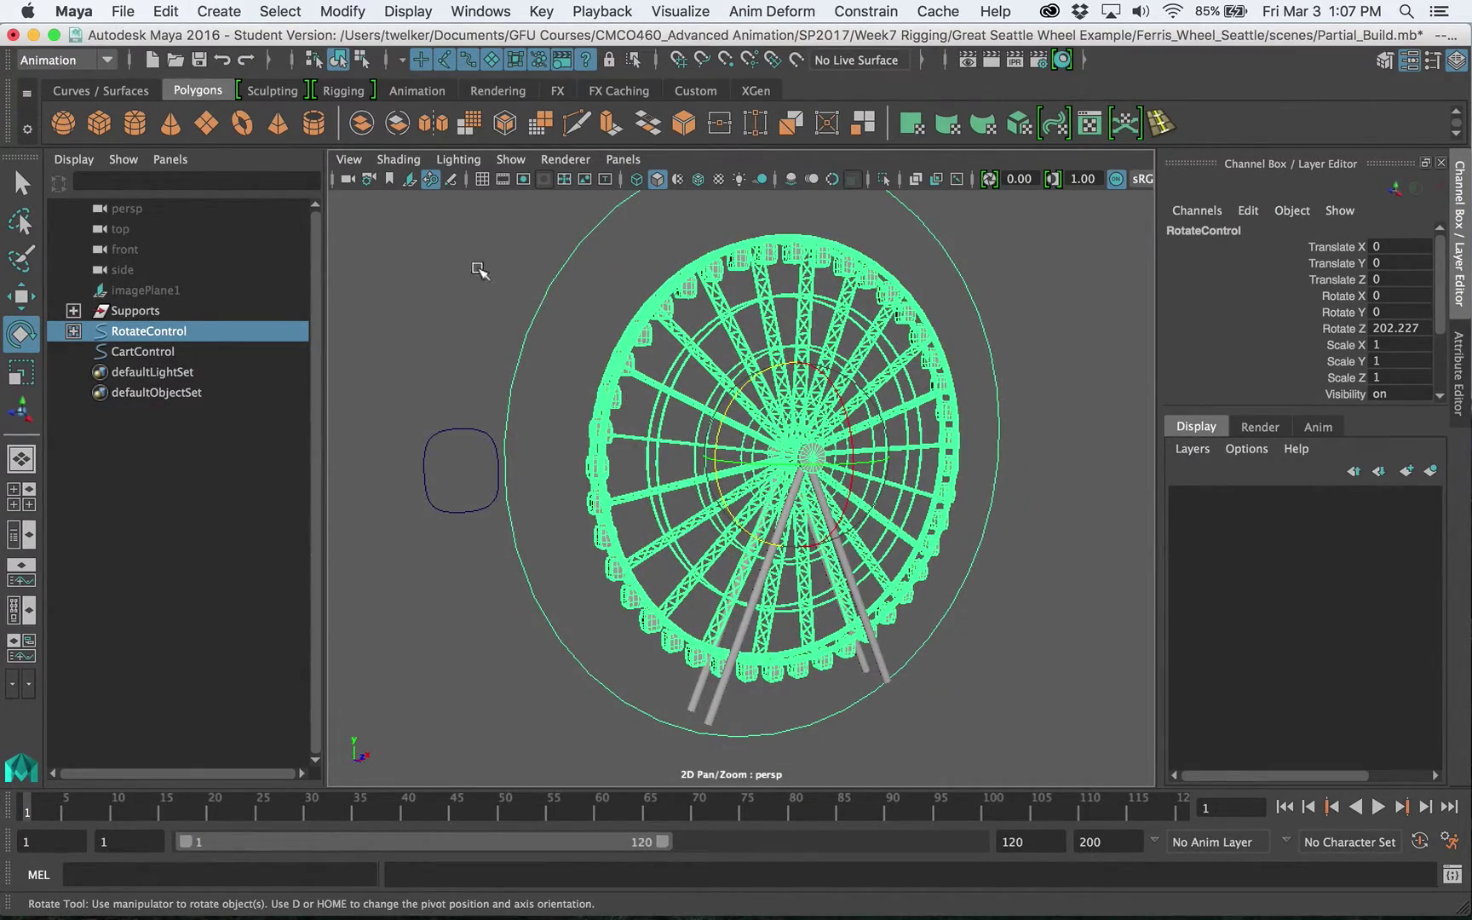